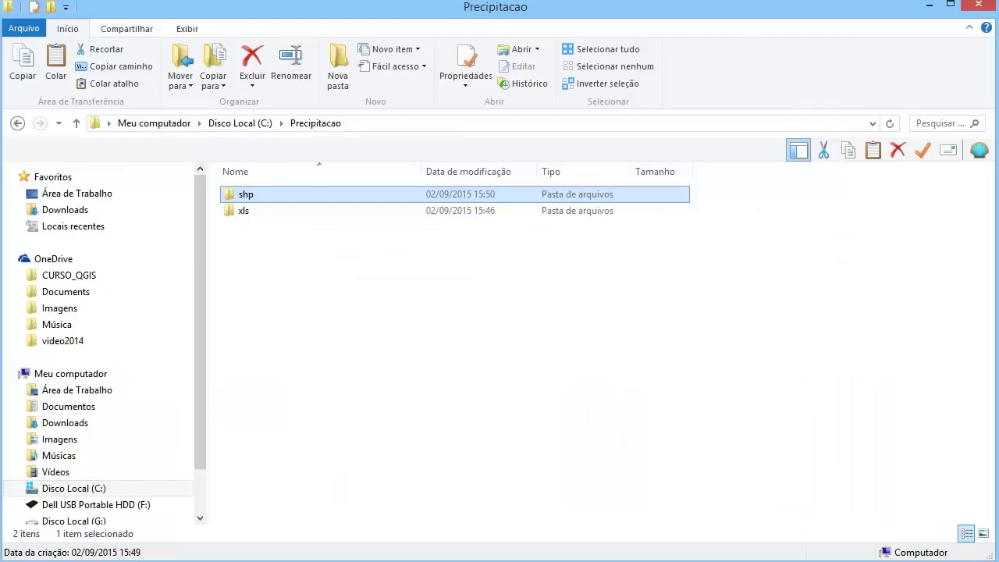
Examine the Municipios shapefile in the shp folder of Precipitacao and its municipality layer in QGIS
double_click(309, 195)
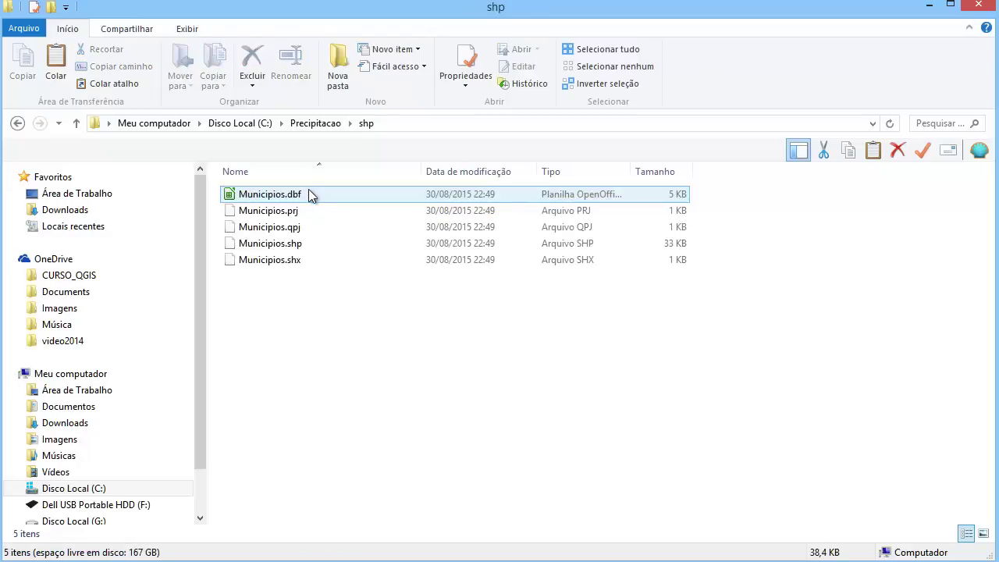
left_click(17, 123)
left_click(254, 209)
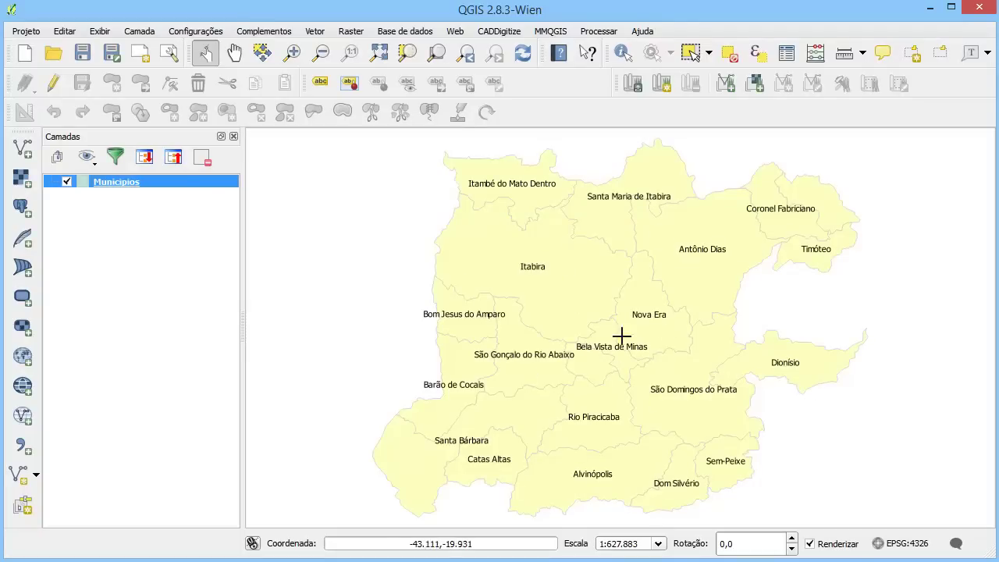
left_click(929, 8)
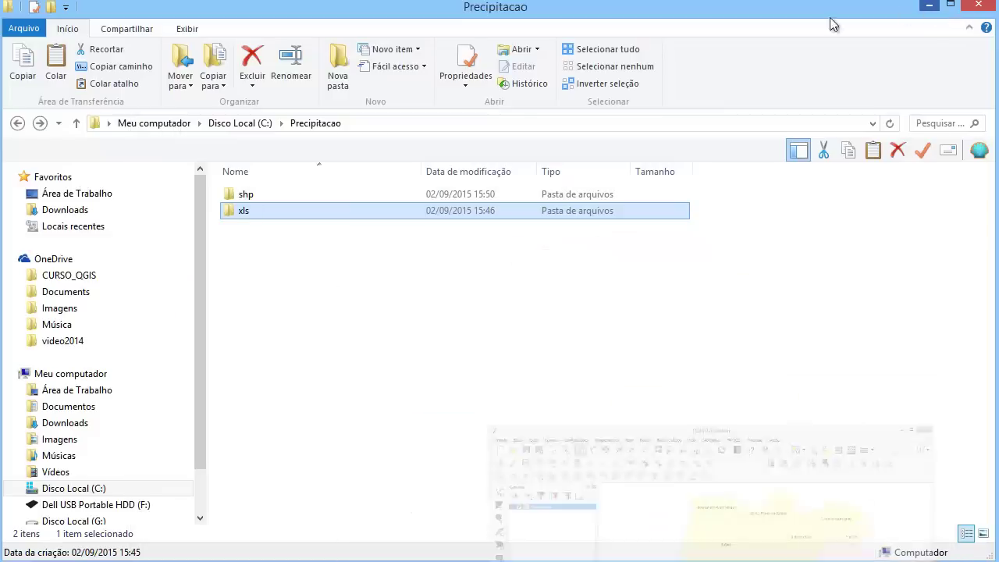
Open media_chuvas.xls from the xls folder in Excel and bring its whole window into view
double_click(265, 207)
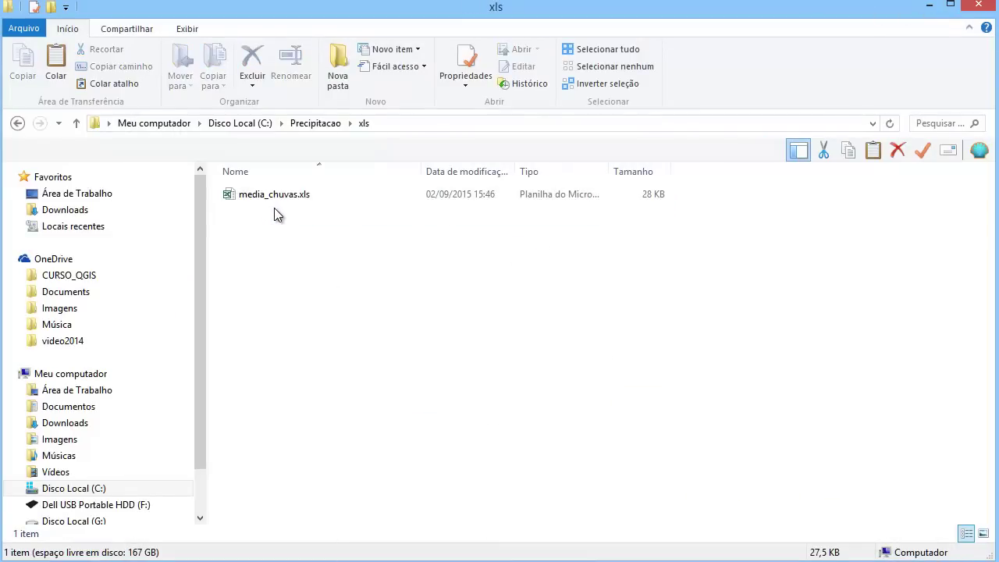
left_click(289, 199)
double_click(289, 195)
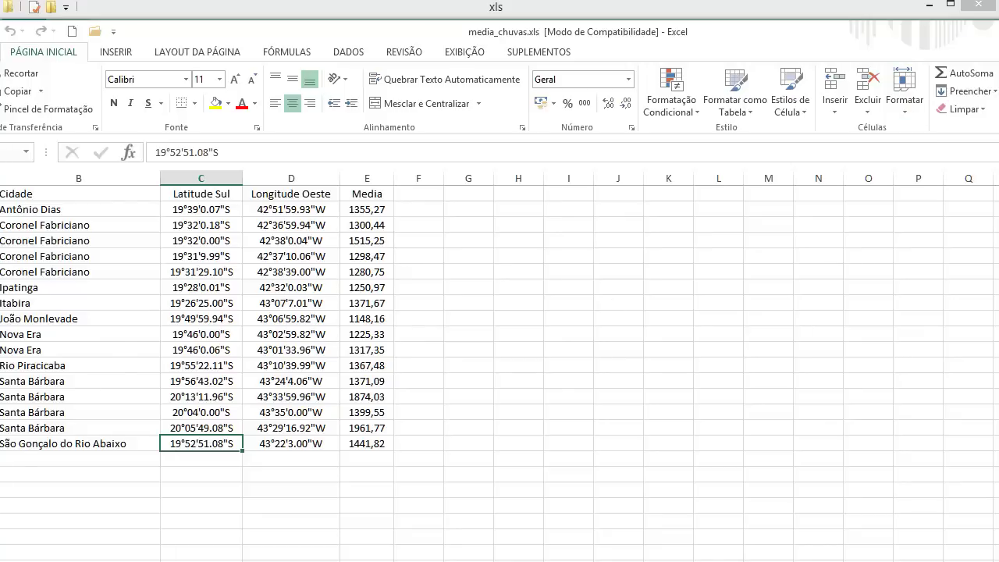
left_click(998, 30)
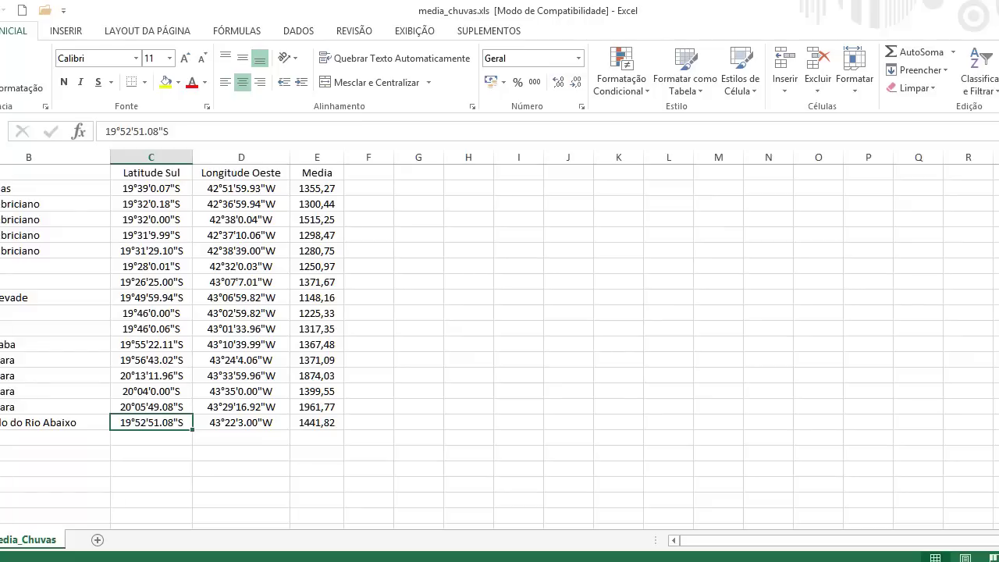
mouse_move(998, 76)
left_mouse_down()
mouse_move(945, 76)
mouse_move(998, 76)
left_mouse_up()
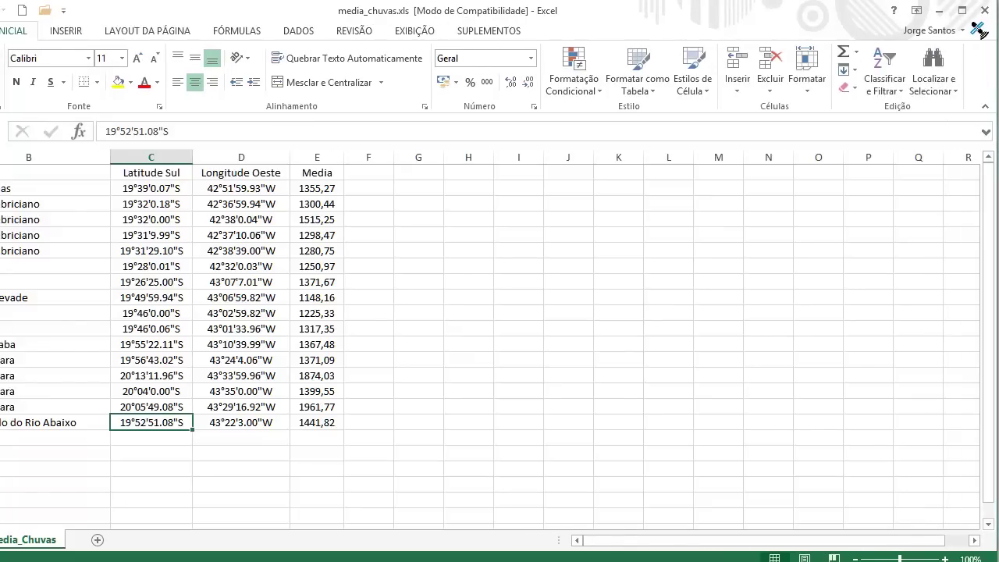
left_click_drag(0, 79, 2, 79)
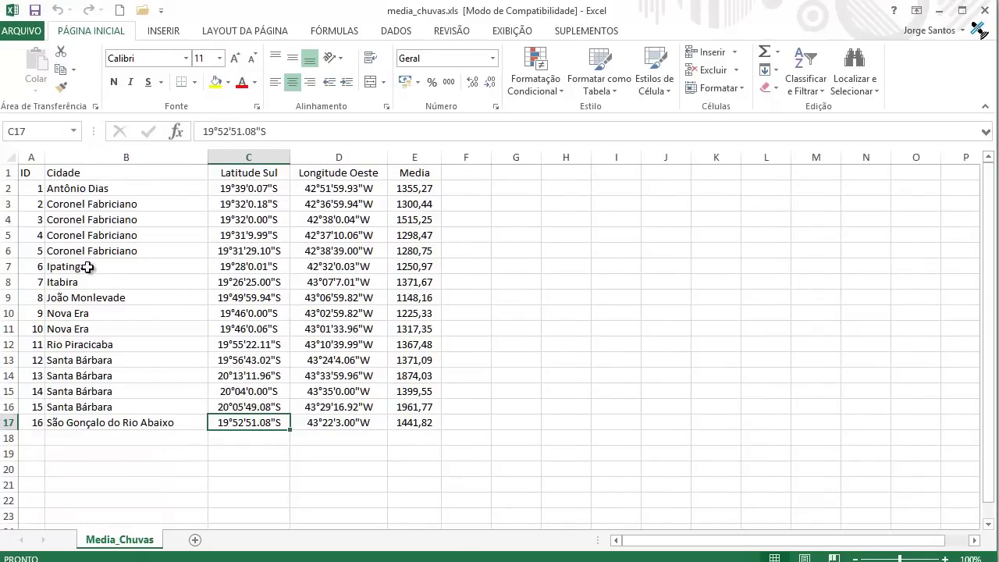
Examine the rainfall averages and the format of the latitude and longitude values in the Media_Chuvas sheet
left_click(410, 207)
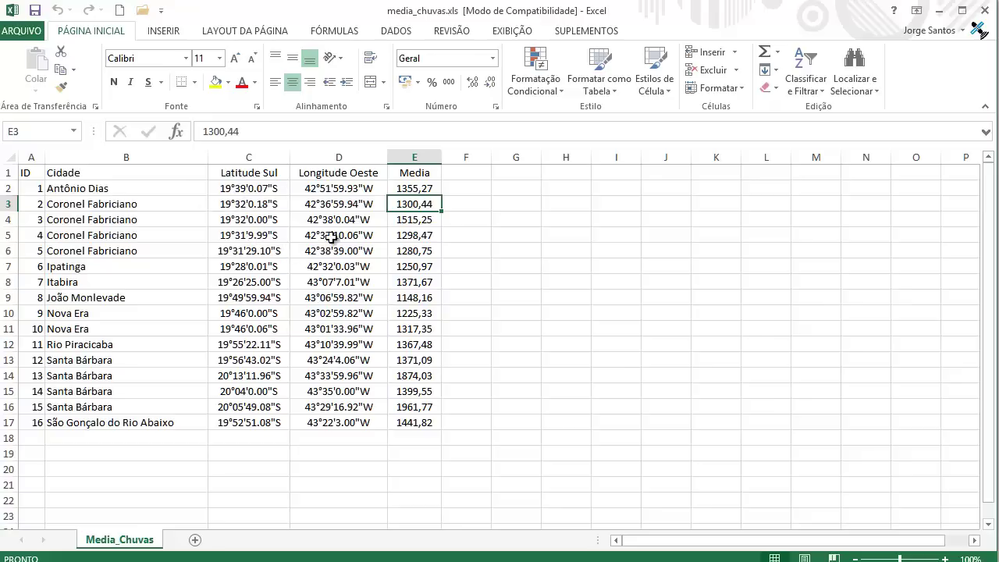
left_click(256, 188)
left_click(301, 223)
left_click(301, 187)
left_click(236, 190)
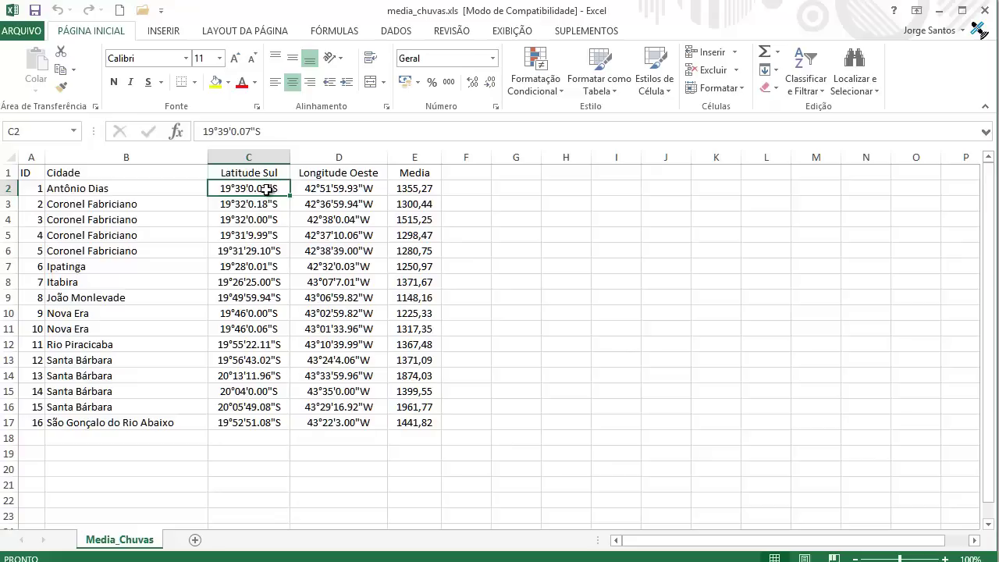
Replace every degree symbol (°) with a space in the Latitude Sul and Longitude Oeste columns
left_click_drag(257, 160, 320, 157)
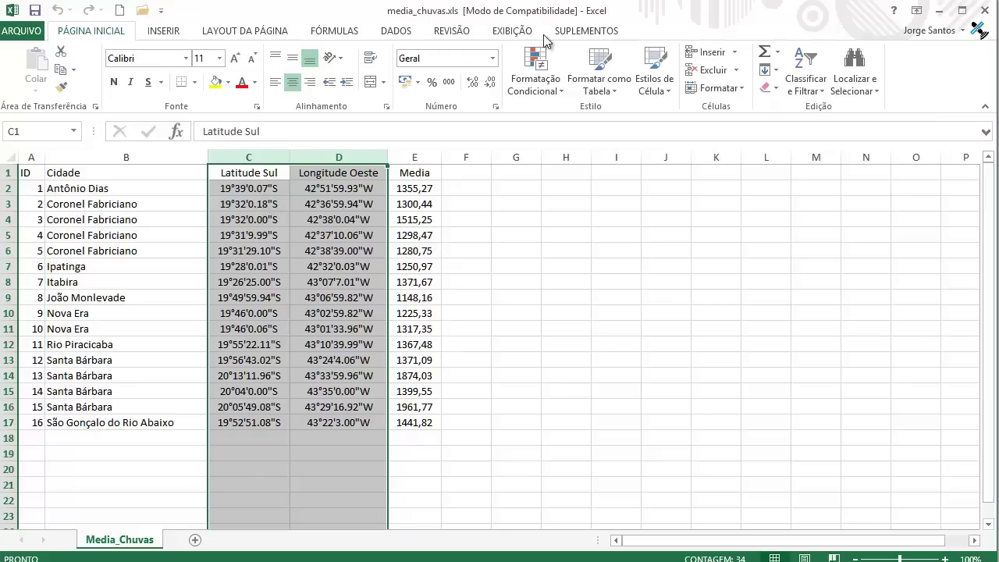
left_click(850, 78)
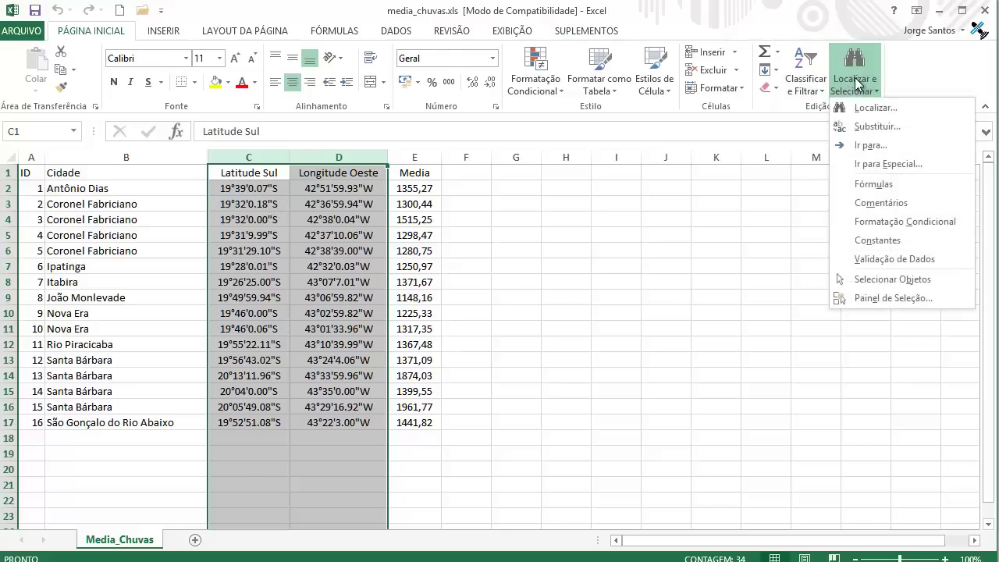
left_click(880, 127)
left_click_drag(576, 261, 777, 204)
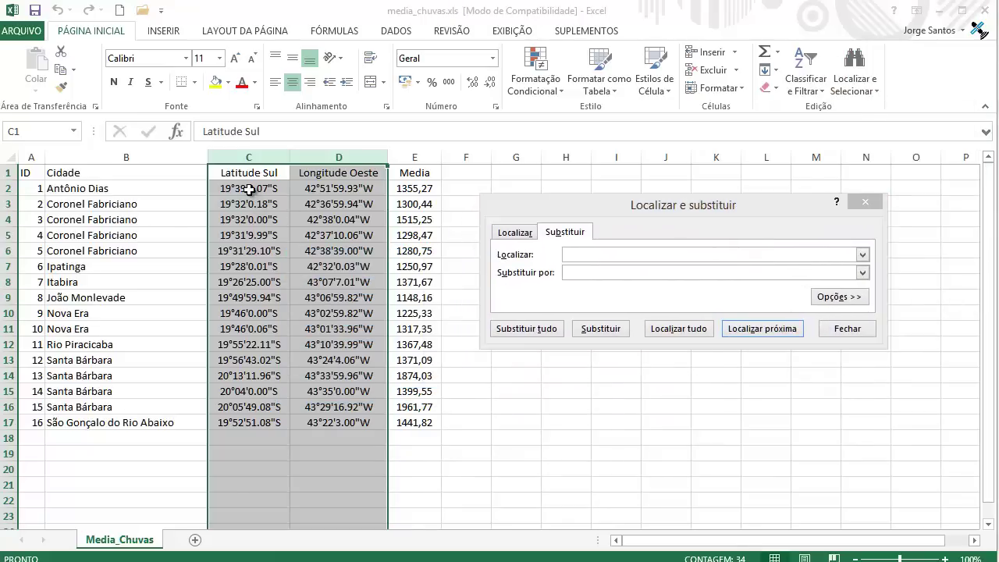
left_click(249, 190)
left_click(218, 132)
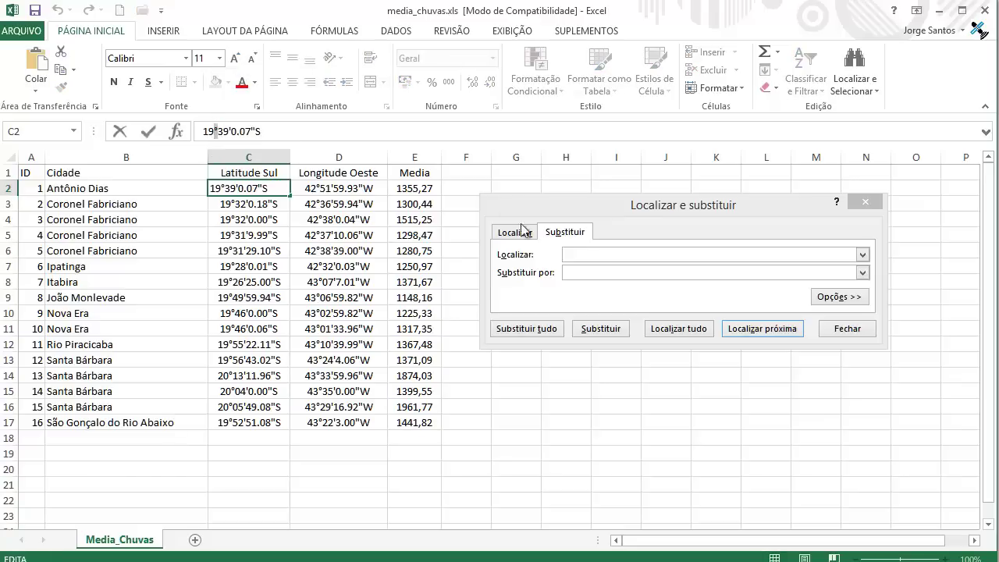
left_click_drag(219, 156, 338, 157)
left_click(598, 257)
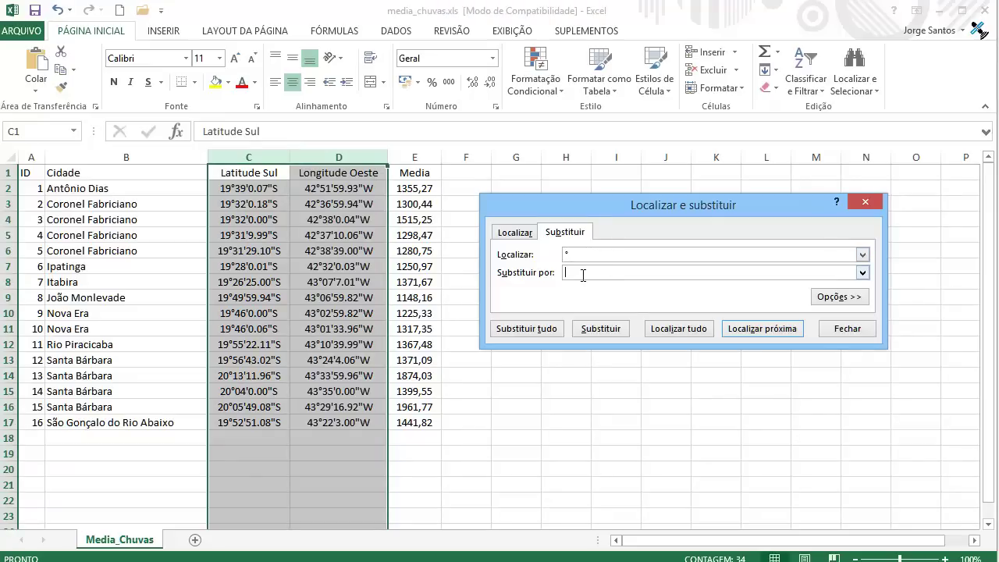
left_click(551, 333)
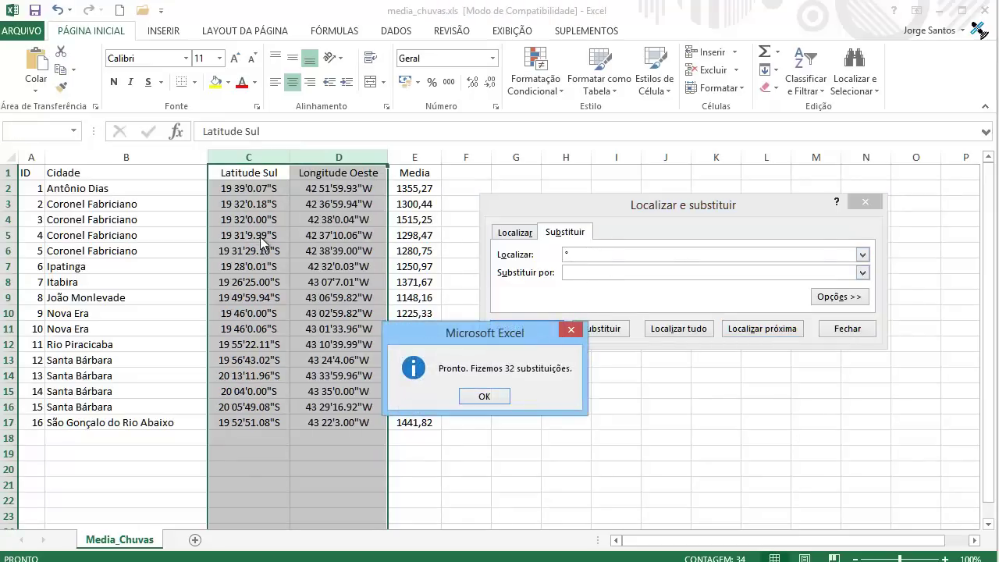
left_click(489, 391)
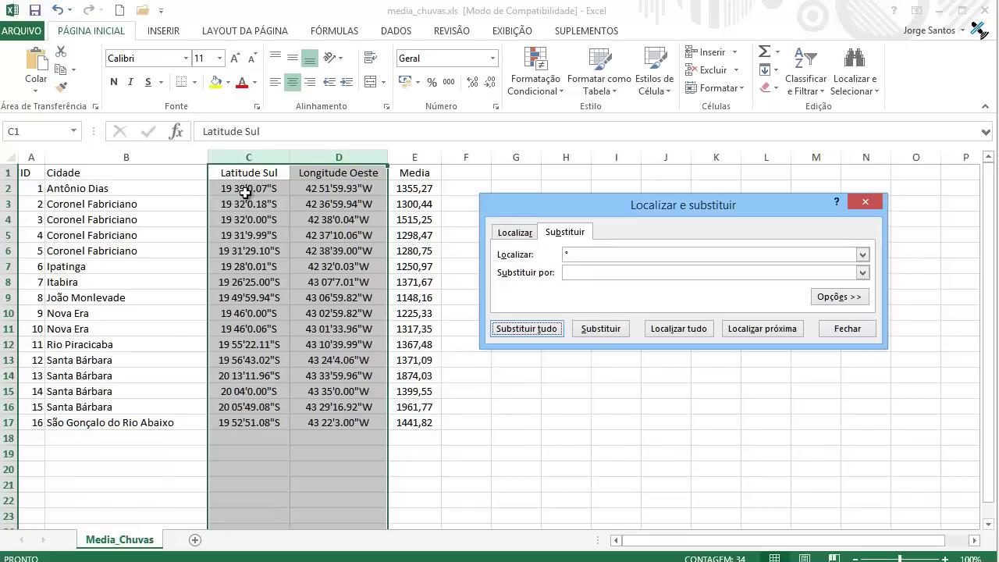
Replace every minute mark (') with a space in the Latitude Sul and Longitude Oeste columns
left_click(944, 559)
left_click(944, 559)
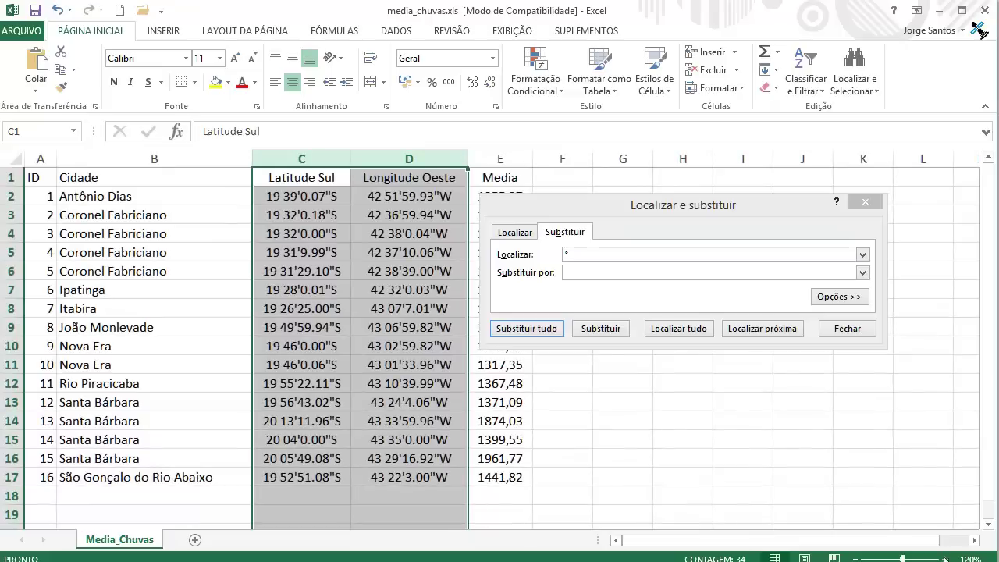
left_click_drag(572, 210, 642, 209)
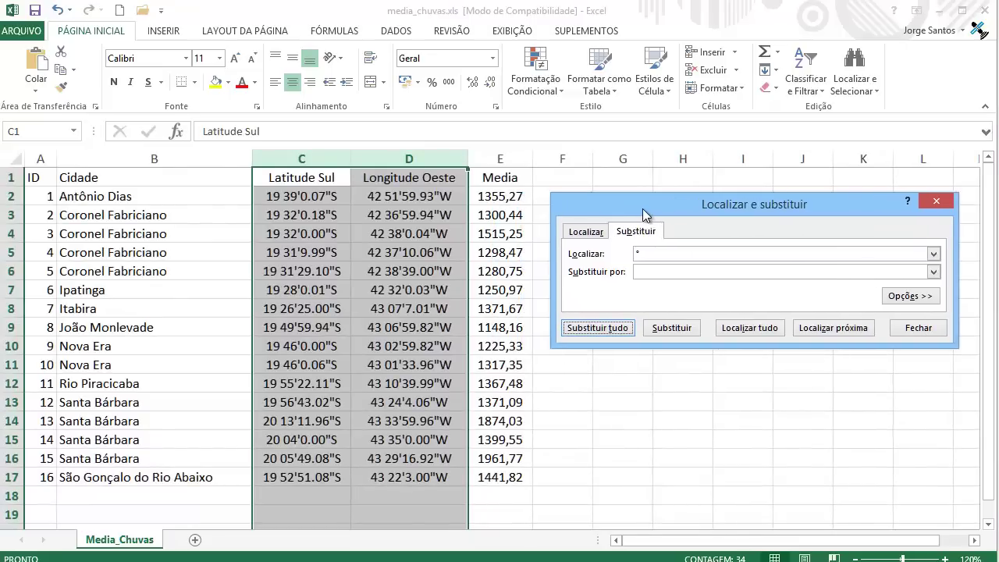
left_click(676, 256)
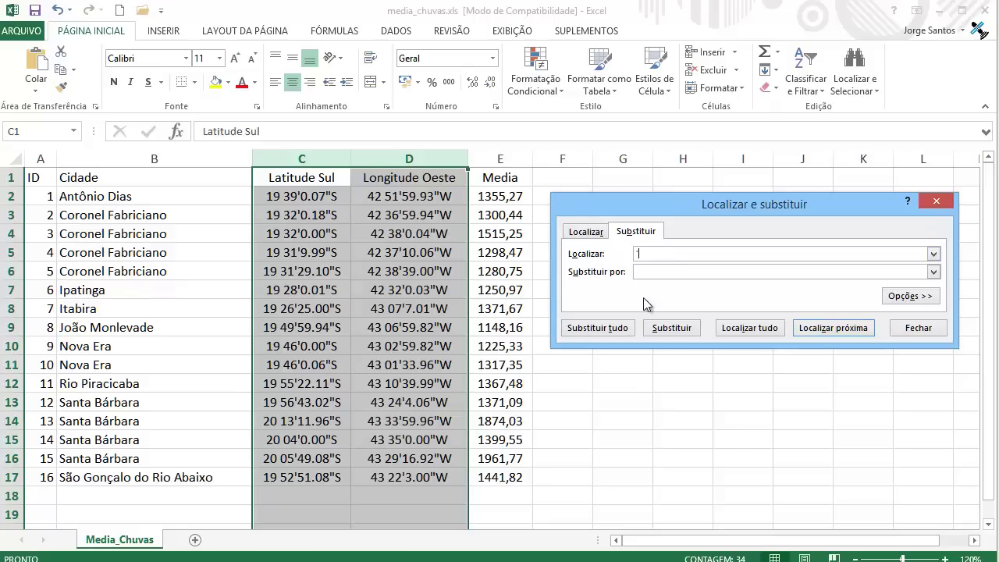
left_click(613, 329)
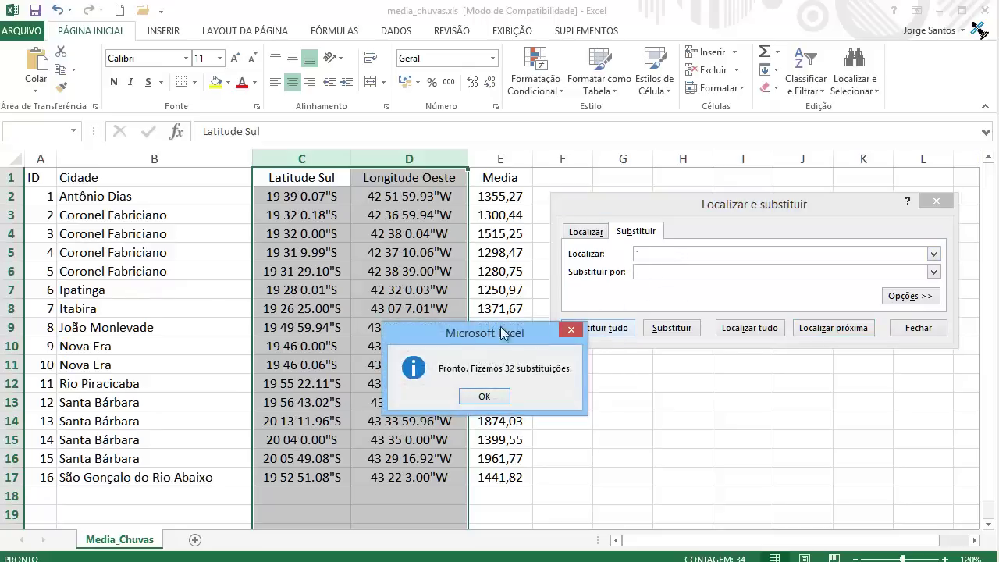
left_click(483, 396)
Remove the "S suffix, including its seconds mark, from all values in the Latitude Sul column using Replace All
left_click(656, 254)
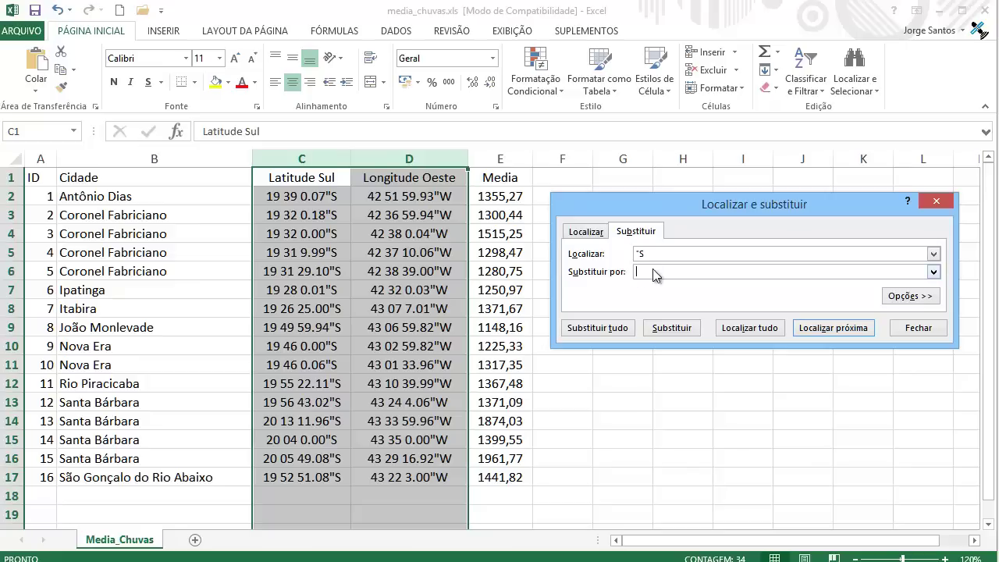
left_click(304, 158)
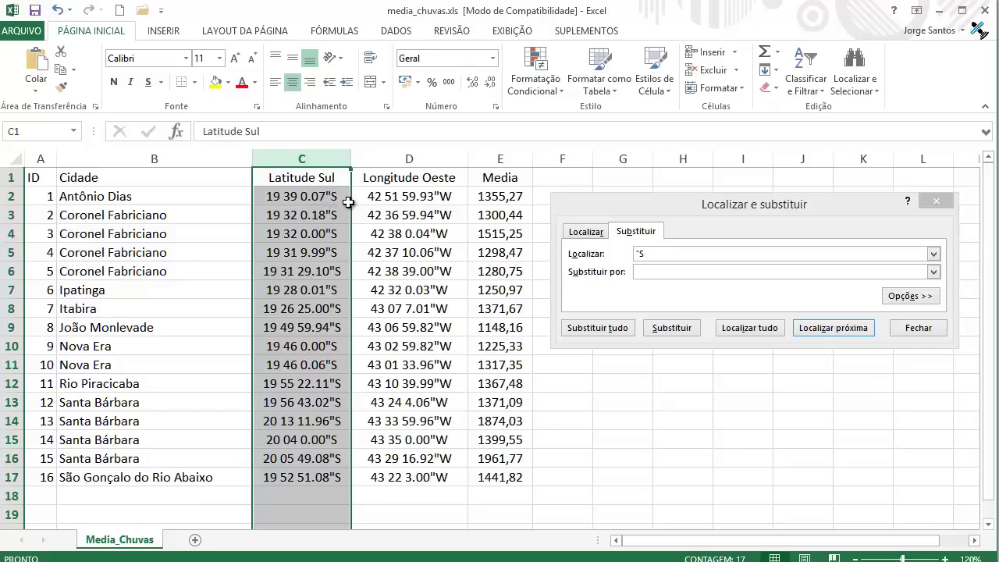
left_click(646, 273)
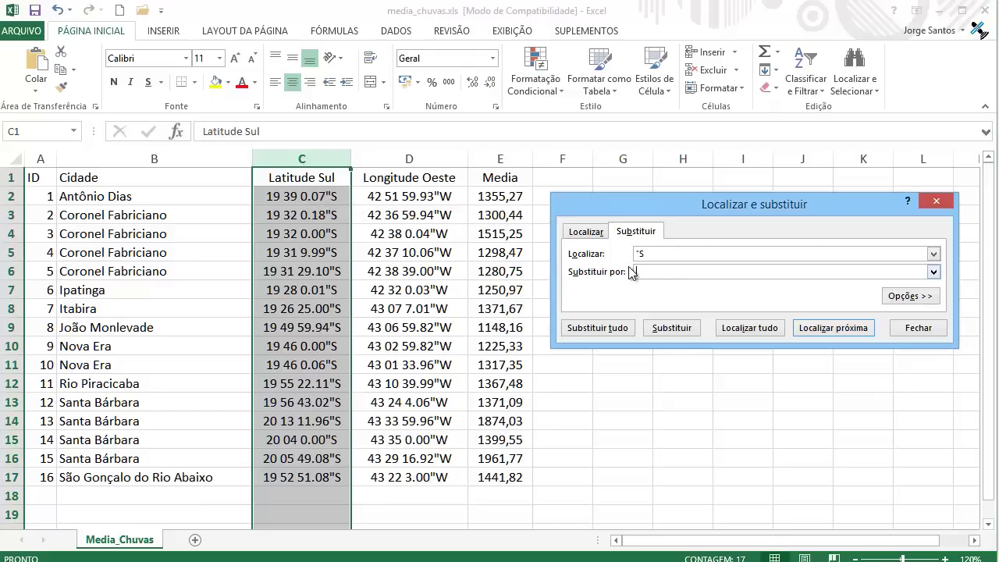
left_click(587, 331)
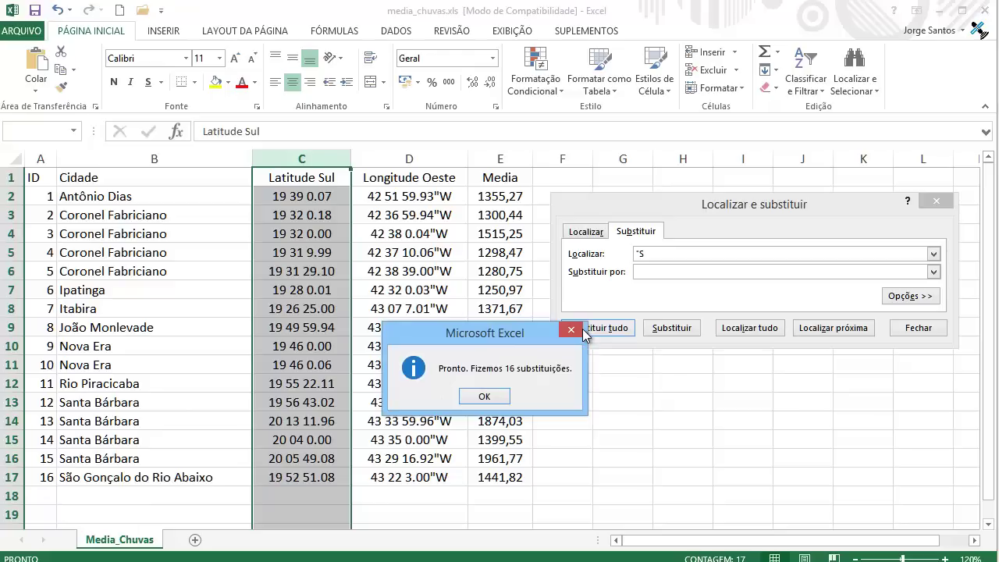
left_click(483, 397)
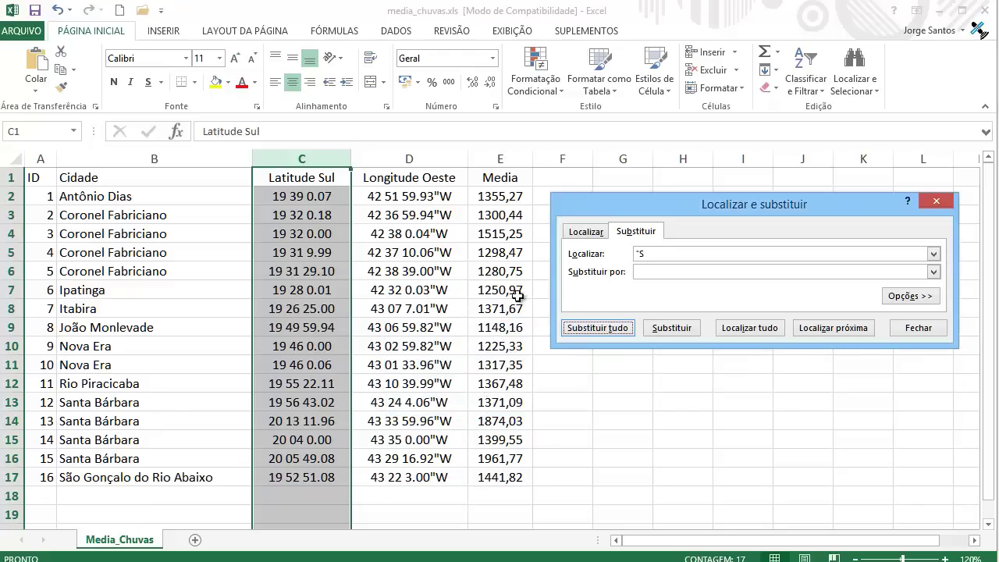
Remove the "W suffix from all values in the Longitude Oeste column using Replace All, and close Find and Replace
left_click(418, 160)
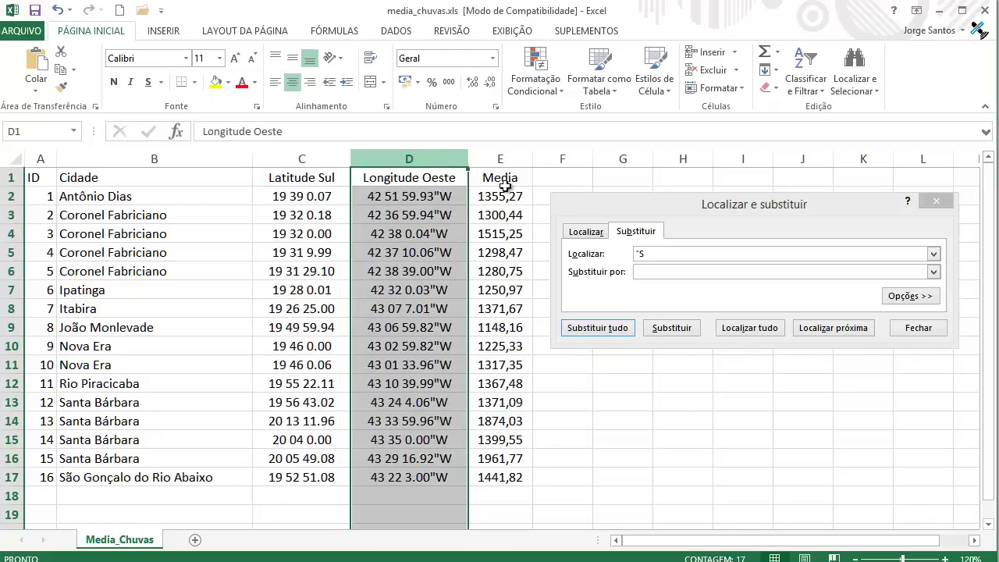
left_click(658, 253)
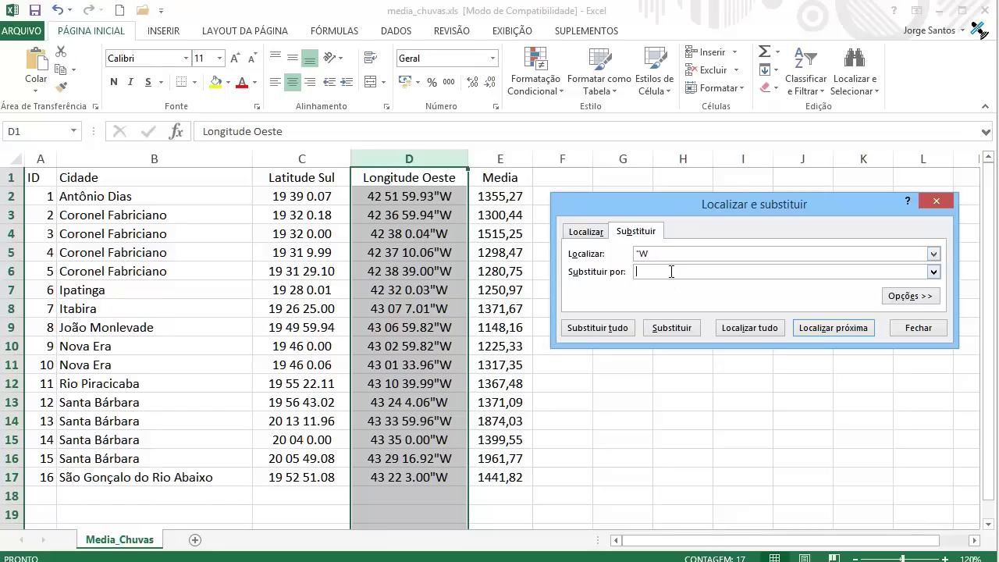
left_click(615, 332)
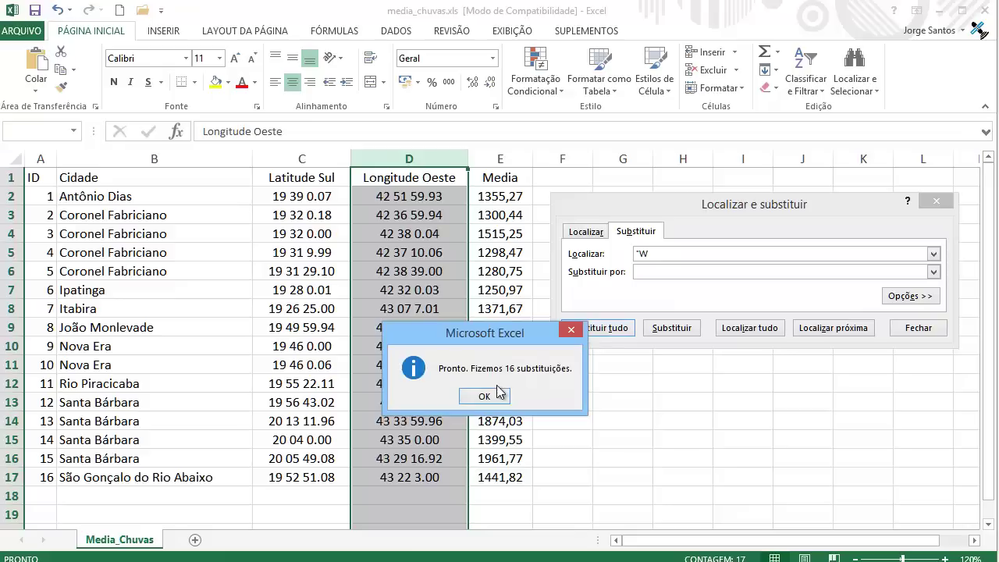
left_click(484, 396)
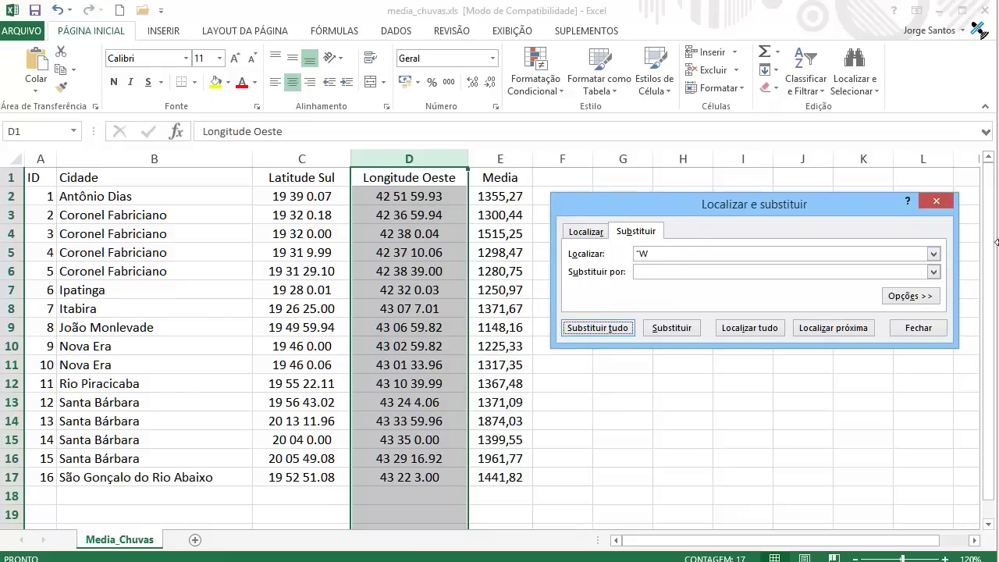
left_click(948, 205)
Rename the Latitude Sul header in C1 to S and the Longitude Oeste header in D1 to W
left_click(281, 172)
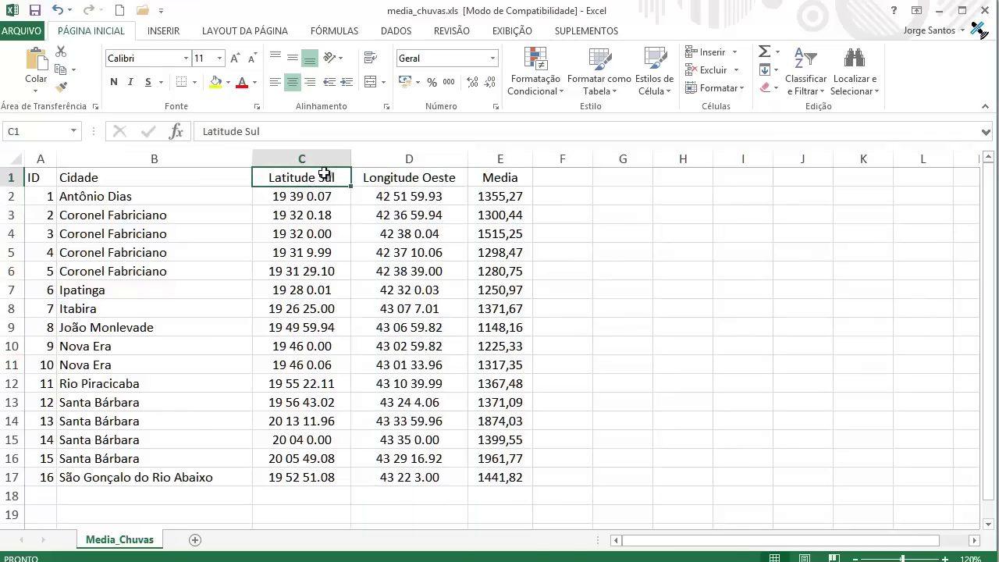
type("S")
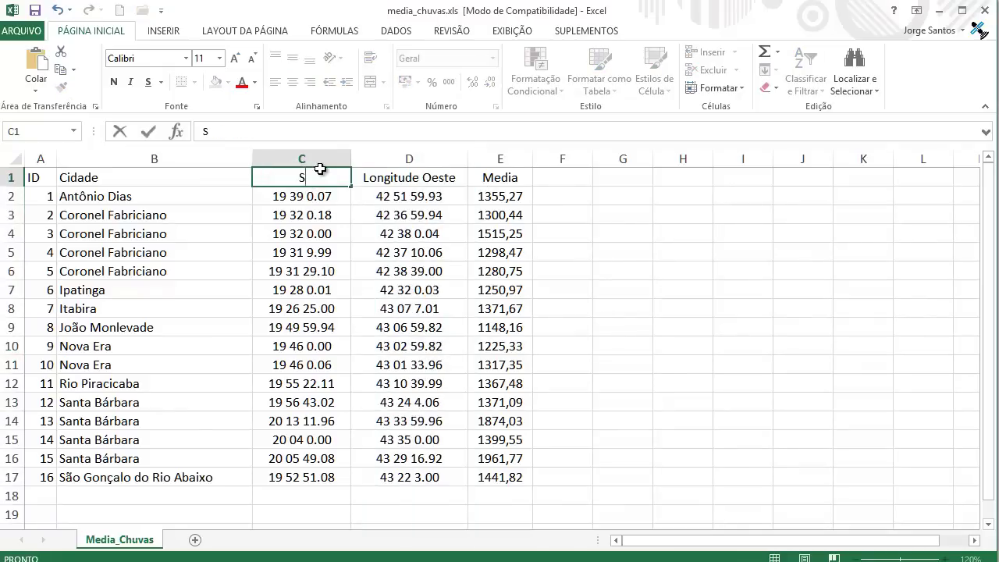
key("Tab")
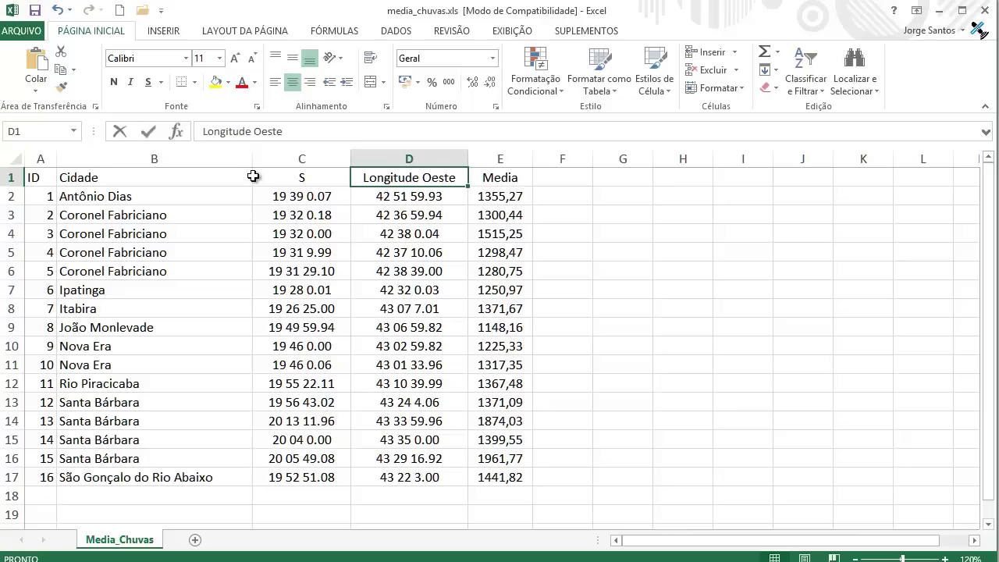
type("W")
key("Tab")
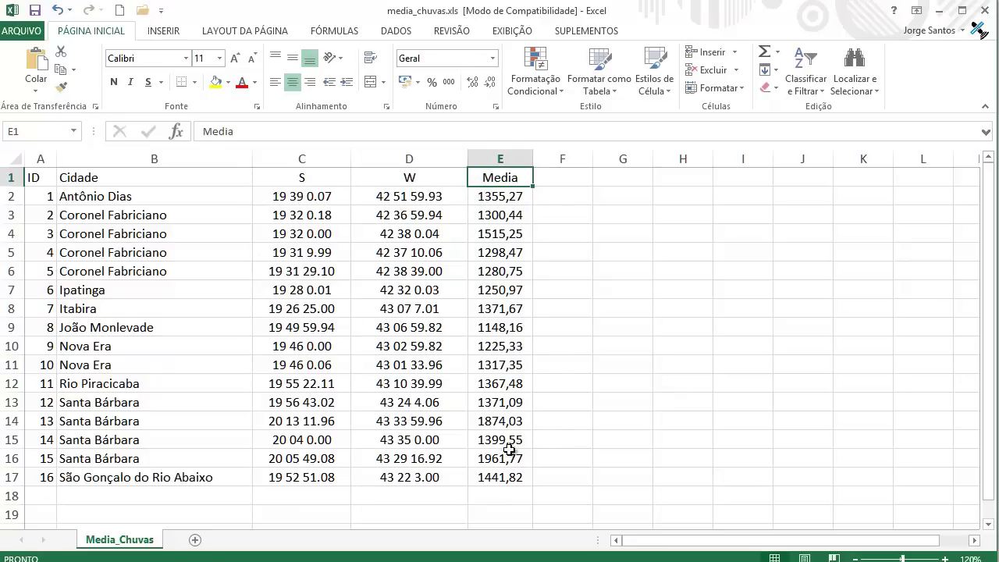
left_click(482, 199)
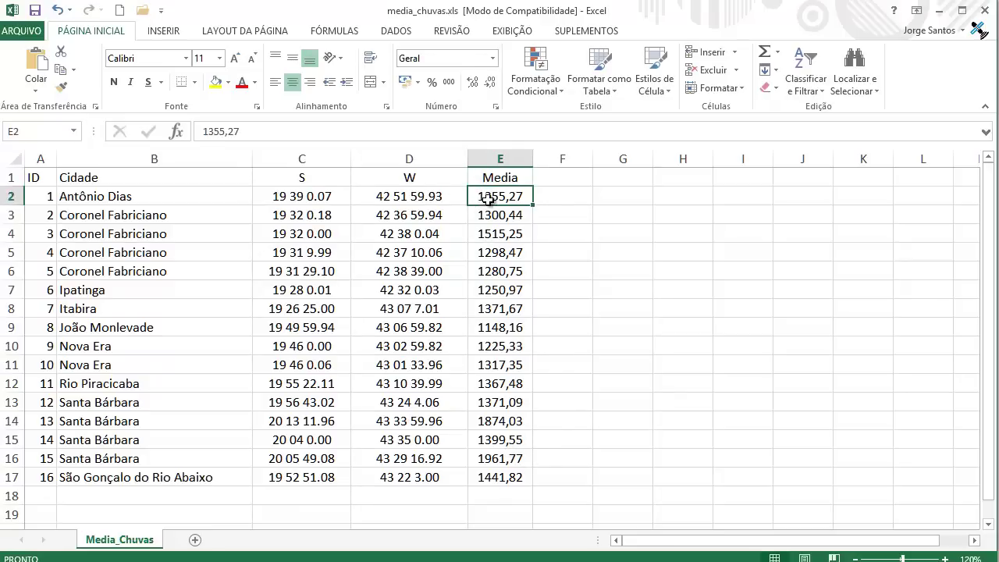
Enter a minus sign (-) in H2 and fill it down through H17
left_click(537, 199)
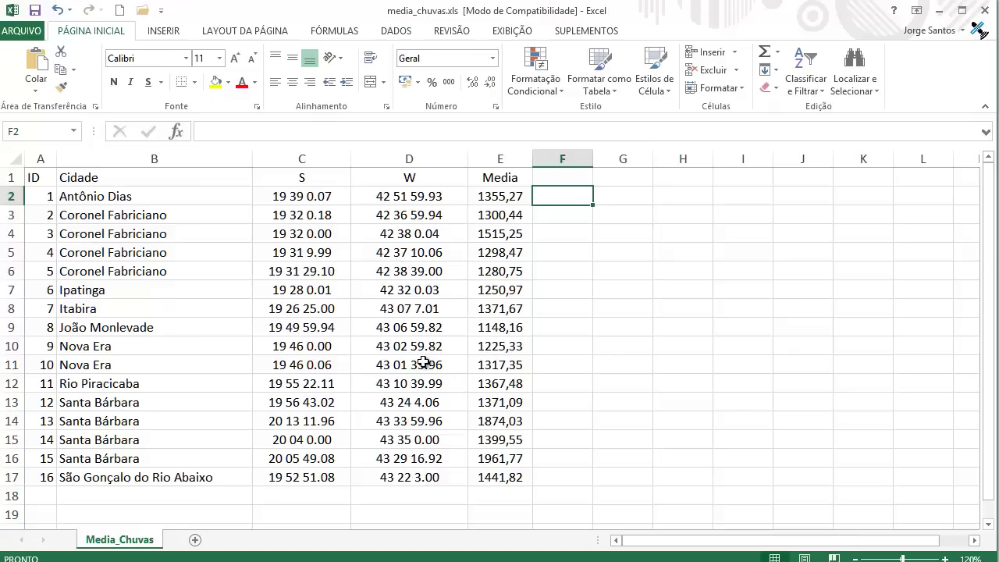
left_click(636, 196)
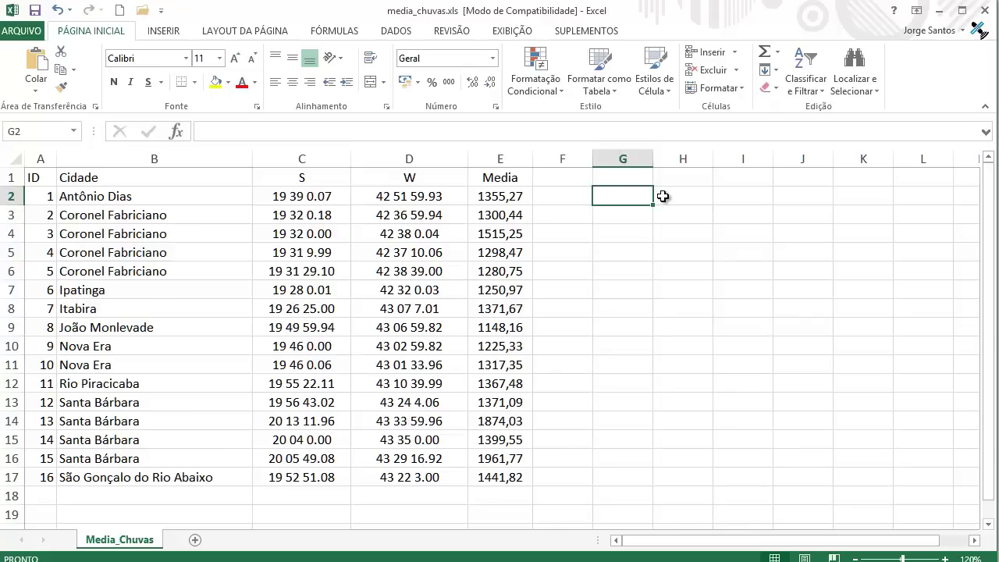
left_click(663, 197)
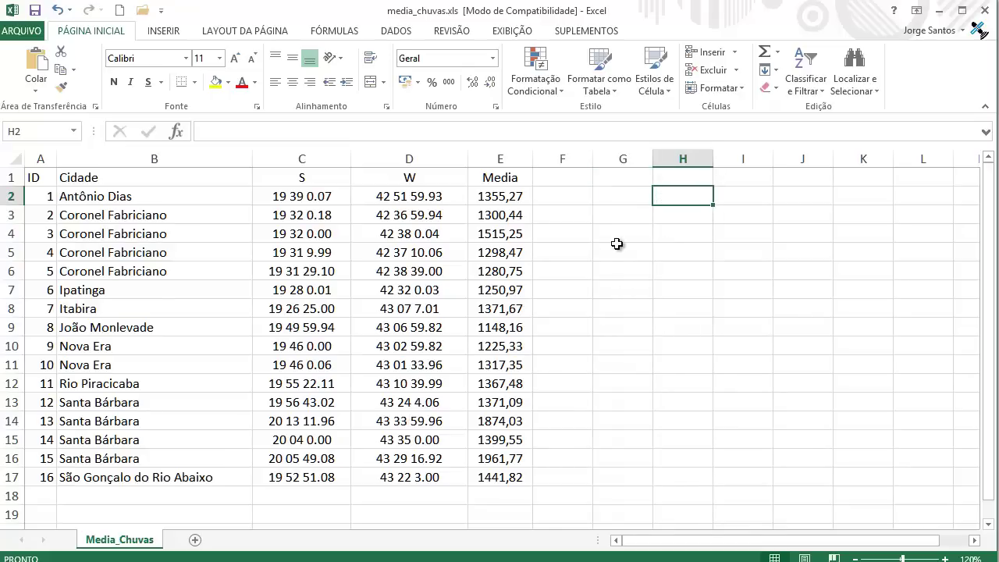
type("-")
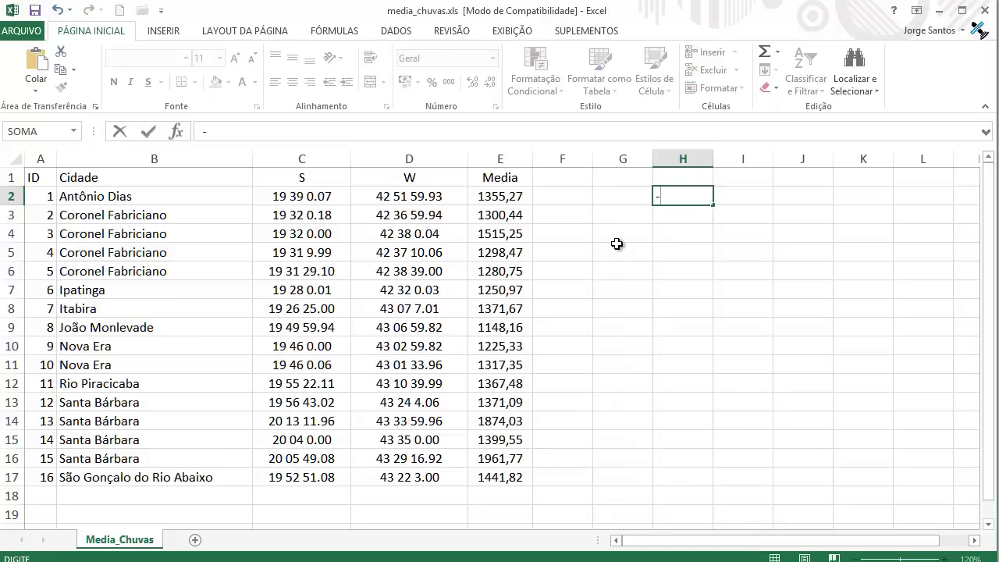
key("Tab")
left_click(689, 197)
left_click_drag(704, 206, 690, 477)
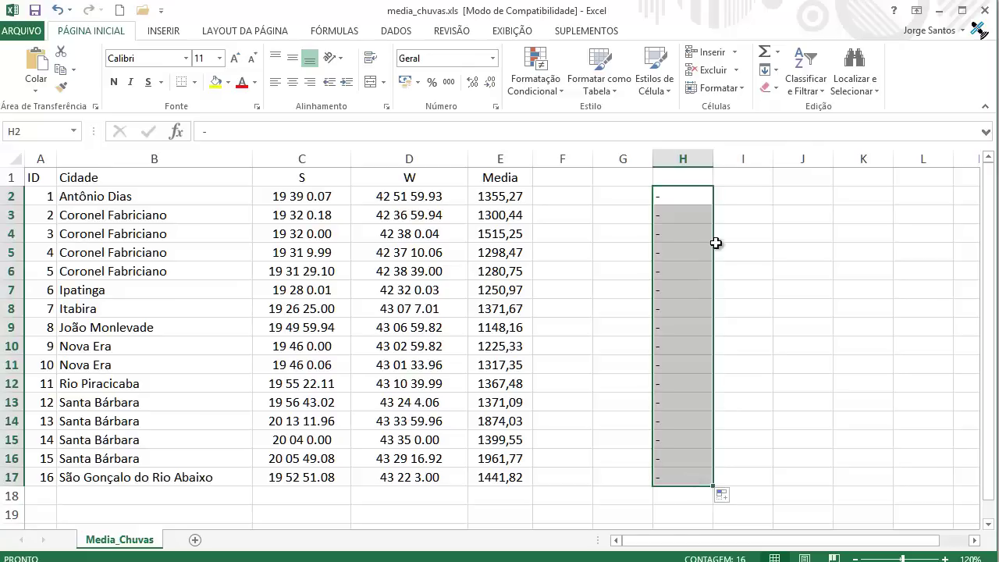
Start a formula in cell I2
left_click(721, 196)
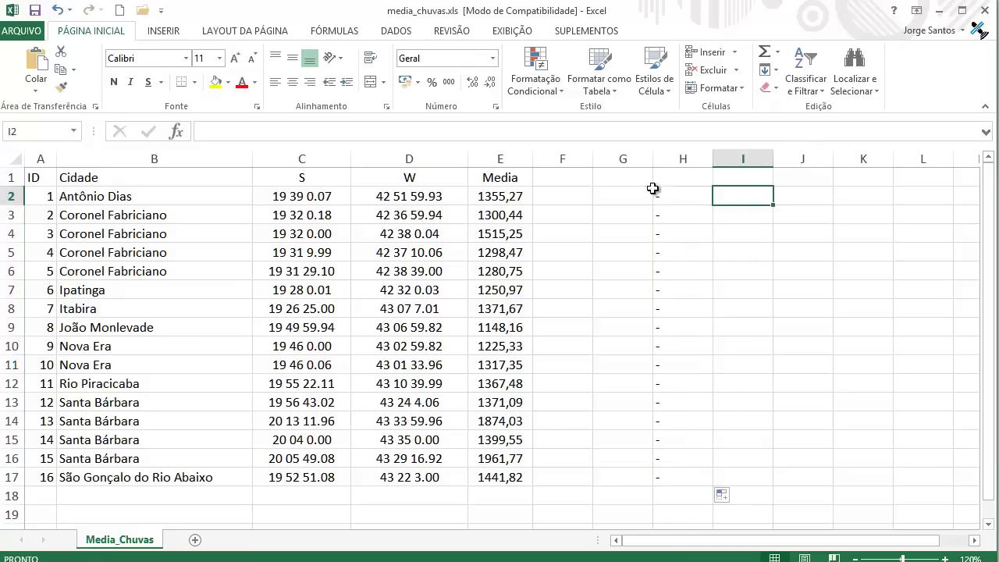
type("=")
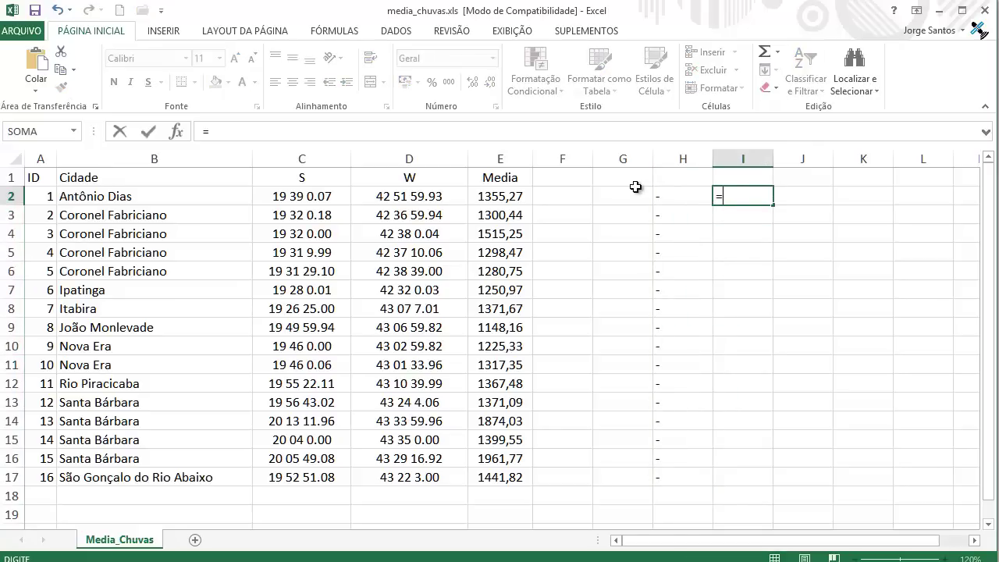
left_click(304, 195)
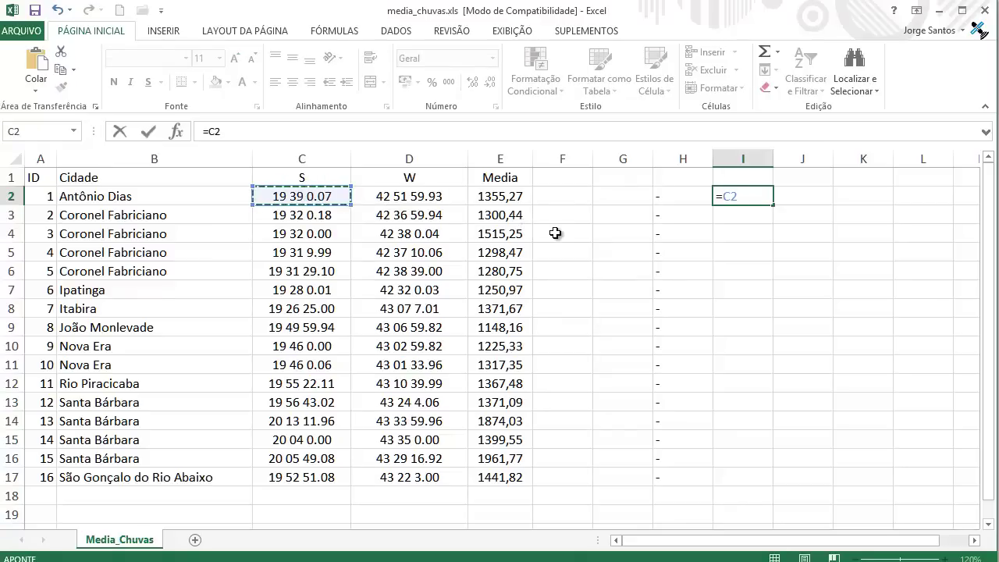
type("&")
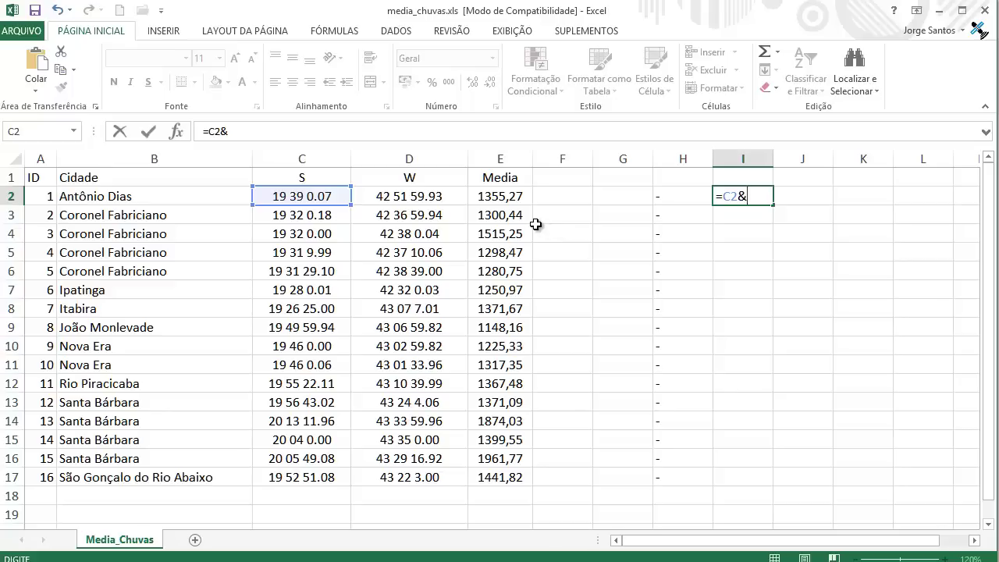
left_click(672, 196)
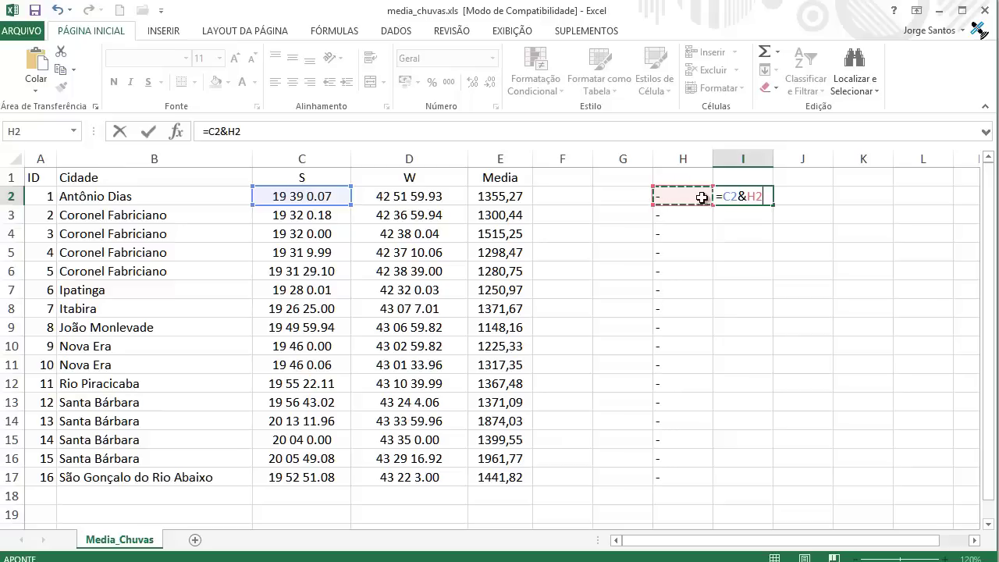
left_click(726, 198)
key("Delete")
key("Delete")
key("Delete")
key("Delete")
key("Delete")
Complete the I2 formula as =H2&C2 to put the minus sign in front of the S coordinate
left_click(686, 197)
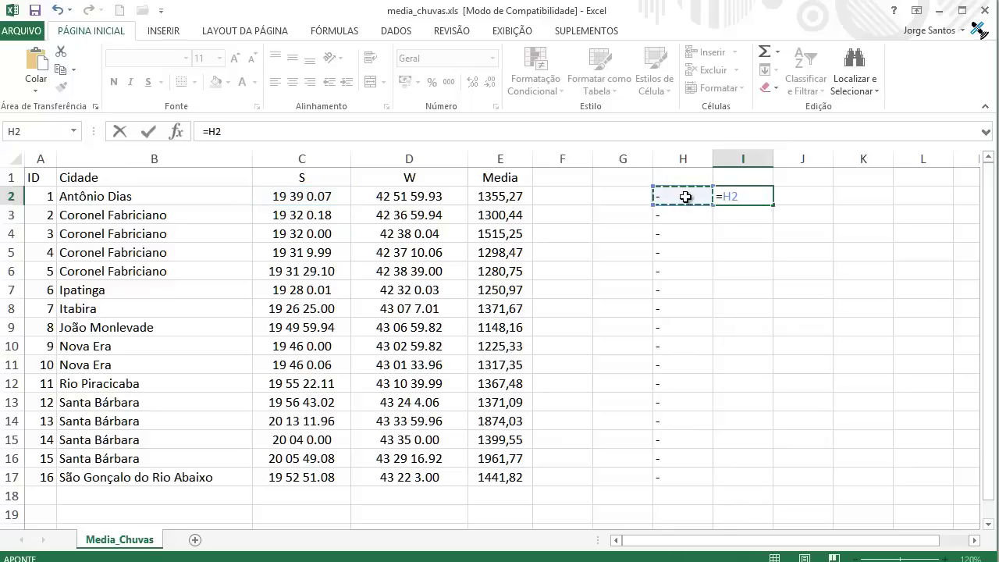
type("&")
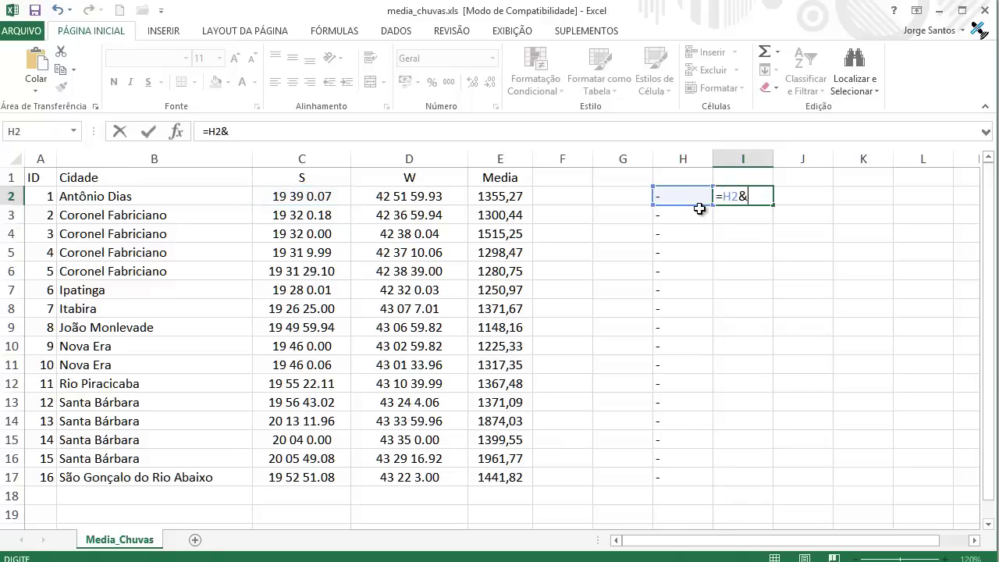
left_click(283, 196)
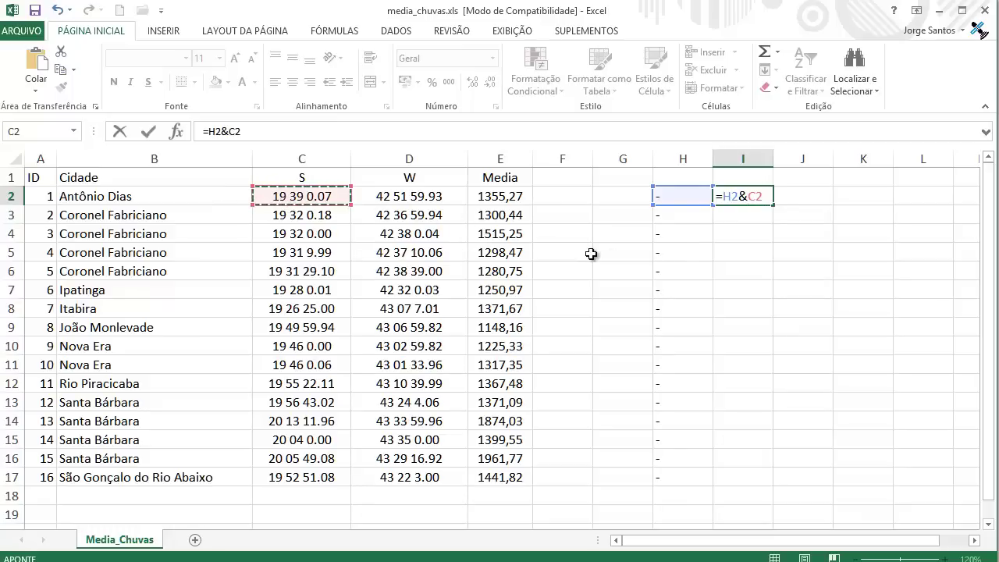
key("Tab")
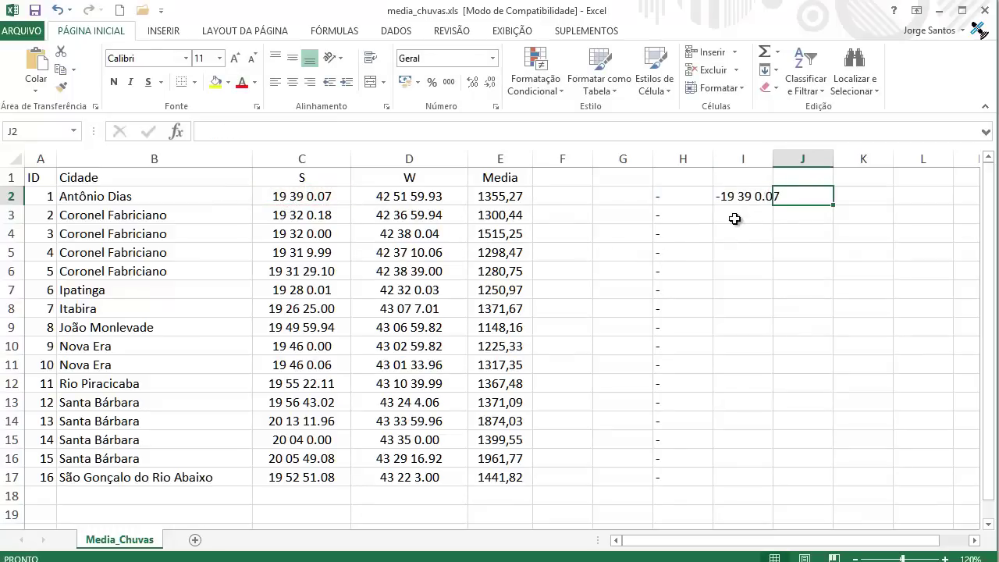
Fill the I2 formula down through I17 and fit column I's width to its contents
double_click(775, 161)
left_click(770, 198)
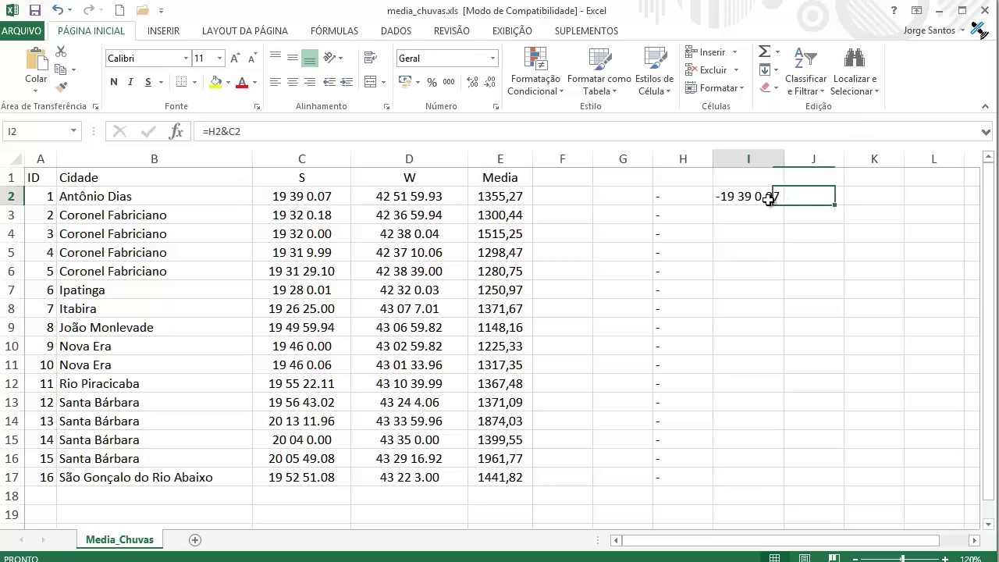
left_click_drag(785, 206, 791, 486)
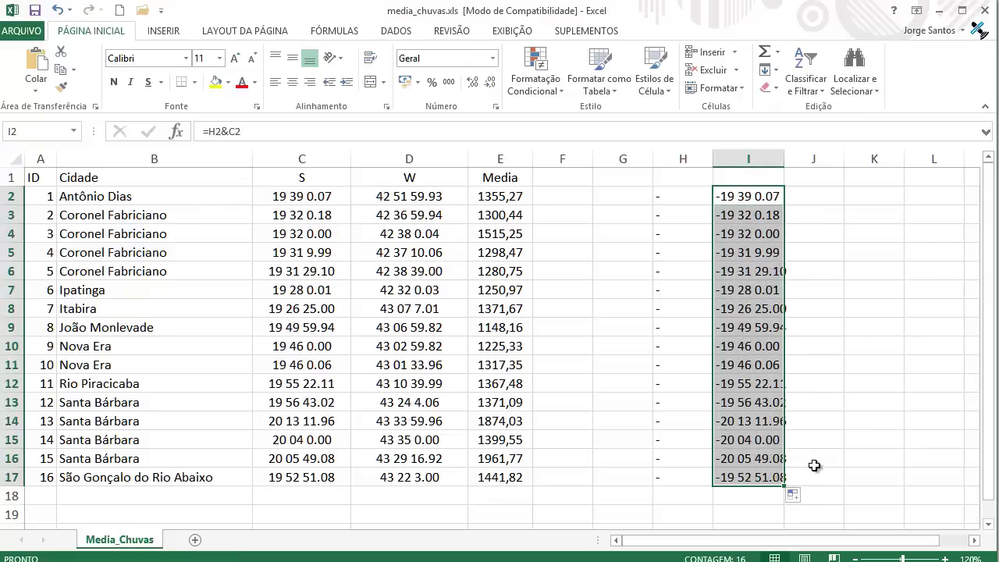
double_click(783, 156)
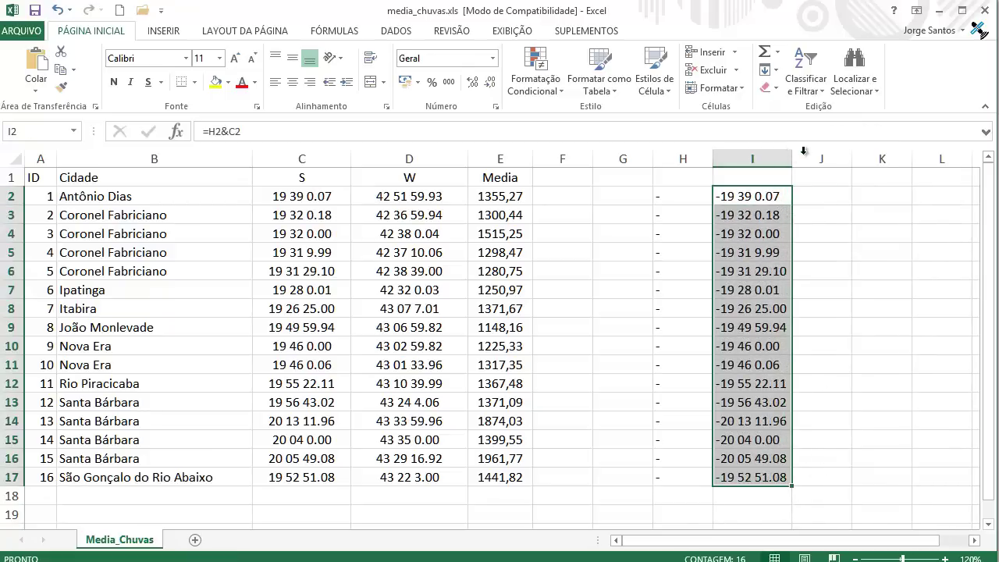
Enter the formula =H2&D2 in J2 to put the minus sign in front of the W coordinate
left_click(801, 194)
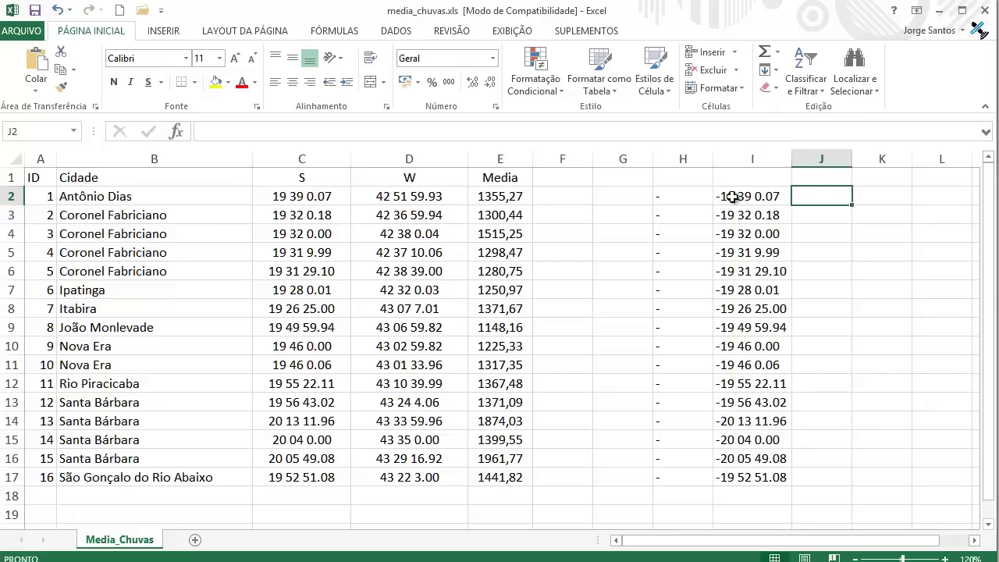
type("=")
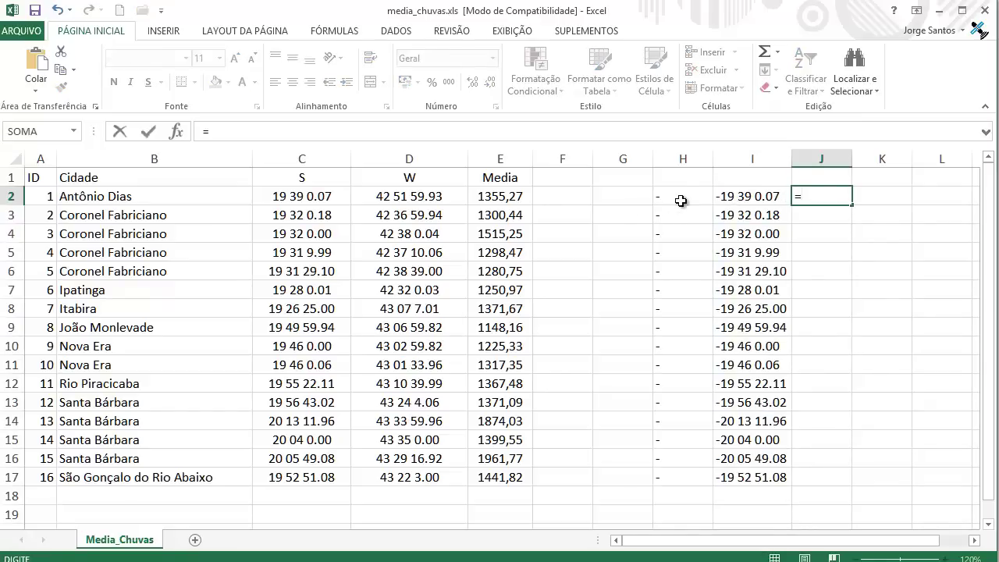
left_click(680, 200)
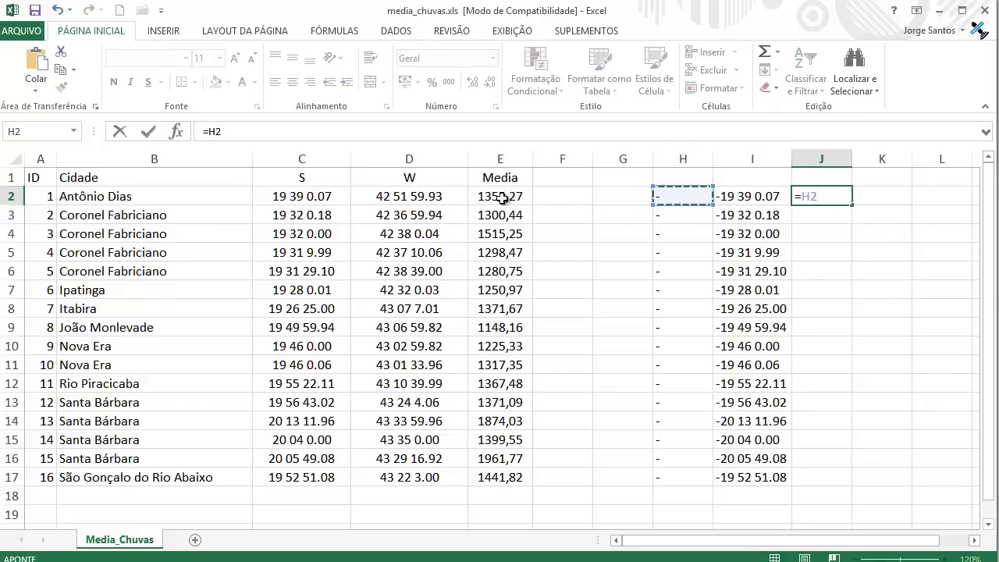
type("&")
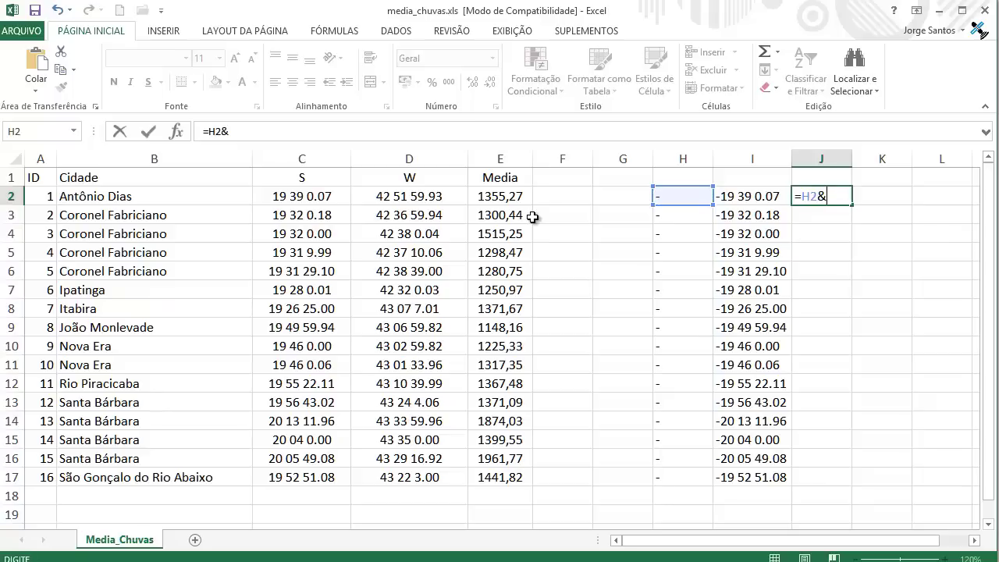
left_click(434, 199)
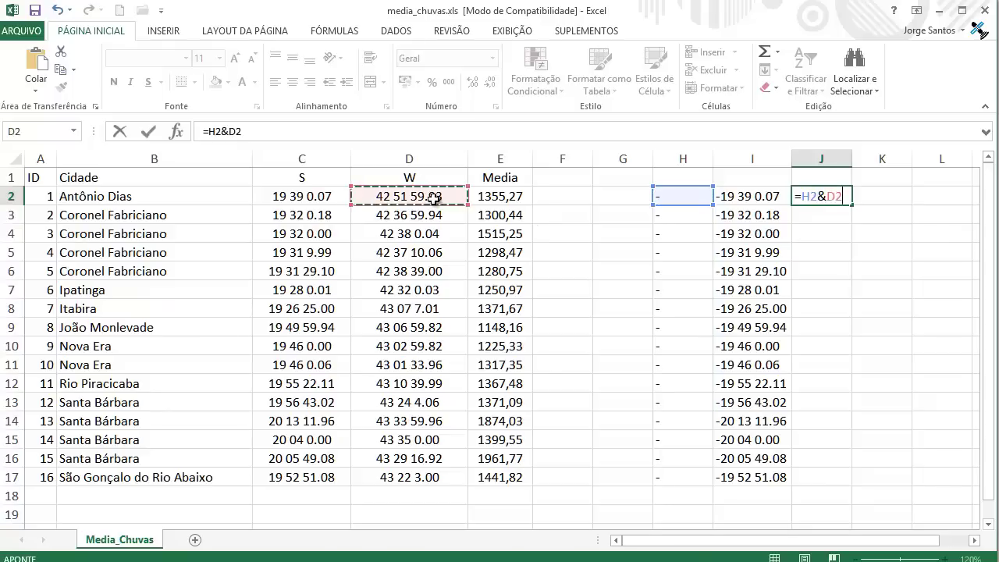
key("Tab")
Fit column J's width to its contents and fill the J2 formula down through J17
left_click(819, 197)
double_click(853, 157)
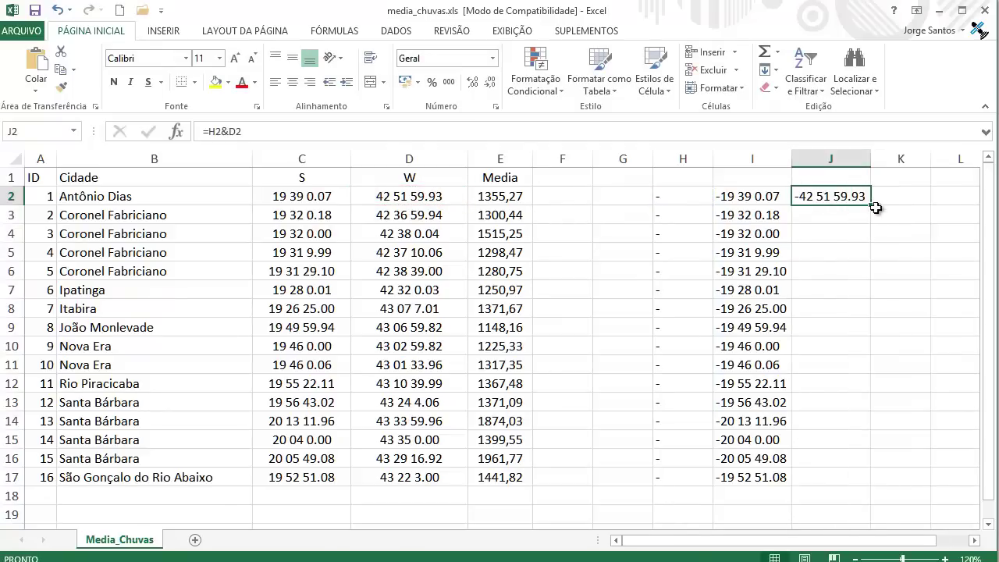
left_click_drag(871, 207, 876, 482)
Copy I2:J17 and paste it over C2:D17 with Paste Special, values only (Valores)
left_click_drag(729, 197, 829, 469)
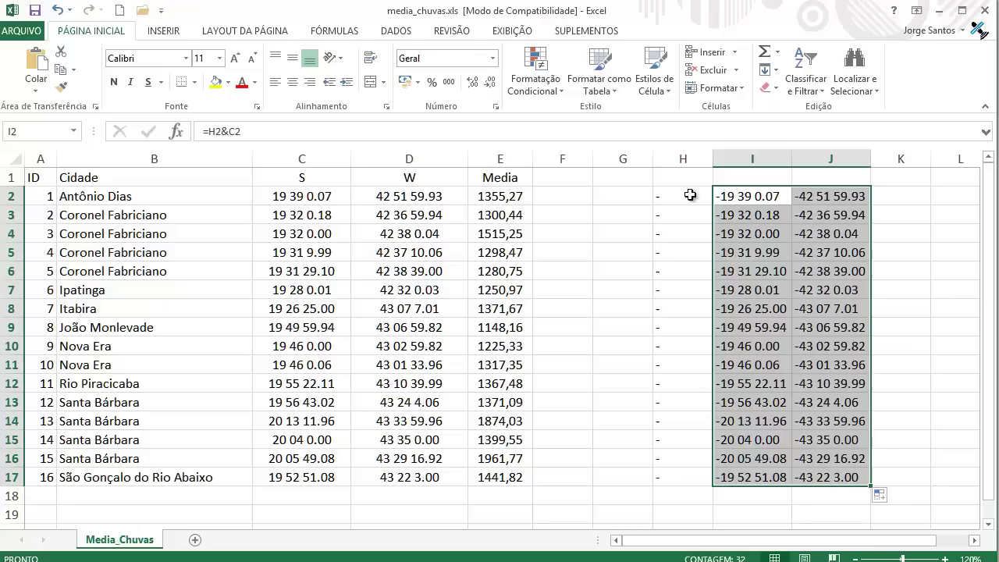
left_click(60, 70)
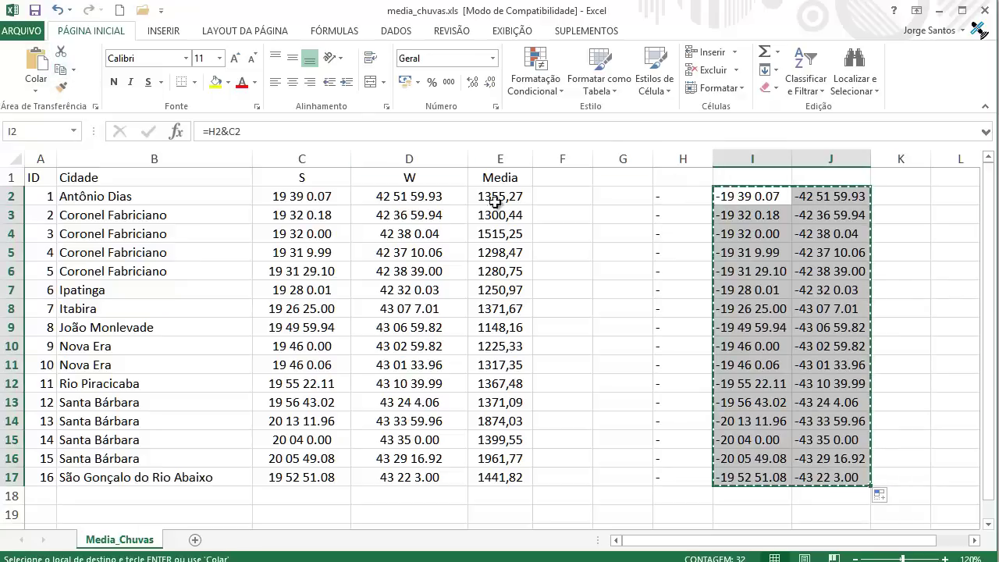
left_click(281, 196)
left_click_drag(327, 214, 394, 474)
left_click(36, 84)
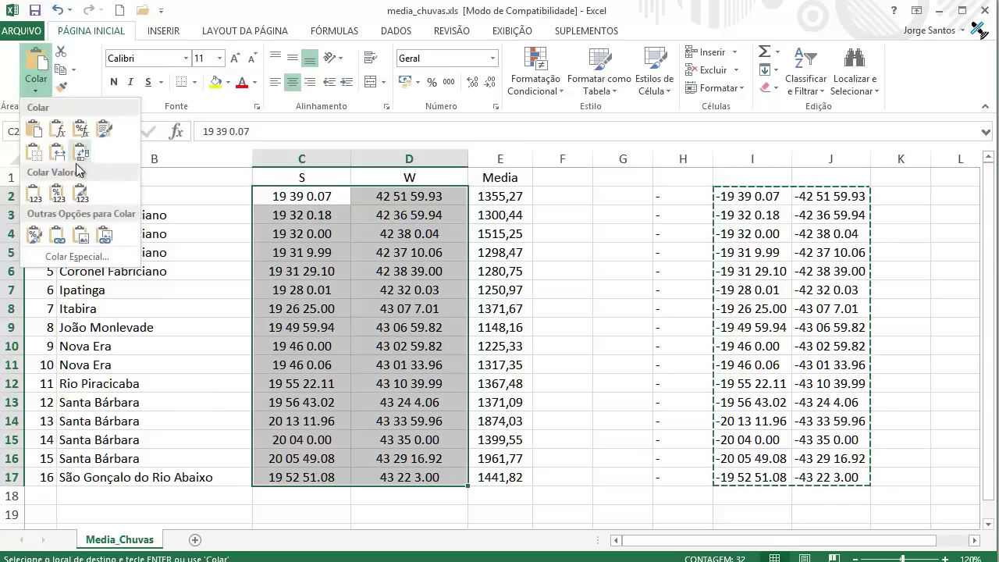
left_click(77, 256)
left_click(321, 247)
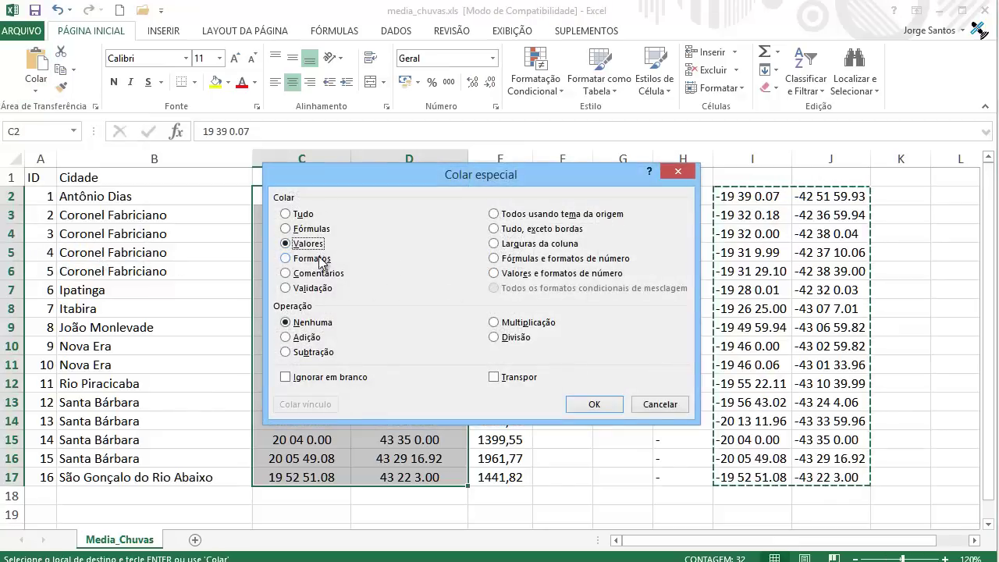
left_click(593, 404)
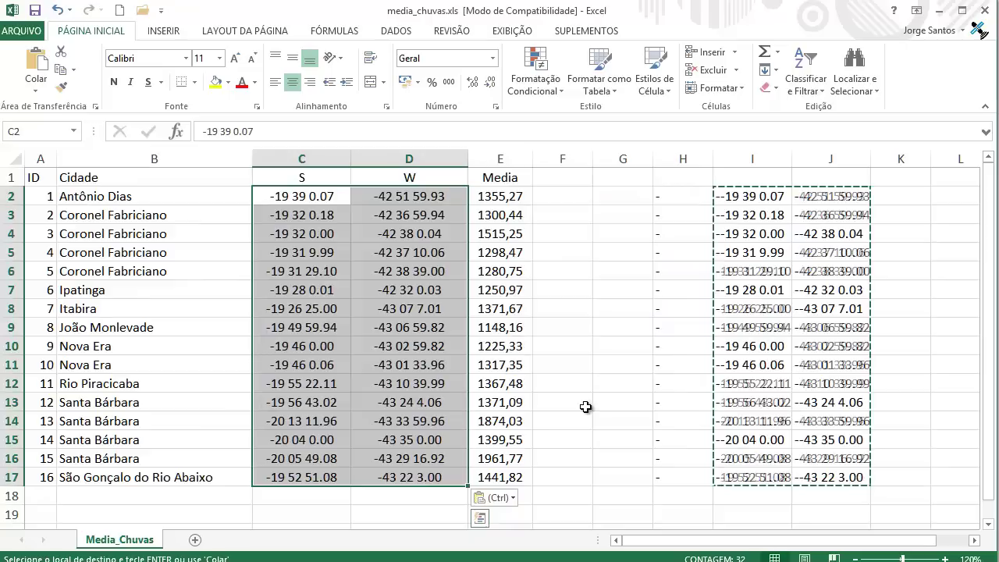
Clear the contents of helper columns I and J and of the minus sign column H
left_click(312, 214)
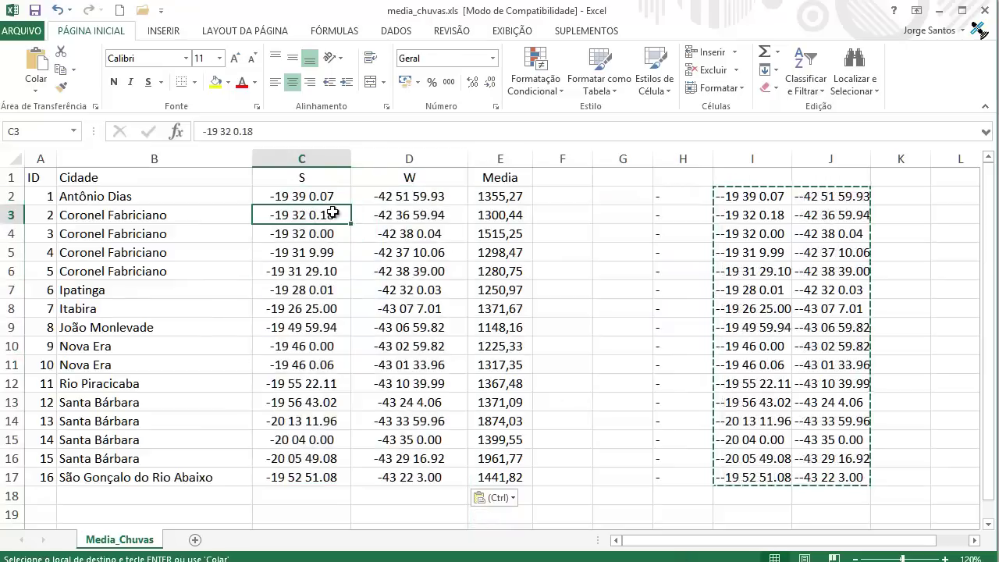
left_click_drag(735, 163, 811, 158)
key("Delete")
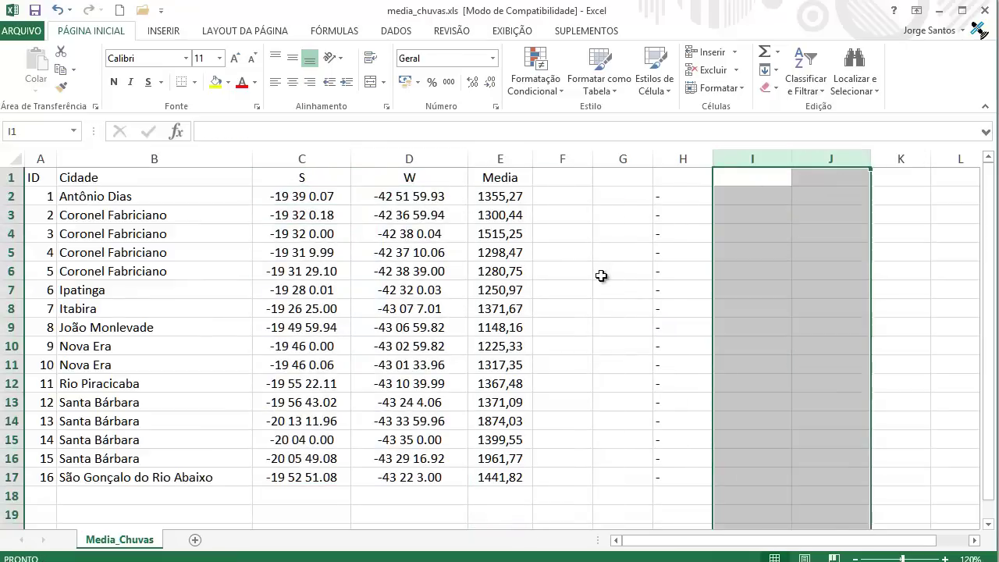
left_click(675, 157)
left_click(301, 246)
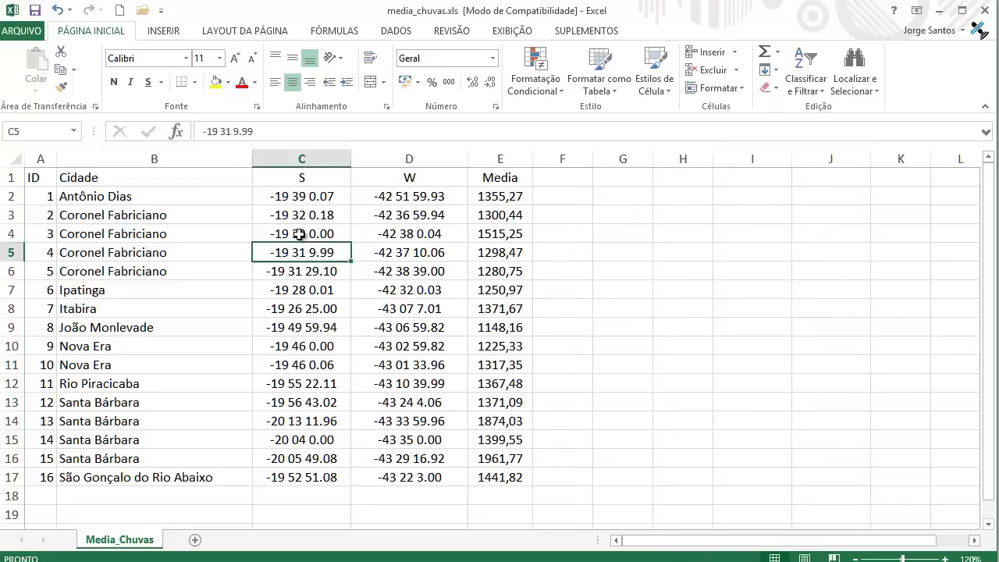
Left-align the S and W columns and right-align the Media column
left_click(302, 197)
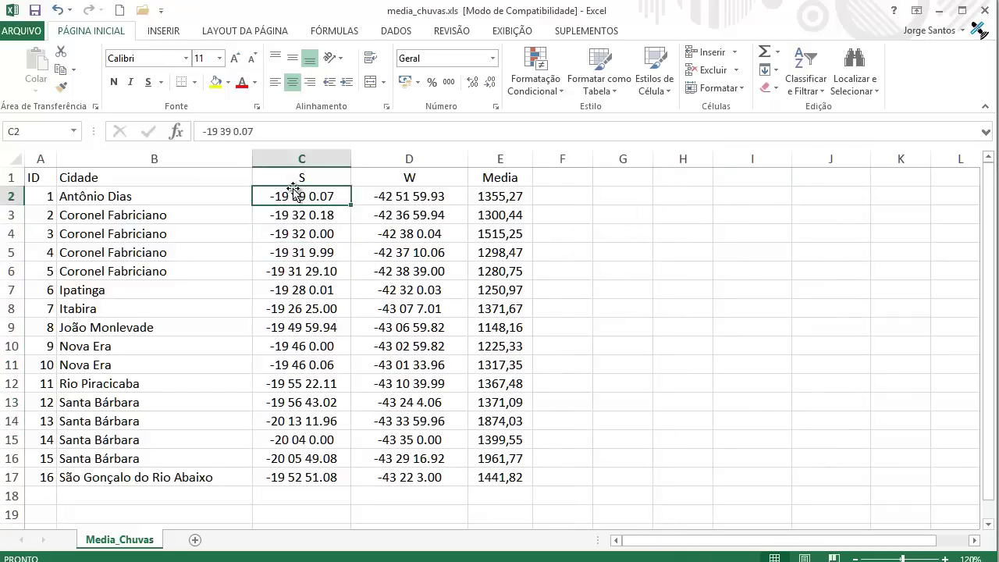
left_click_drag(297, 161, 377, 162)
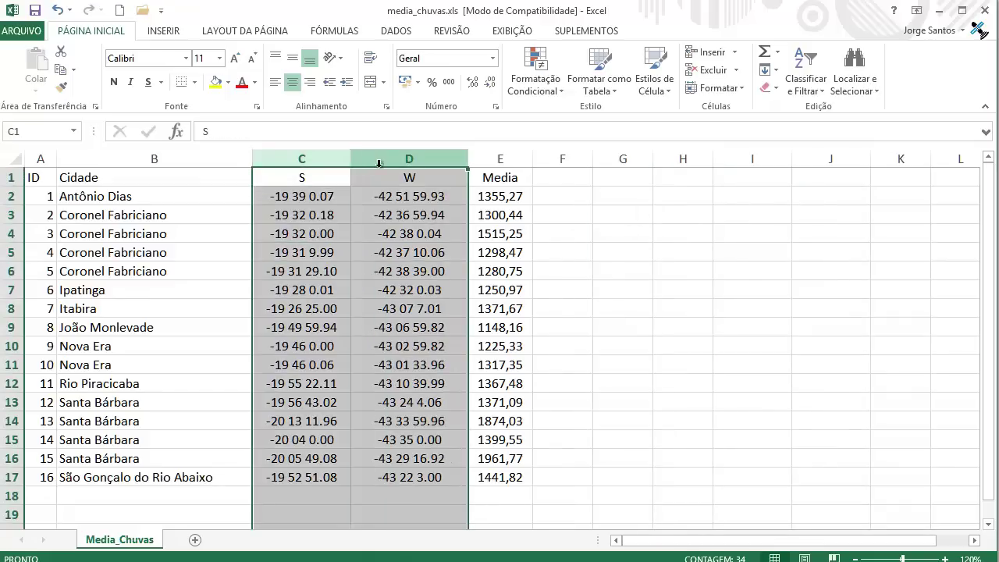
left_click(275, 82)
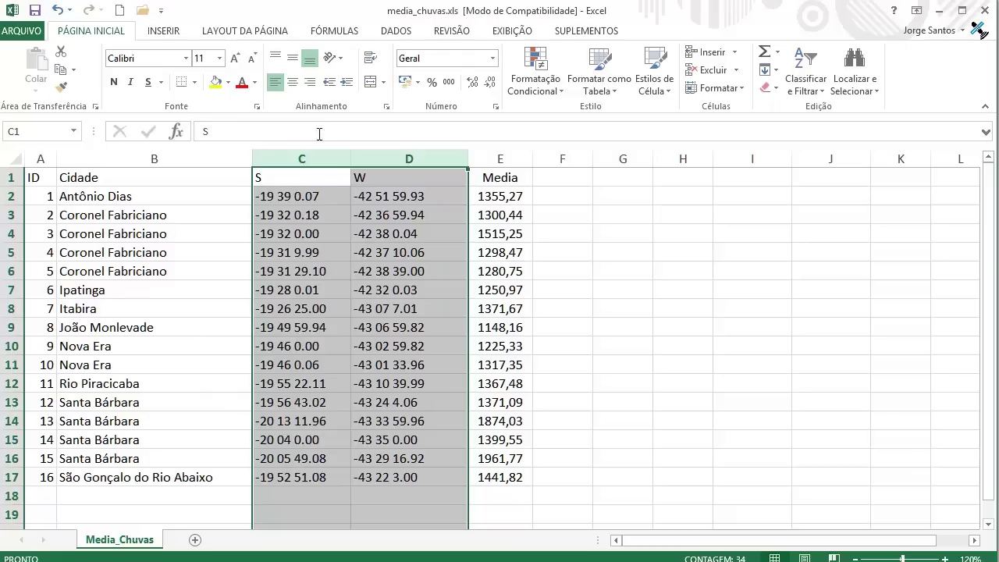
left_click(335, 229)
left_click(494, 161)
left_click(310, 82)
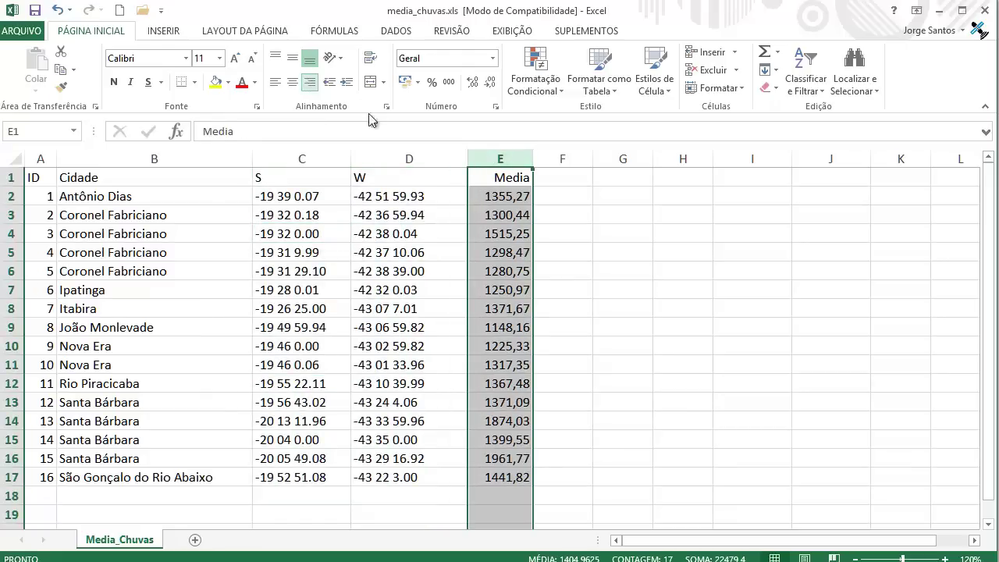
Review the cleaned rainfall table, checking the Cidade, S, W and Media columns down to the last record
left_click(498, 197)
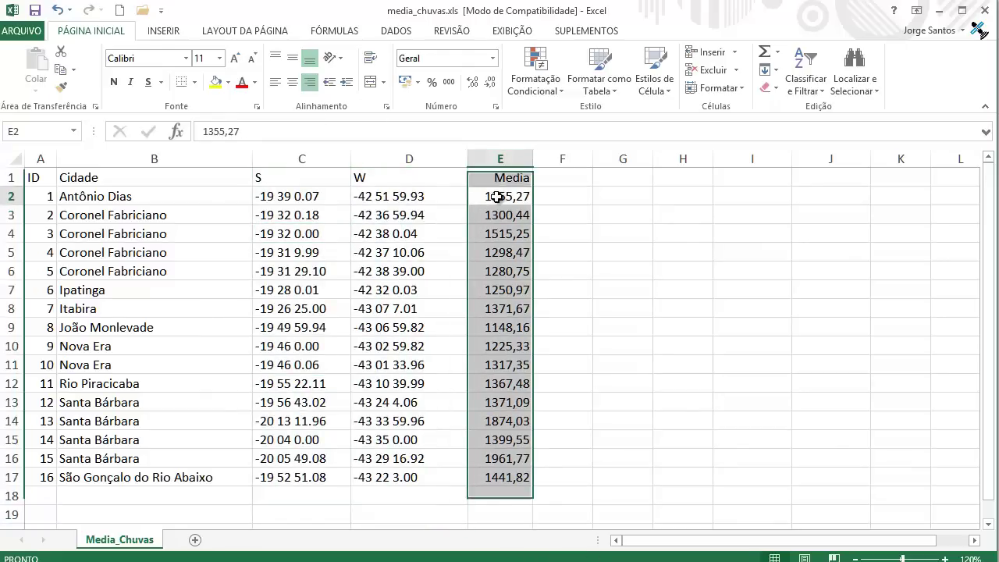
left_click(289, 196)
left_click(140, 196)
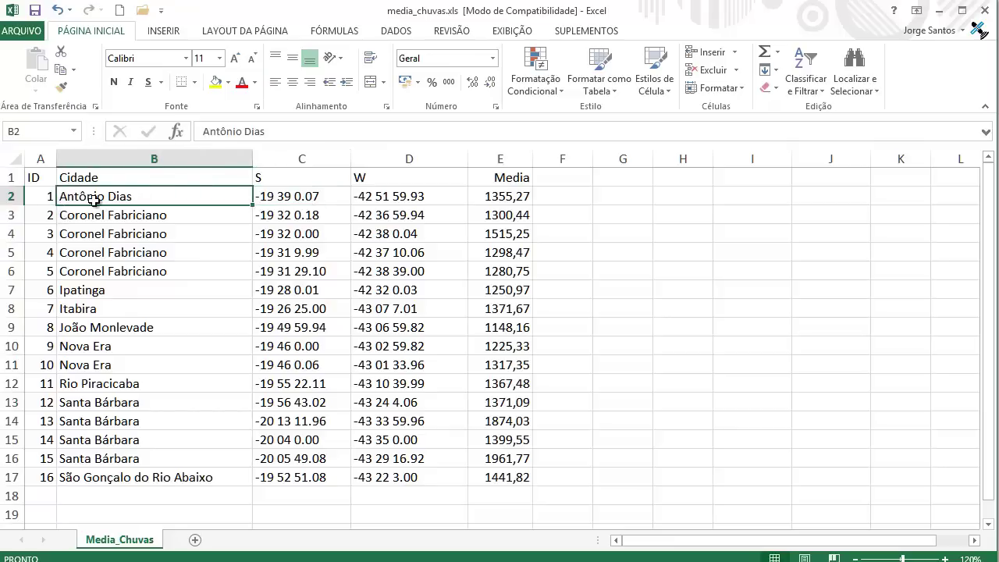
left_click(64, 215)
left_click(35, 213)
left_click(79, 200)
left_click(165, 209)
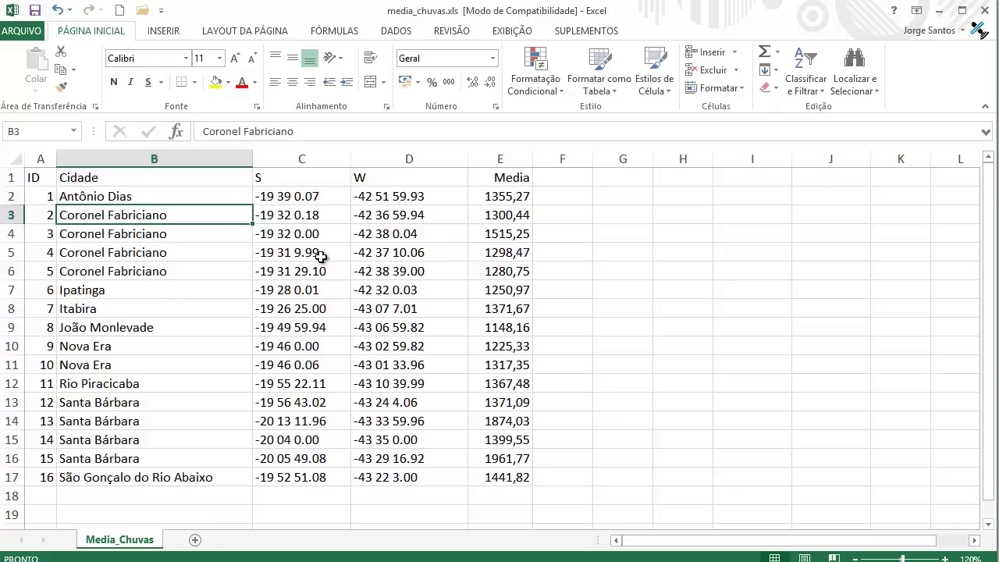
left_click(381, 403)
left_click(386, 459)
left_click(388, 477)
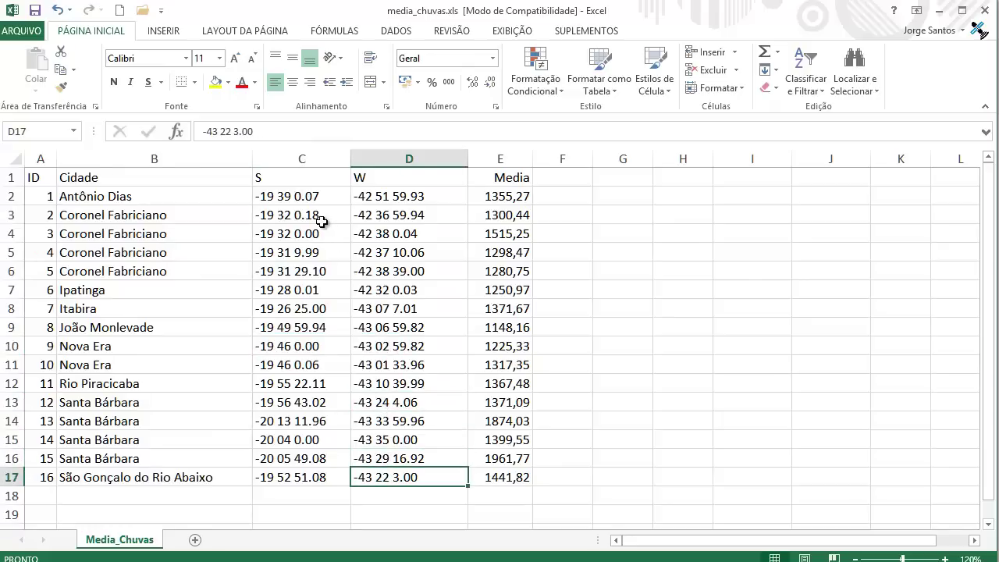
Save the workbook as media_chuvas_ok.xls in the C: Precipitacao xls folder
left_click(23, 30)
left_click(55, 187)
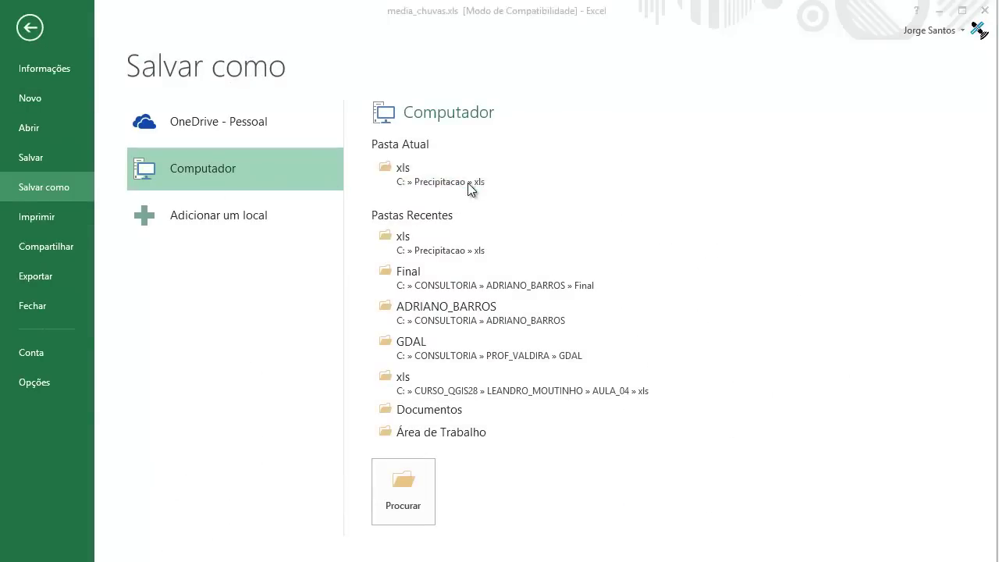
left_click(468, 184)
left_click(166, 311)
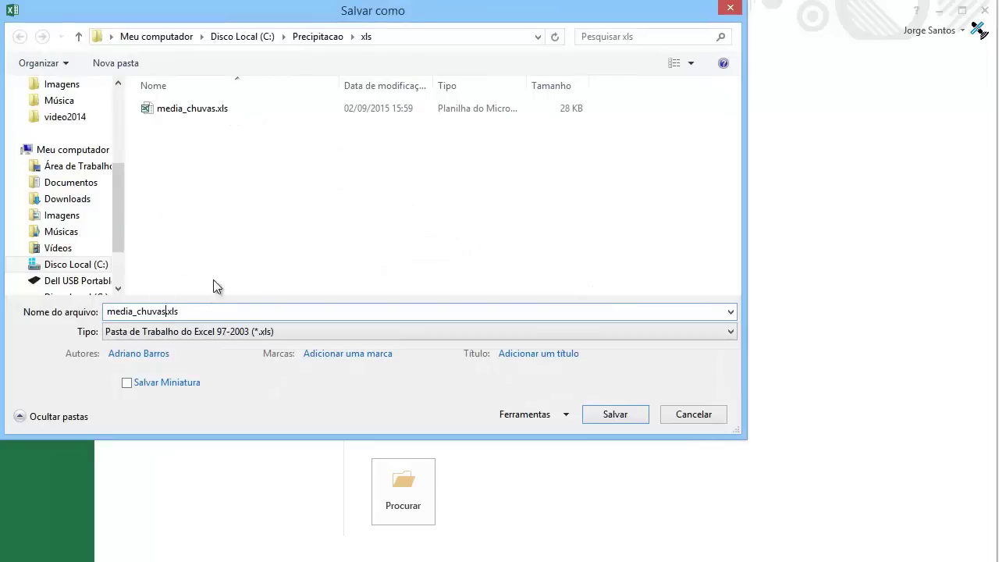
type("_ok")
left_click(614, 414)
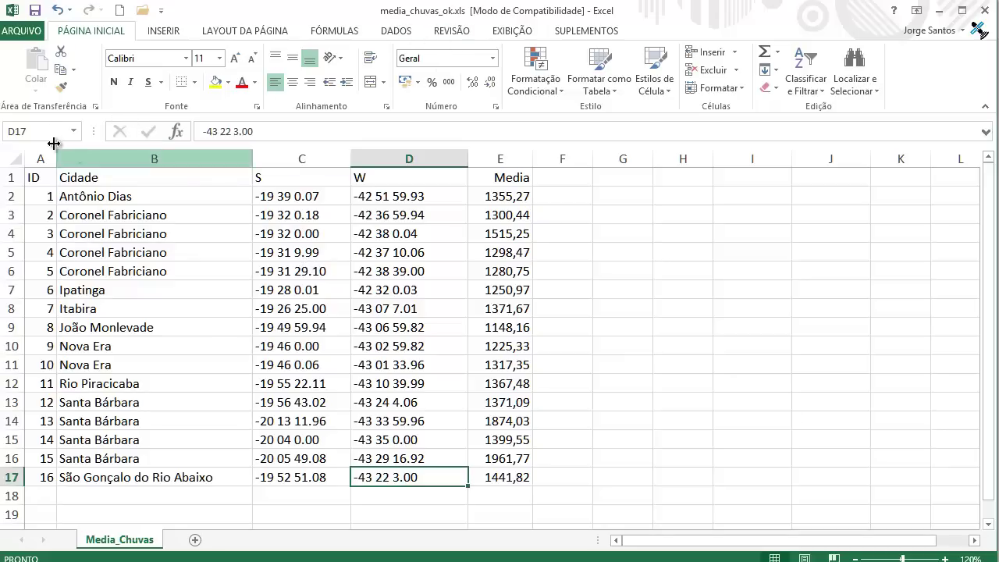
Save a copy as media_chuvas_ok.csv in CSV (separado por vírgulas) format in the same folder, then close it without saving again
left_click(20, 33)
left_click(47, 187)
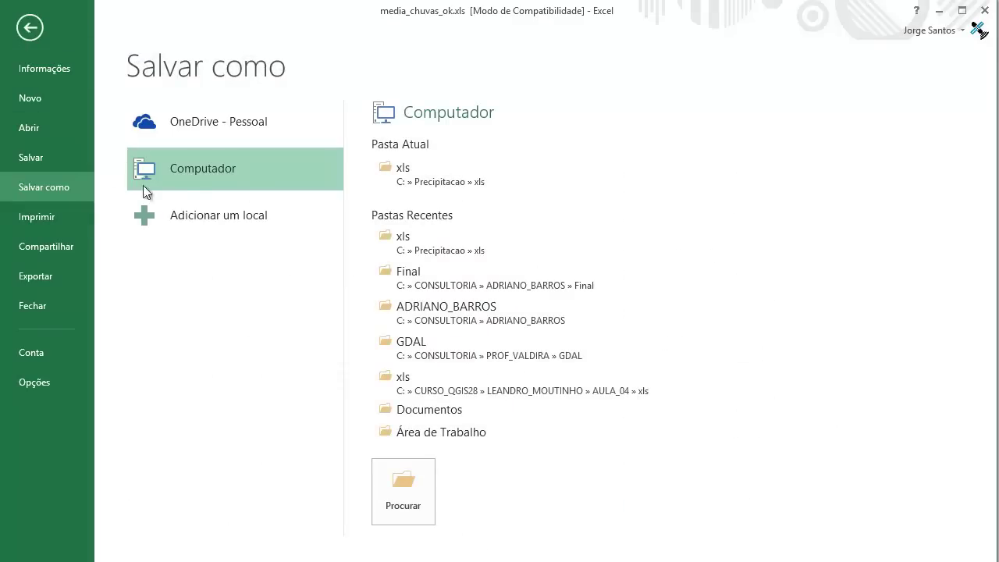
left_click(523, 181)
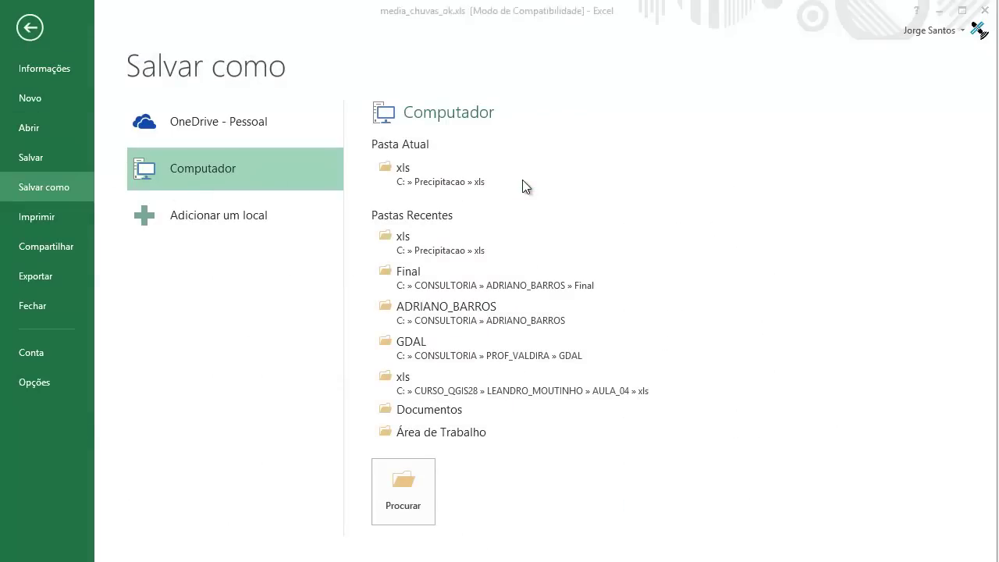
left_click(278, 332)
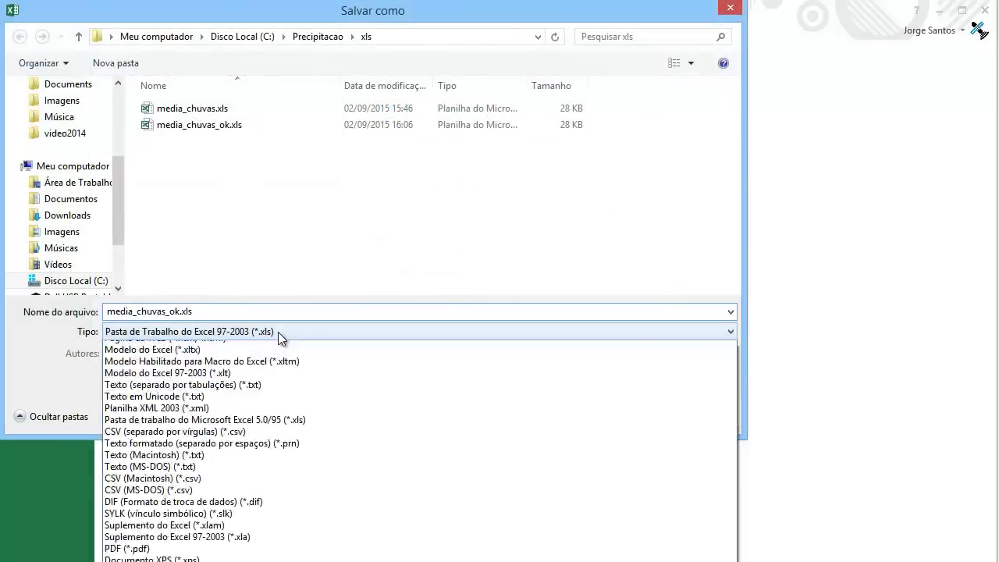
left_click(299, 511)
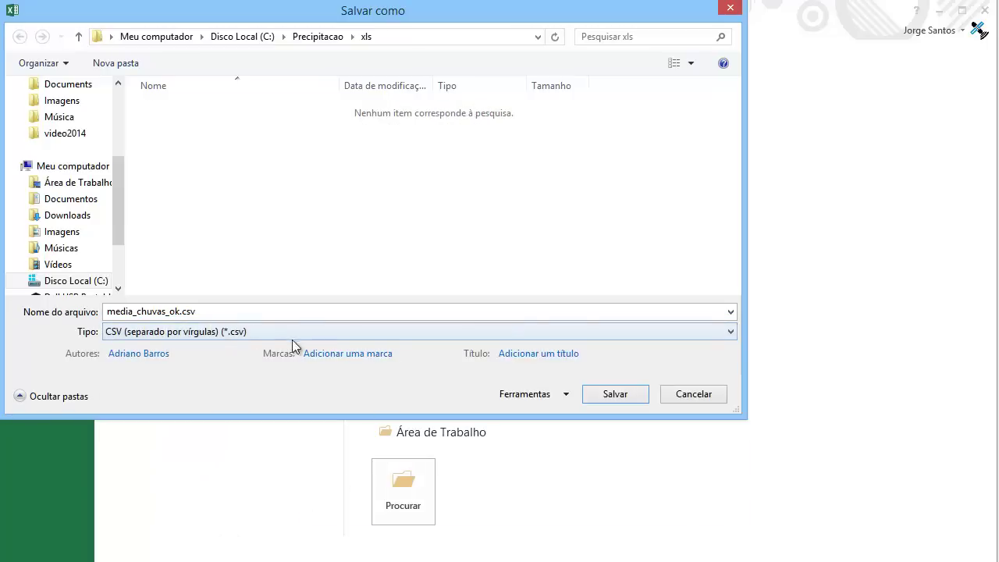
left_click(607, 394)
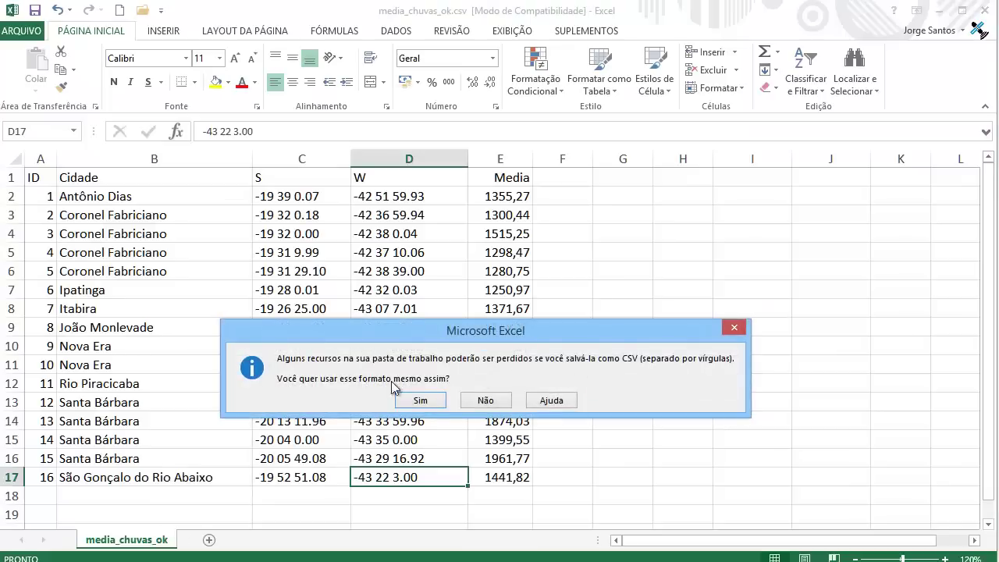
left_click(414, 400)
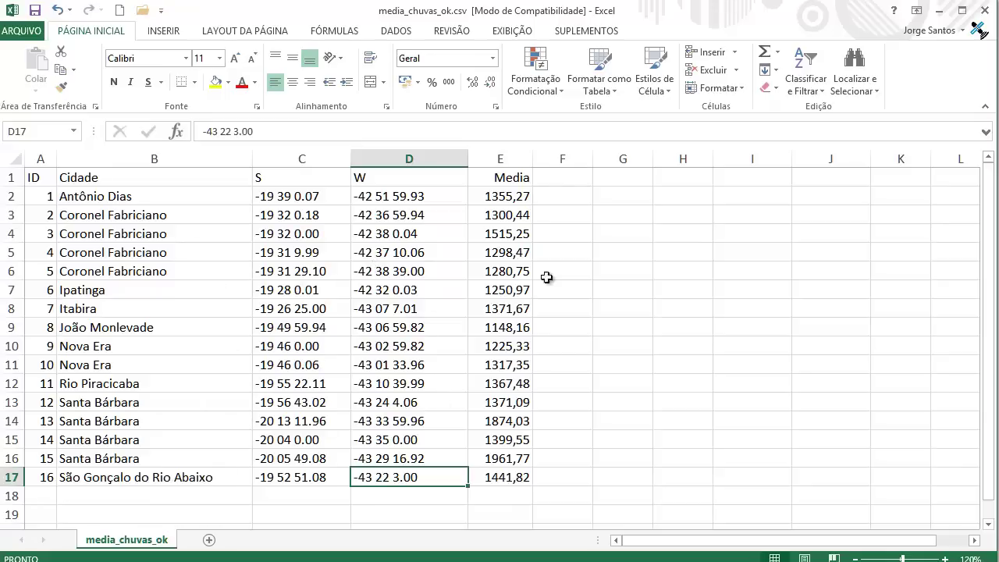
left_click(985, 10)
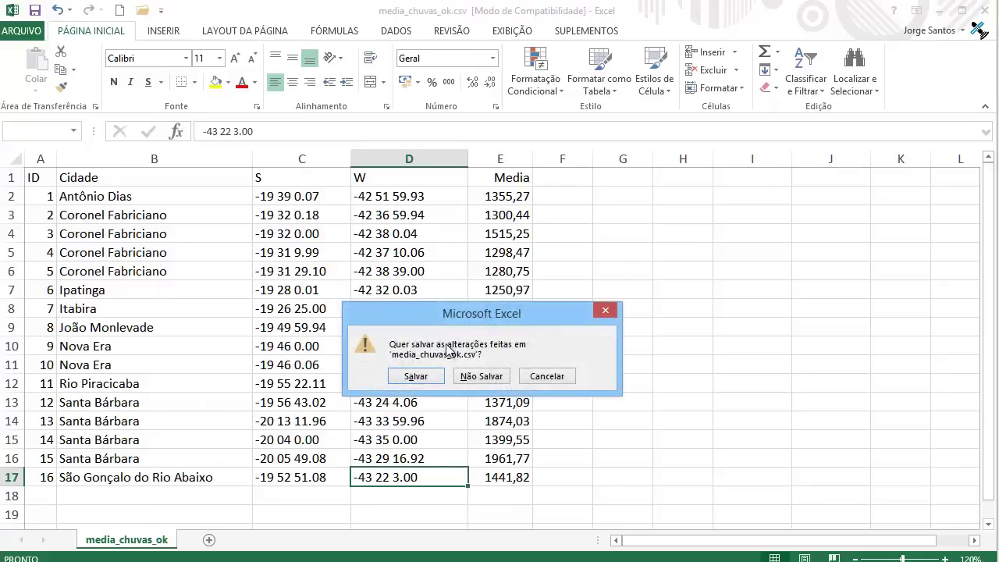
left_click(485, 373)
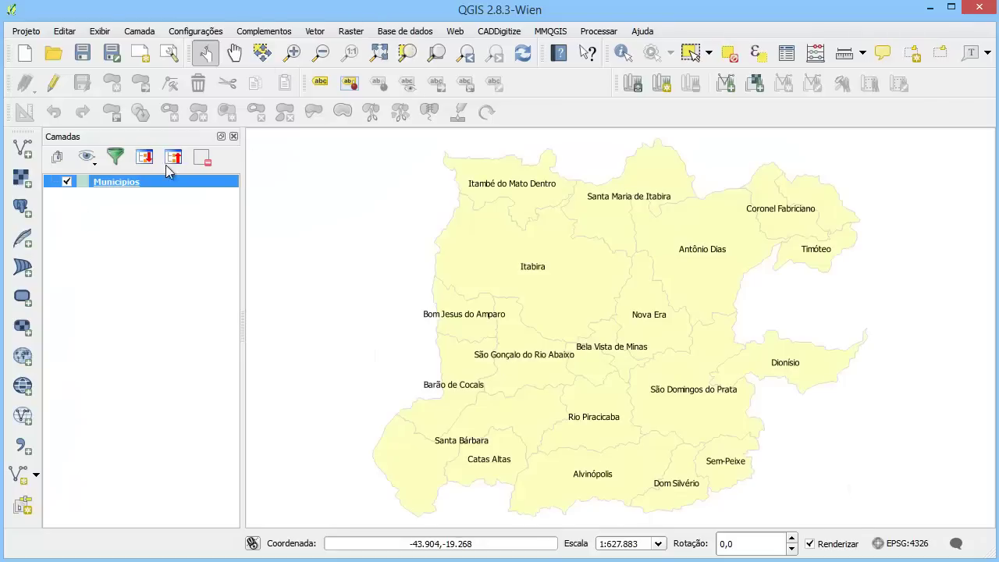
In QGIS, start a delimited text layer and load media_chuvas_ok.csv from C: Precipitacao xls as its source
left_click(22, 446)
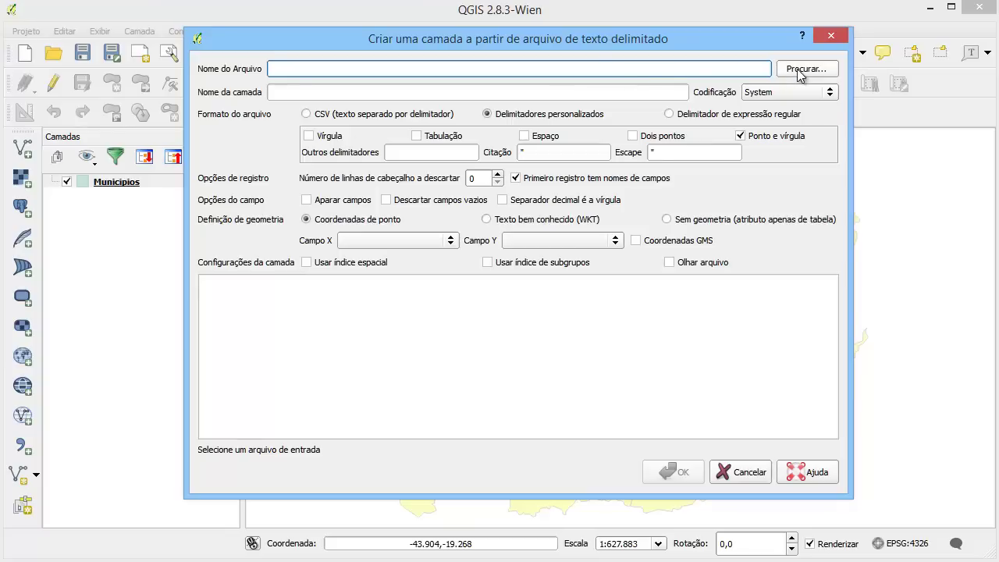
left_click(804, 70)
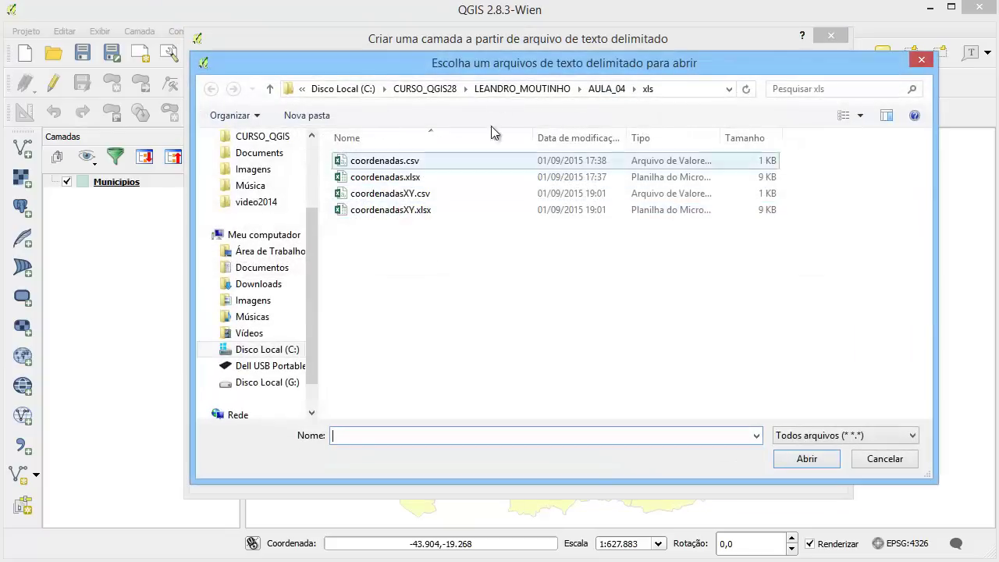
left_click(343, 89)
left_click(396, 340)
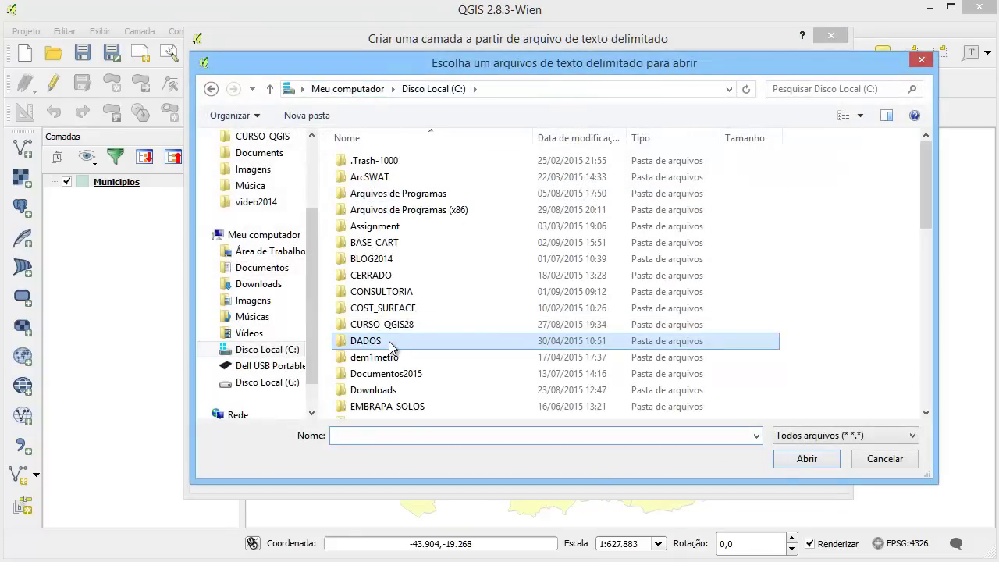
scroll(394, 342, "down", 10)
double_click(394, 173)
double_click(382, 184)
left_click(391, 177)
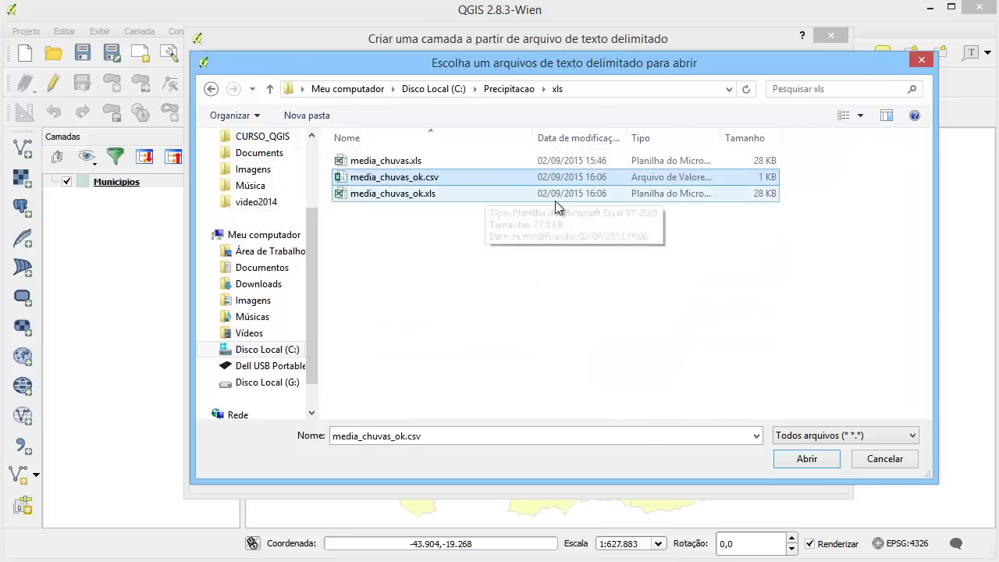
left_click(783, 458)
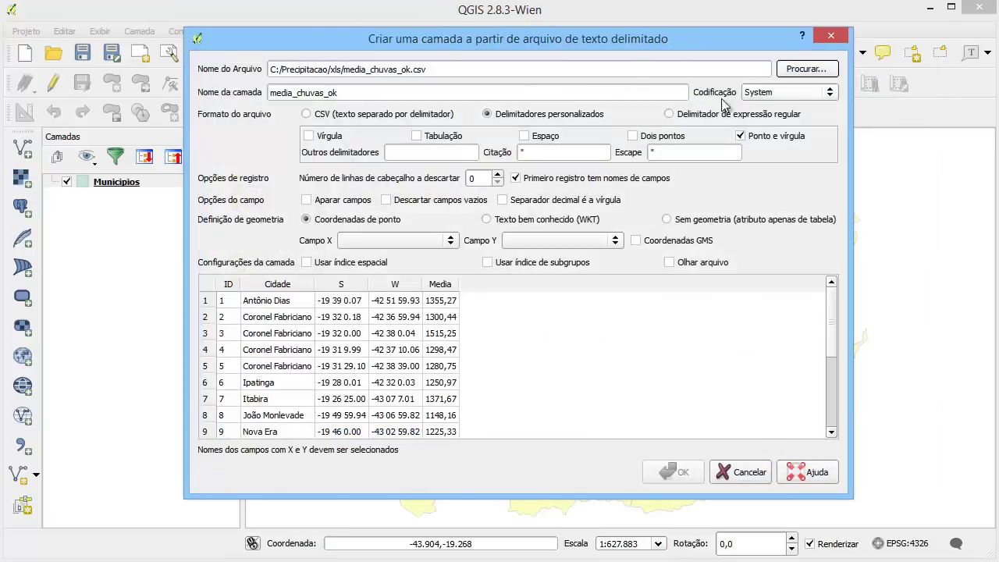
Reposition the delimited text layer dialog and choose System as the file encoding
left_click_drag(525, 46, 566, 60)
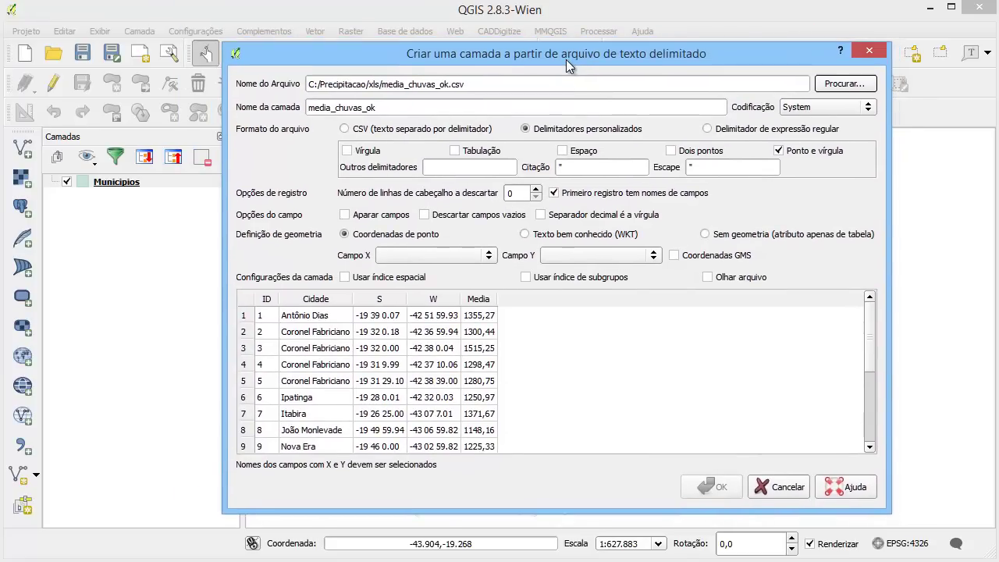
left_click(811, 109)
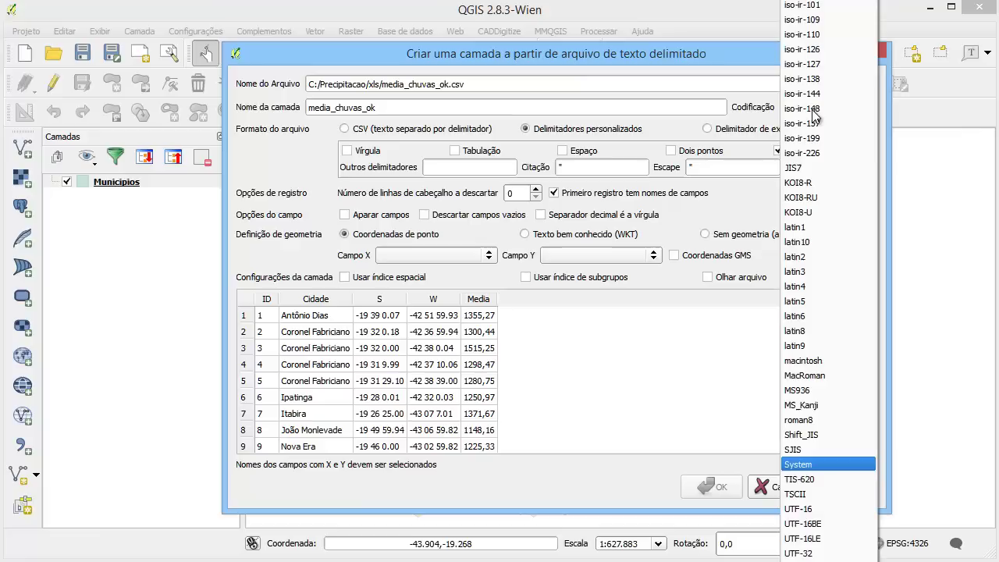
left_click(813, 464)
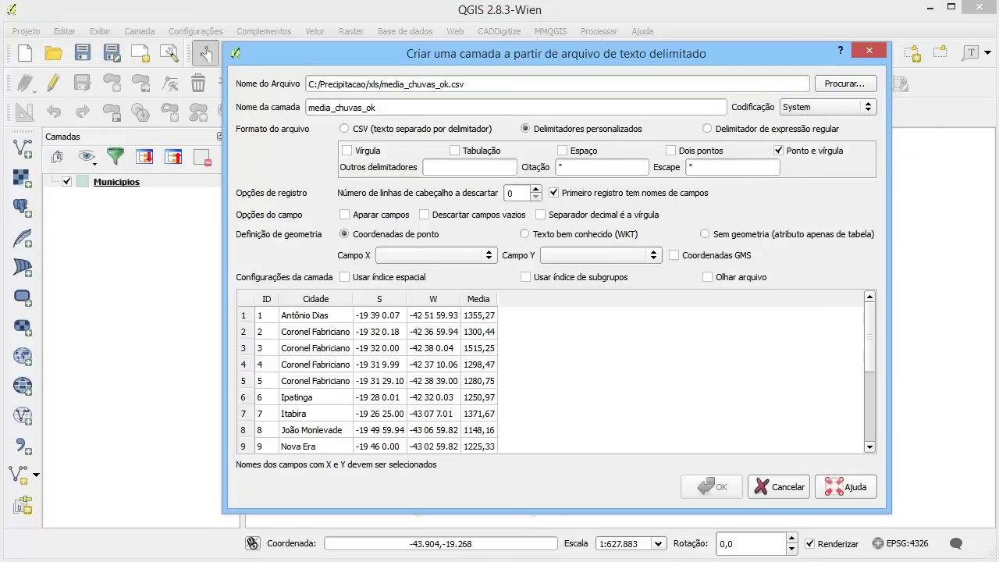
Open media_chuvas_ok.csv from the xls folder in Bloco de notas to check its field delimiter, then close it
key("alt+Tab")
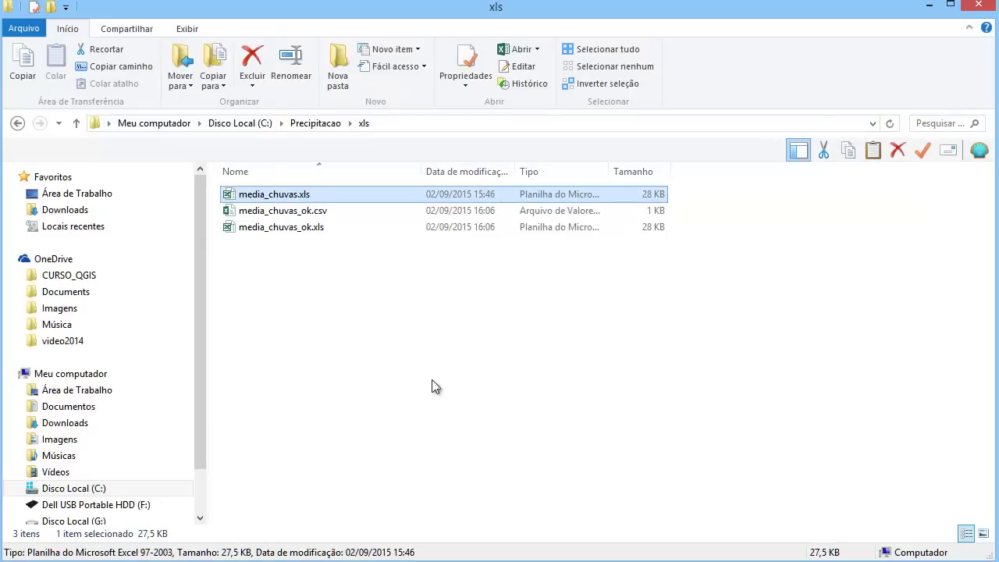
left_click(350, 216)
right_click(340, 214)
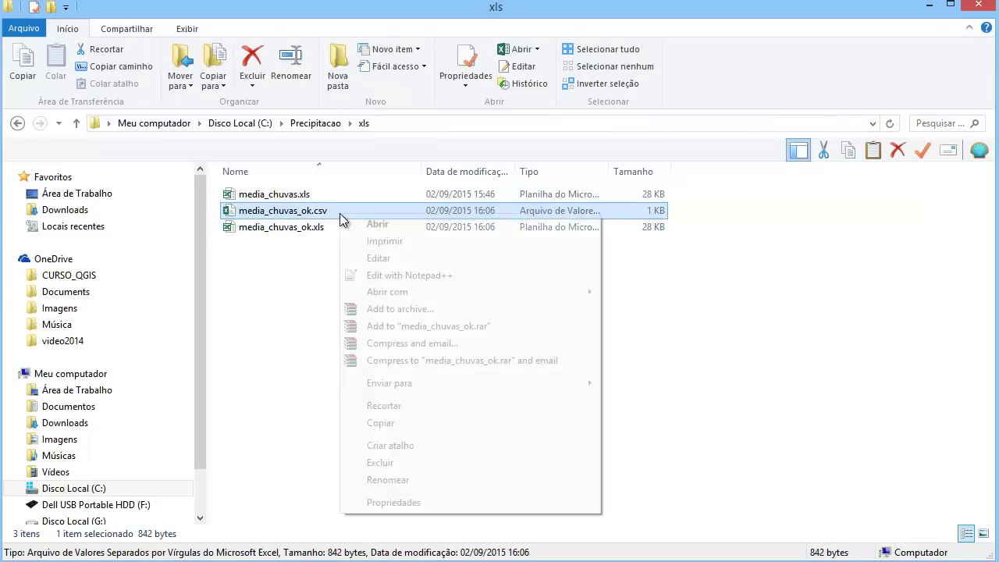
mouse_move(526, 292)
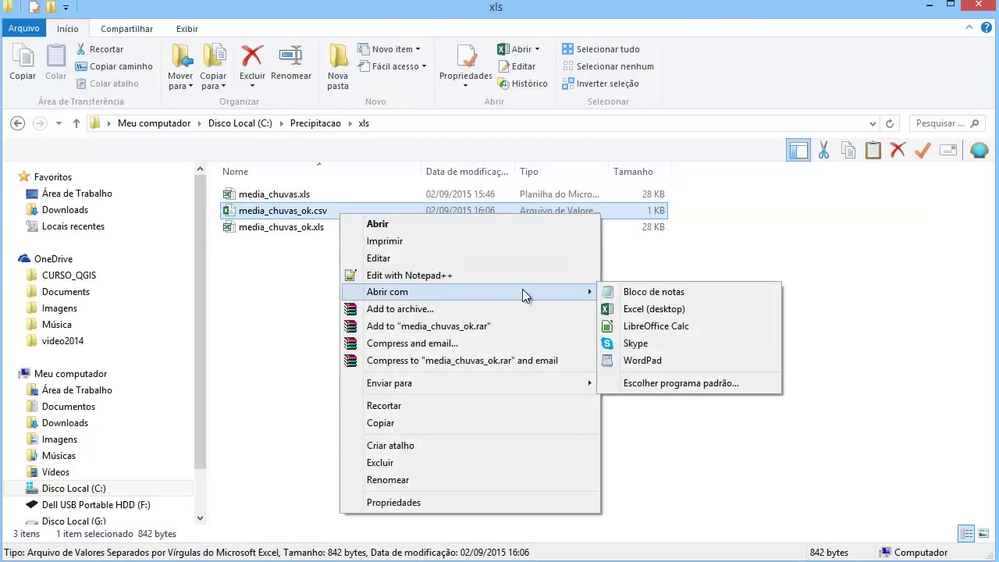
left_click(698, 293)
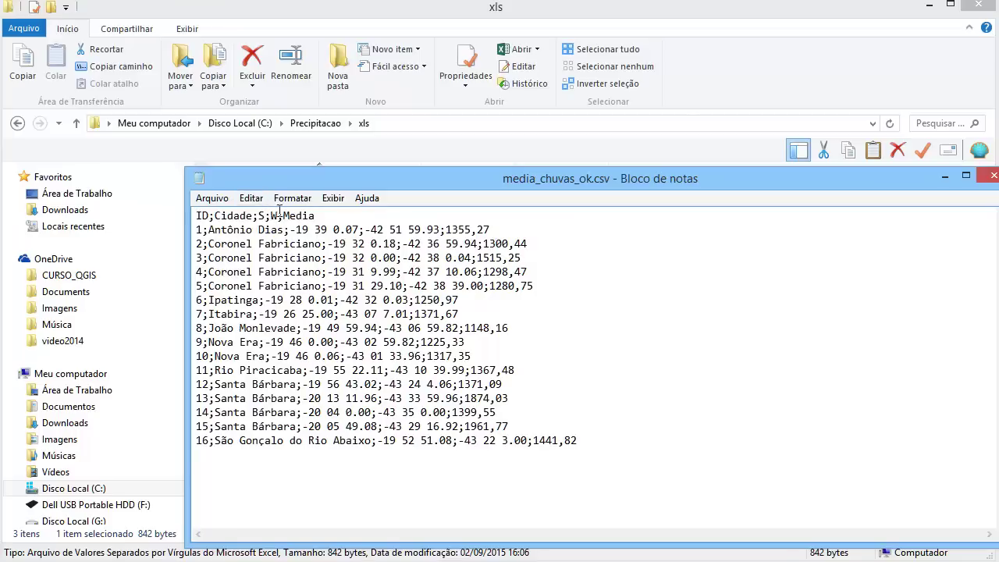
left_click(992, 176)
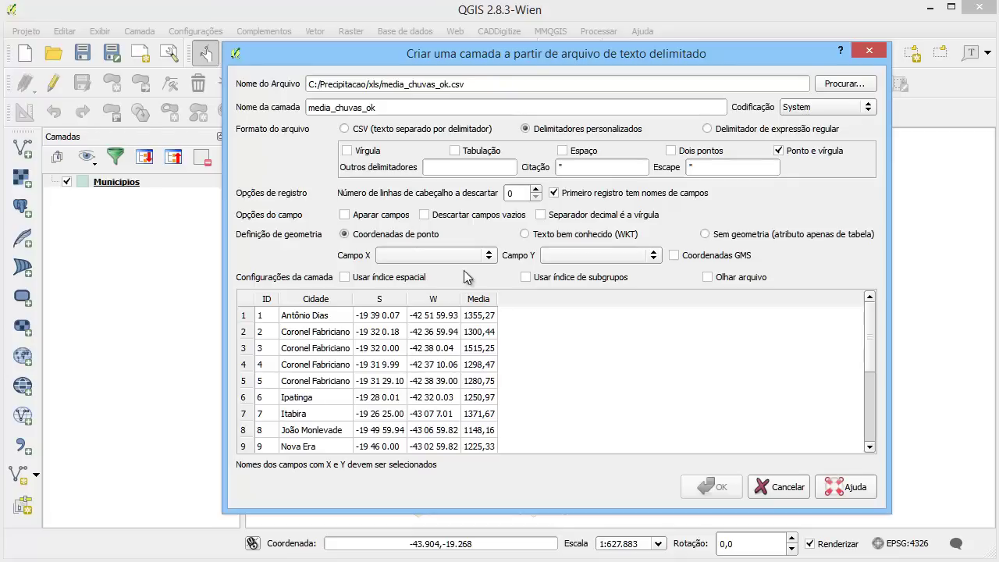
Set Campo X to W and Campo Y to S, enable Coordenadas GMS, and accept the delimited text layer settings
left_click(484, 256)
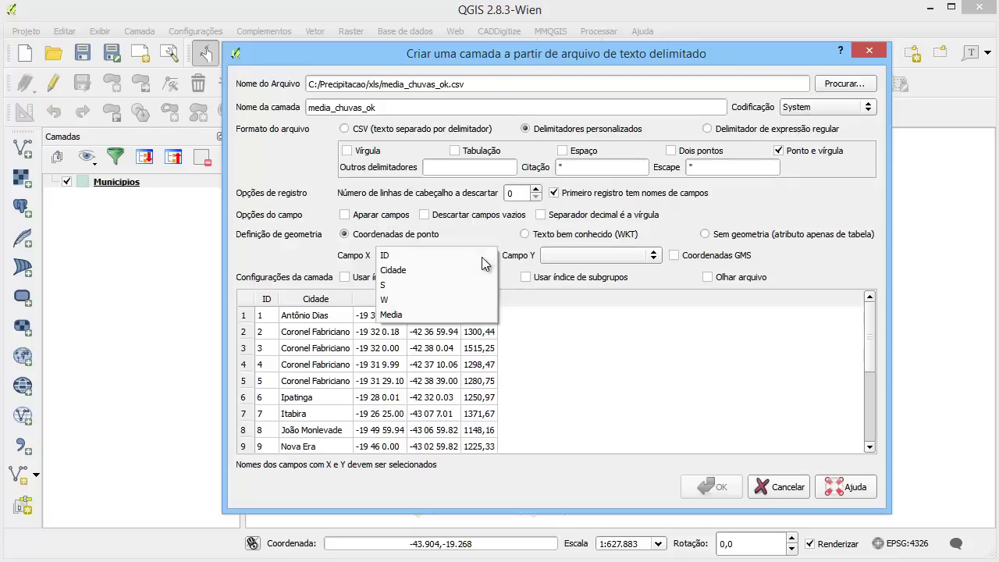
left_click(462, 302)
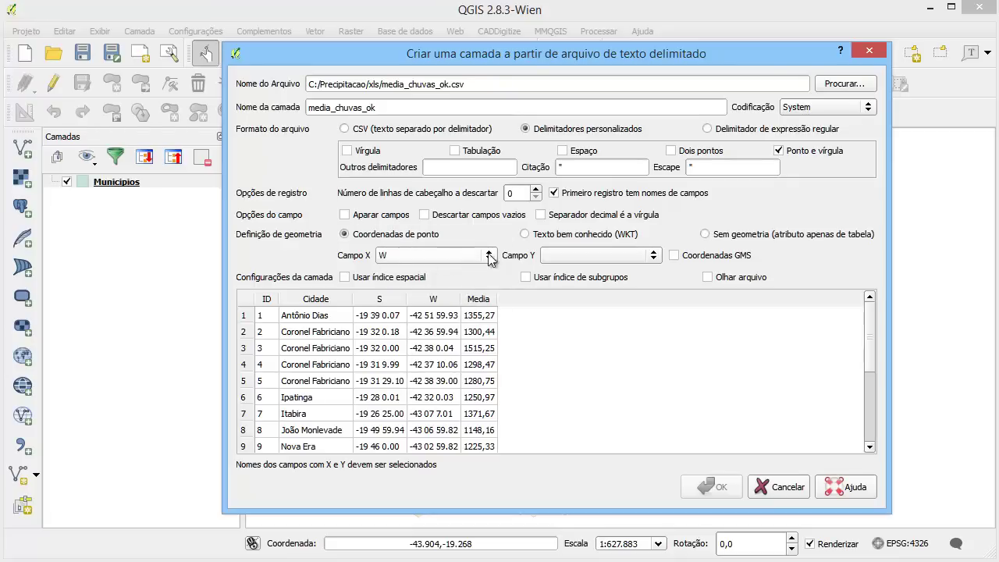
left_click(579, 257)
left_click(574, 284)
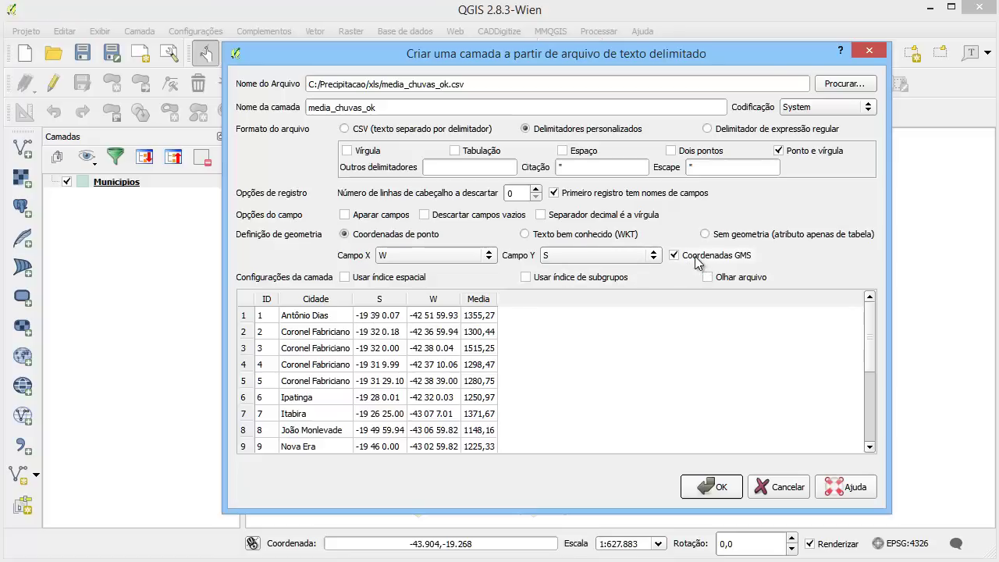
left_click(712, 486)
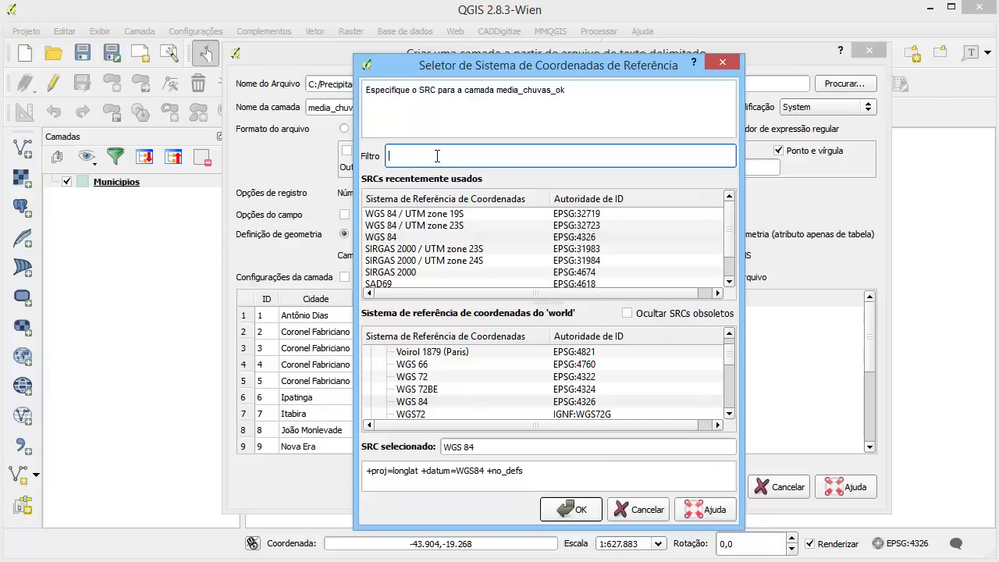
Filter the reference systems for EPSG 4326, then try SIRGAS 2000 (EPSG 4674) as the layer's coordinate system
type("4326")
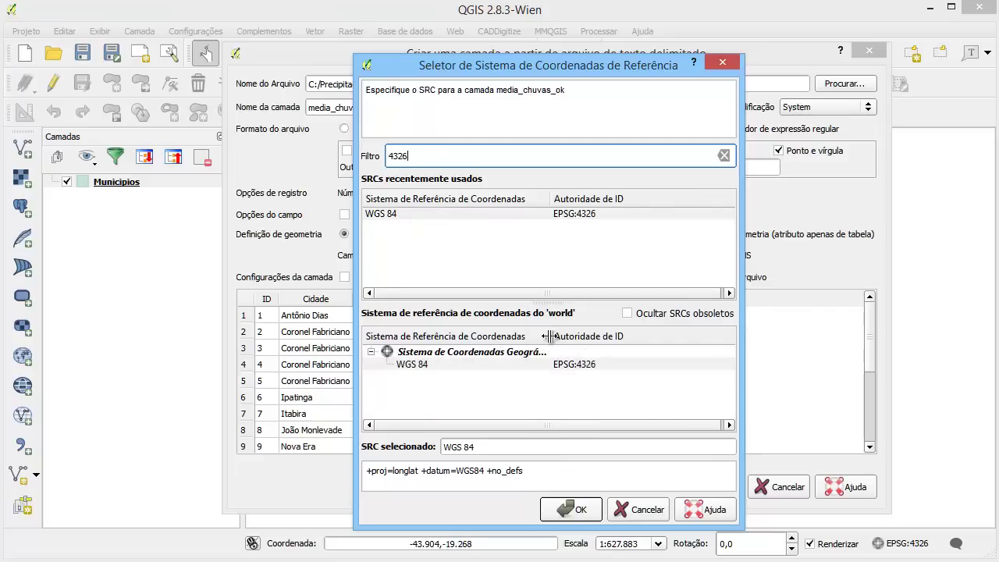
left_click_drag(550, 336, 601, 333)
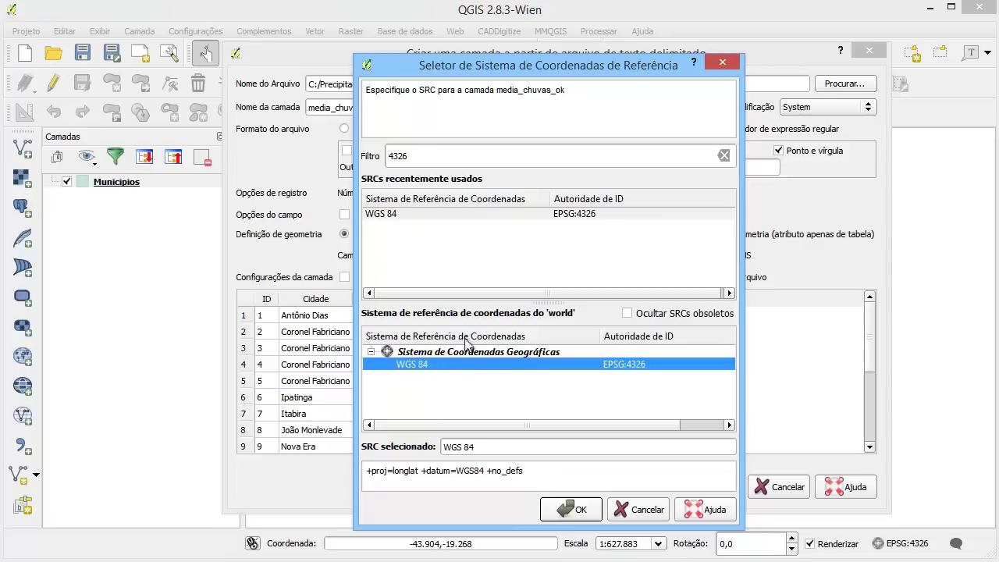
left_click_drag(417, 159, 363, 159)
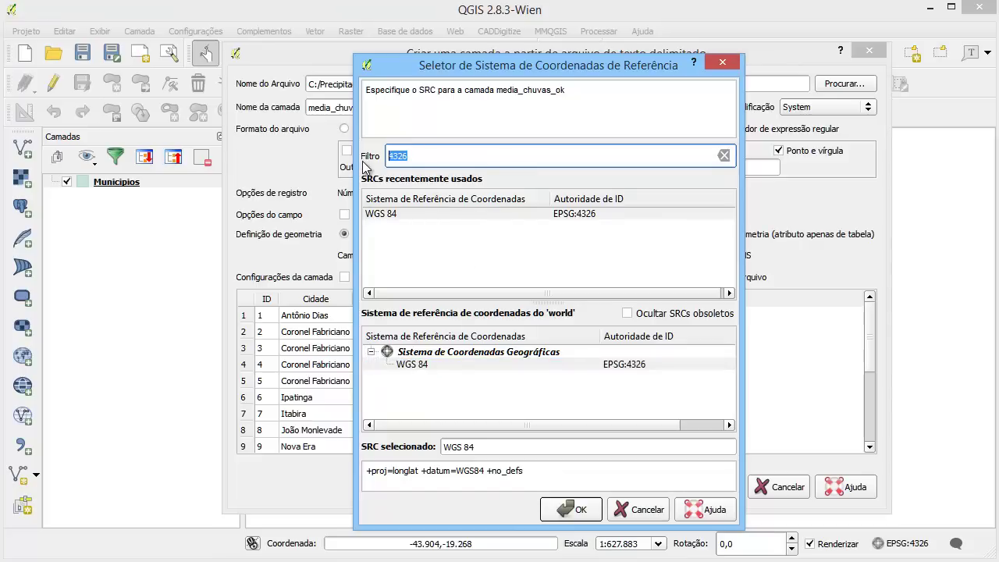
type("4674")
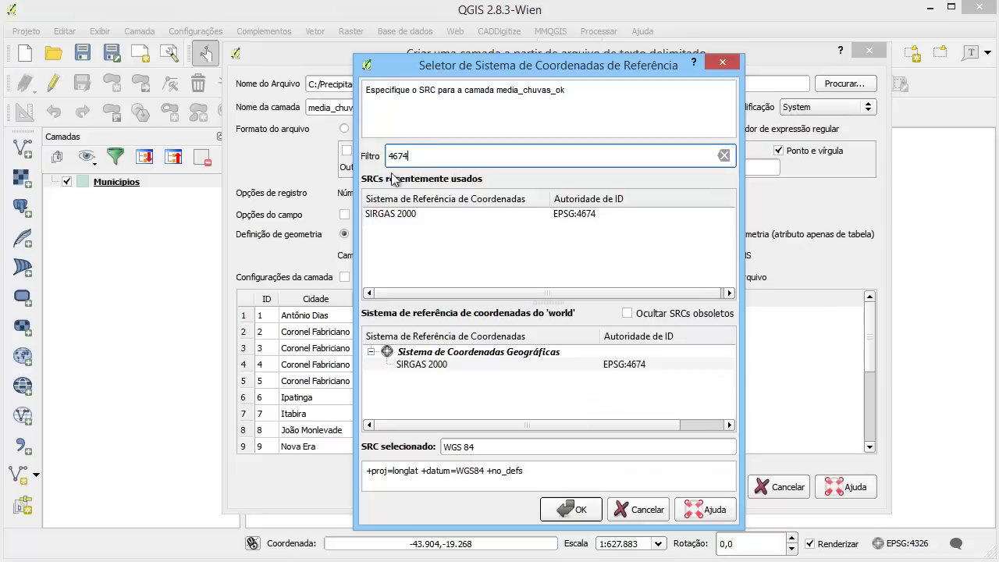
left_click(462, 363)
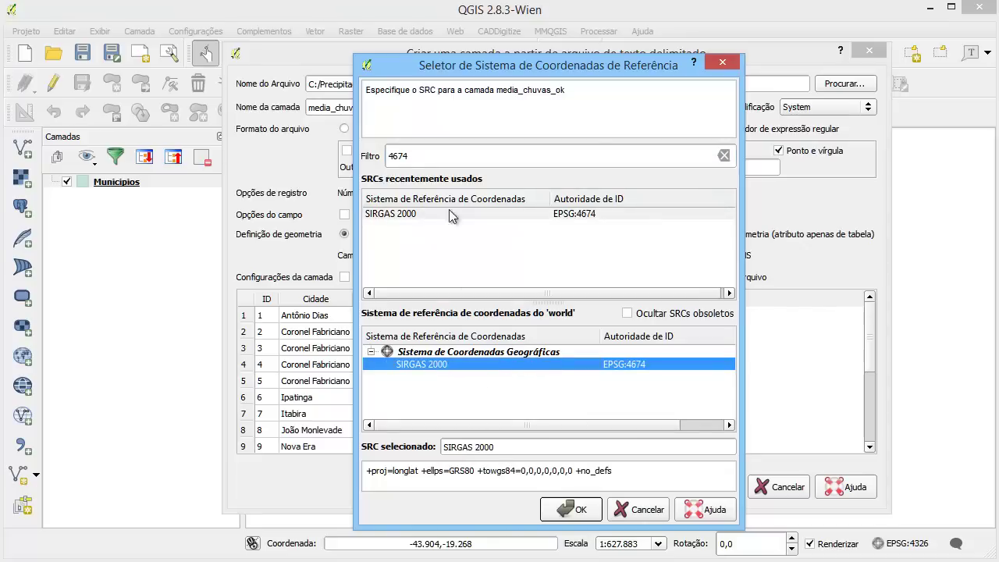
Assign WGS 84 (EPSG 4326) as the coordinate system of media_chuvas_ok and load the points onto the map
left_click_drag(412, 157, 330, 166)
type("4326")
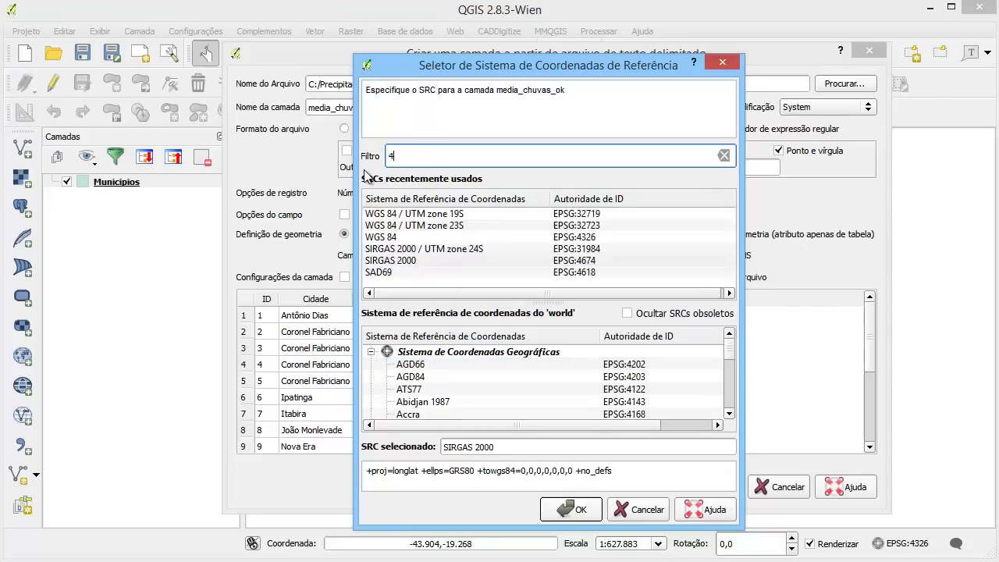
left_click(421, 364)
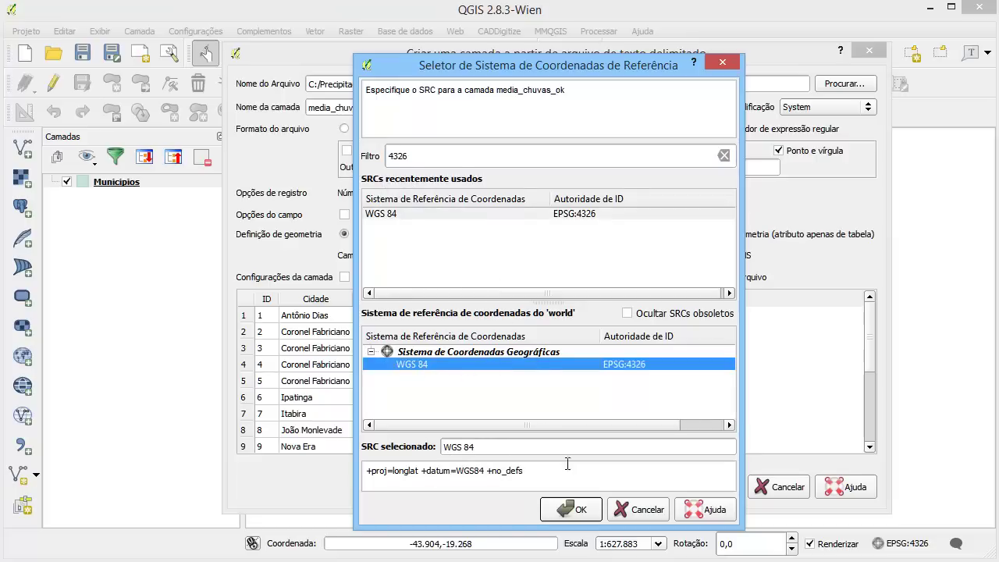
left_click(577, 510)
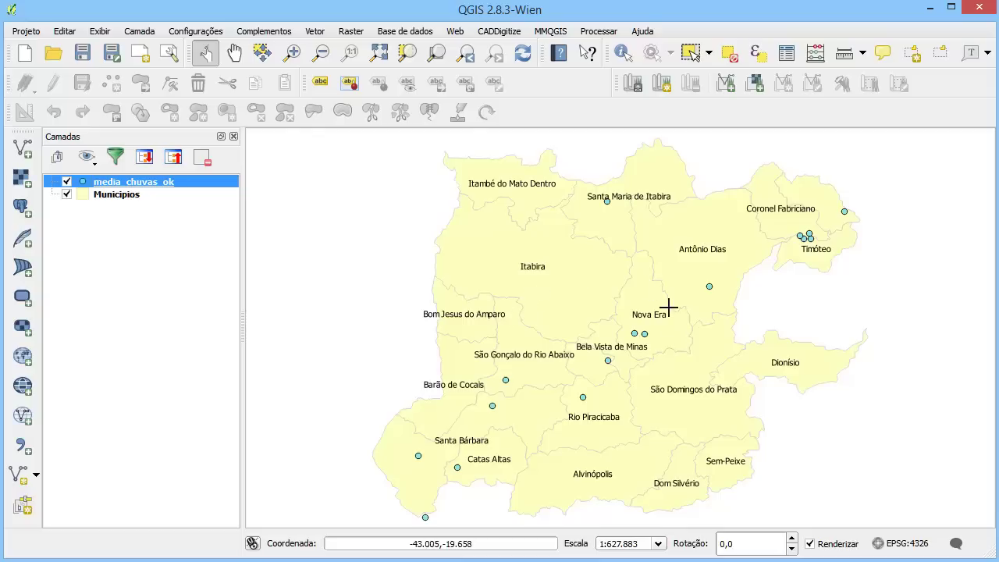
Change the marker color of the media_chuvas_ok layer to red
double_click(172, 187)
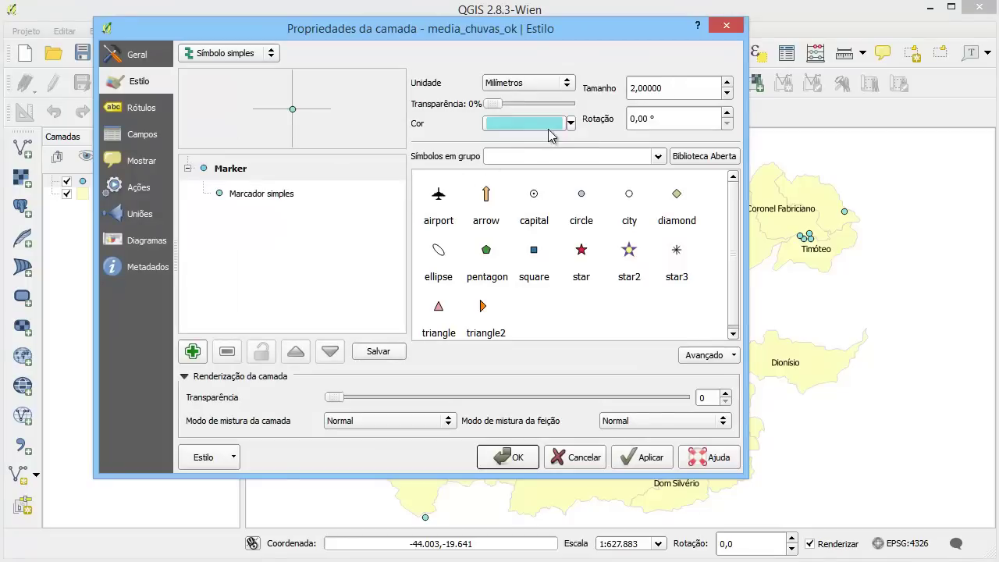
left_click(570, 122)
left_click(494, 160)
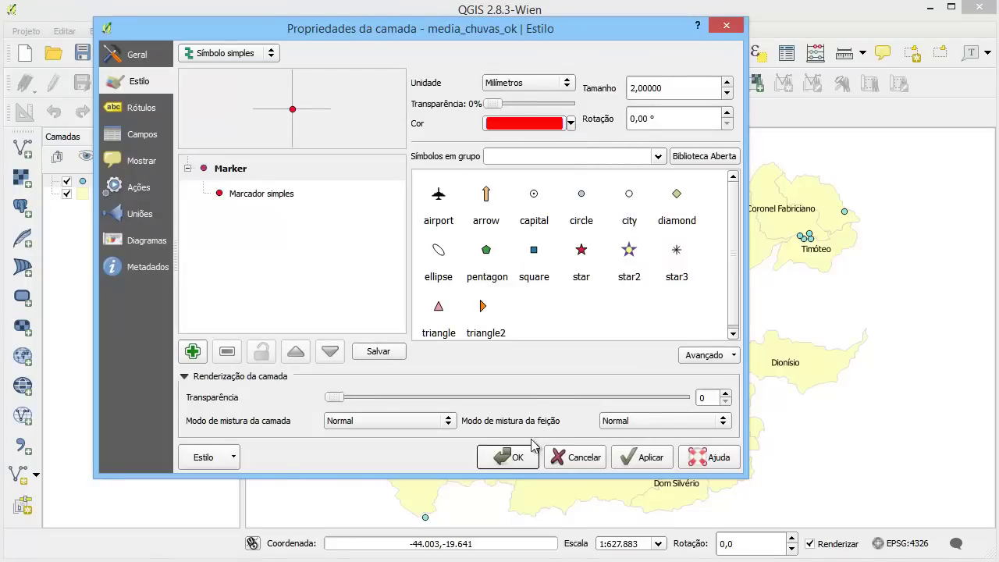
left_click(509, 457)
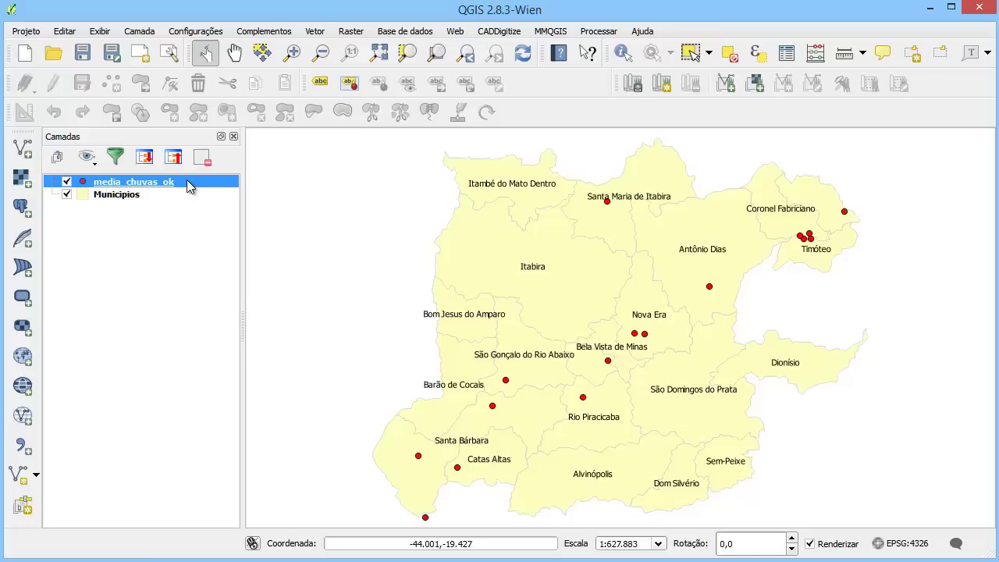
Start exporting media_chuvas_ok as an ESRI shapefile in WGS 84 and choose the shp folder in C: Precipitacao as destination
mouse_move(186, 179)
right_click(200, 182)
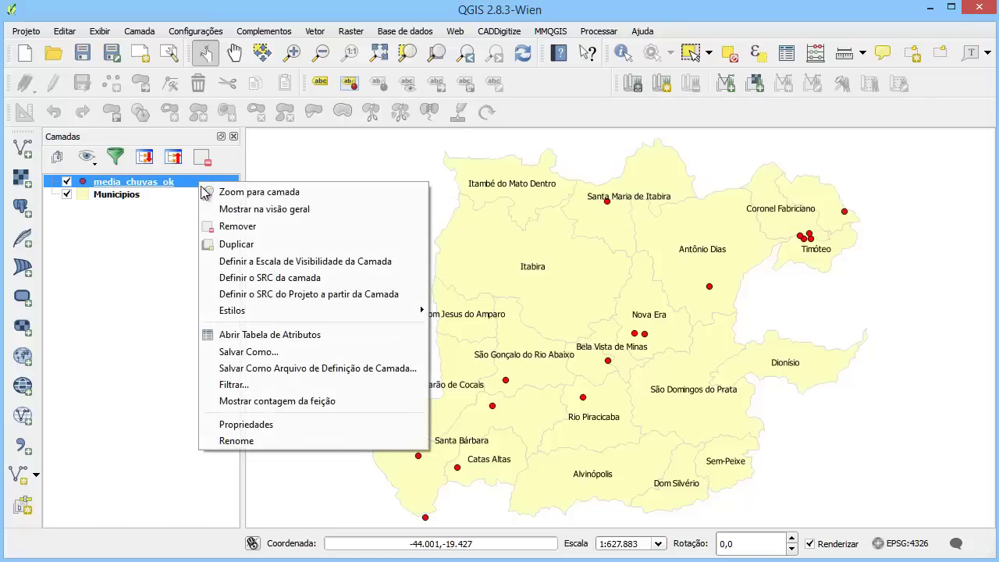
left_click(316, 352)
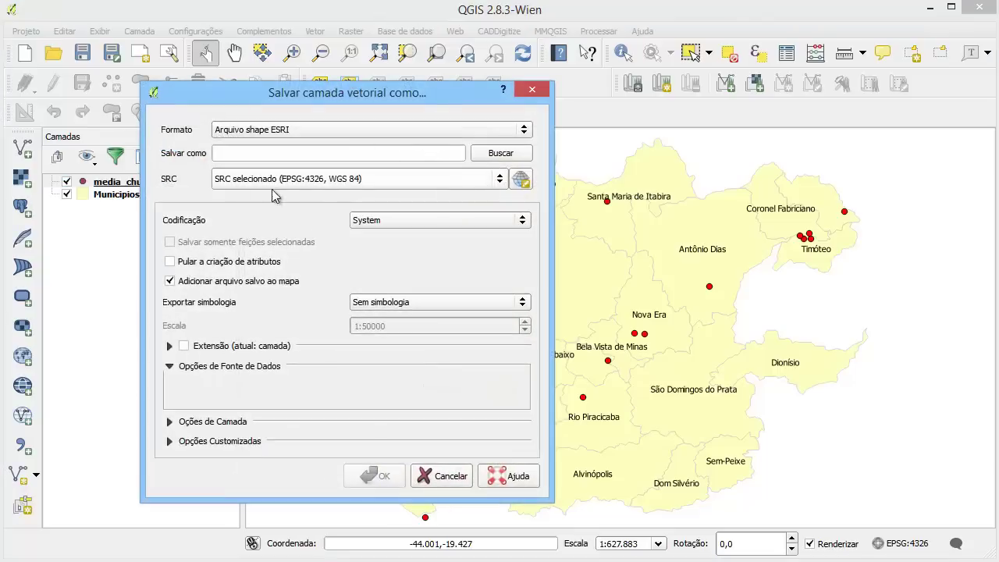
left_click(502, 154)
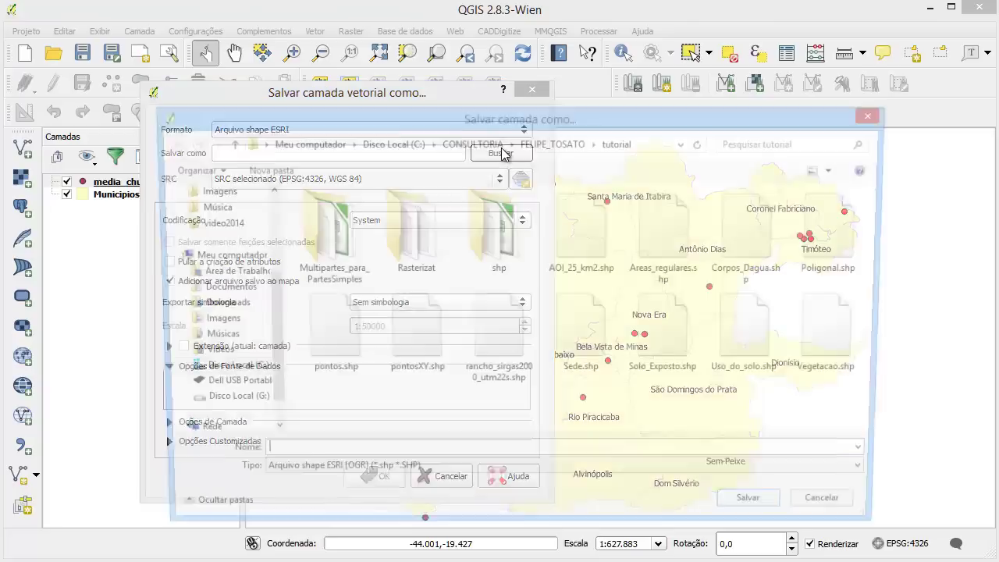
left_click(412, 143)
left_click(304, 362)
scroll(327, 368, "down", 10)
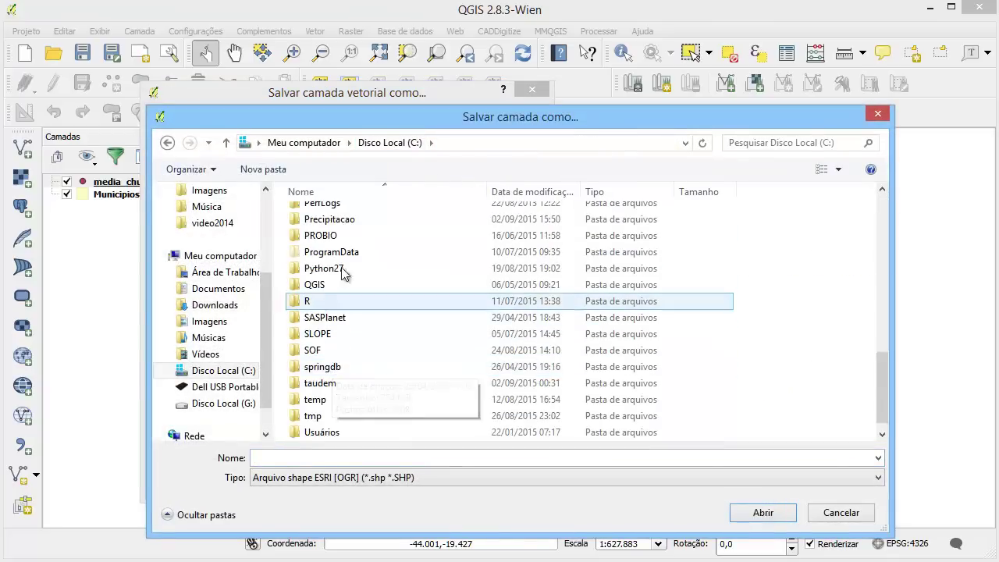
double_click(335, 219)
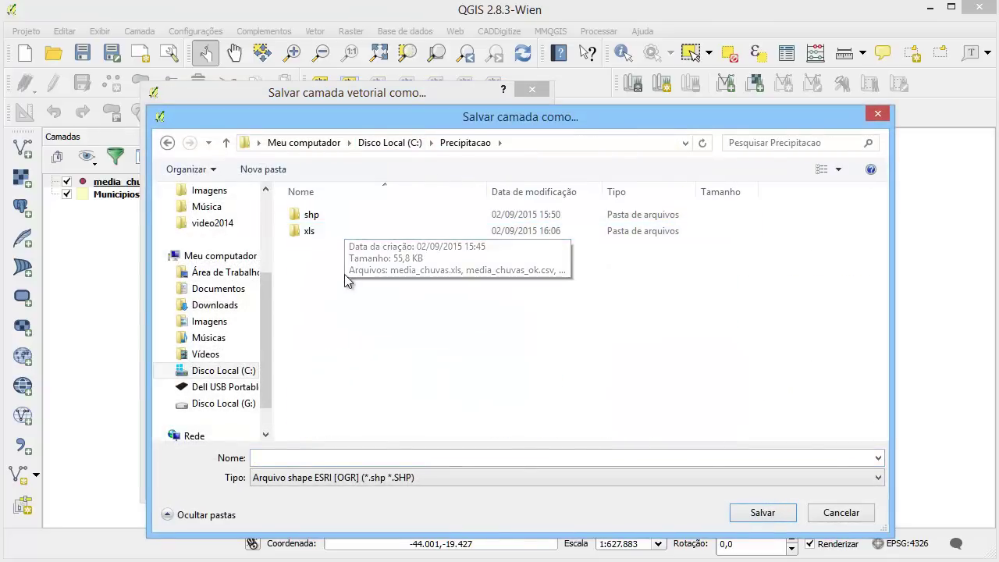
right_click(344, 274)
left_click(325, 215)
double_click(327, 218)
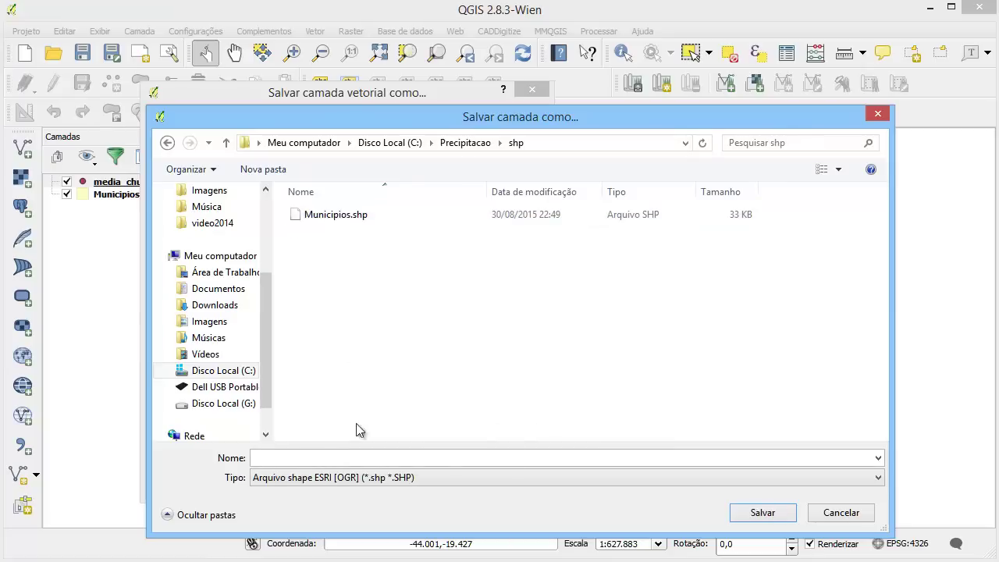
Save the shapefile as Media_Chuvas_pontos, adding it to the map, and remove the original media_chuvas_ok layer
left_click(335, 459)
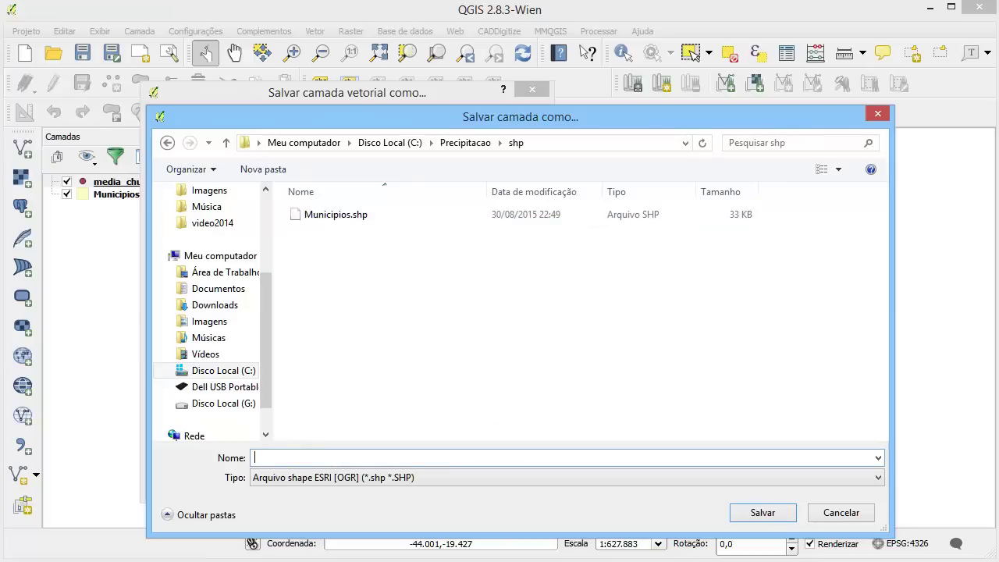
type("Media_Chuvas_pontos")
left_click(763, 512)
left_click(382, 476)
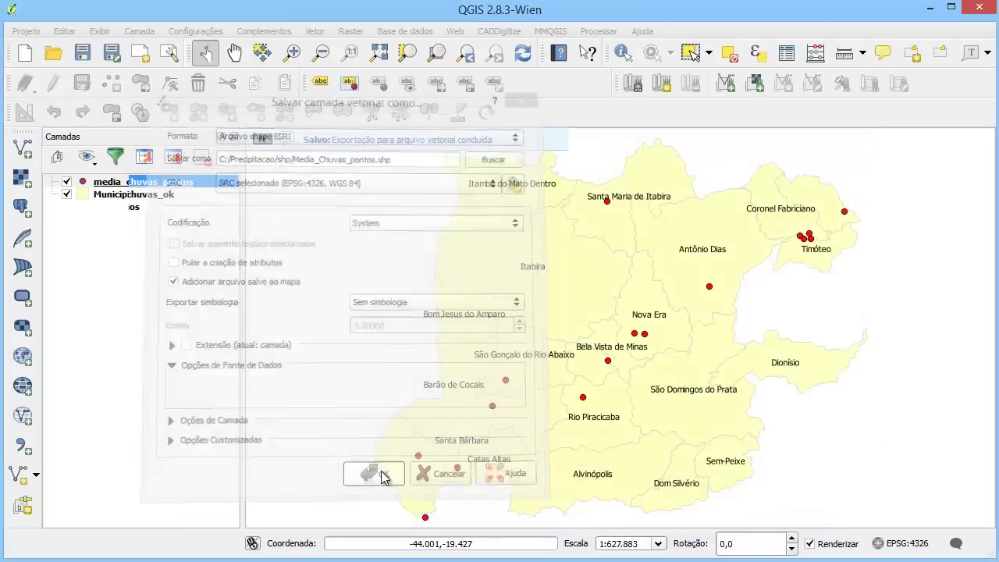
left_click(150, 195)
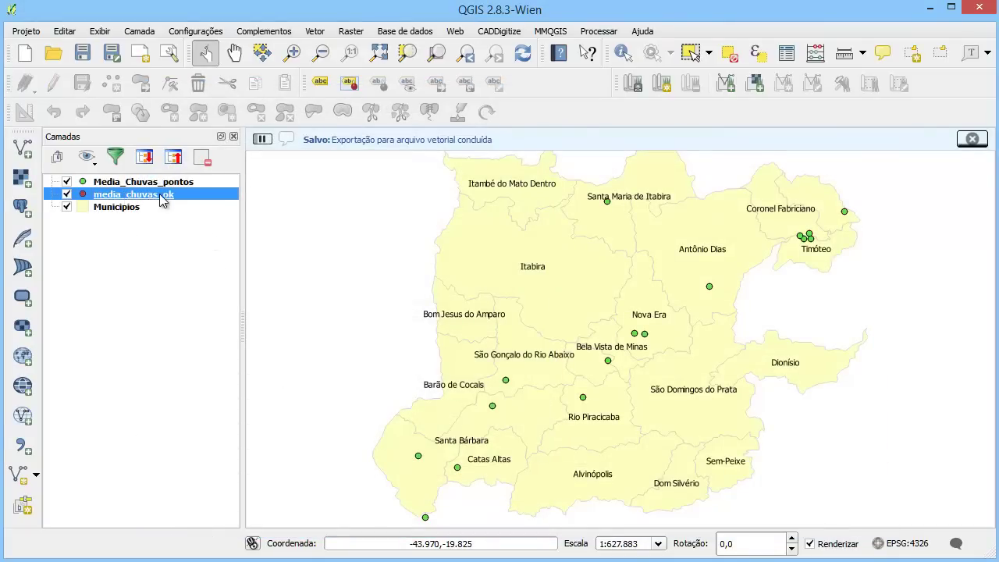
left_click(202, 158)
Change the marker color of the Media_Chuvas_pontos layer to red
left_click(161, 185)
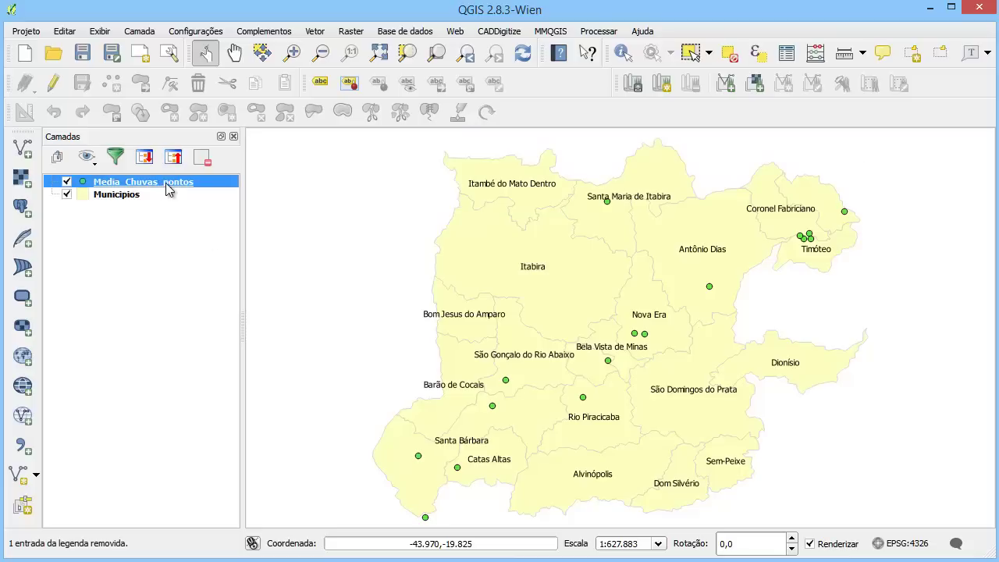
double_click(169, 182)
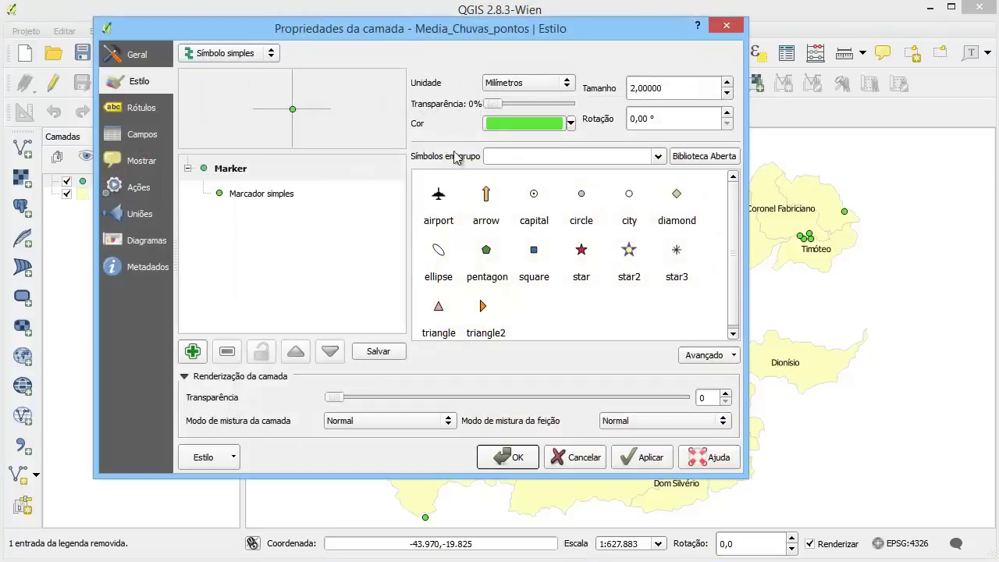
left_click(571, 123)
left_click(493, 160)
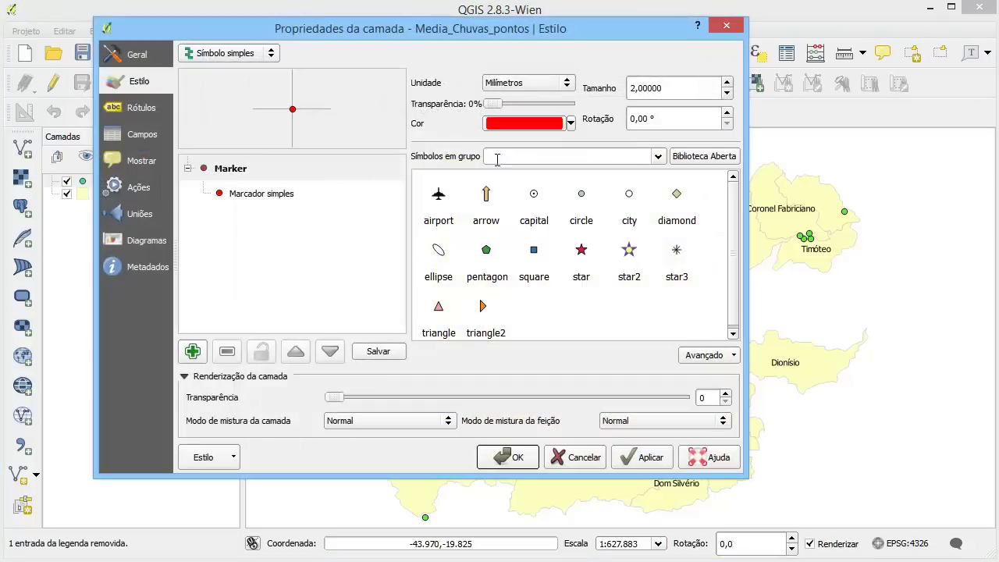
left_click(535, 459)
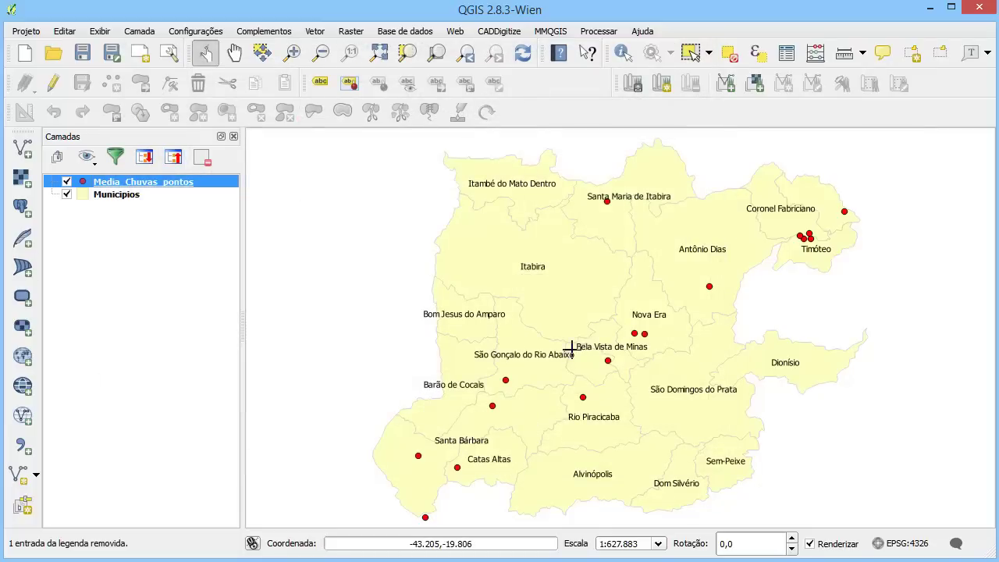
Open the attribute table of Media_Chuvas_pontos, enlarge its window and widen the Media column to read the full values
right_click(187, 184)
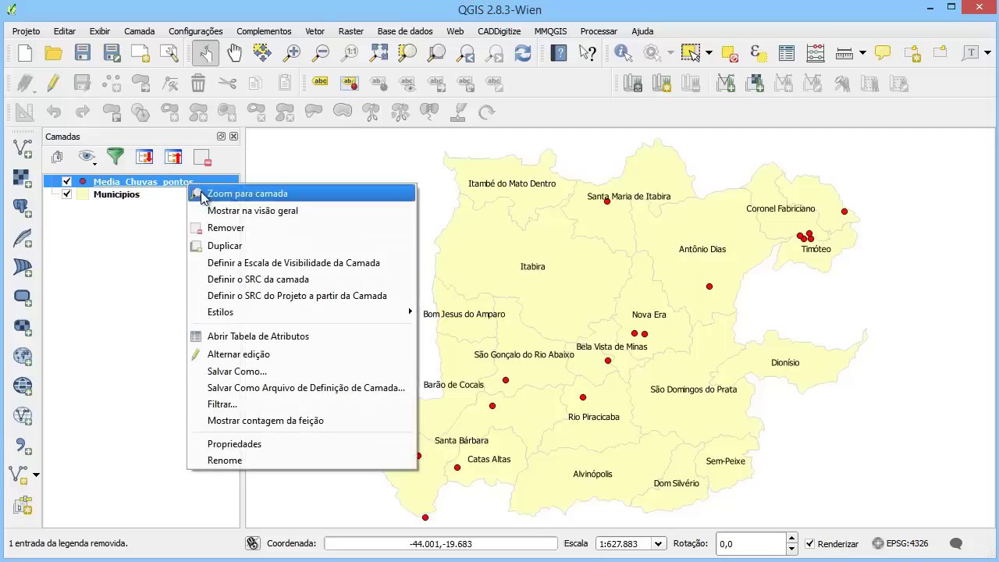
left_click(314, 341)
left_click_drag(412, 217, 465, 198)
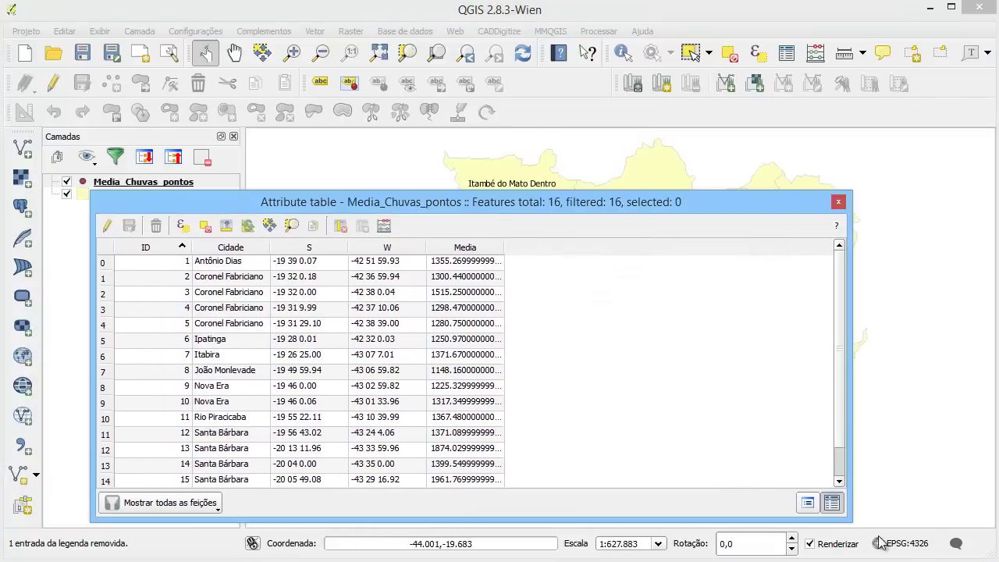
left_click_drag(851, 520, 911, 540)
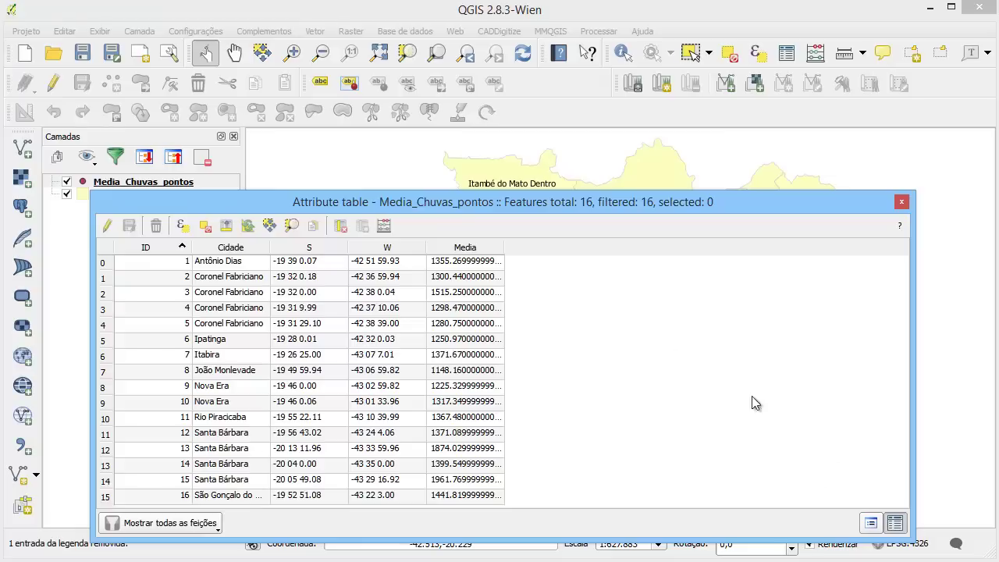
left_click_drag(450, 192, 452, 162)
left_click_drag(504, 221, 532, 220)
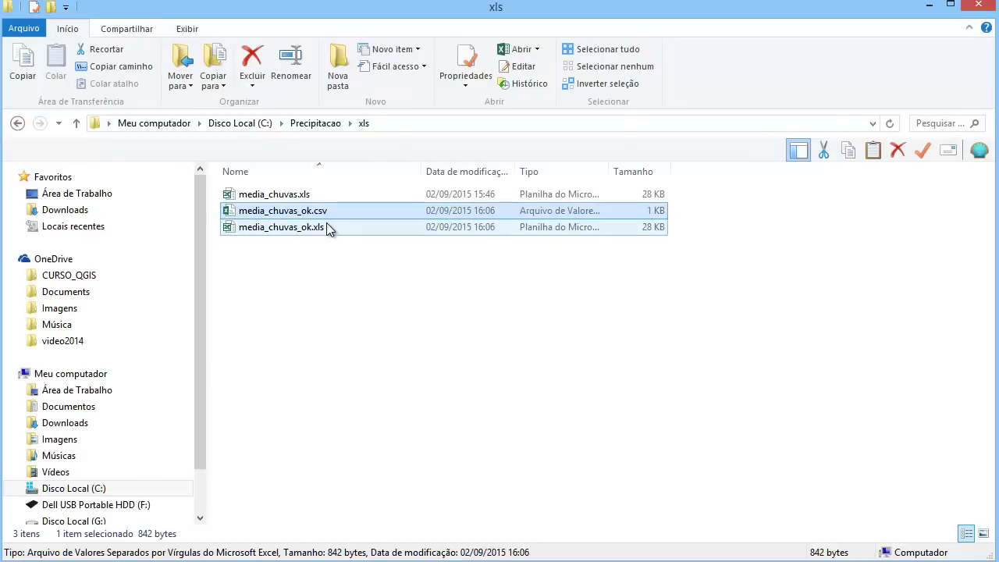
Open media_chuvas_ok.xls in Excel from the xls folder to compare the original Media values, then return to QGIS
left_click(327, 227)
double_click(327, 230)
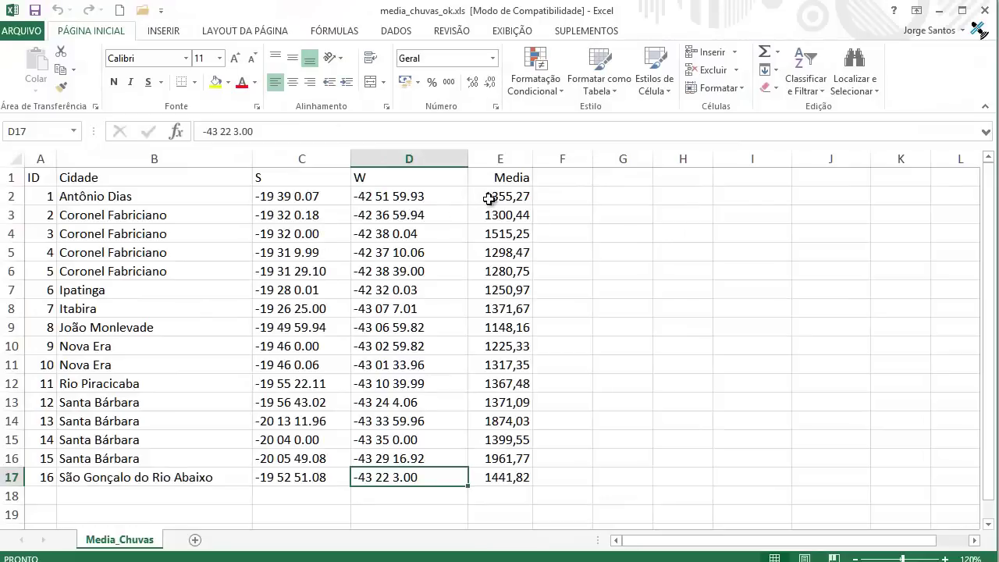
left_click(489, 199)
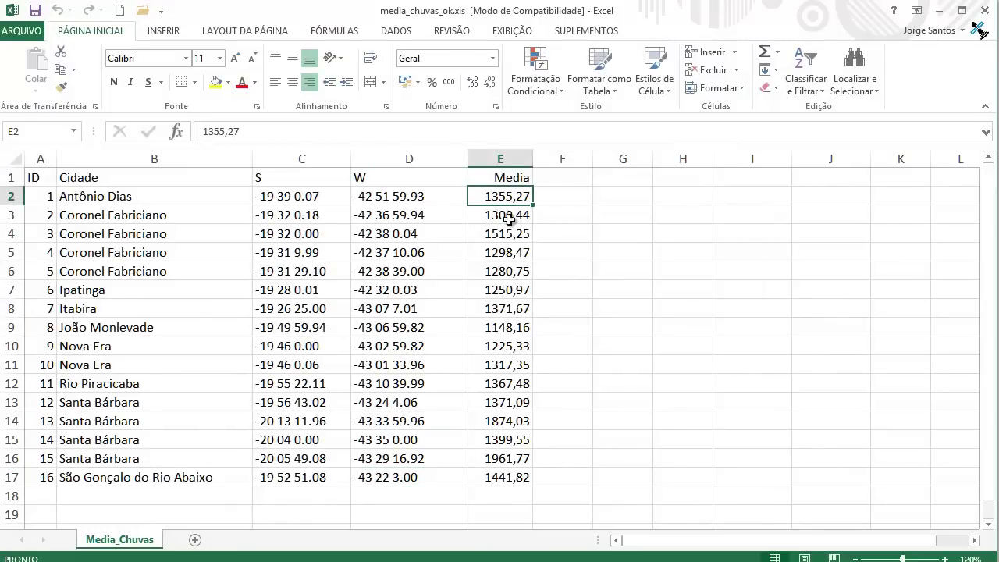
left_click(939, 10)
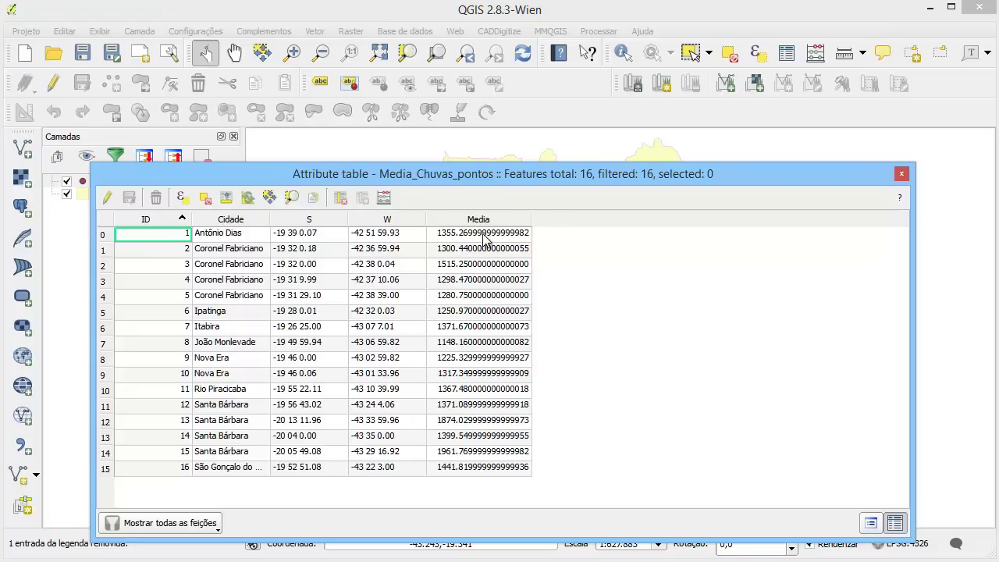
Enable editing on Media_Chuvas_pontos and define a new field MEDIA2 in the field calculator, decimal number (real) type with precision 2
left_click(107, 199)
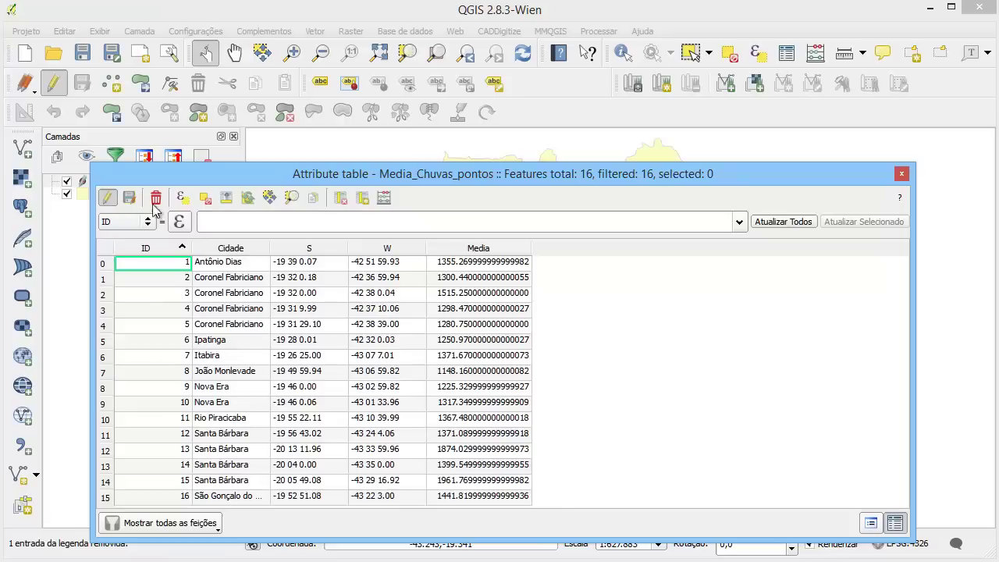
left_click(384, 200)
left_click(610, 137)
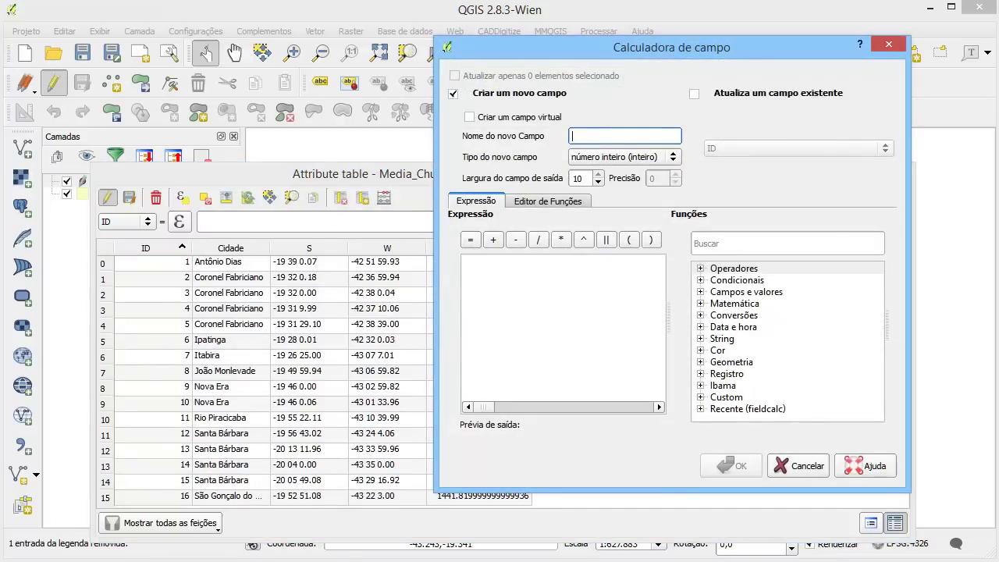
left_click_drag(626, 32, 576, 110)
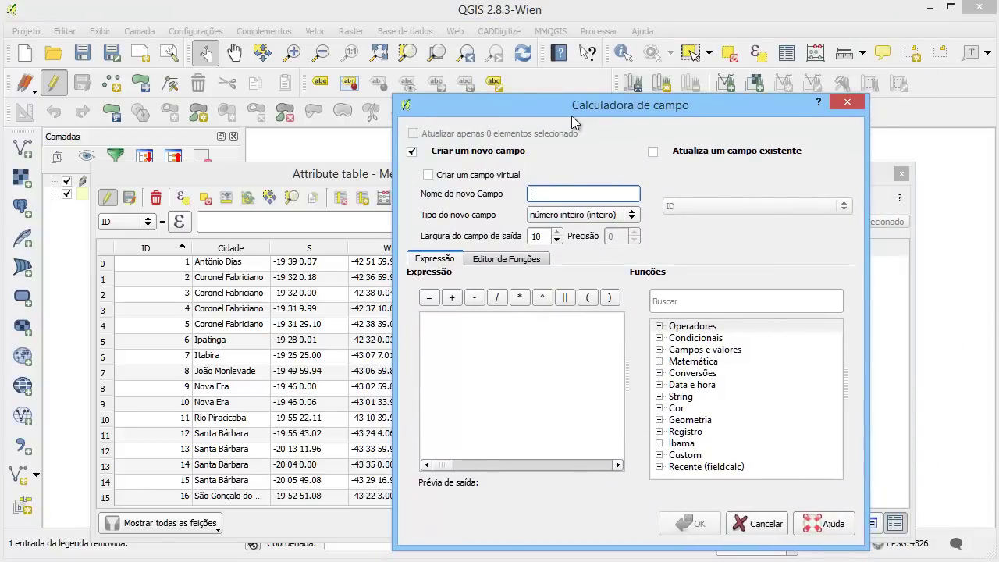
type("MEDIA2")
left_click(564, 214)
left_click(576, 232)
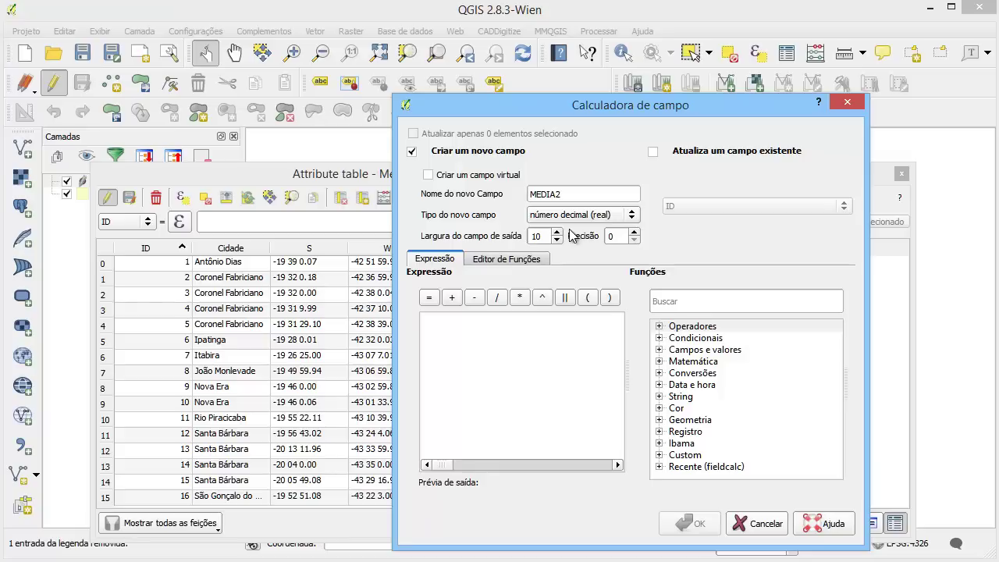
left_click(633, 231)
left_click(633, 232)
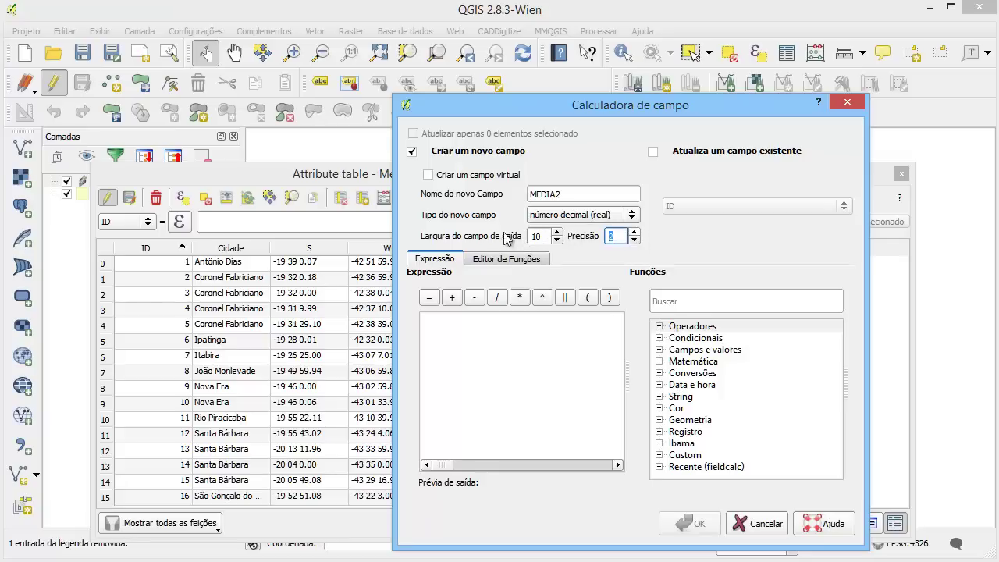
Check the decimal places of the Media values in media_chuvas_ok.xls in Excel and return to the QGIS field calculator
left_click_drag(479, 109, 584, 94)
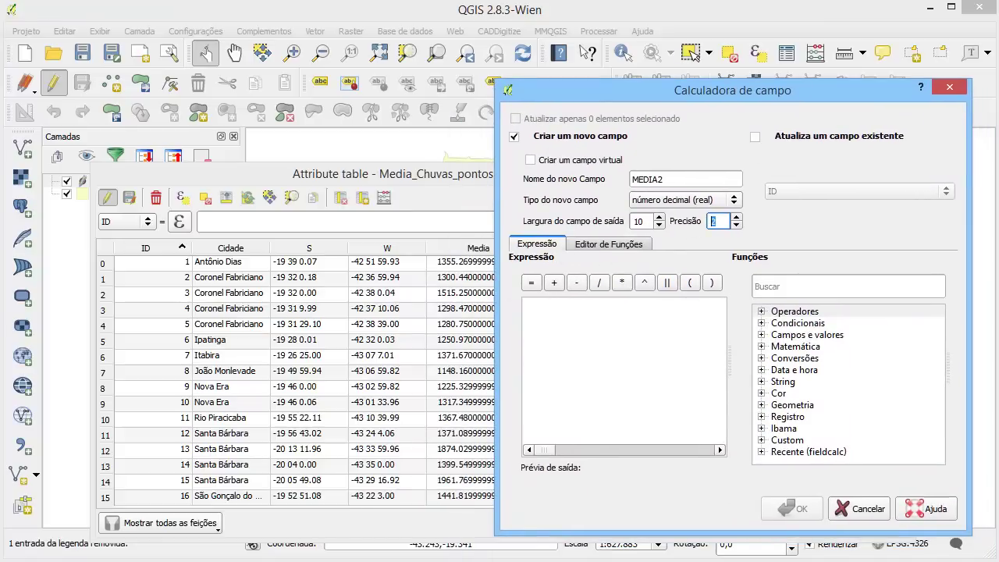
key("alt+Tab")
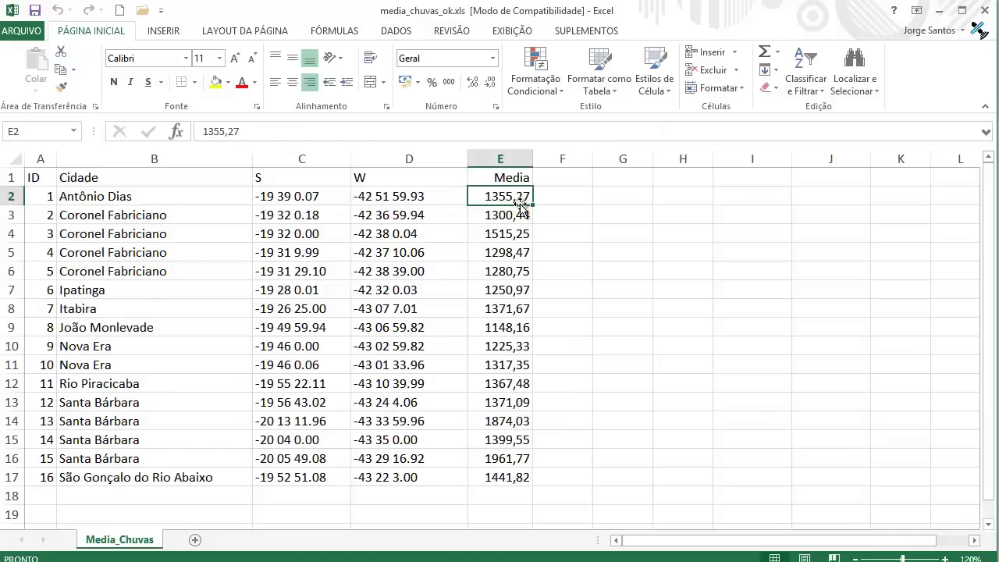
left_click(942, 17)
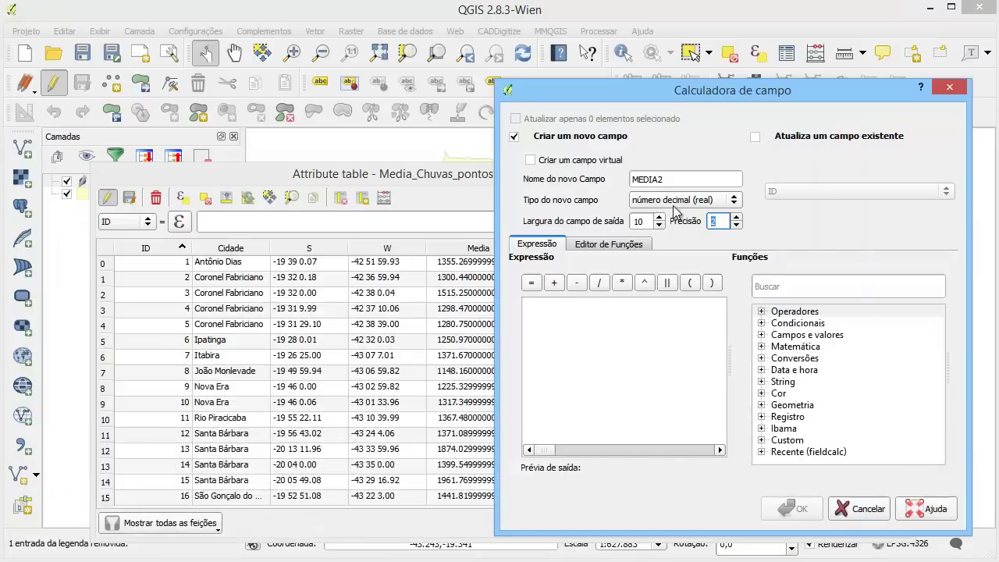
Use the Media field from Campos e valores as the expression and create the MEDIA2 field with width 10
left_click(640, 220)
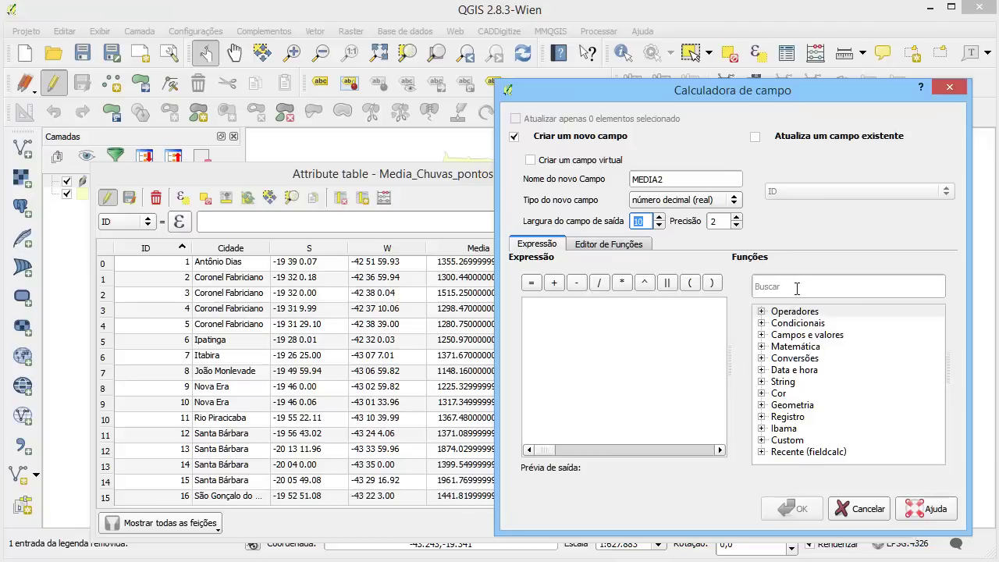
left_click(812, 335)
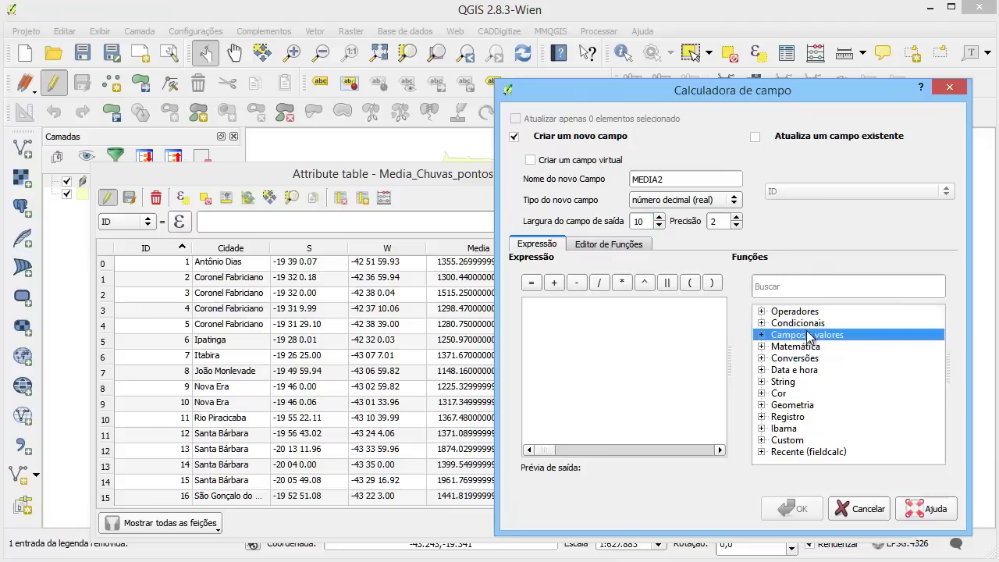
left_click(763, 337)
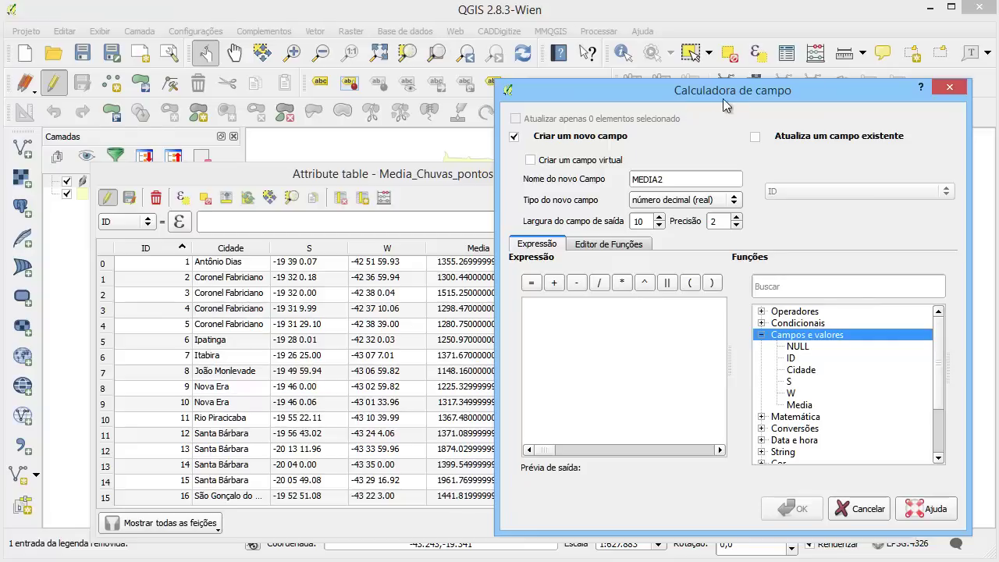
left_click(762, 334)
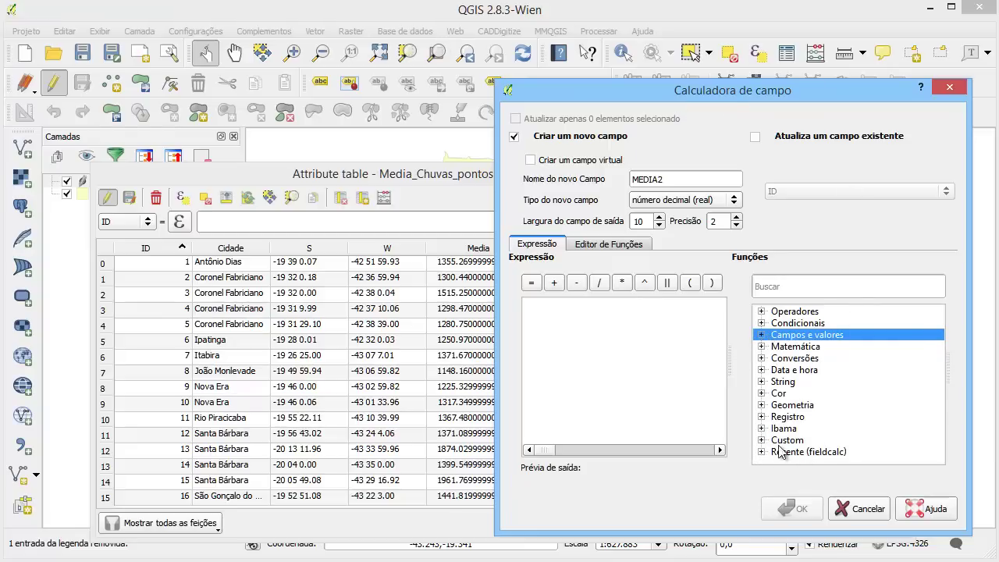
left_click(761, 335)
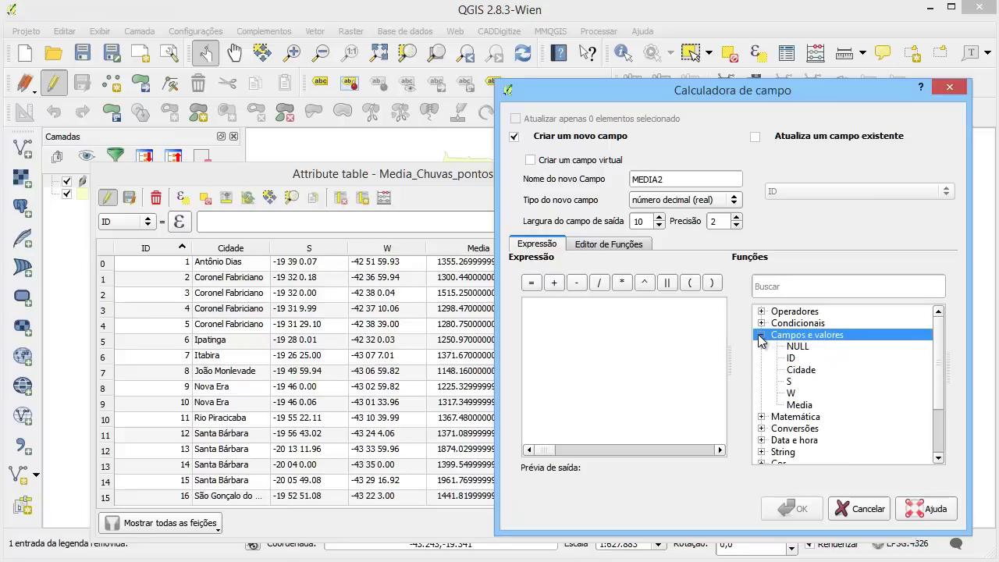
left_click(803, 404)
double_click(755, 401)
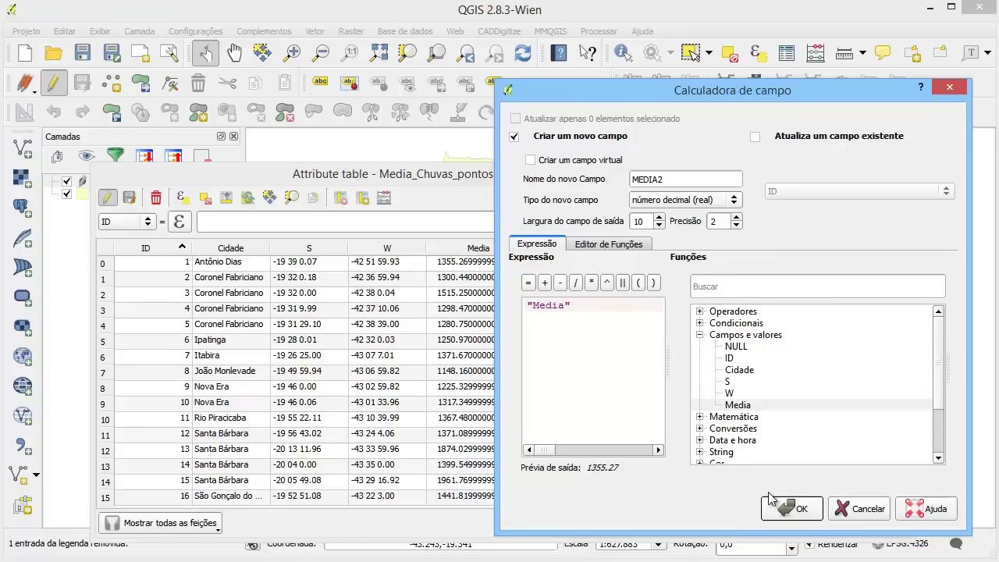
left_click(790, 507)
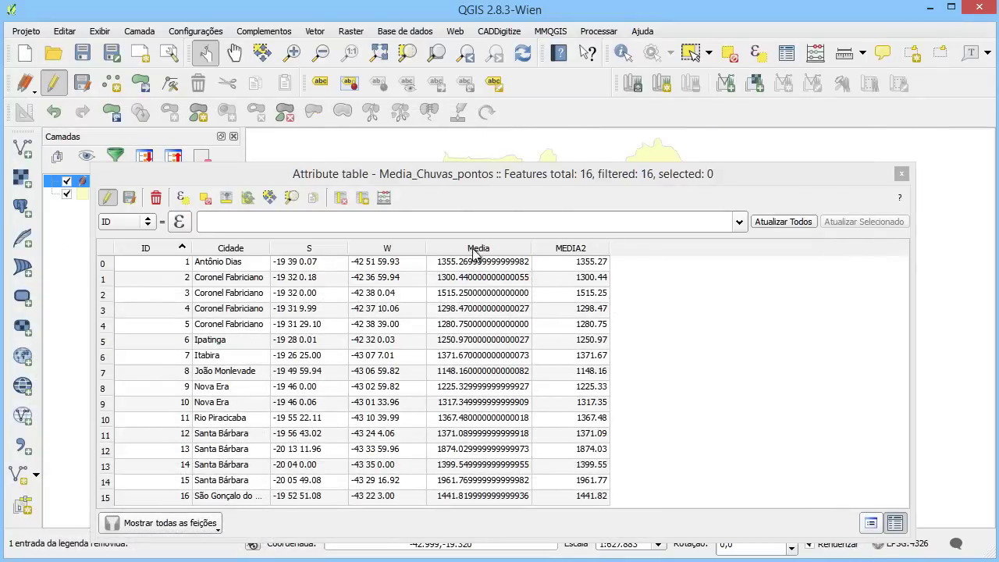
Delete the Media field from Media_Chuvas_pontos, save the layer edits and leave editing mode
left_click(343, 197)
left_click(530, 182)
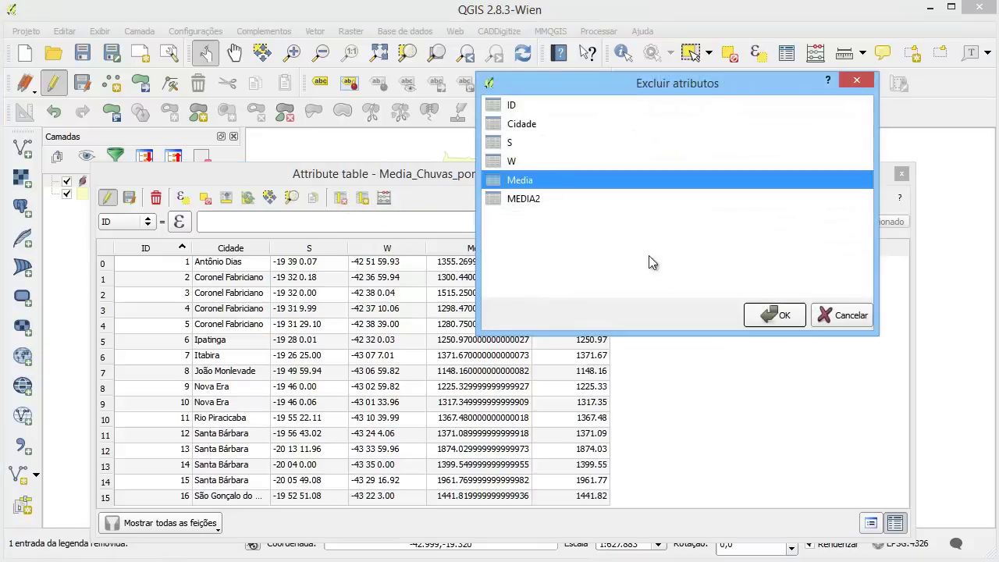
left_click(779, 315)
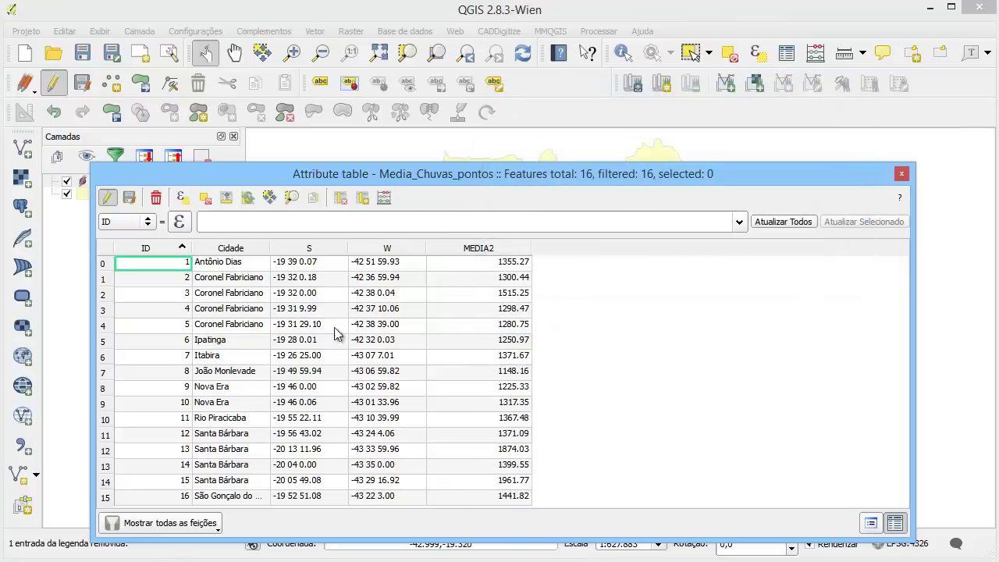
left_click(129, 197)
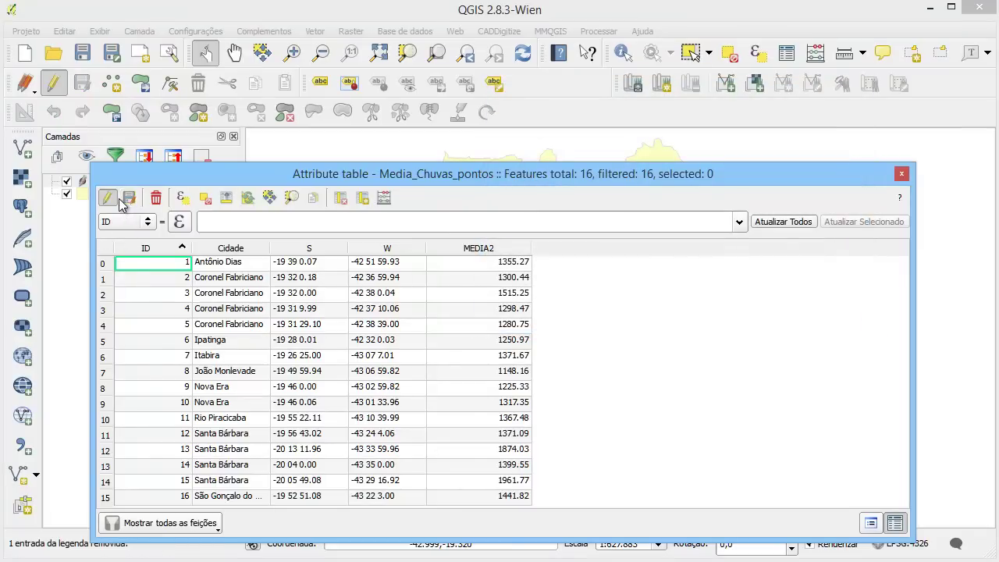
left_click(108, 197)
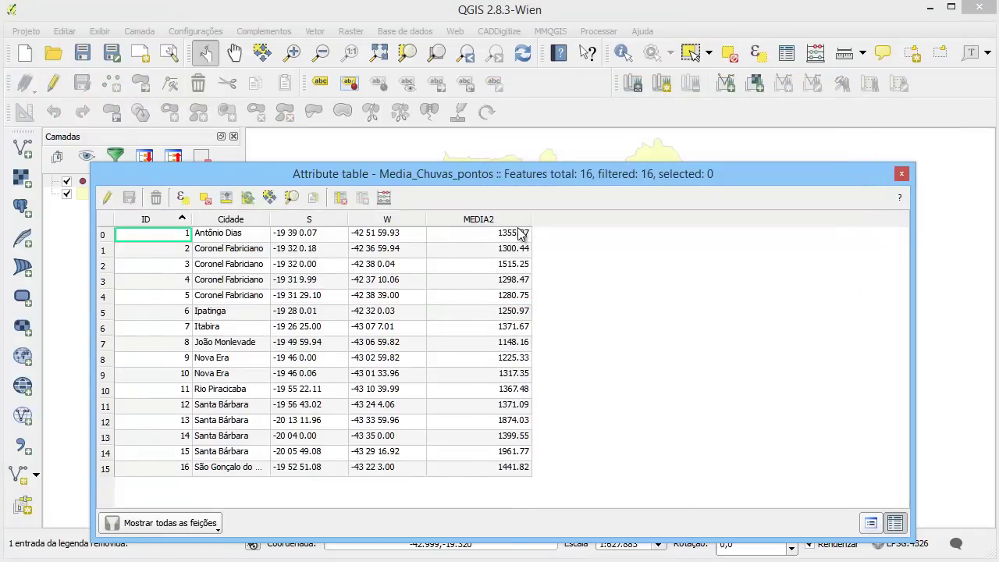
Narrow the MEDIA2 column and the attribute table window to see the map beside it, and close the table
left_click_drag(532, 220, 500, 219)
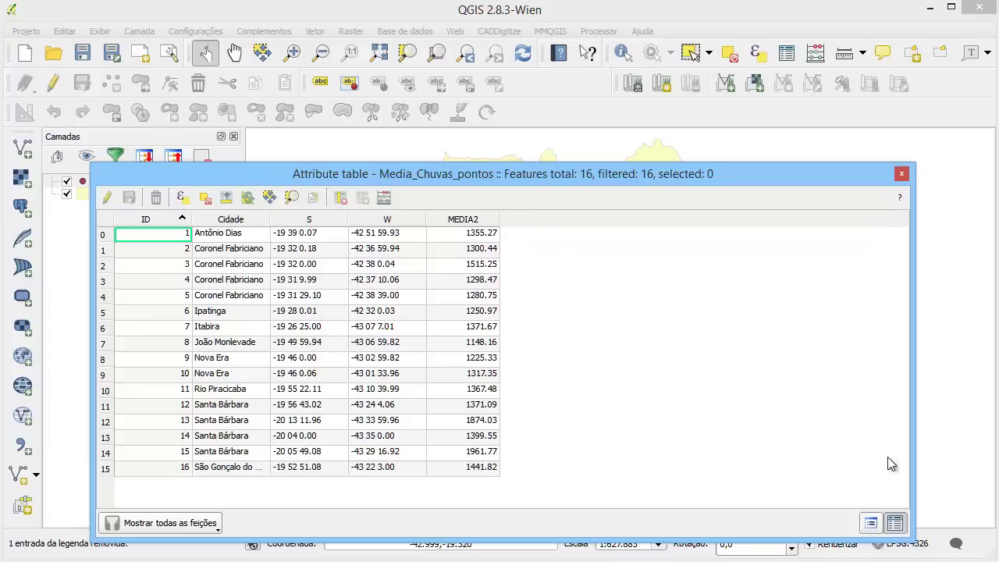
left_click_drag(912, 460, 537, 460)
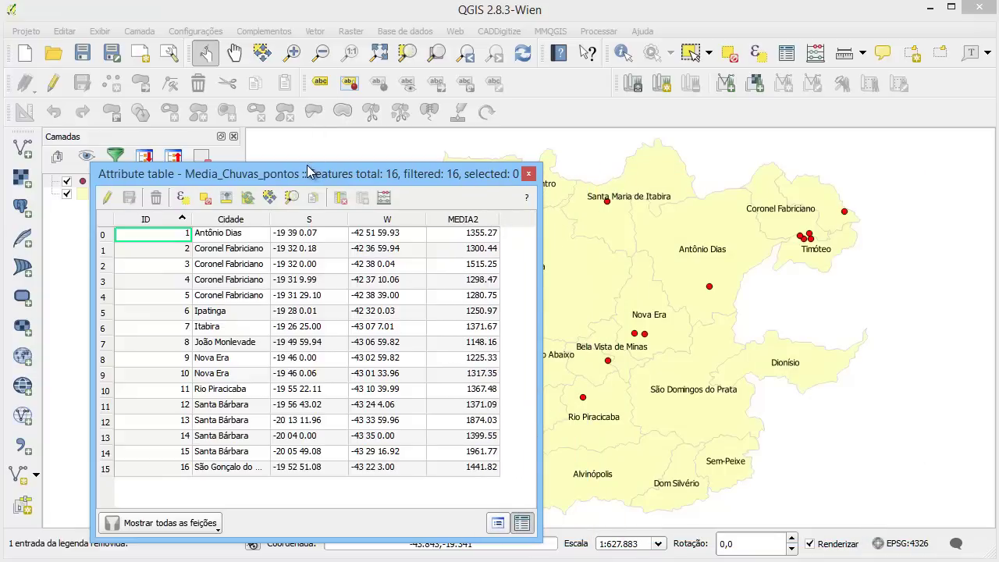
left_click_drag(307, 165, 301, 186)
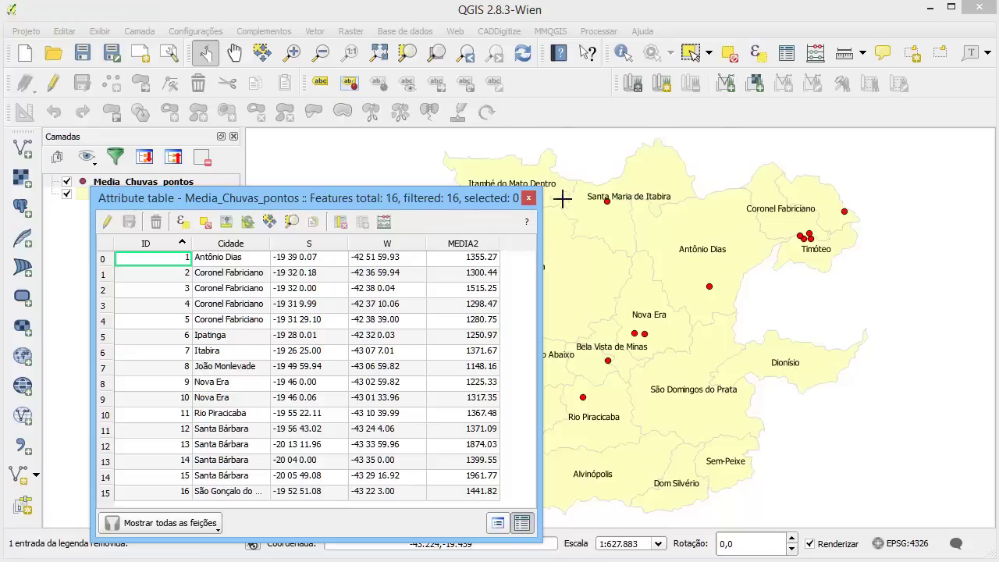
left_click(528, 199)
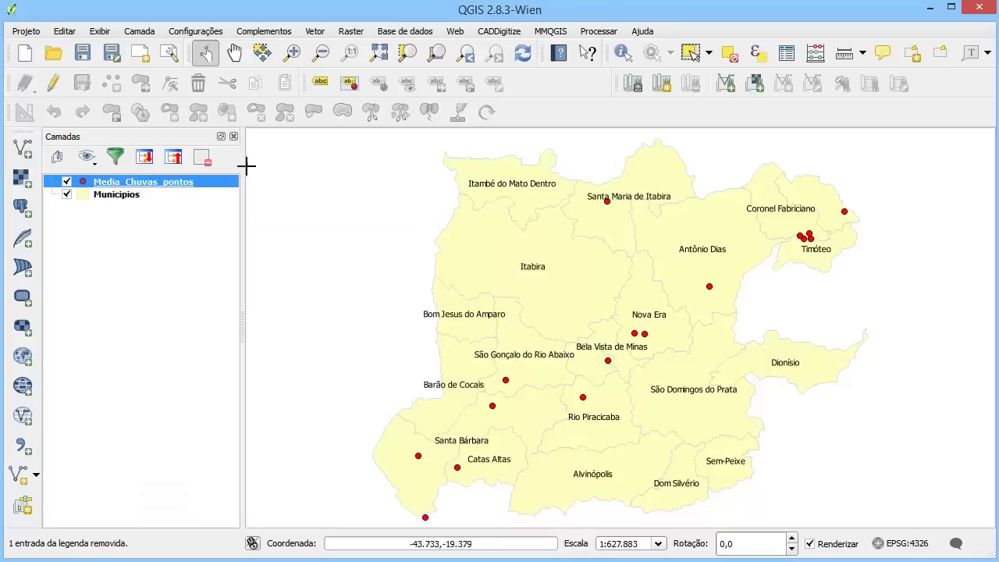
Add Fusos_Brasil.shp from C:\BASE_CART as a vector layer to show the UTM zones around the rainfall points
left_click(33, 158)
left_click(447, 250)
left_click_drag(343, 160, 340, 88)
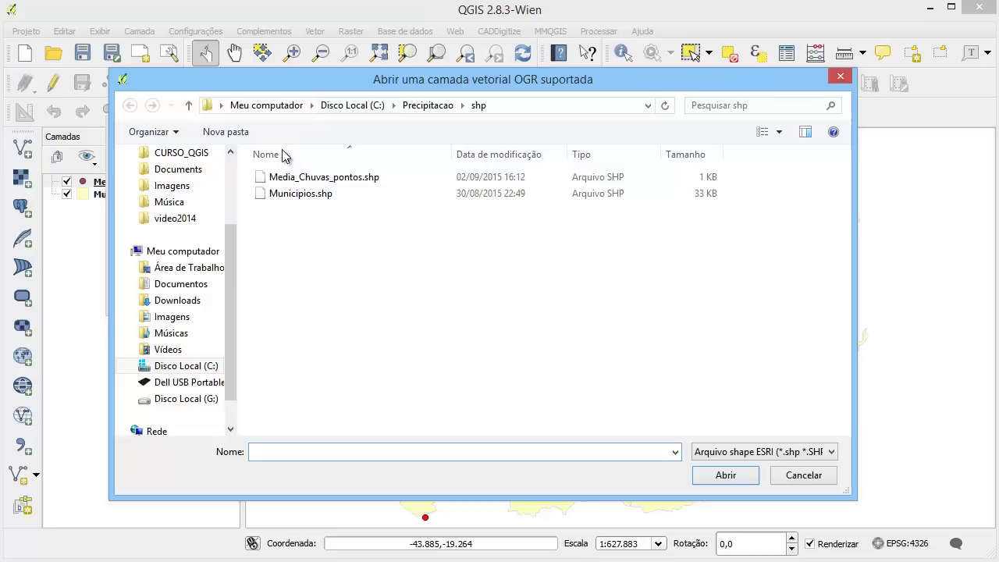
left_click(204, 366)
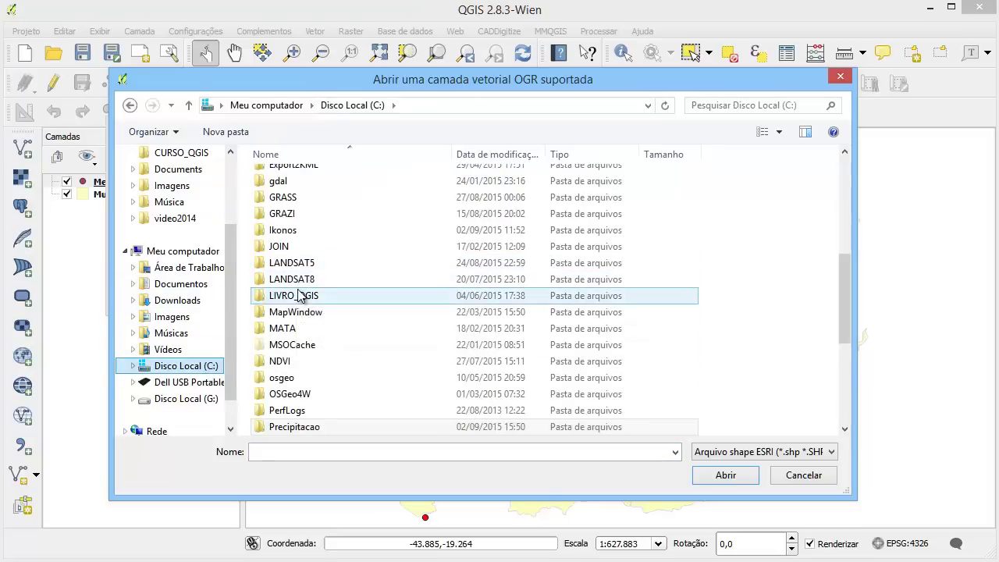
scroll(293, 293, "up", 5)
double_click(288, 206)
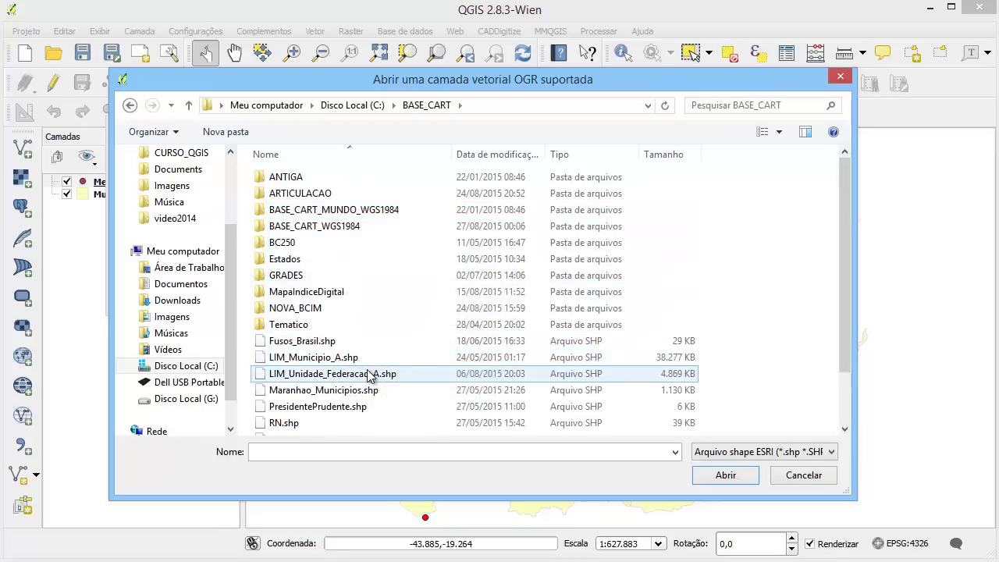
left_click(344, 343)
left_click(726, 477)
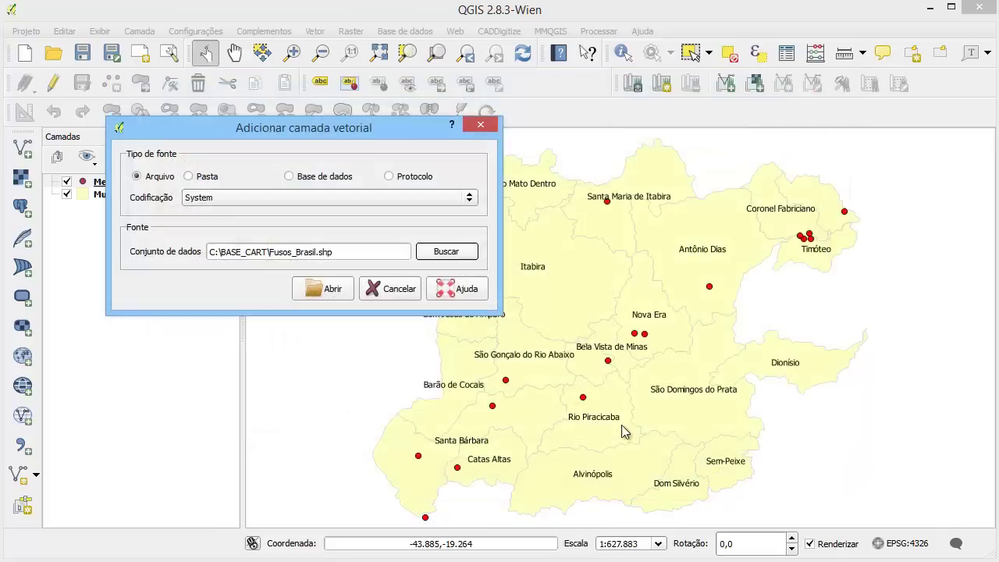
left_click(341, 288)
scroll(373, 289, "down", 4)
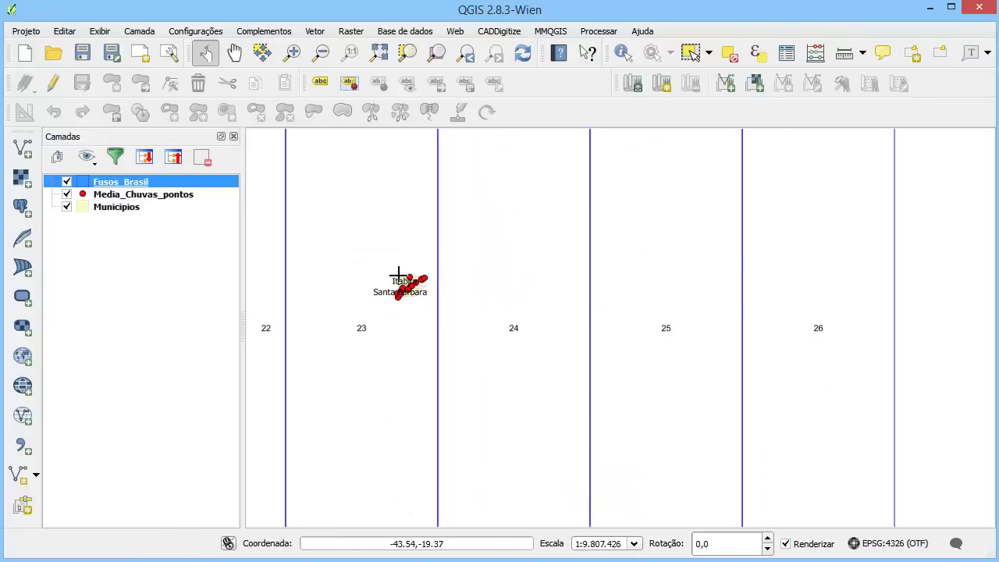
scroll(400, 281, "up", 1)
scroll(400, 282, "down", 1)
scroll(400, 283, "up", 1)
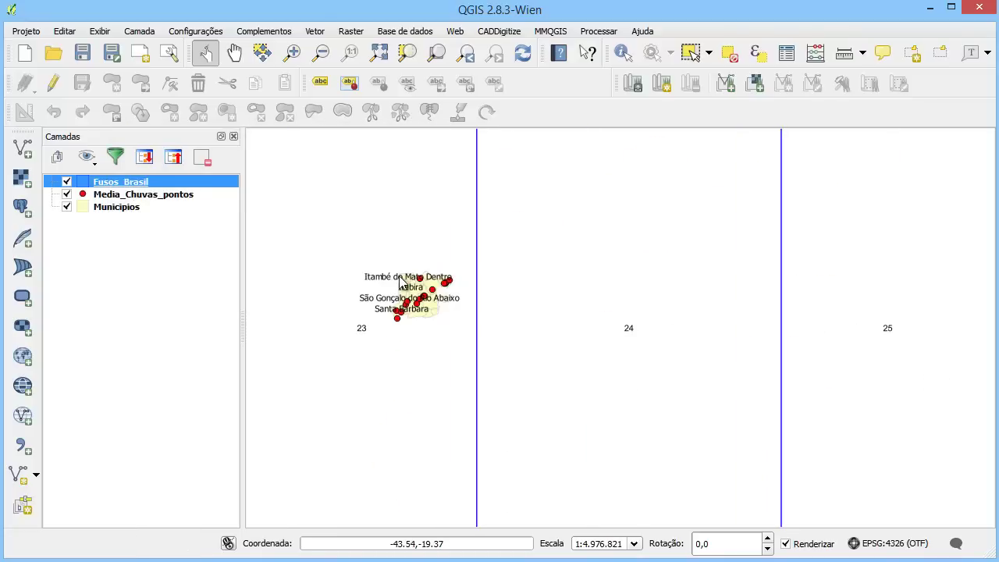
Add LIM_Unidade_Federacao_A.shp from C:\BASE_CART as a vector layer and examine the points' location relative to states and UTM zones
left_click(22, 149)
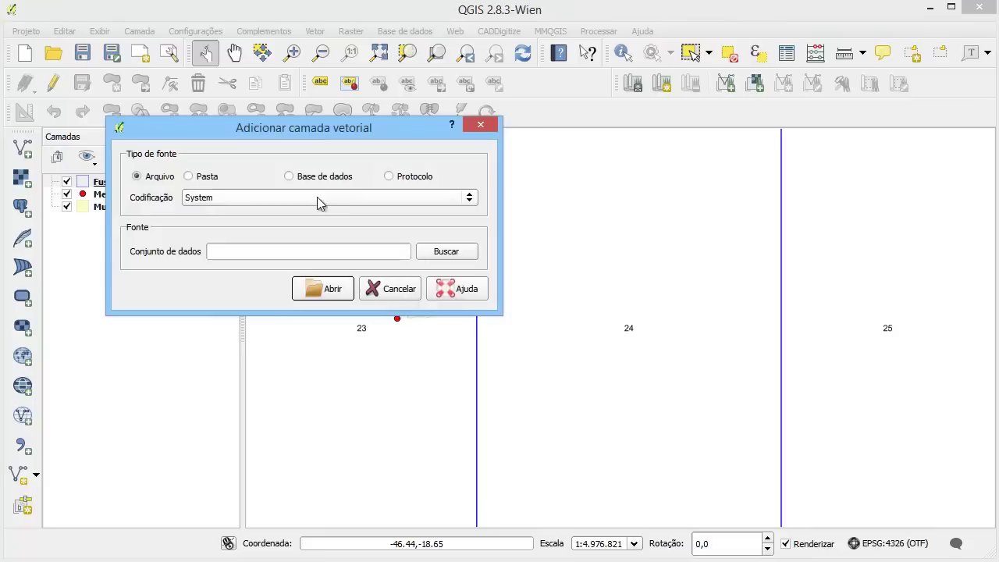
left_click(425, 251)
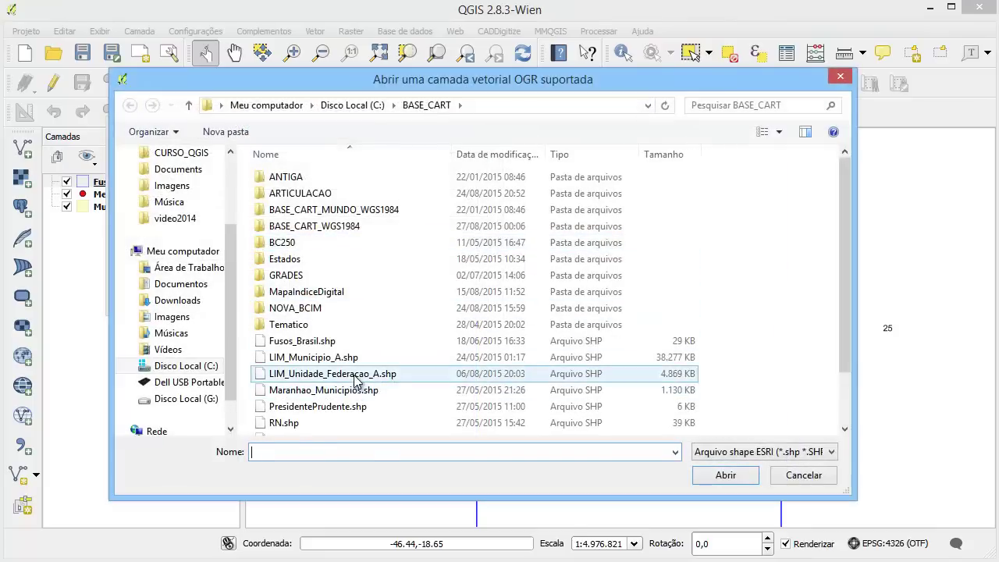
left_click(448, 373)
left_click(706, 476)
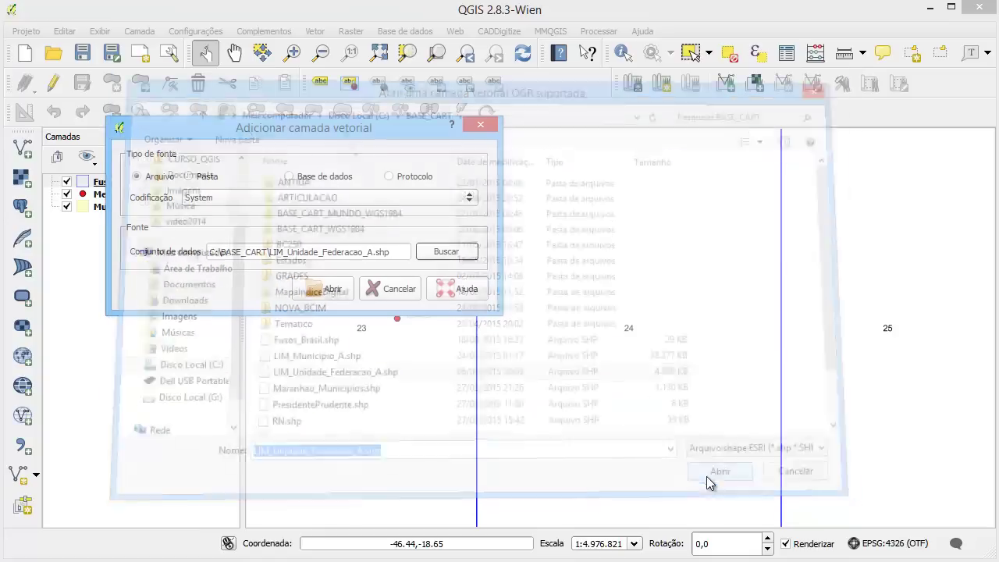
left_click(336, 291)
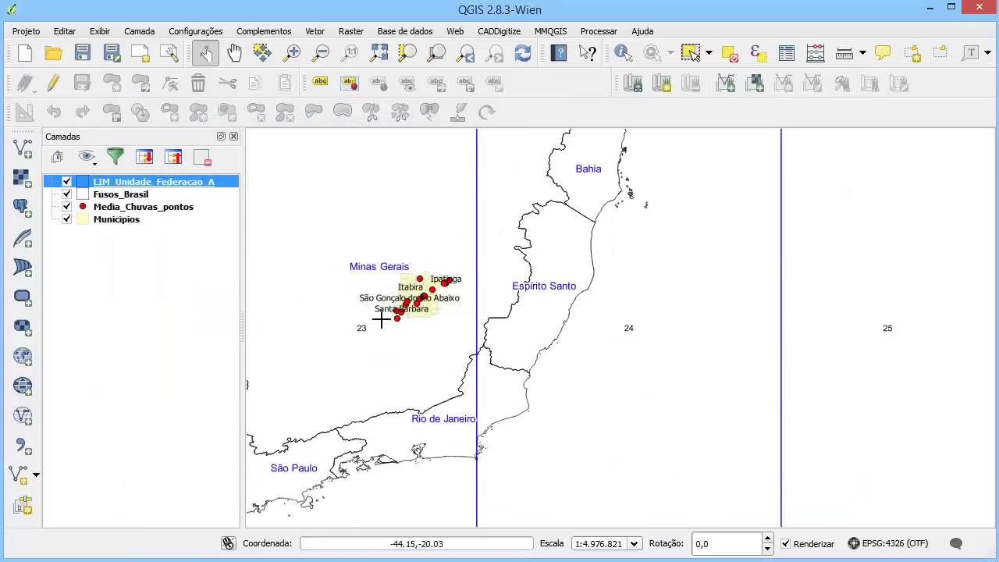
left_click_drag(362, 323, 490, 328)
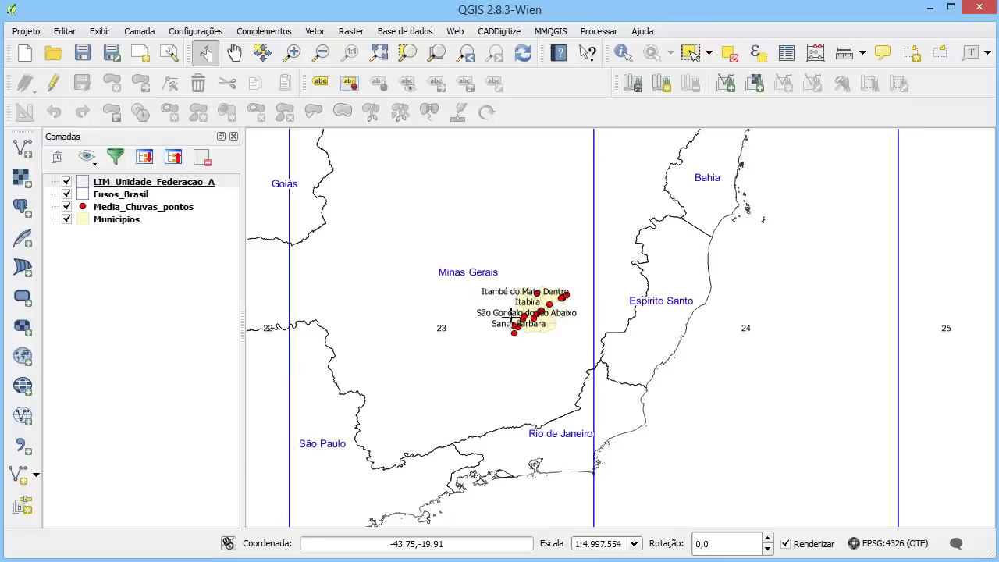
scroll(515, 320, "up", 2)
scroll(521, 319, "down", 2)
scroll(357, 266, "down", 2)
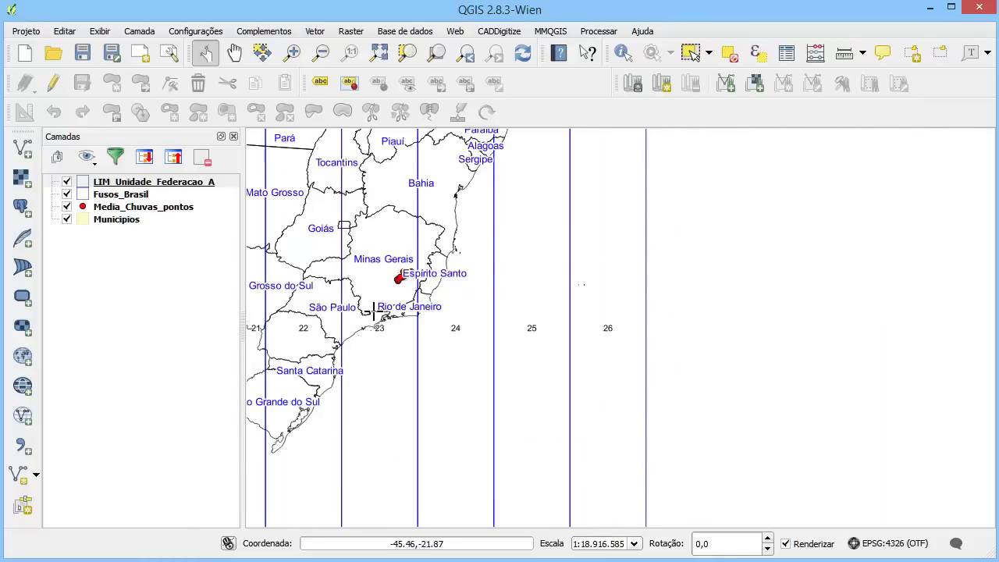
Remove the LIM_Unidade_Federacao_A and Fusos_Brasil reference layers from the project
scroll(367, 324, "up", 3)
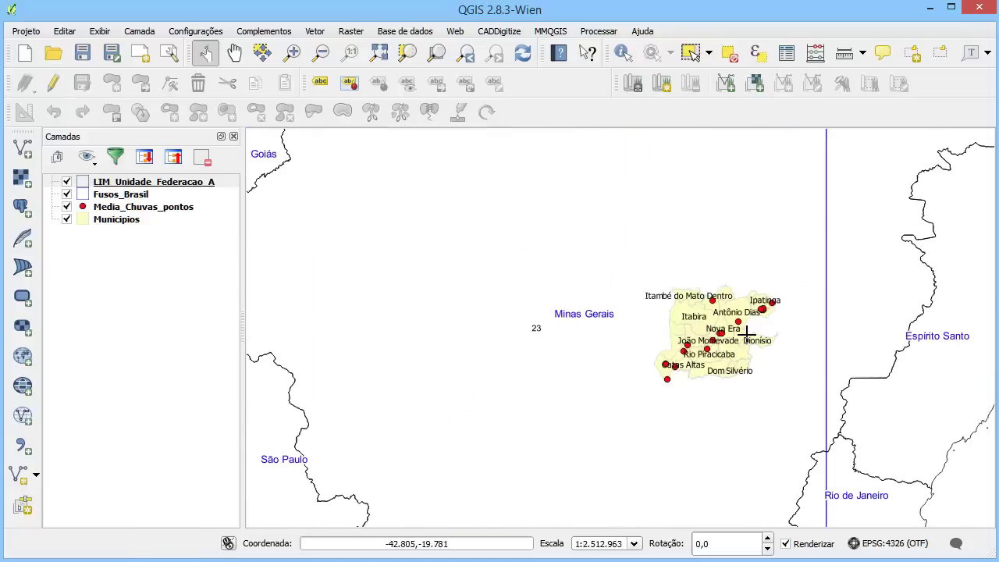
scroll(733, 334, "up", 1)
scroll(706, 335, "up", 1)
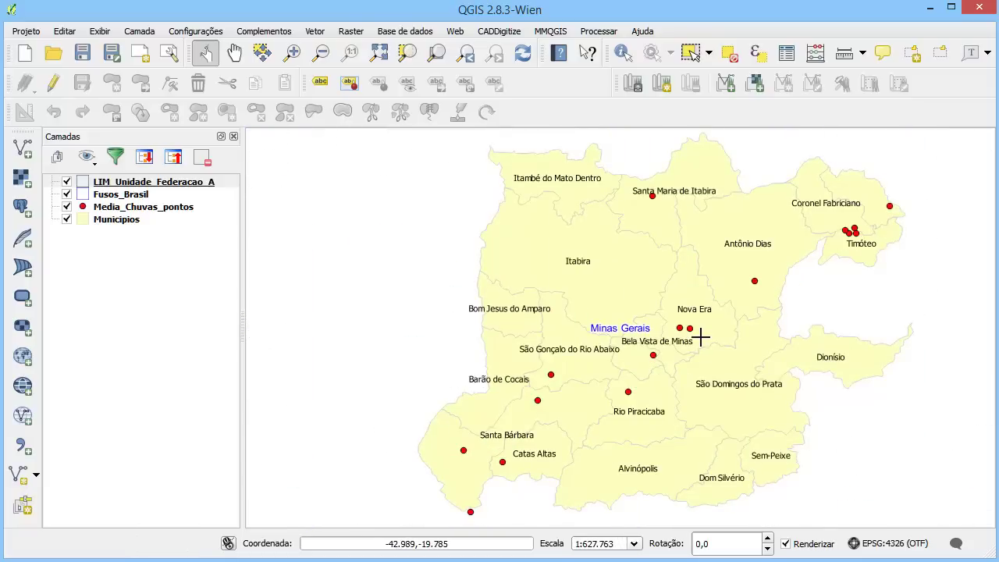
left_click_drag(654, 334, 566, 324)
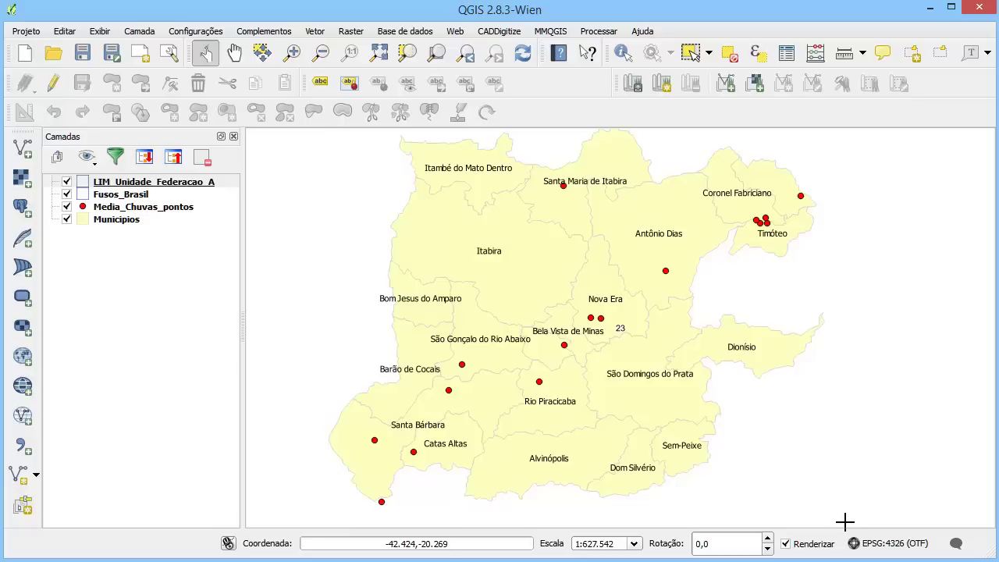
left_click(156, 184)
left_click(201, 159)
left_click(135, 186)
left_click(200, 158)
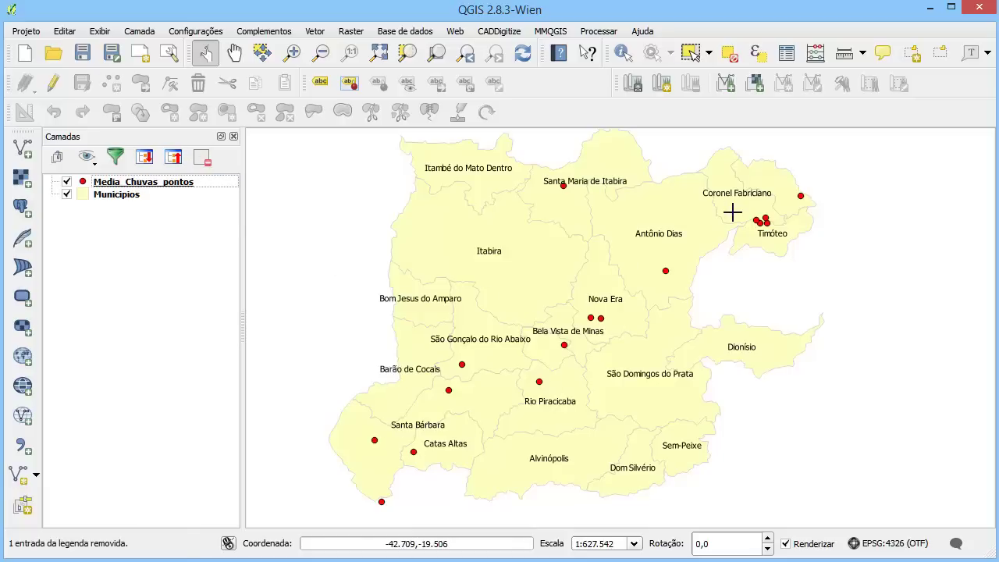
Start saving the Media_Chuvas_pontos layer as a new vector file
left_click(185, 186)
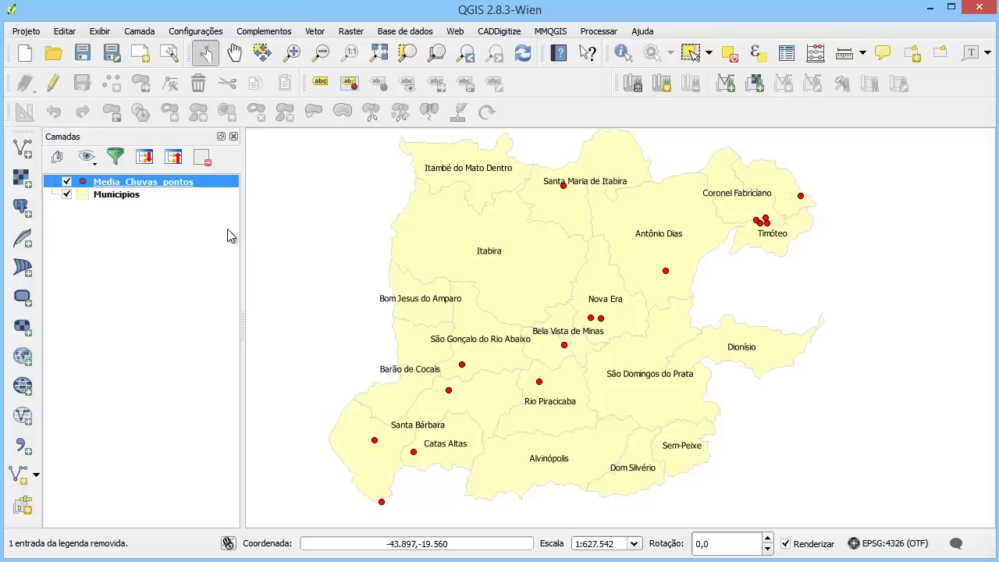
right_click(202, 185)
left_click(295, 367)
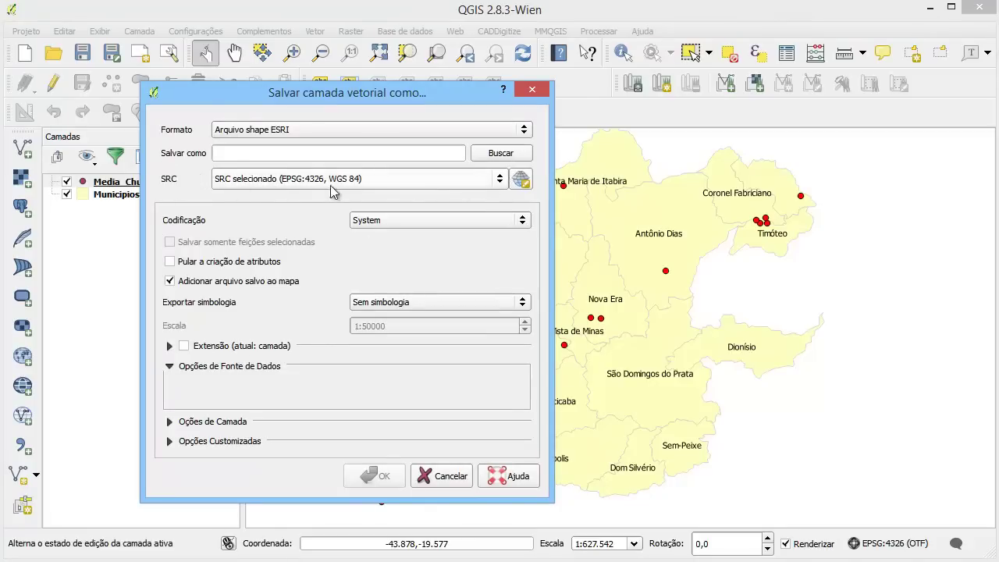
Switch to the Precipitacao folder in File Explorer and open Lista_dos_Codigos_EPSG_utilizados_no_Brasil.pdf in Adobe Reader
left_click(597, 561)
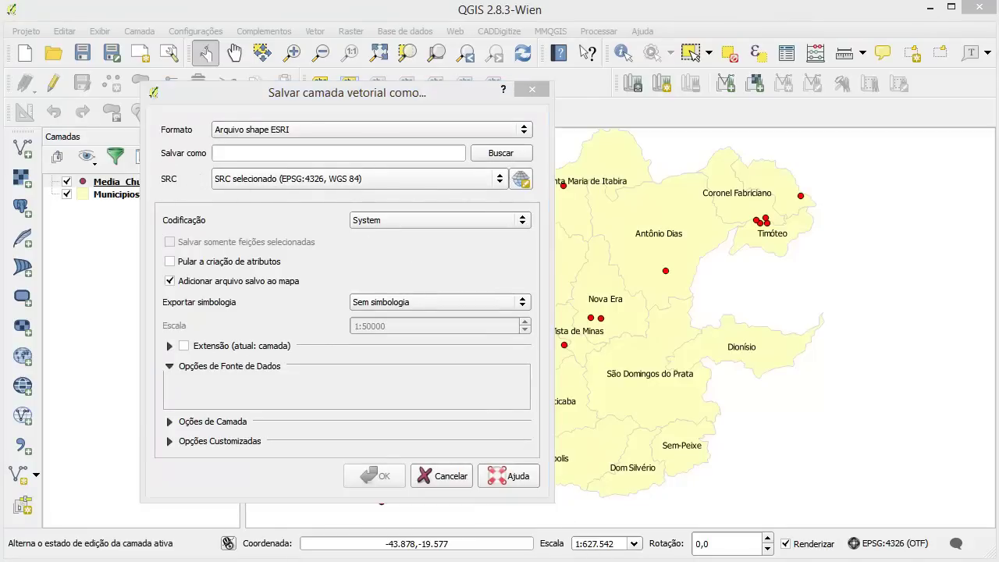
left_click(365, 96)
key("alt+Tab")
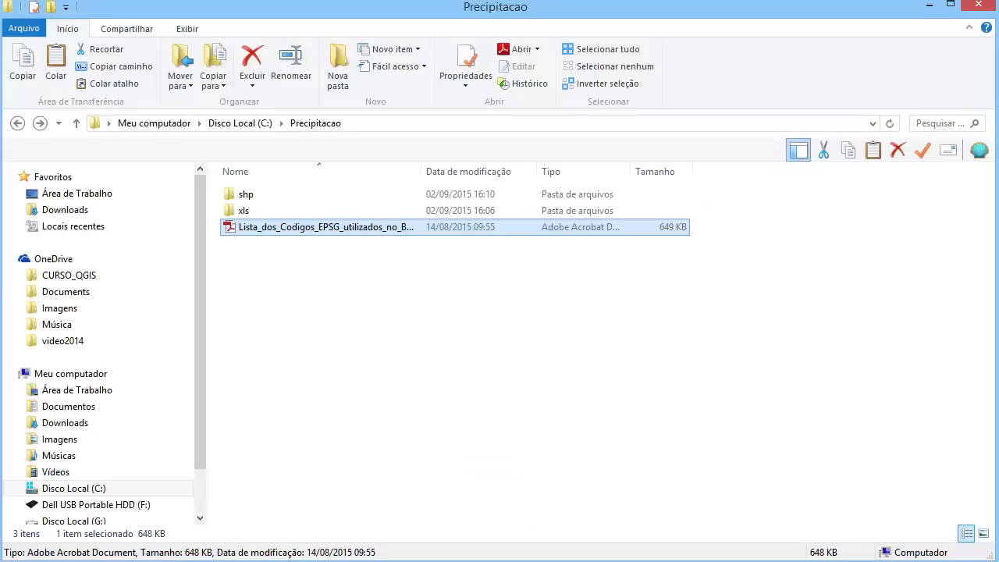
double_click(423, 171)
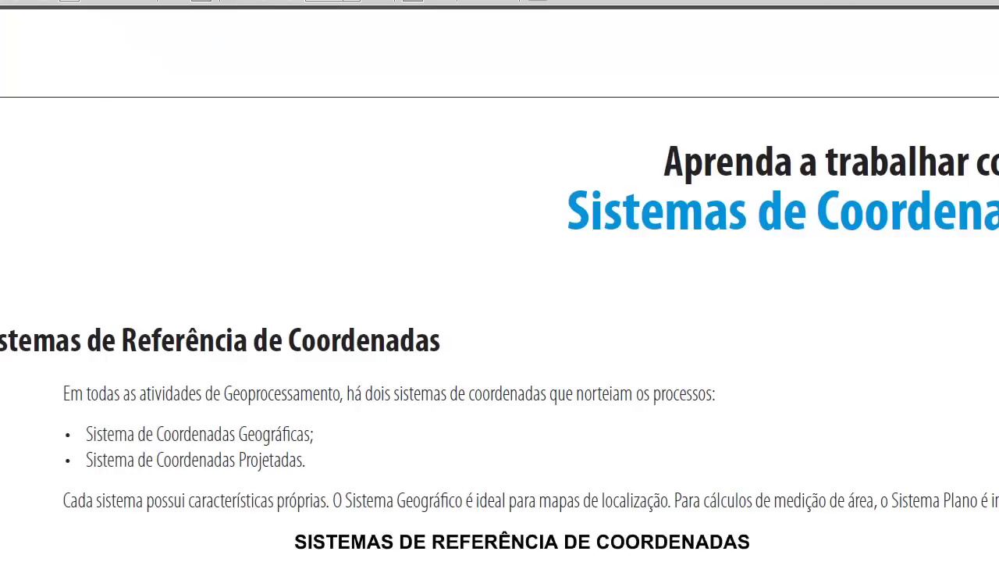
left_click(998, 0)
left_click_drag(598, 114, 673, 19)
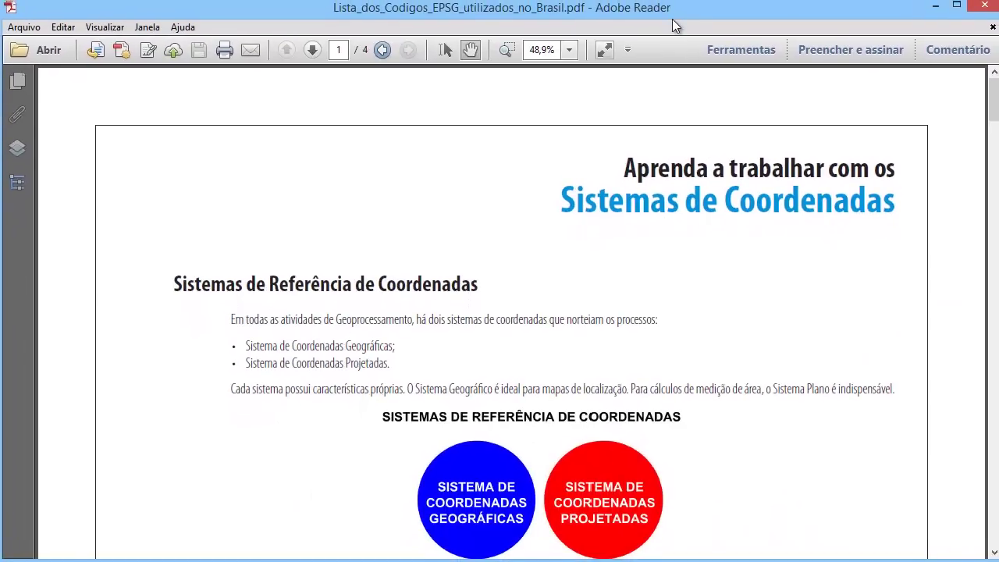
Read through the PDF's coordinate system explanations and its EPSG code tables for SIRGAS 2000, Córrego Alegre, WGS 1984 and SAD 1969
scroll(665, 206, "down", 5)
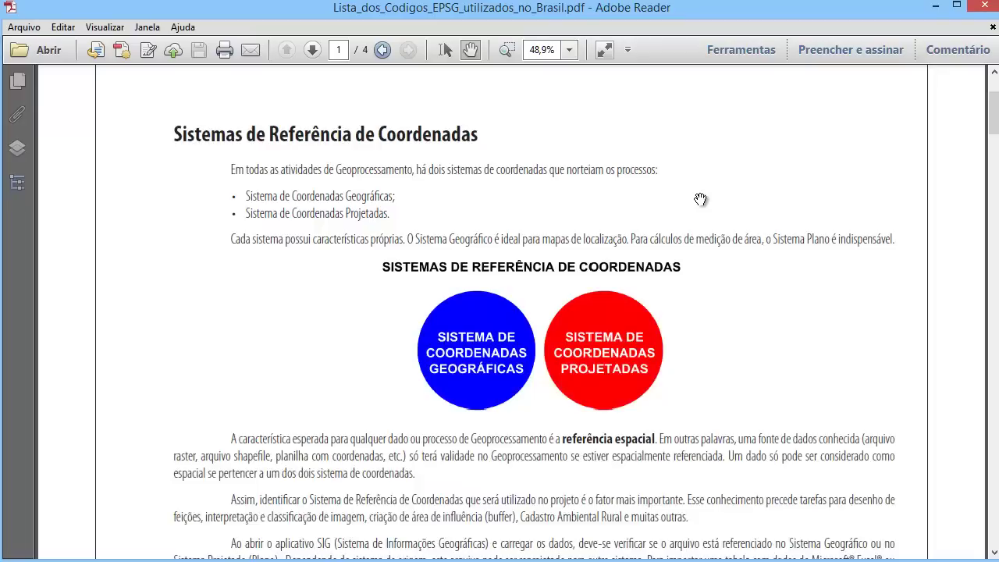
scroll(665, 206, "up", 3)
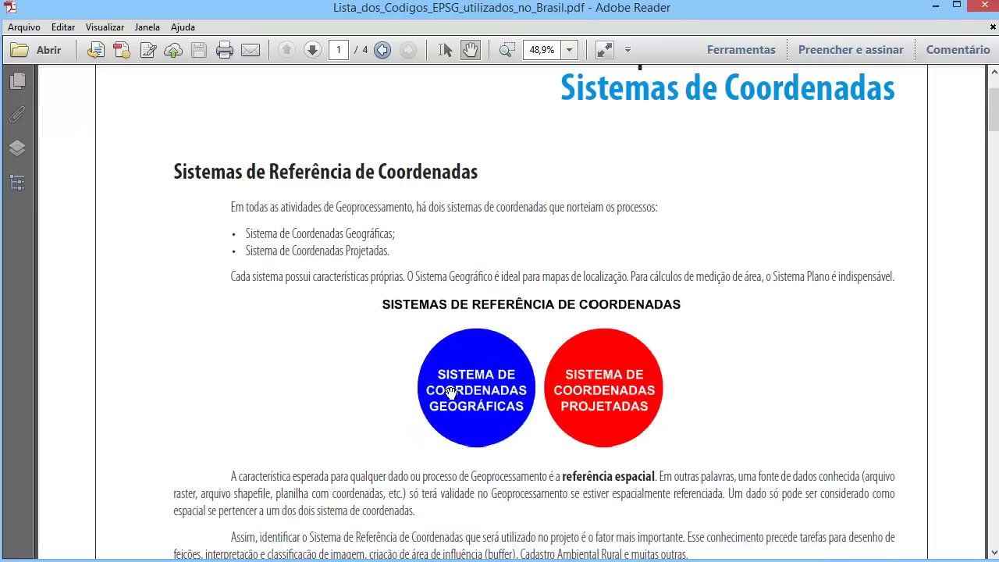
scroll(475, 287, "down", 12)
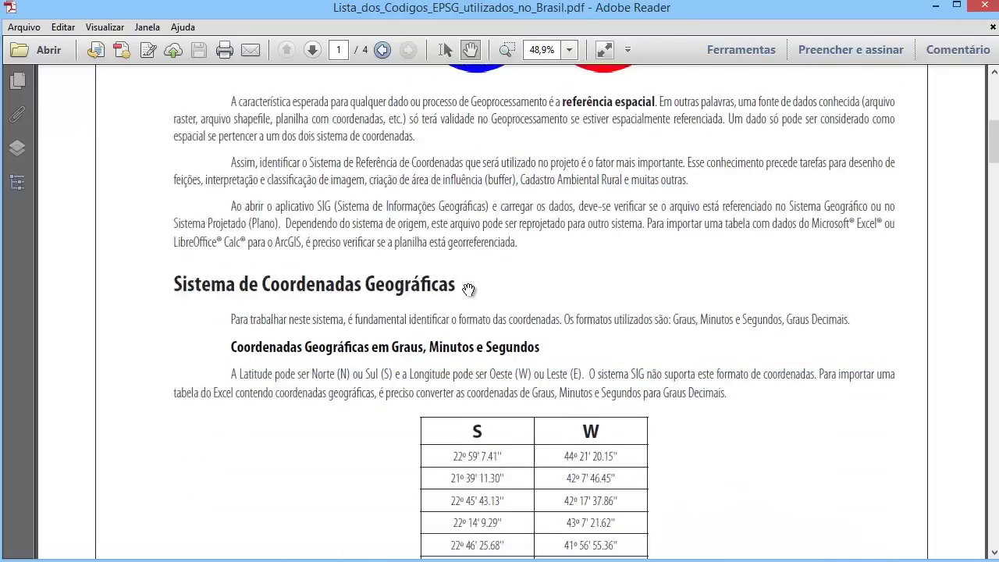
scroll(473, 287, "down", 20)
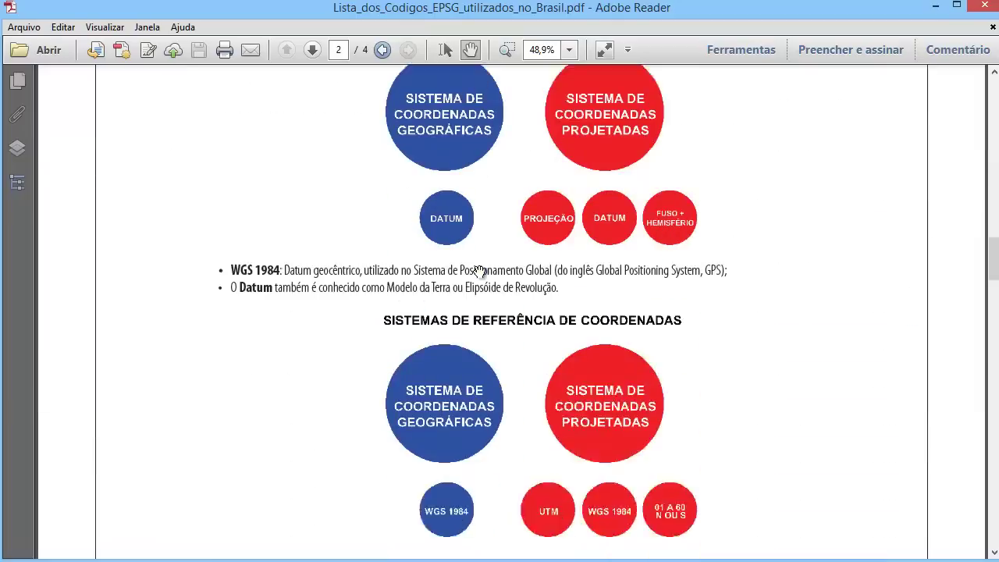
scroll(481, 267, "down", 15)
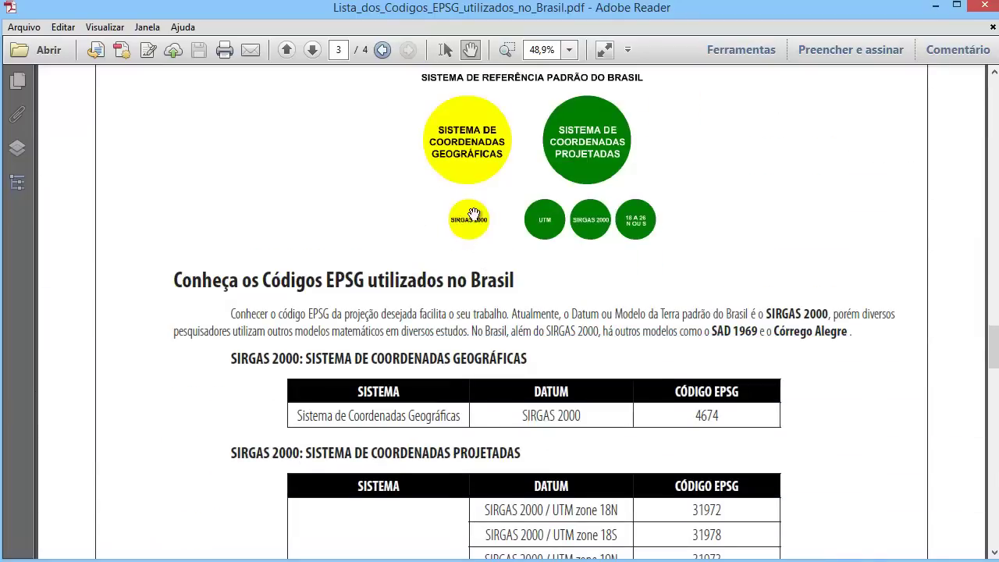
scroll(468, 218, "down", 3)
scroll(474, 221, "down", 2)
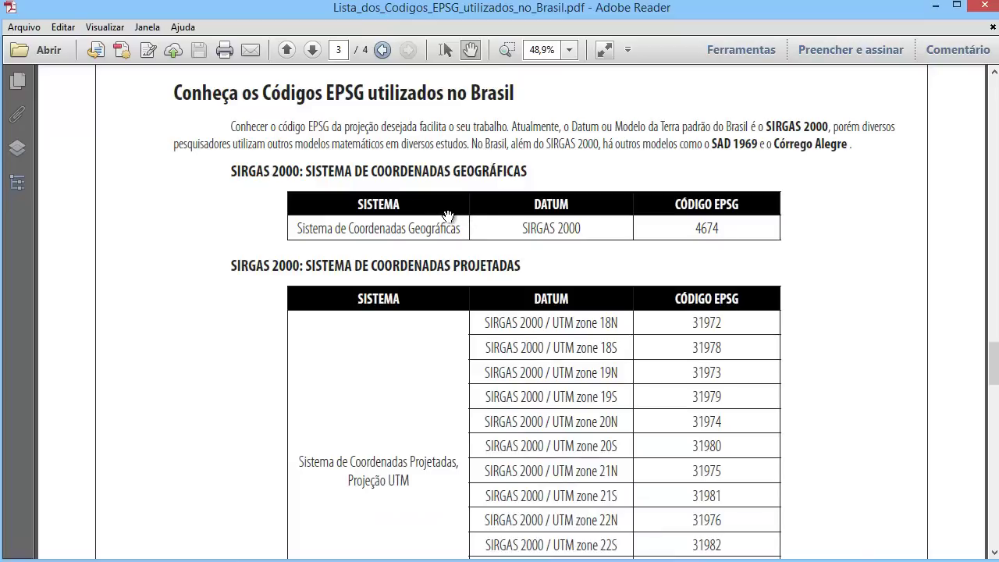
scroll(473, 238, "down", 2)
scroll(479, 250, "down", 4)
scroll(479, 252, "up", 6)
scroll(594, 258, "down", 3)
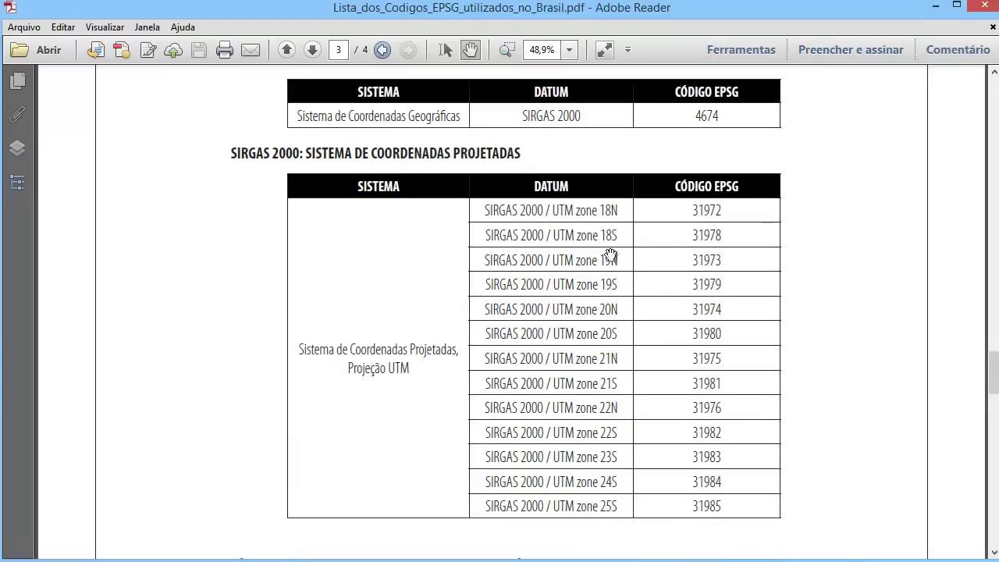
scroll(601, 266, "down", 10)
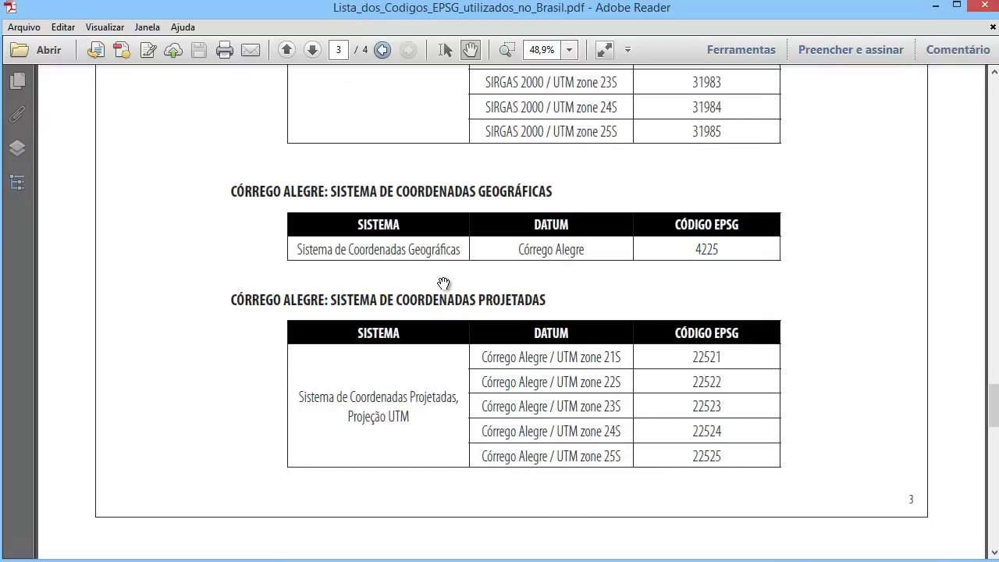
scroll(468, 293, "down", 10)
scroll(520, 305, "down", 6)
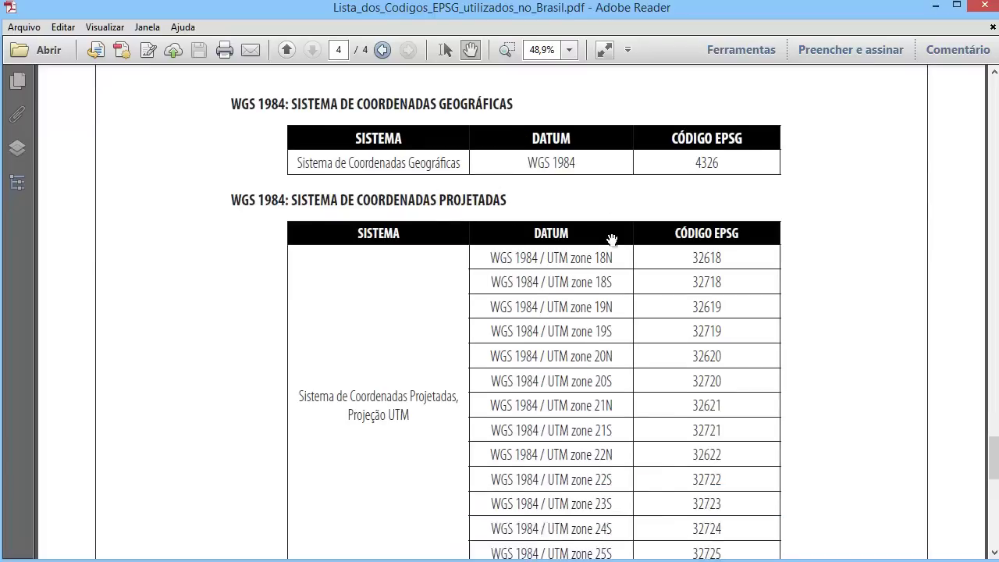
scroll(611, 239, "down", 15)
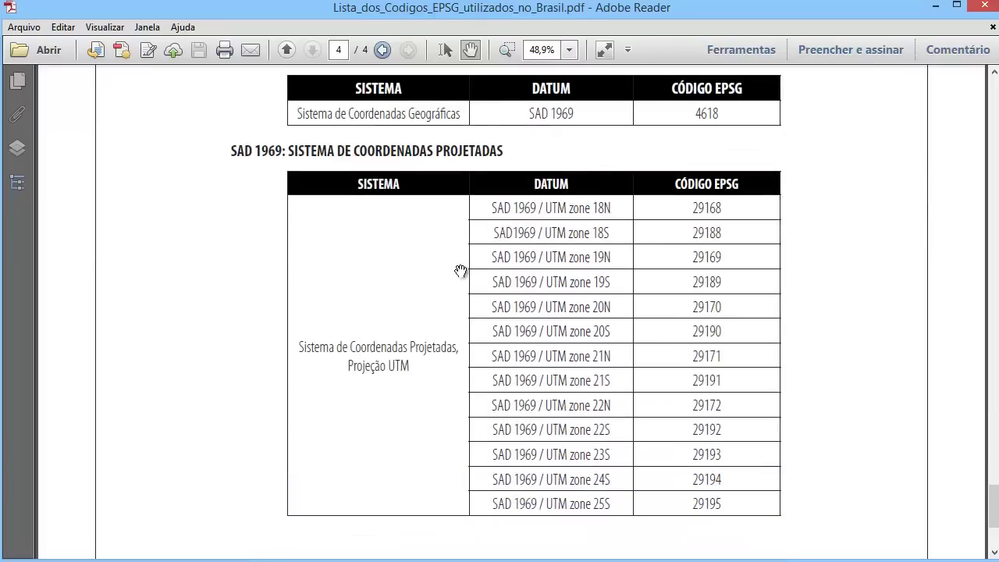
Highlight WGS 1984 / UTM zone 23S in the projected coordinate systems table and check its EPSG code
scroll(540, 283, "up", 12)
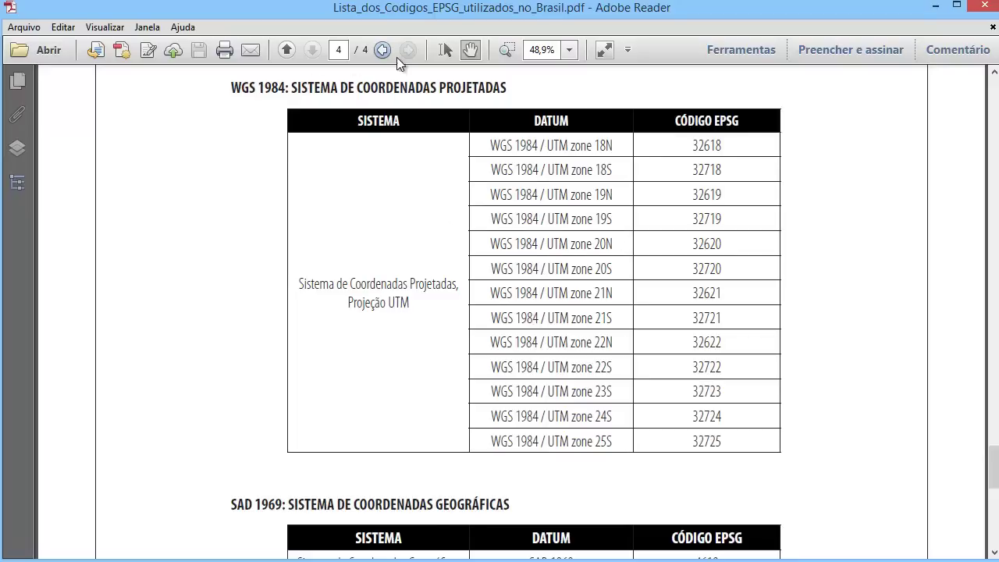
left_click(451, 49)
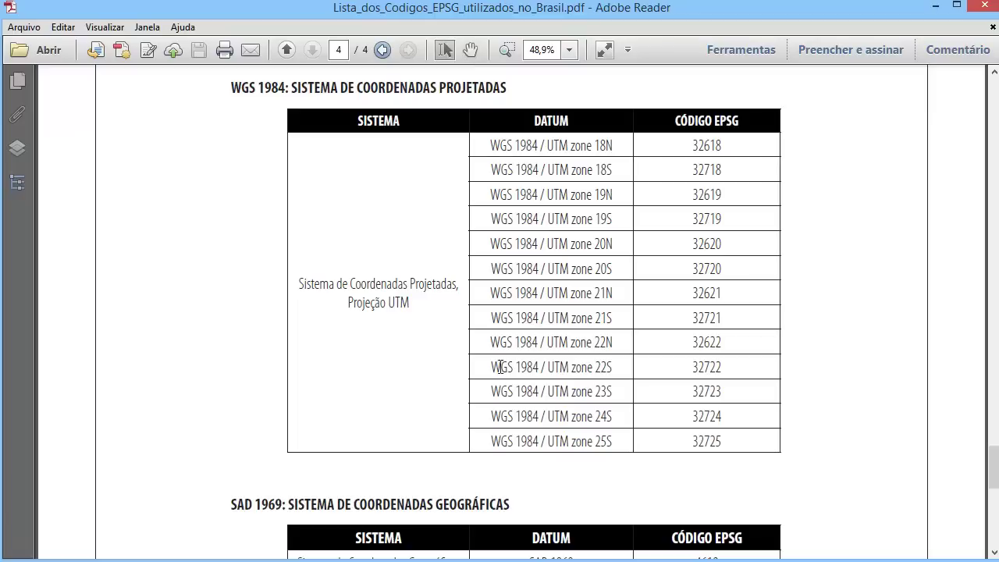
left_click_drag(484, 394, 614, 389)
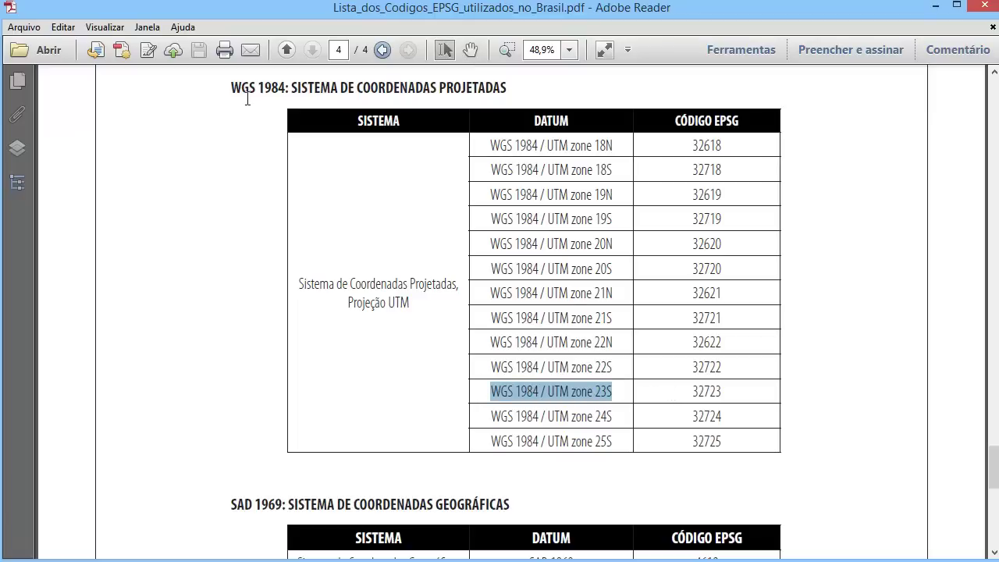
scroll(371, 167, "up", 3)
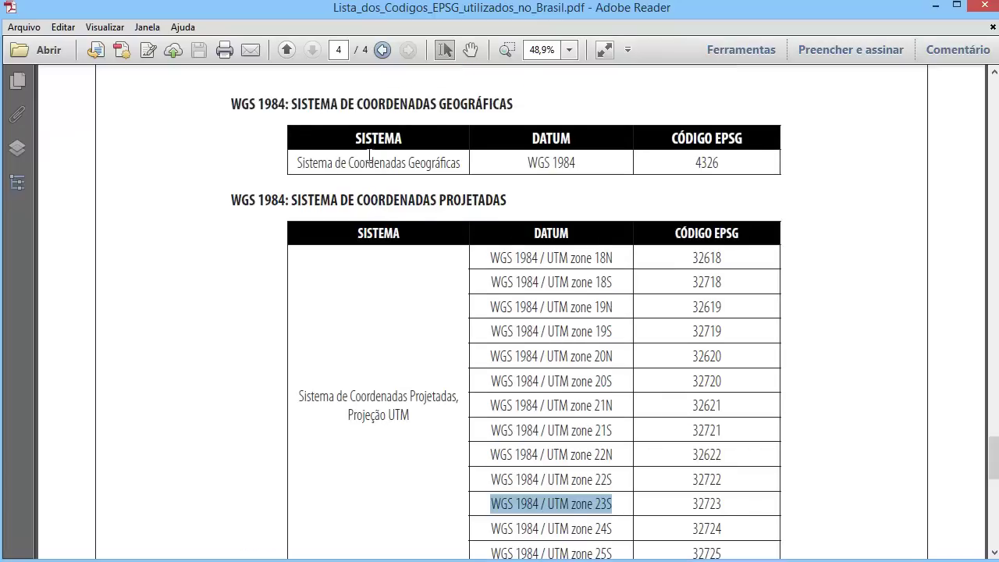
left_click(470, 49)
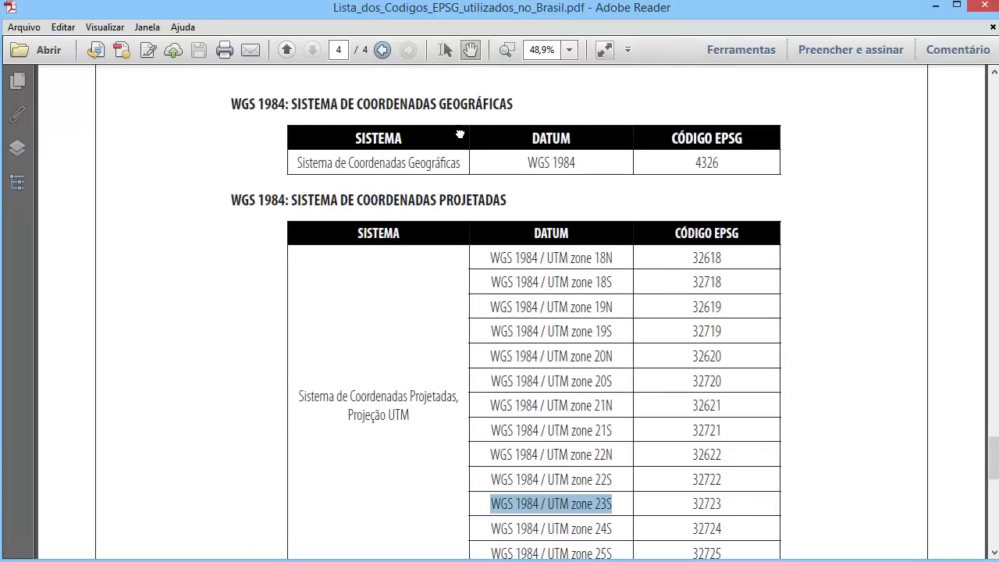
left_click_drag(458, 142, 458, 126)
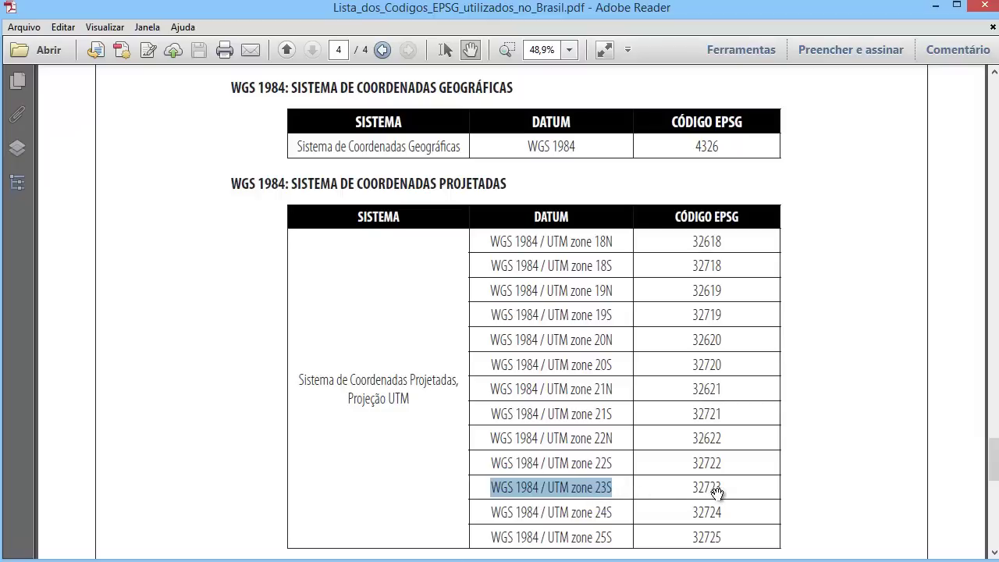
Return to QGIS and set the exported layer's coordinate reference system to WGS 84 / UTM zone 23S, EPSG:32723
left_click(936, 7)
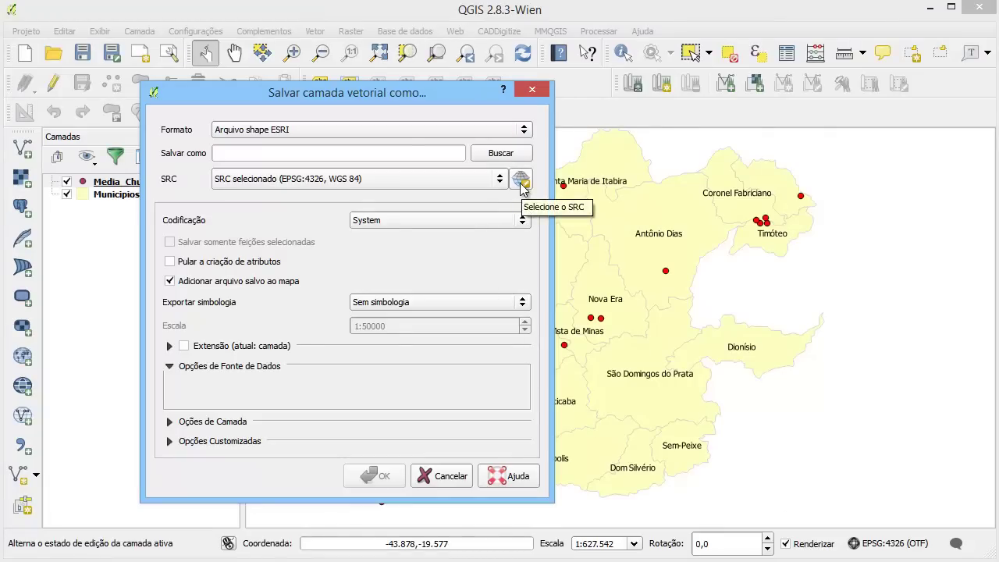
left_click(520, 181)
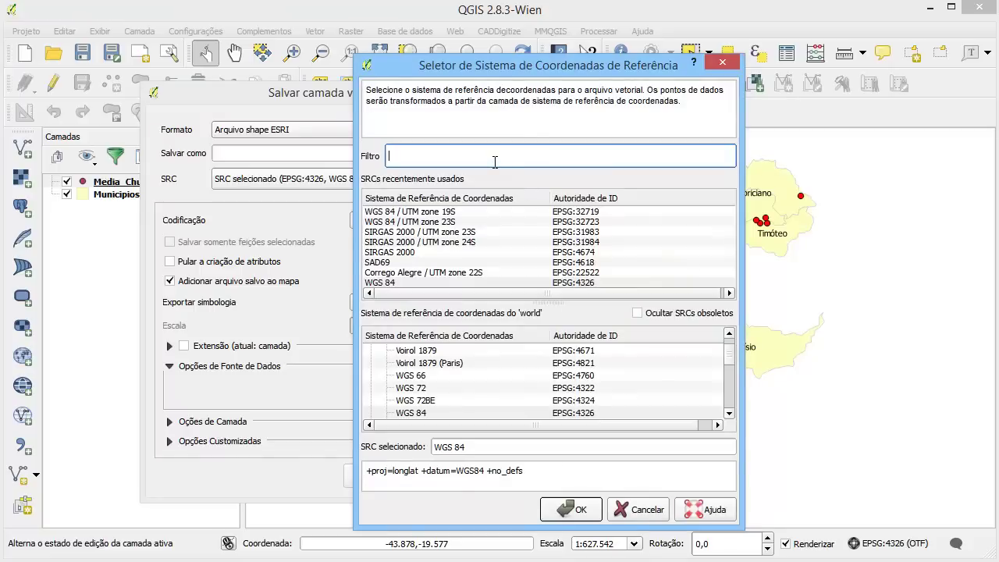
type("328")
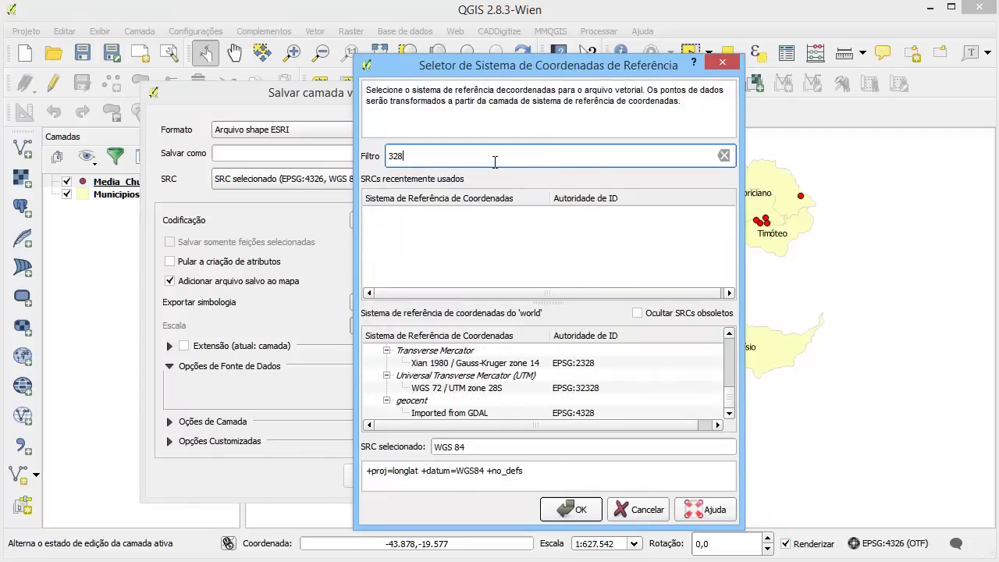
key("BackSpace")
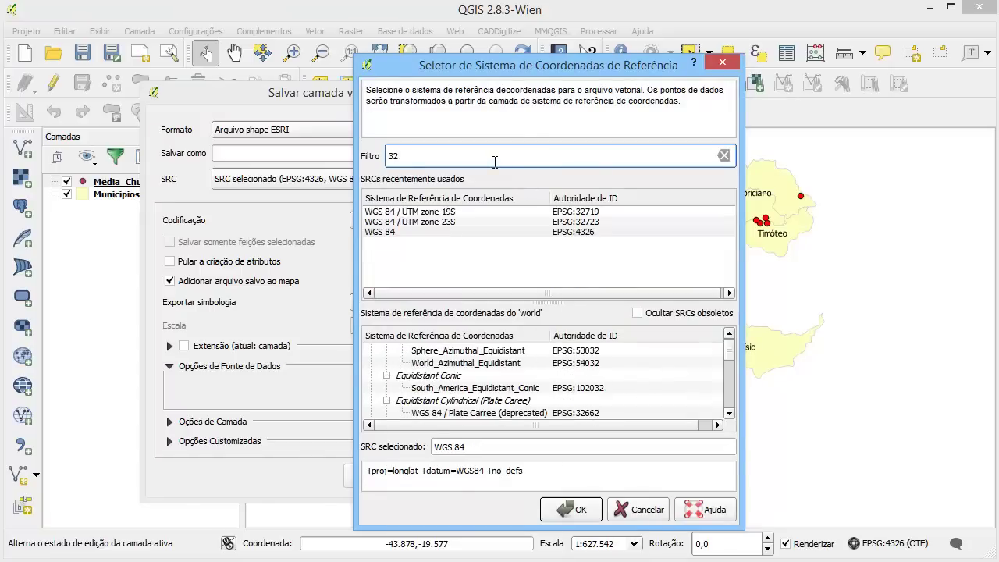
type("723")
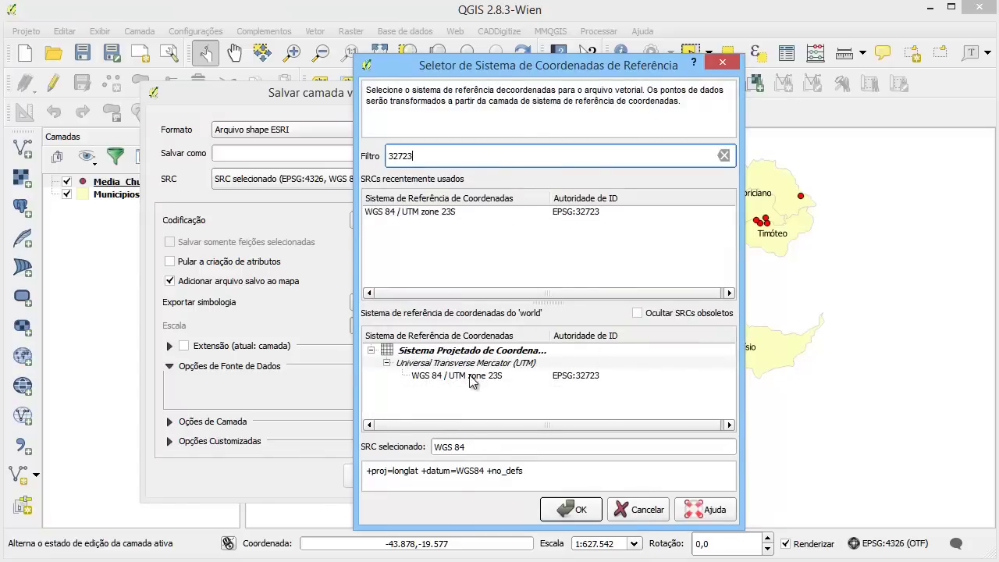
left_click(471, 378)
left_click_drag(555, 337, 613, 337)
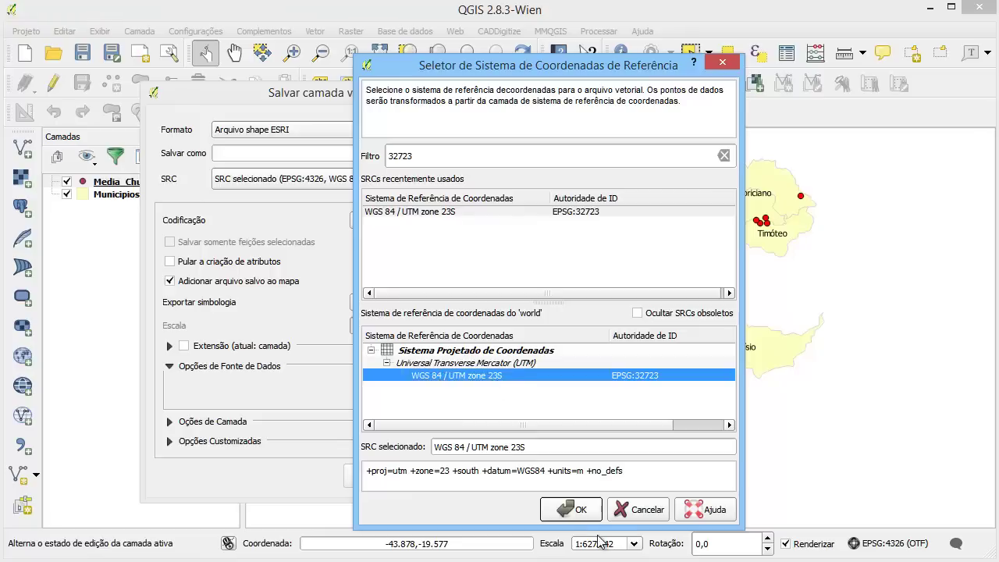
left_click(571, 509)
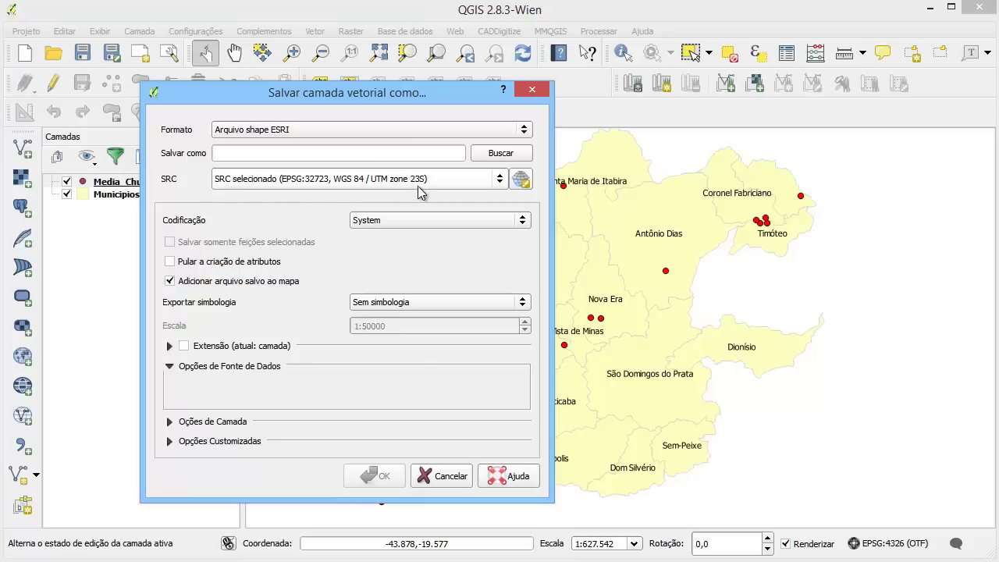
Browse to the shp folder inside C:\Precipitacao as the destination for the exported rainfall points layer
left_click(501, 153)
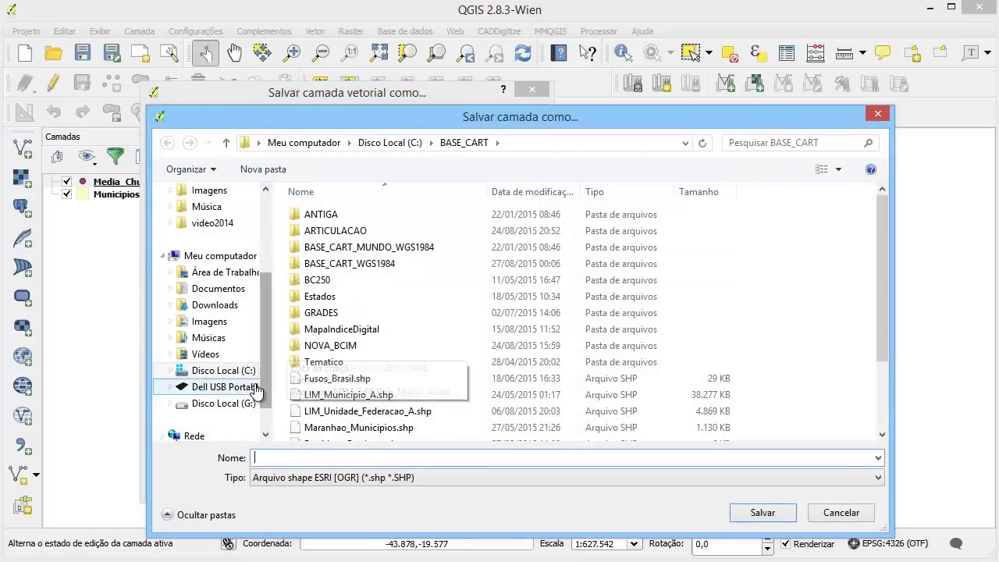
left_click(225, 370)
left_click(371, 365)
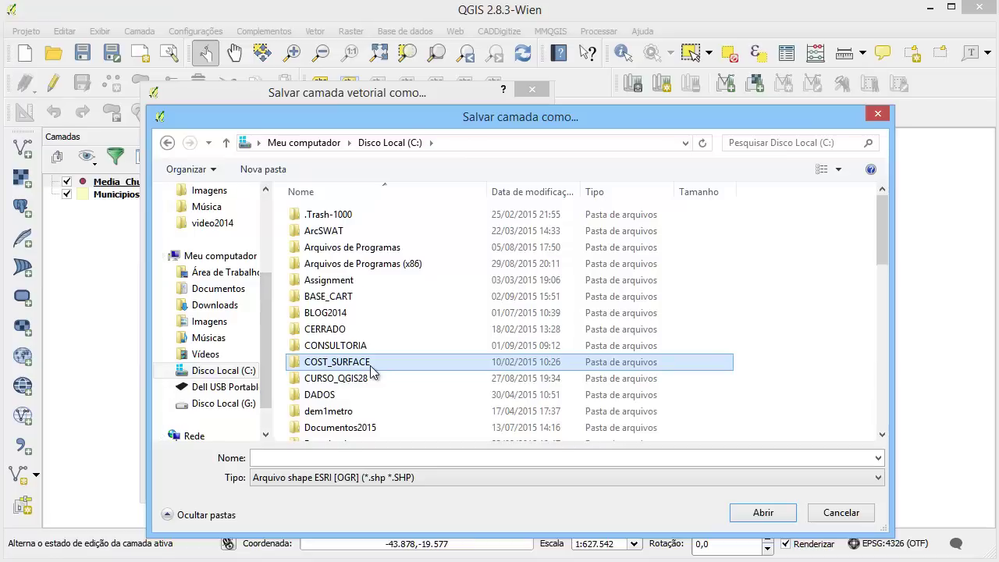
scroll(371, 373, "down", 8)
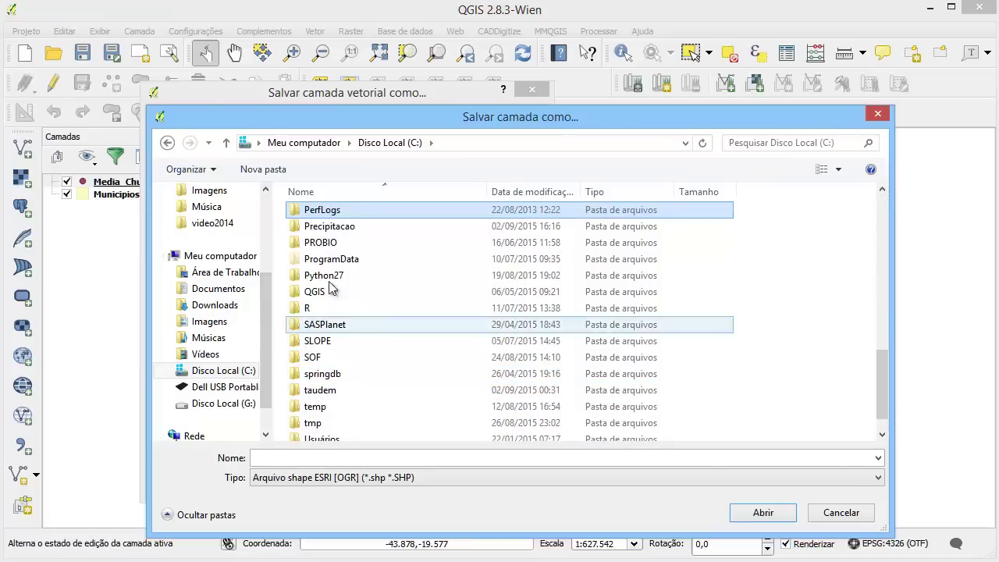
double_click(324, 226)
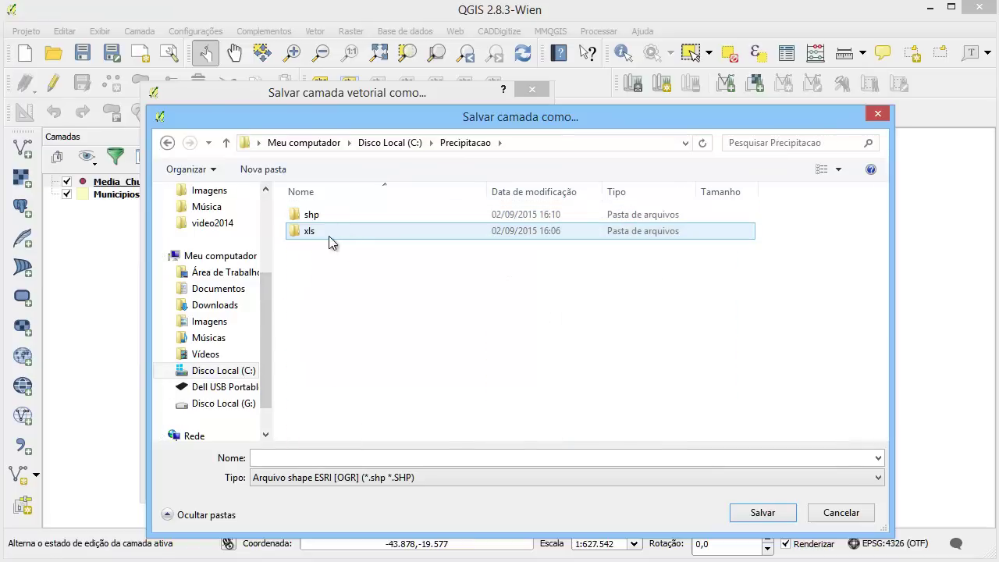
double_click(328, 221)
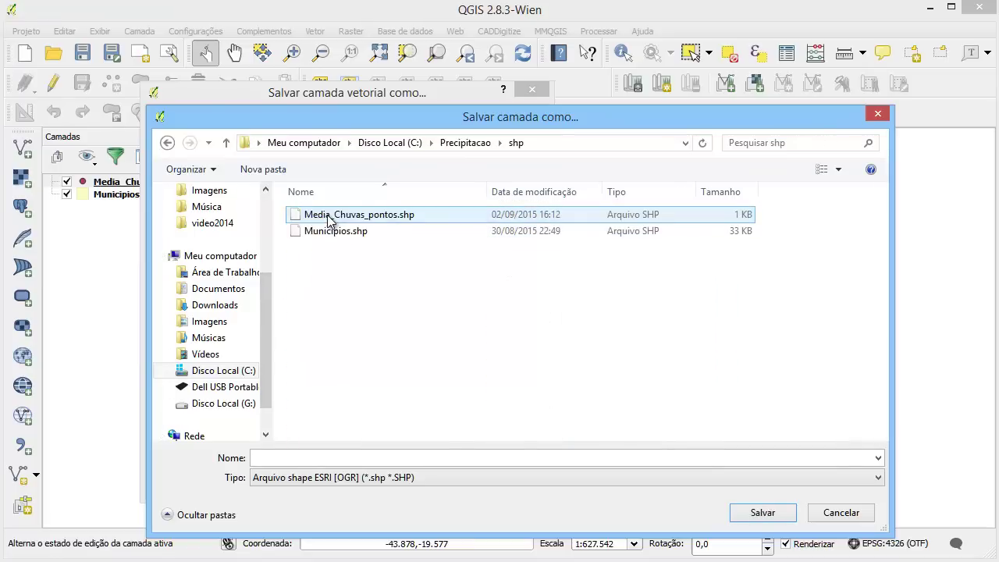
Name the output Media_Chuvas_pontos_utm23s.shp, based on the existing points file name, and export the layer
left_click(367, 215)
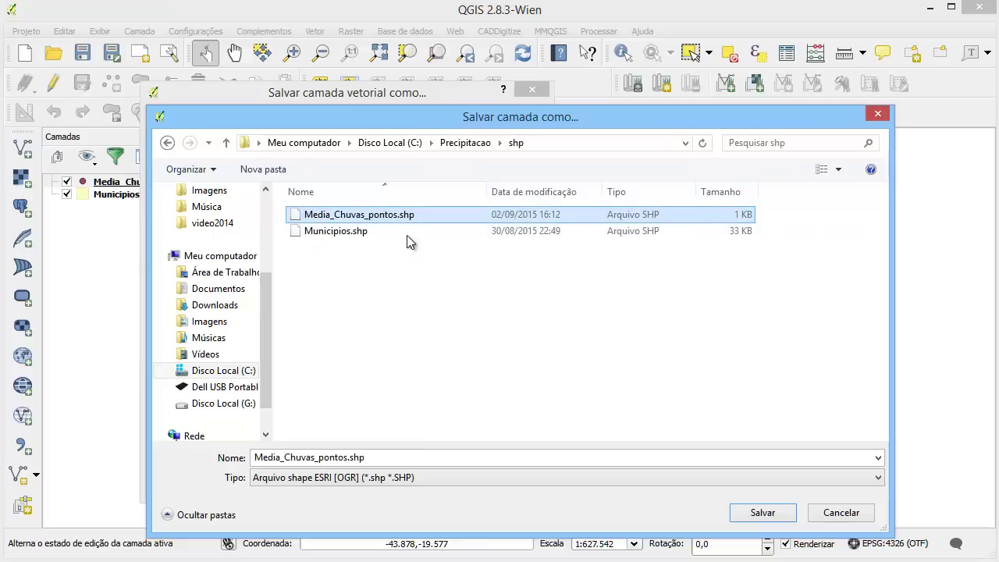
double_click(350, 457)
left_click(351, 458)
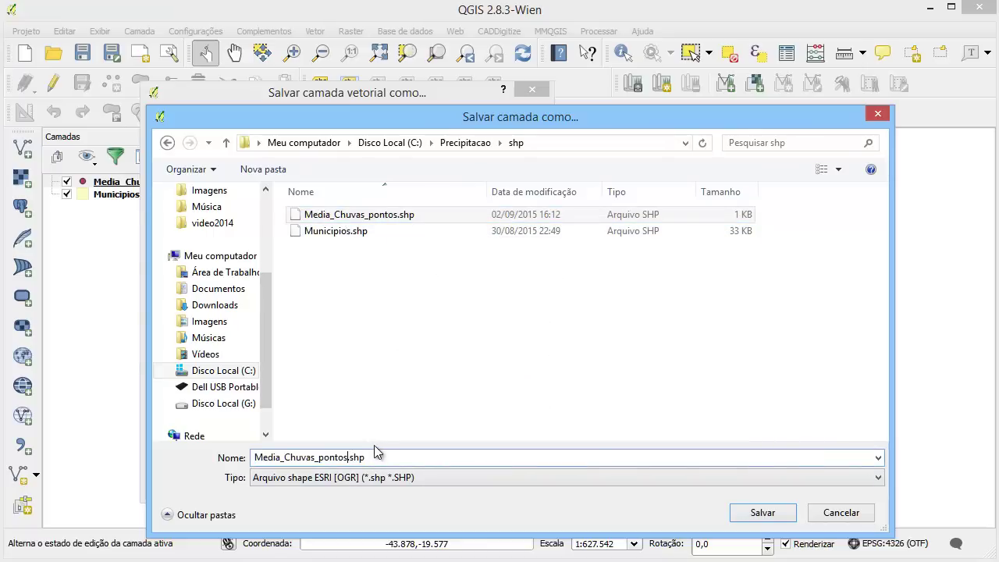
type("_utm23s")
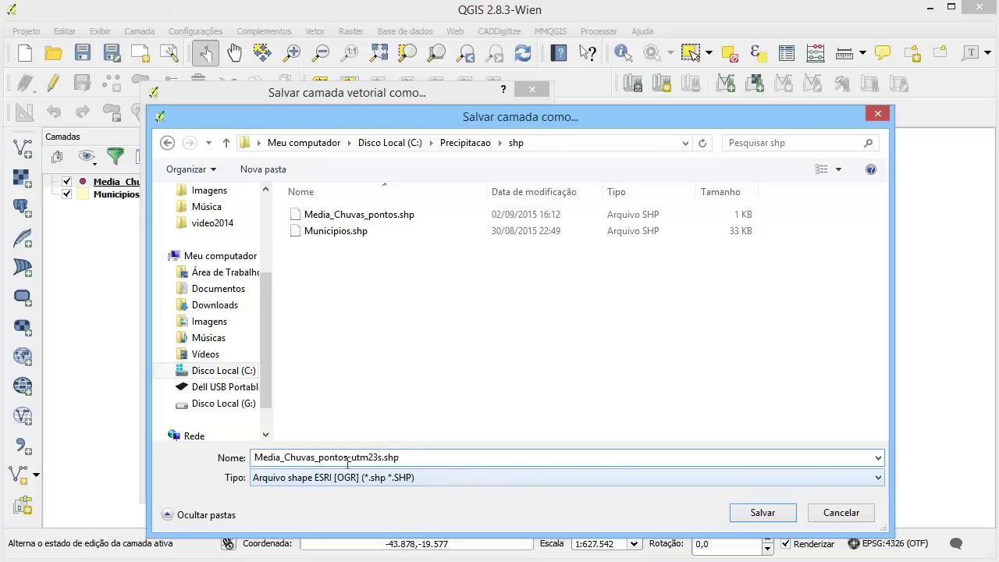
left_click(761, 515)
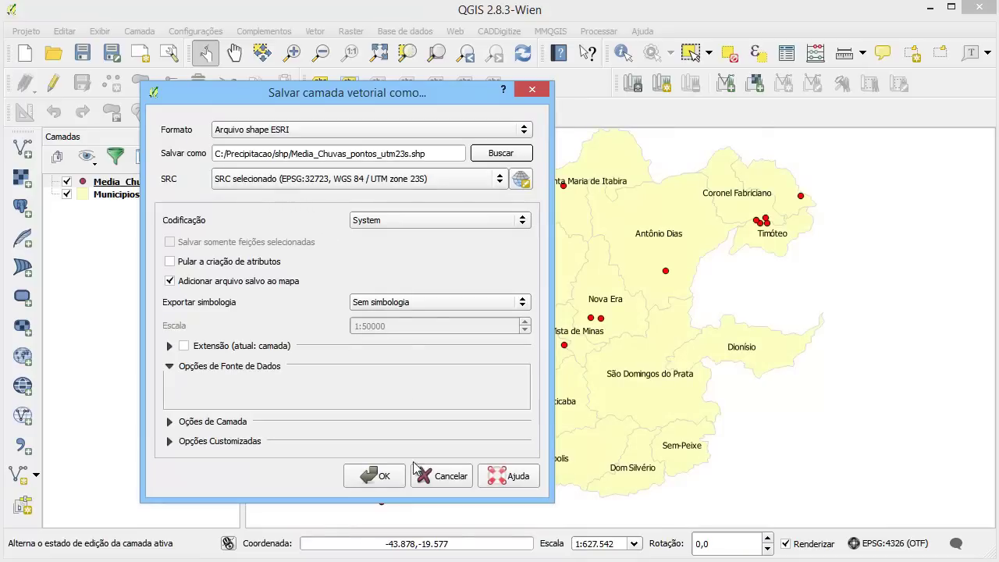
left_click(375, 474)
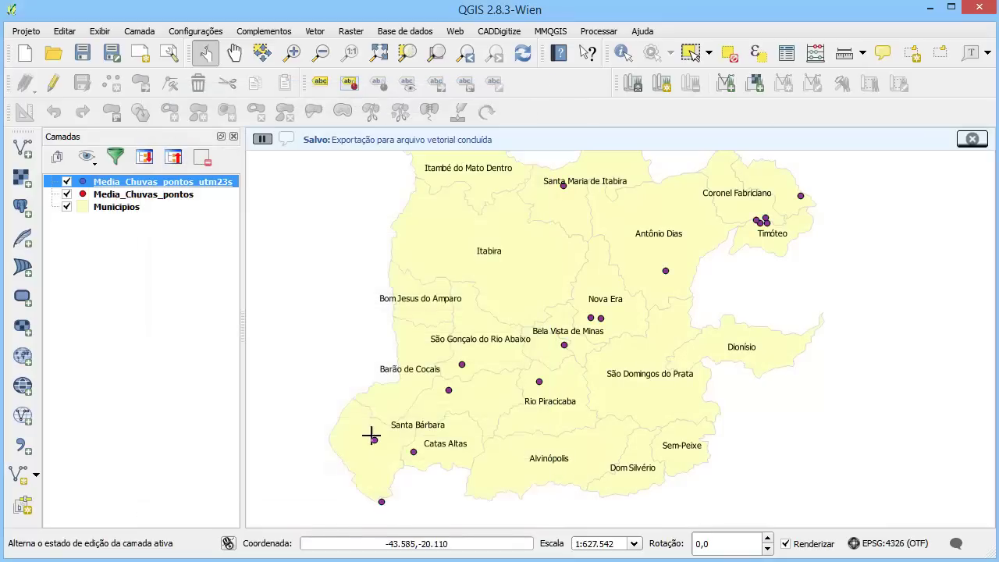
Begin saving the Municipios layer as a new shapefile with its coordinate reference system set to WGS 84 / UTM zone 23S, EPSG:32723
left_click(168, 196)
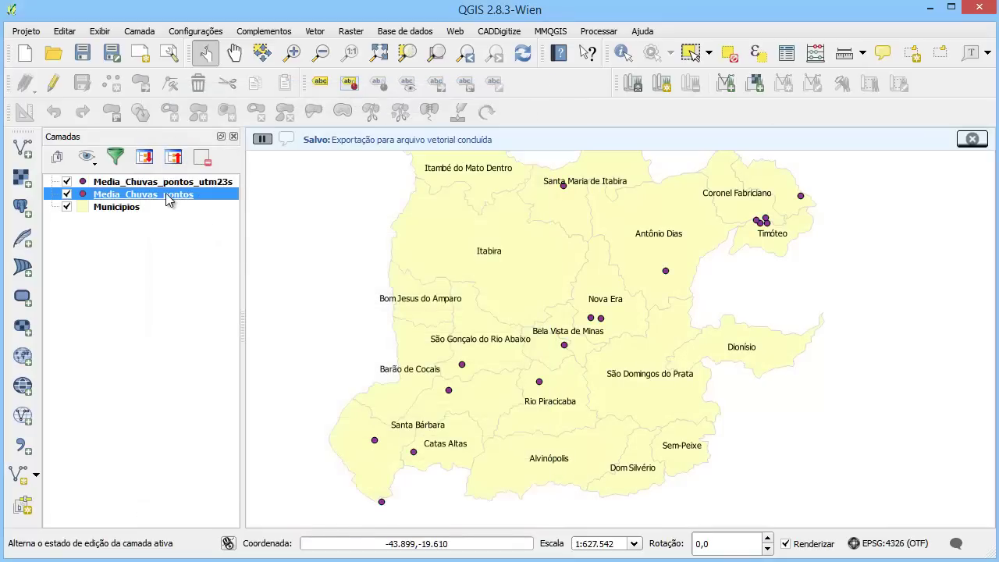
left_click(122, 208)
right_click(126, 209)
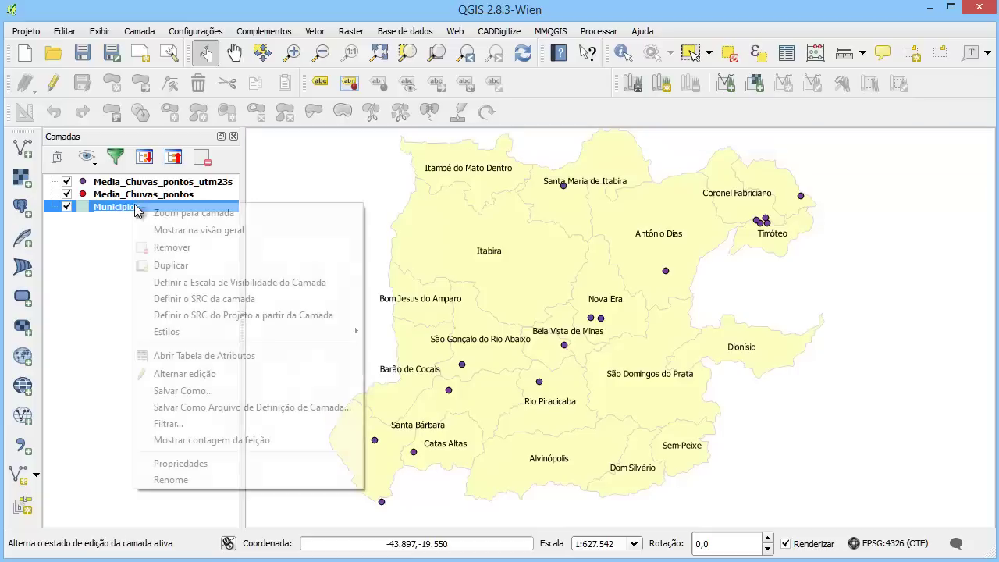
left_click(323, 384)
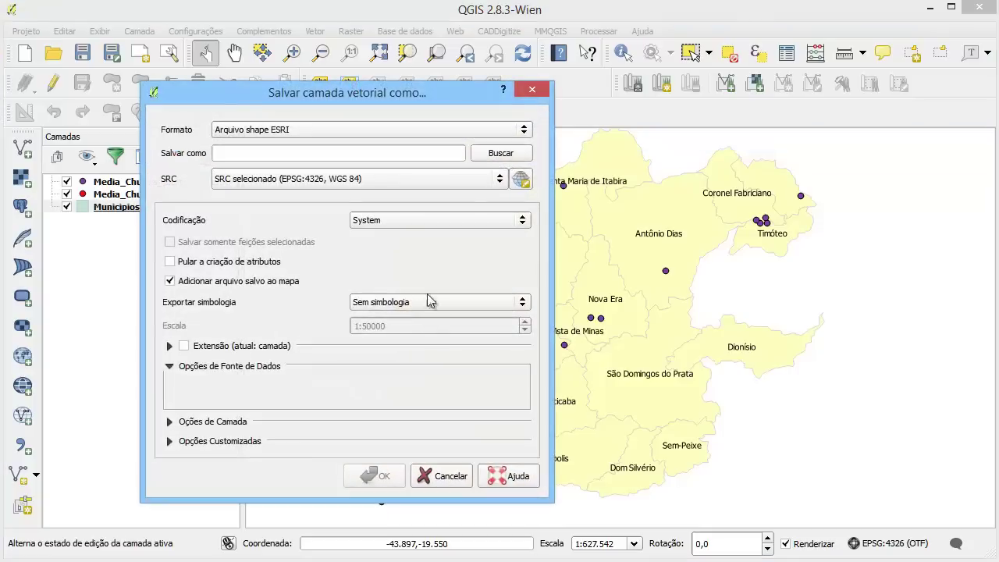
left_click(520, 180)
left_click(484, 282)
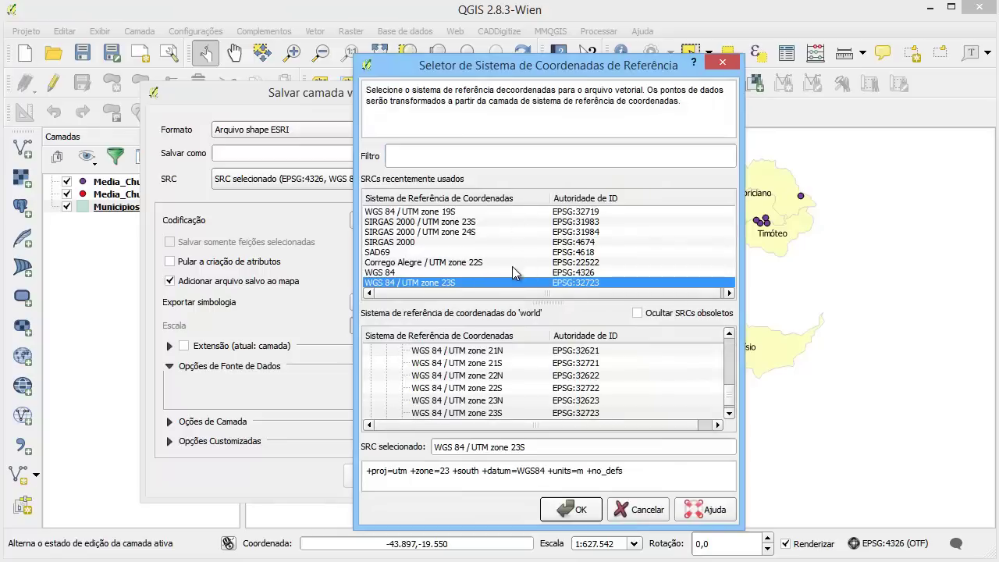
left_click(567, 511)
Name the municipalities output Municipios_utm23s.shp in the Precipitacao shp folder and export it
left_click(504, 153)
left_click(336, 248)
left_click(300, 458)
left_click(301, 459)
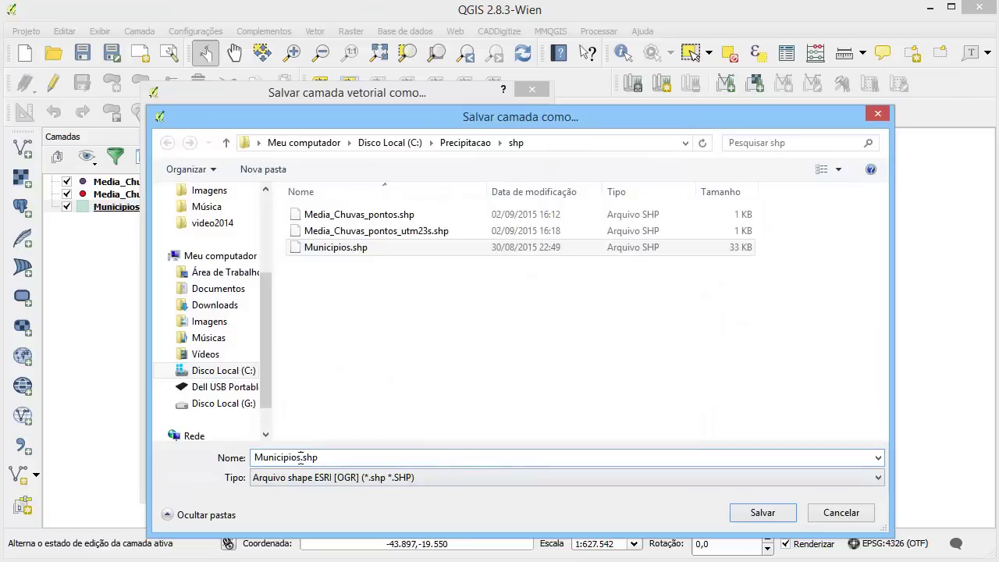
type("_utm23")
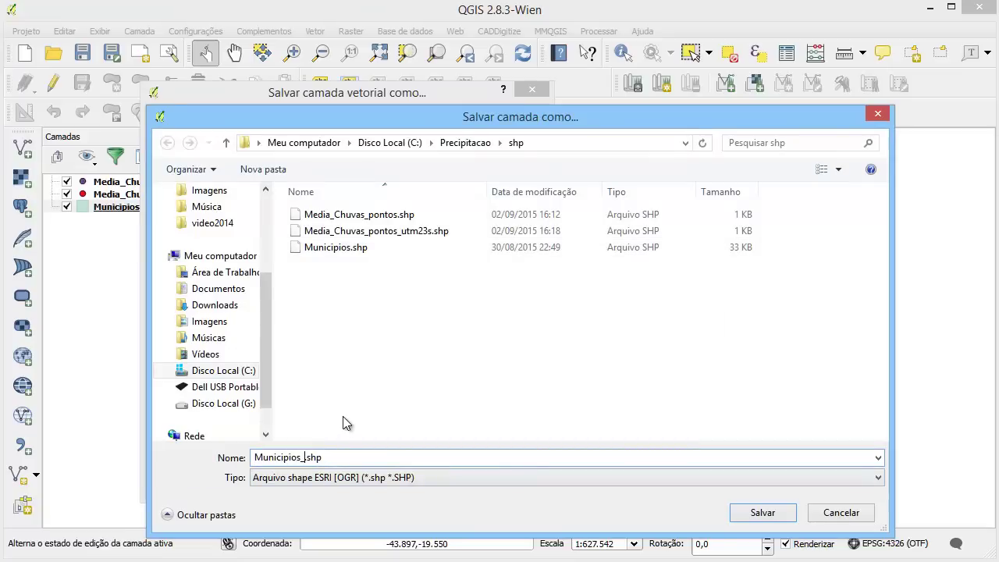
type("s.")
left_click(769, 516)
left_click(382, 475)
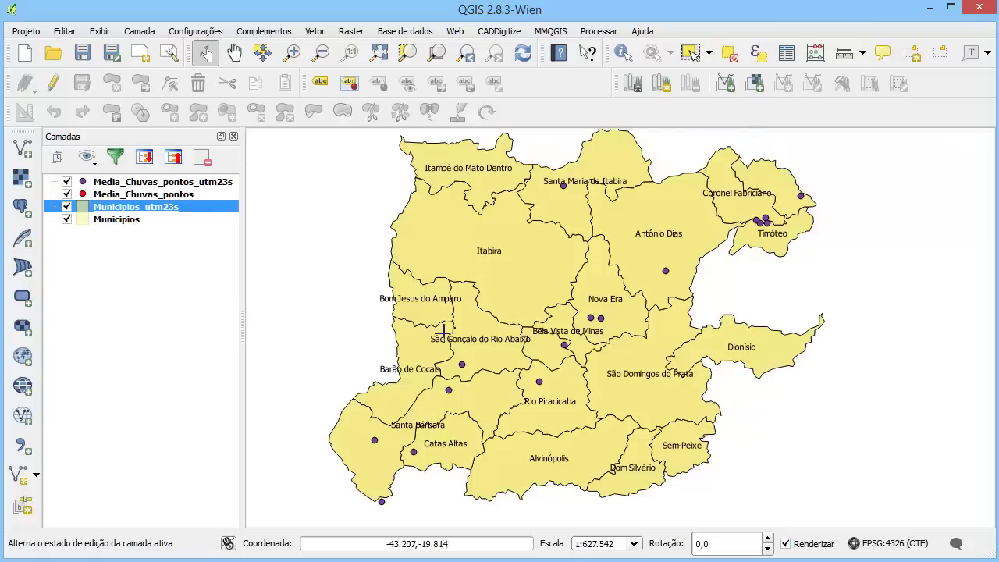
Start a new project, discarding the current one, and add the Media_Chuvas_pontos_utm23s.shp and Municipios_utm23s.shp vector layers
left_click(25, 59)
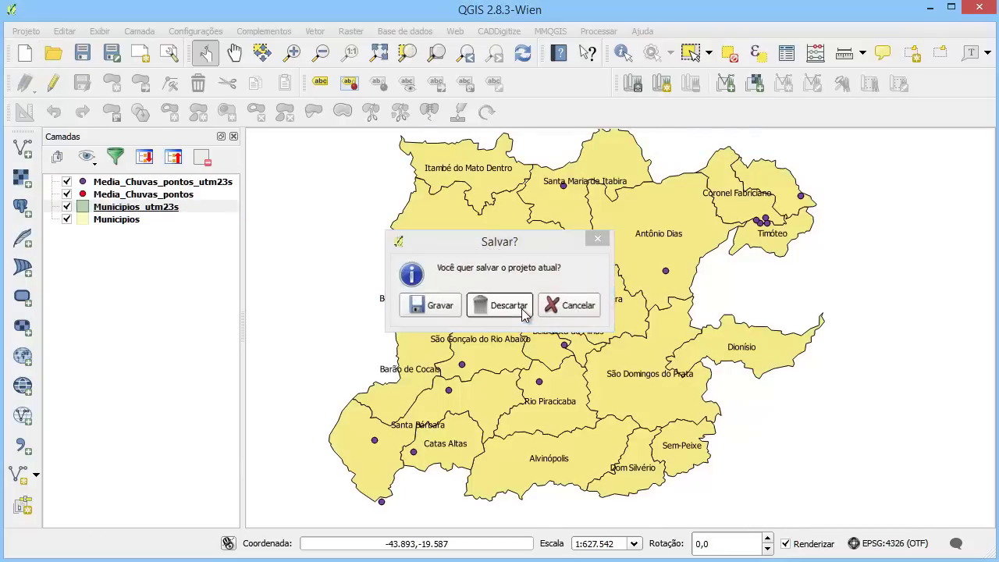
left_click(502, 301)
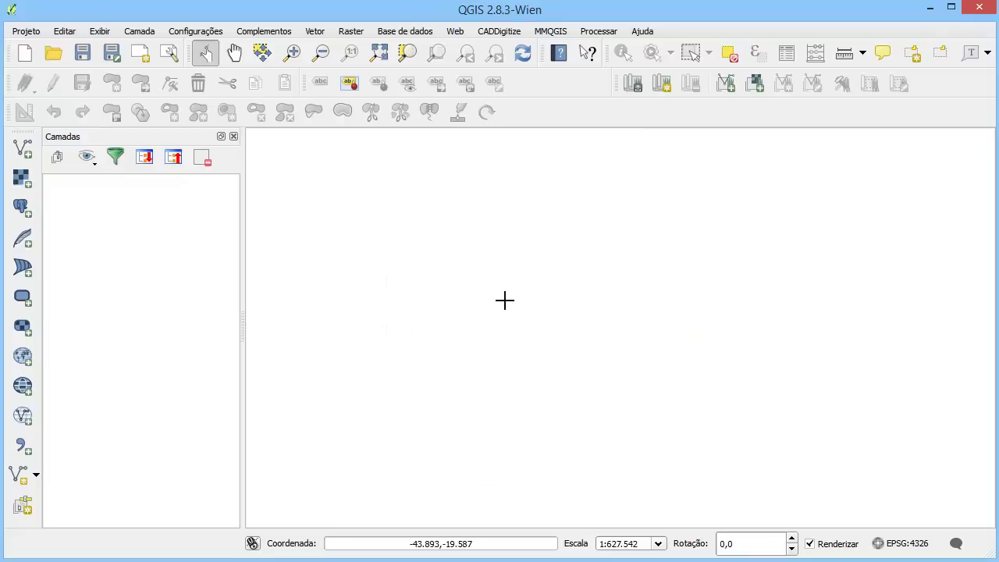
left_click(26, 150)
left_click(446, 250)
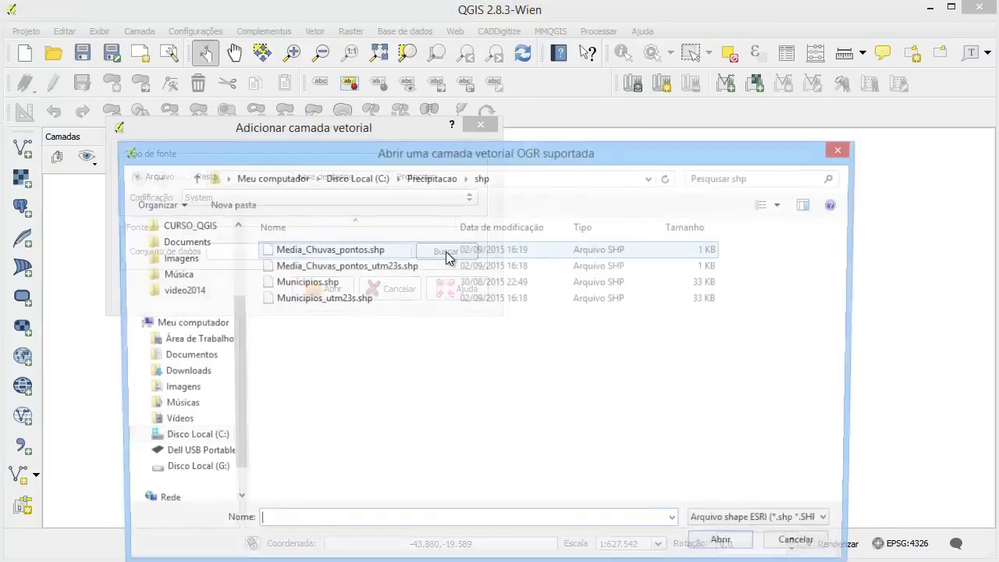
left_click_drag(380, 152, 421, 72)
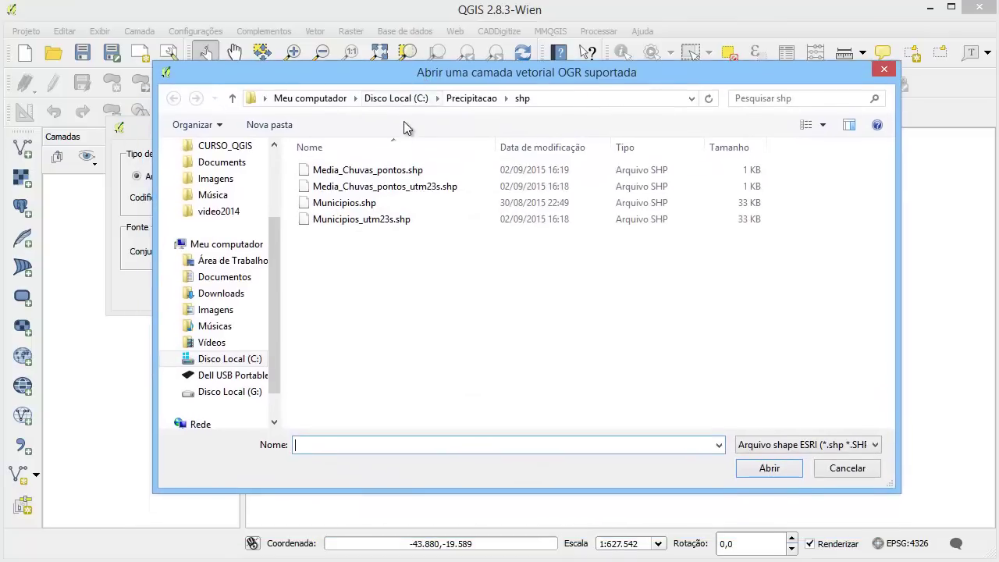
left_click(370, 171)
left_click(374, 186)
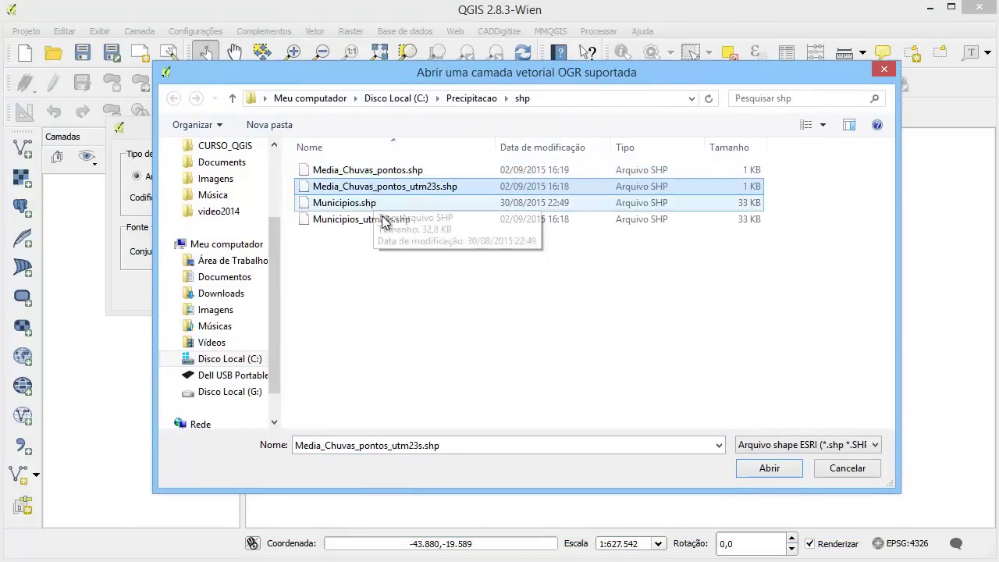
left_click(386, 220, "ctrl")
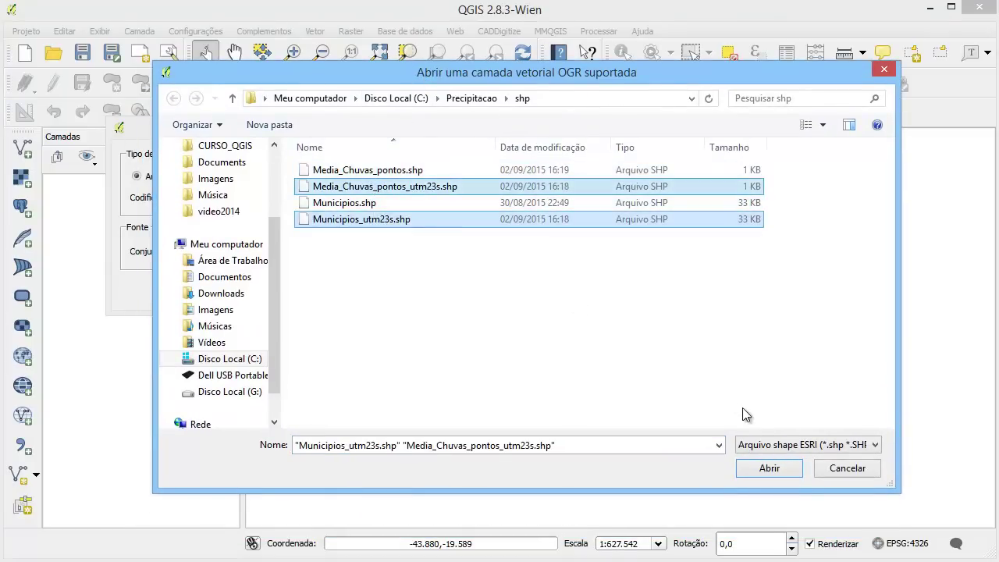
left_click(790, 470)
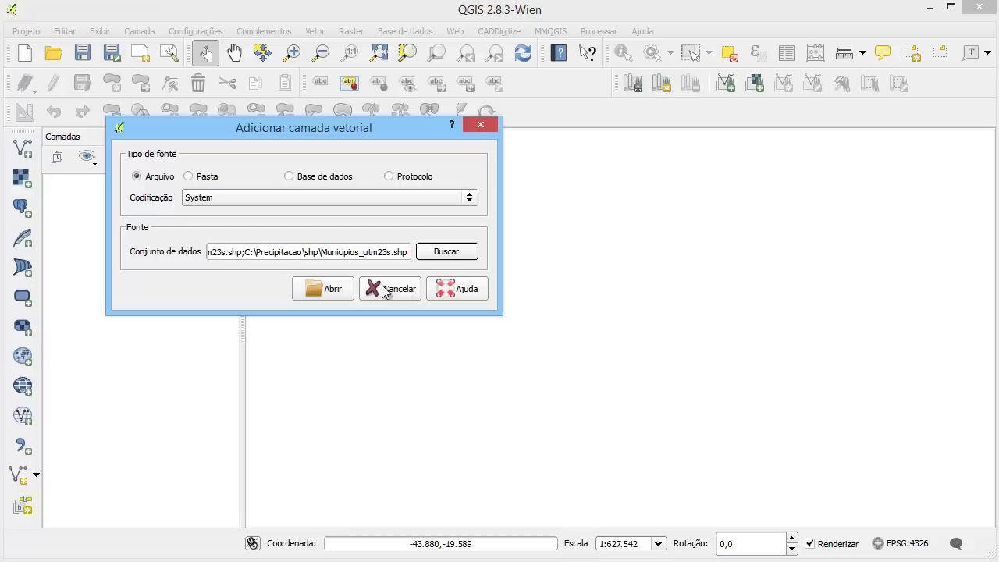
left_click(320, 288)
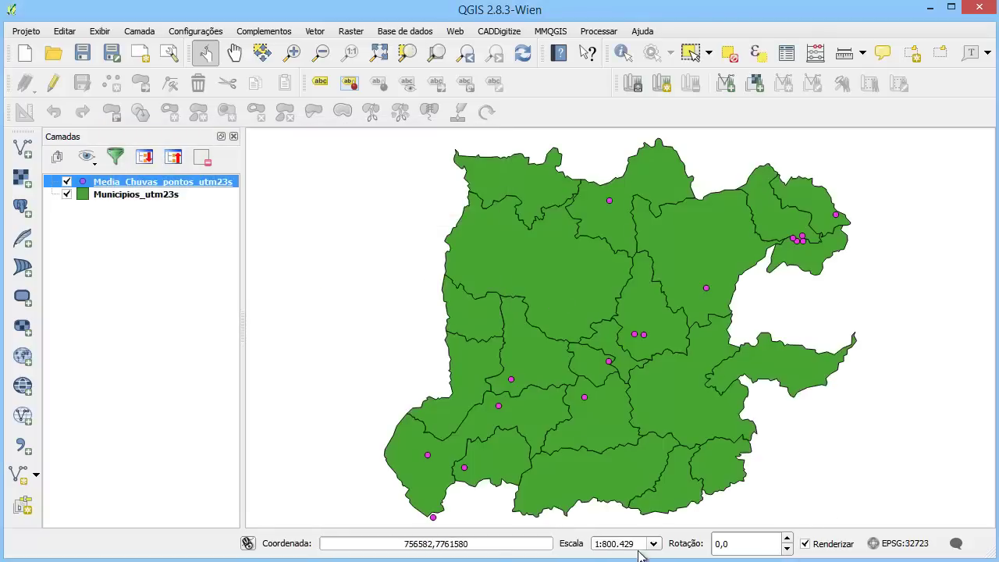
mouse_move(476, 544)
left_mouse_down()
mouse_move(391, 545)
mouse_move(483, 545)
left_mouse_up()
left_click(389, 546)
left_click(476, 546)
left_click_drag(402, 544, 509, 544)
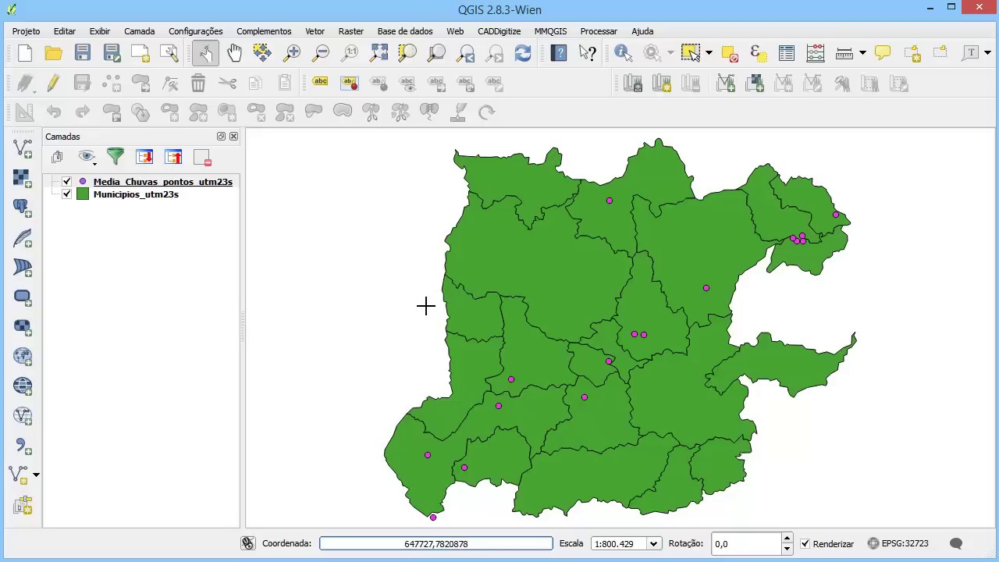
Apply the preset fill symbol simb1 to the Municipios_utm23s layer
left_click(136, 195)
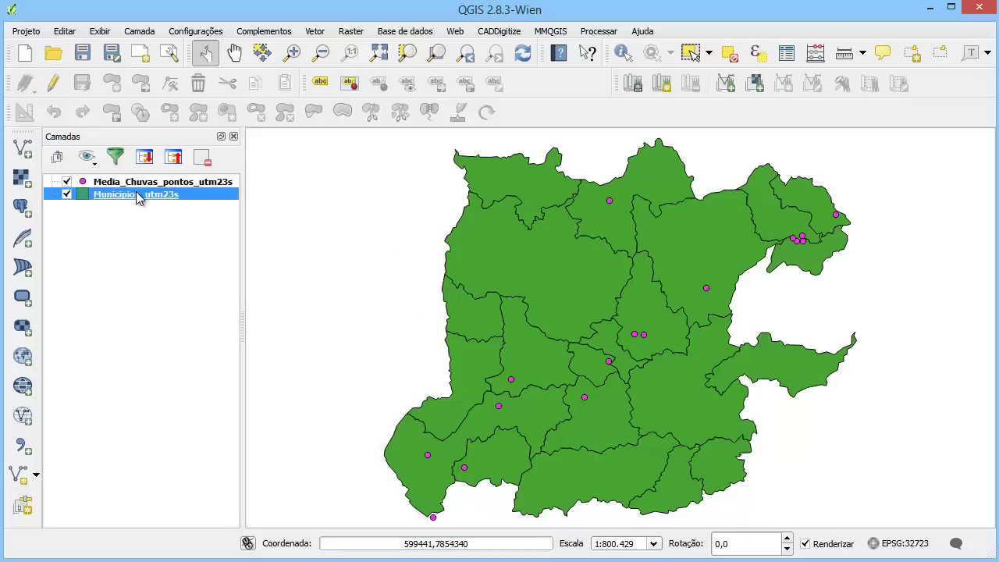
double_click(137, 195)
left_click(672, 195)
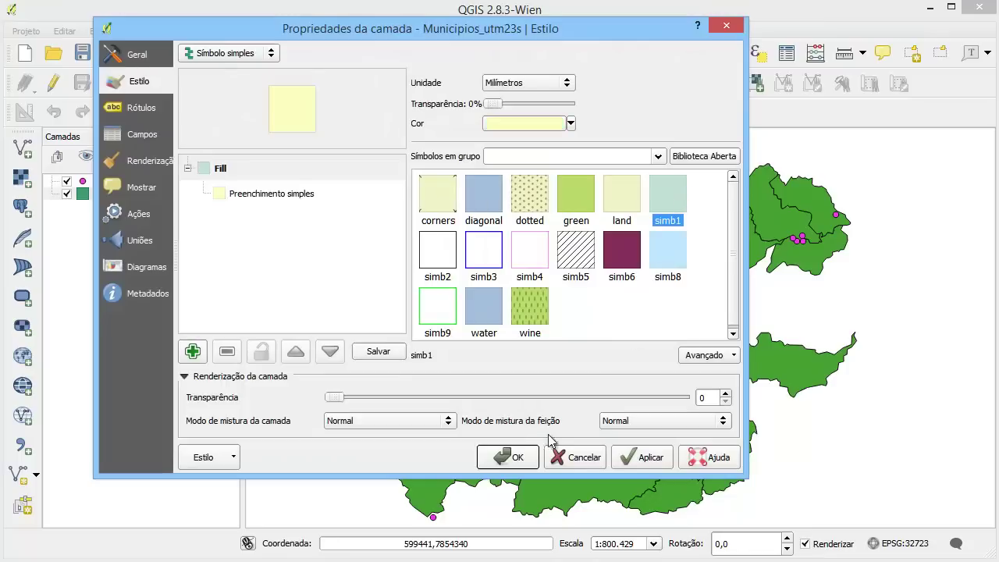
left_click(503, 457)
Set the marker colour of the Media_Chuvas_pontos_utm23s layer to blue
left_click(121, 184)
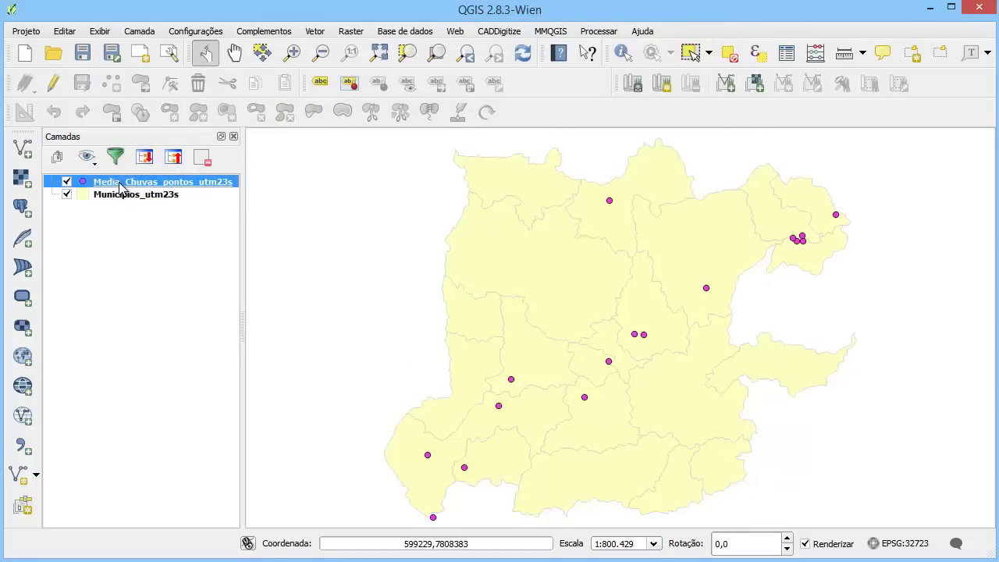
double_click(151, 183)
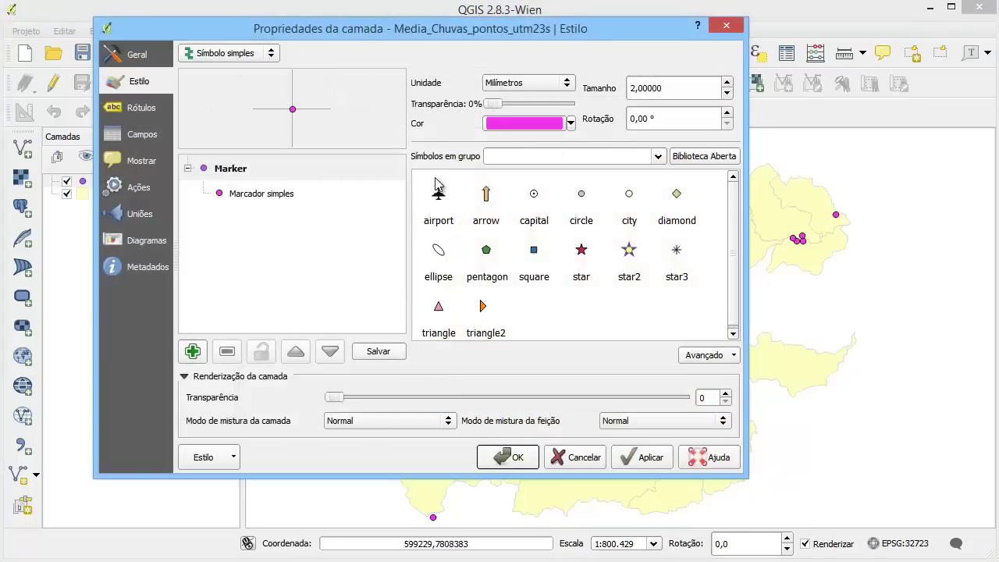
left_click(571, 122)
left_click(508, 160)
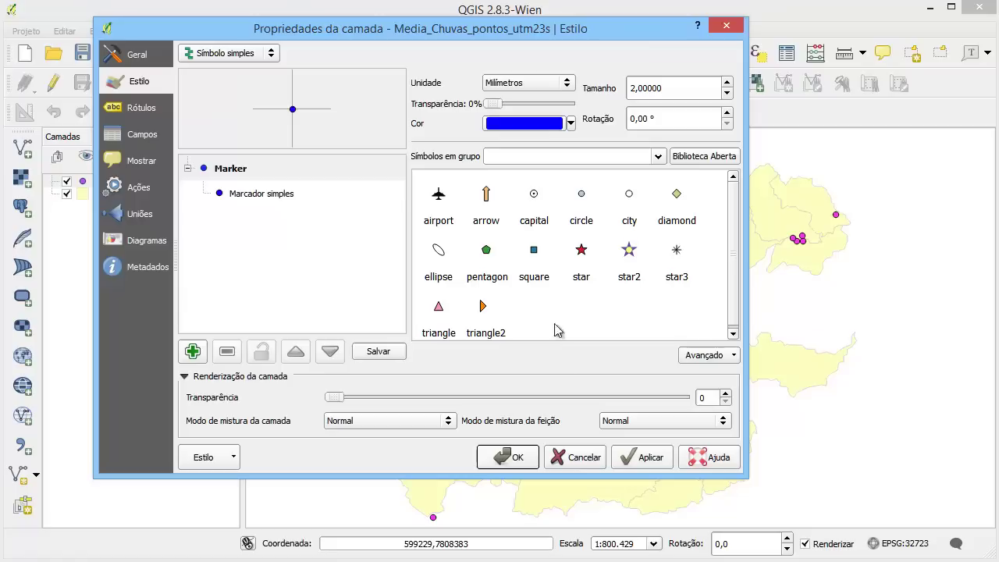
left_click(508, 456)
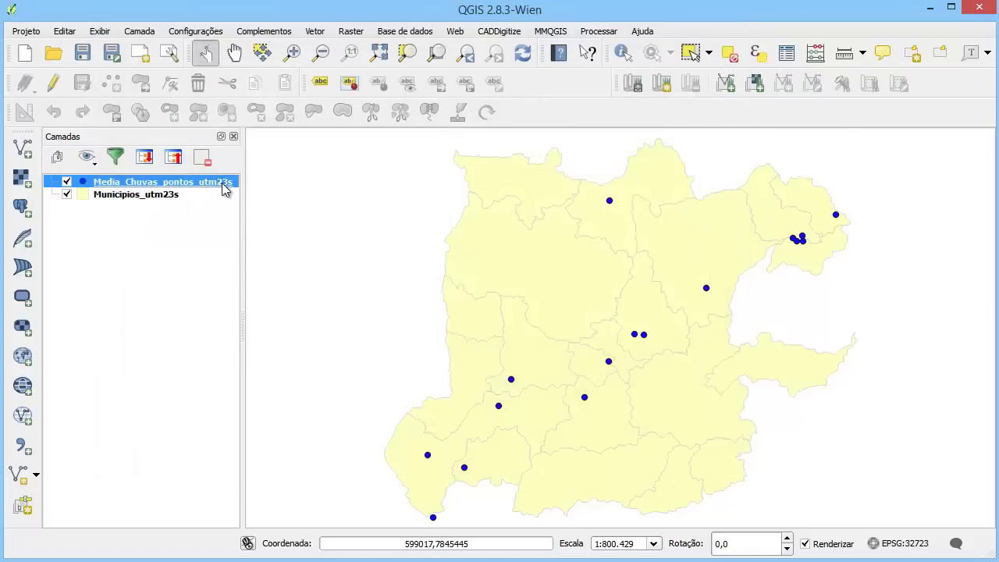
Label the points of the Media_Chuvas_pontos_utm23s layer with the ID field
left_click(320, 82)
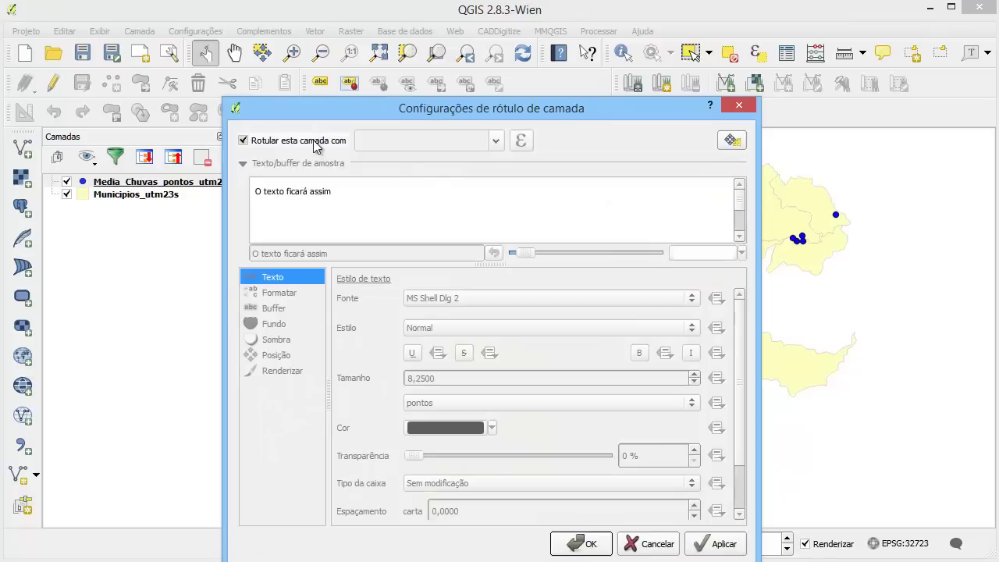
left_click(315, 143)
left_click(473, 142)
left_click(382, 159)
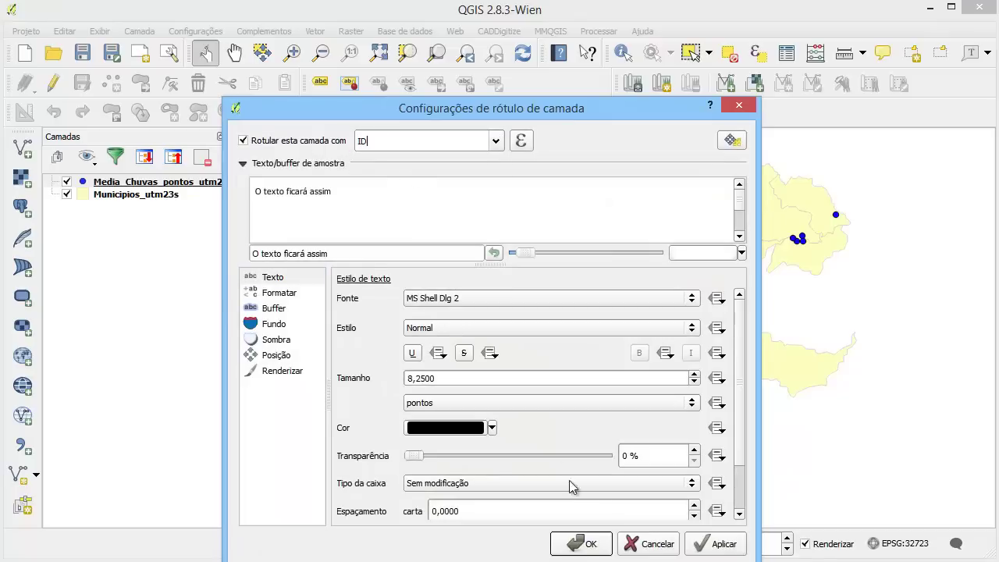
left_click(582, 544)
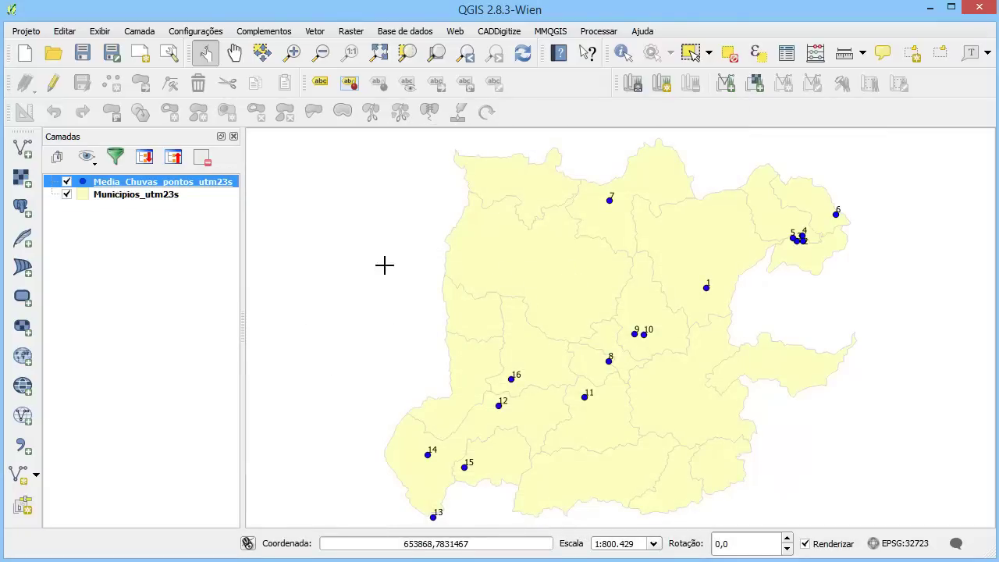
left_click(346, 32)
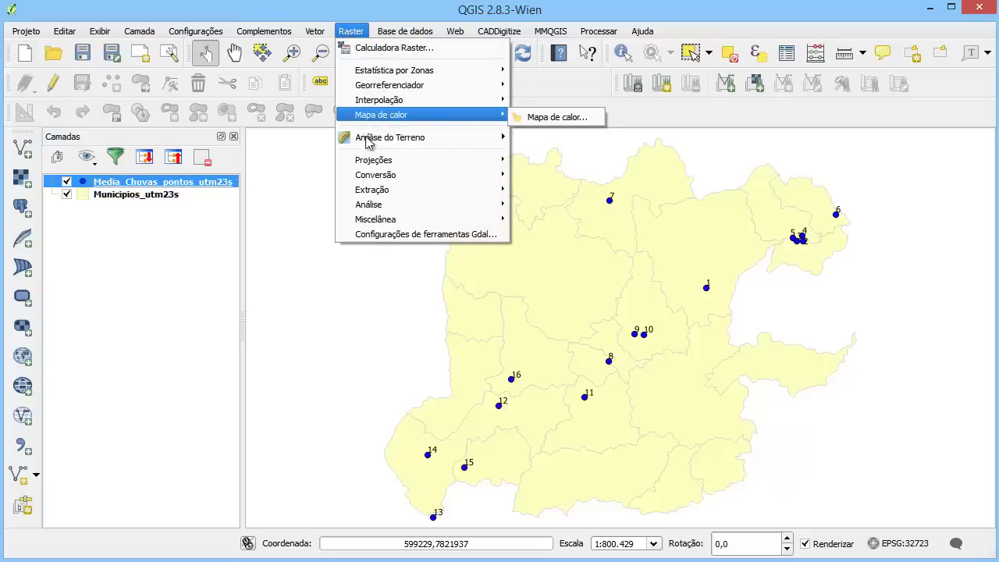
mouse_move(392, 104)
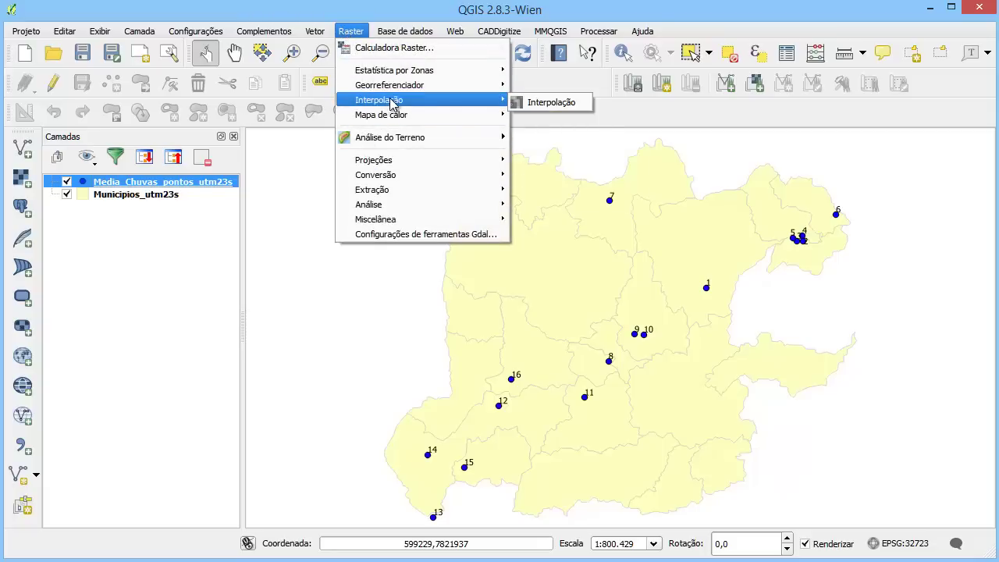
left_click(578, 108)
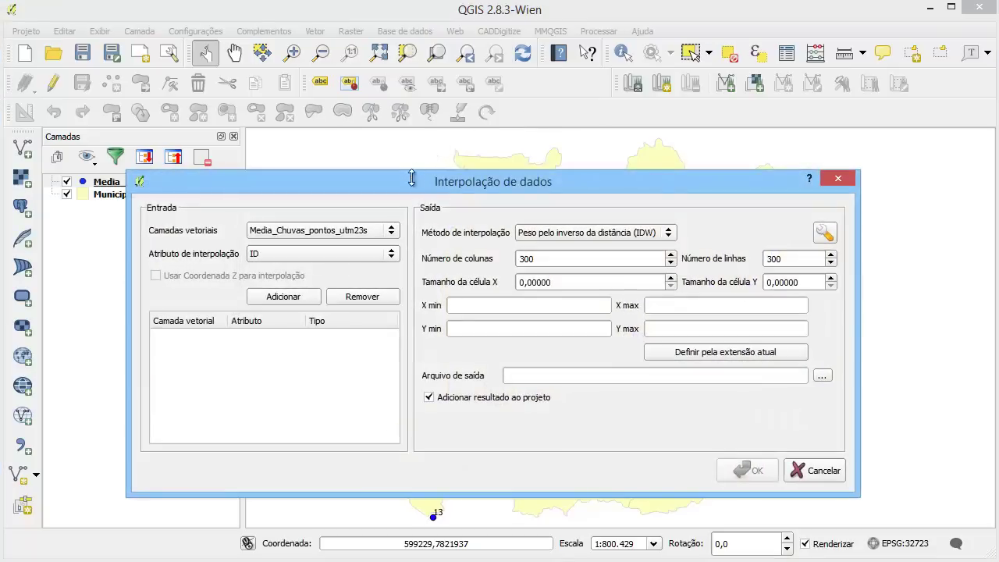
left_click_drag(420, 181, 457, 145)
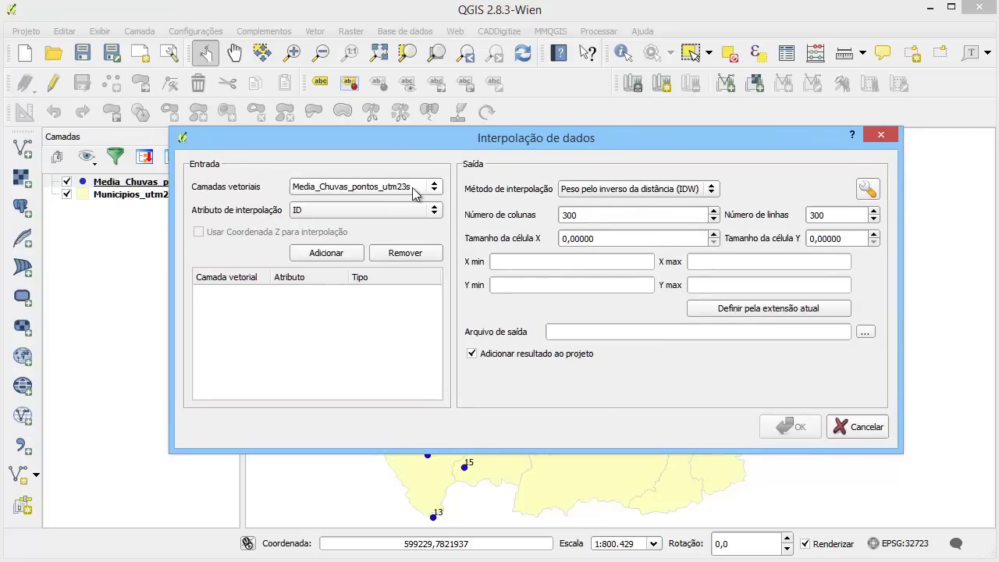
left_click(412, 189)
left_click(412, 187)
left_click(324, 216)
left_click(327, 195)
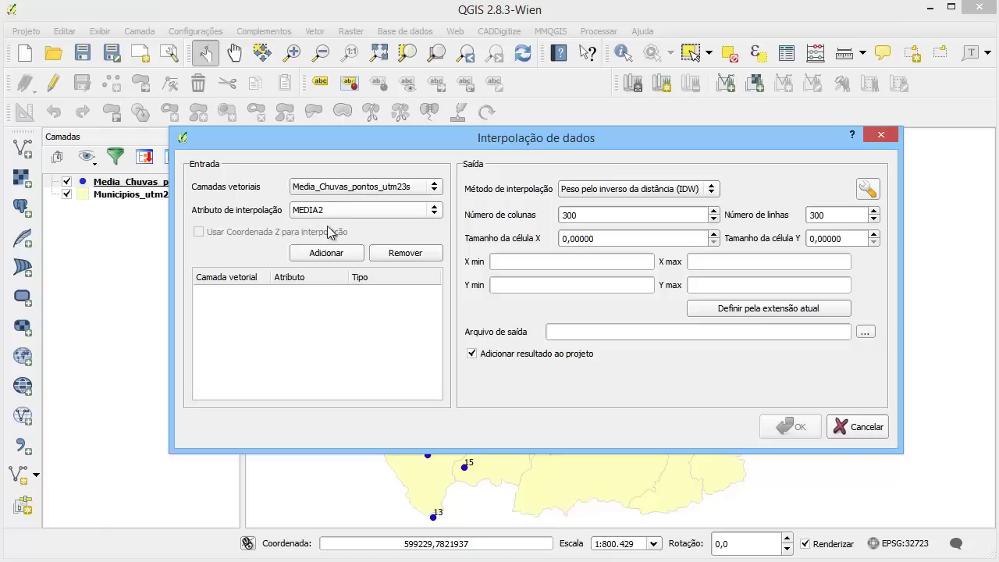
left_click(325, 252)
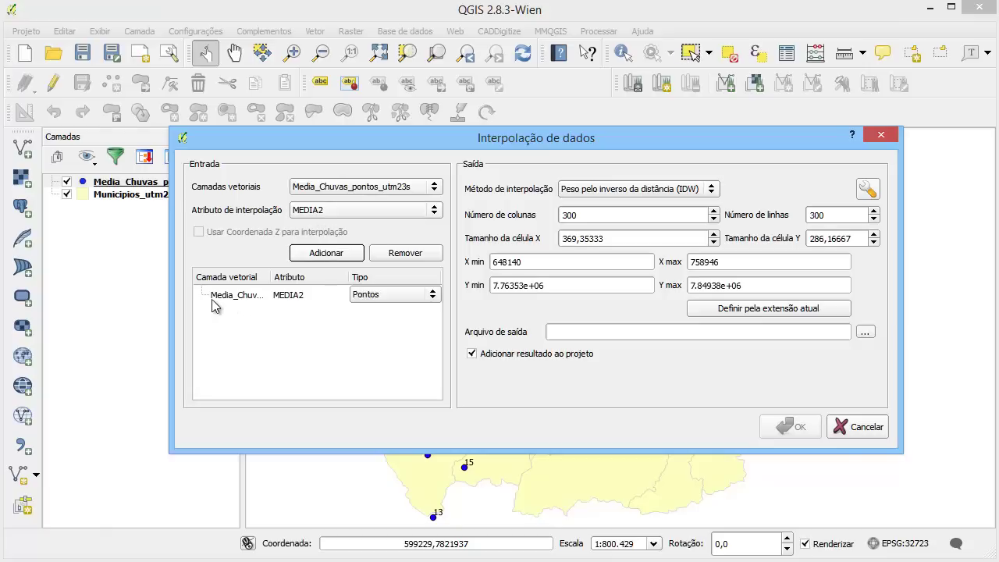
left_click(250, 299)
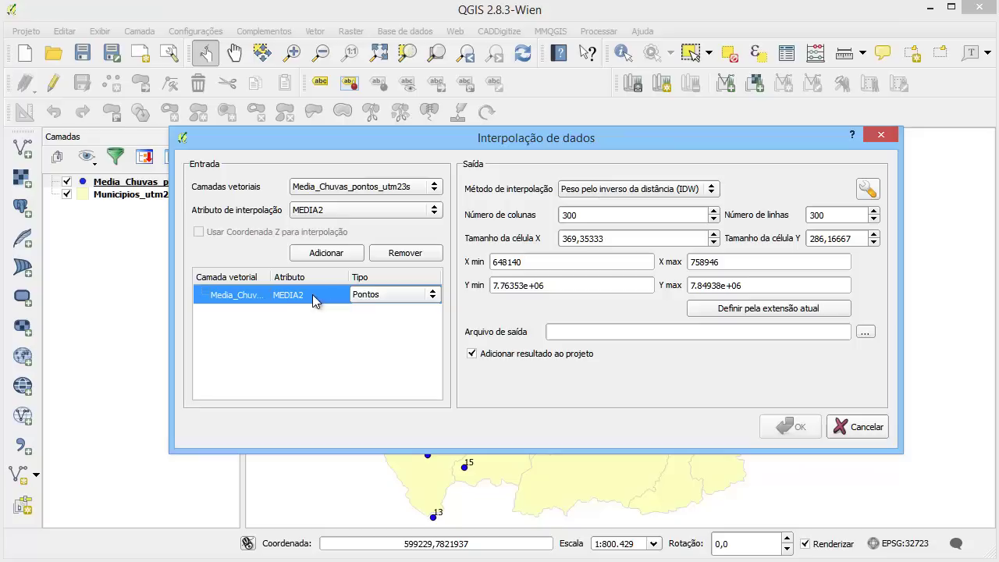
mouse_move(274, 277)
left_mouse_down()
mouse_move(315, 277)
mouse_move(273, 277)
left_mouse_up()
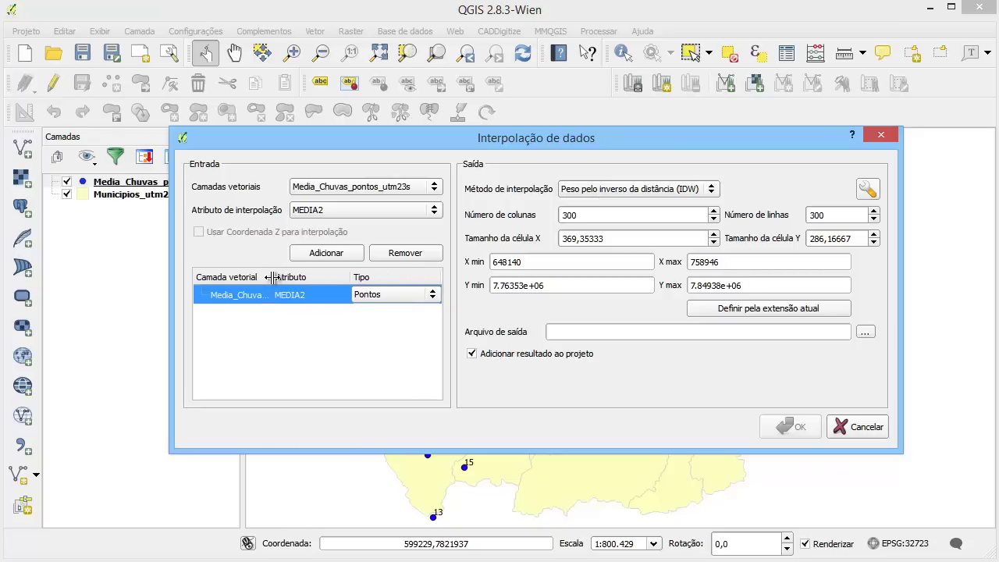
left_click(638, 193)
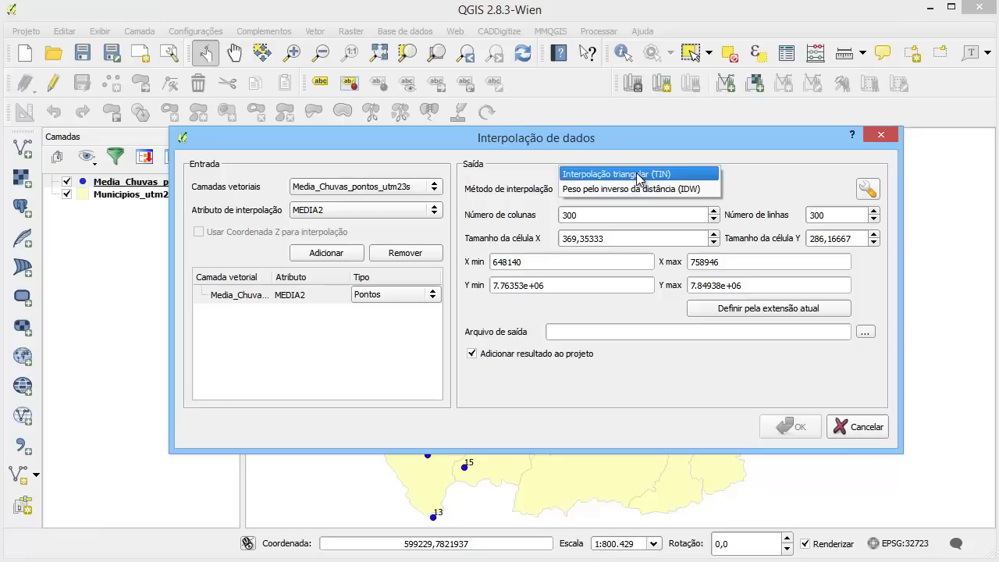
left_click(638, 175)
left_click(647, 190)
left_click(642, 203)
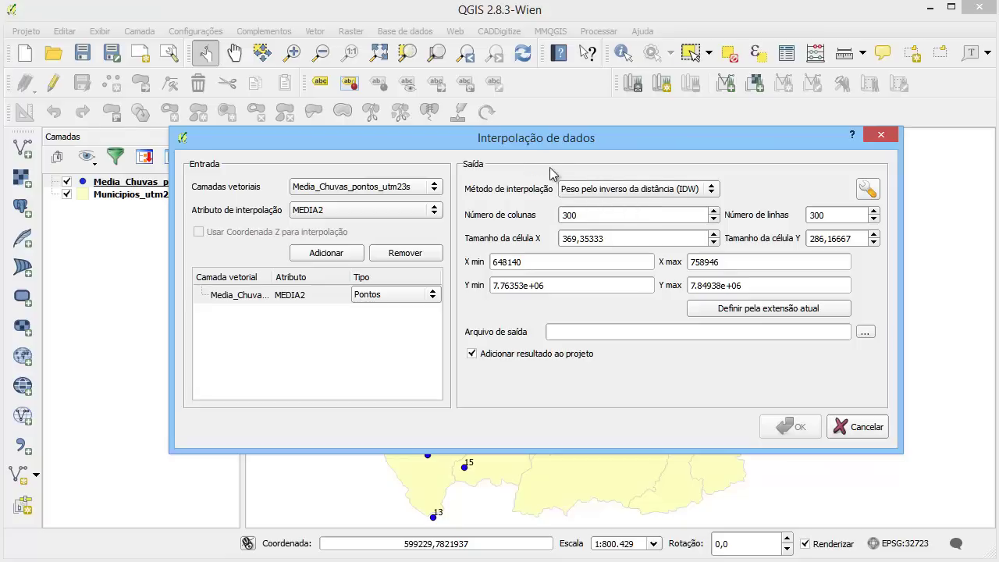
left_click_drag(611, 145, 295, 211)
left_click_drag(394, 178, 241, 181)
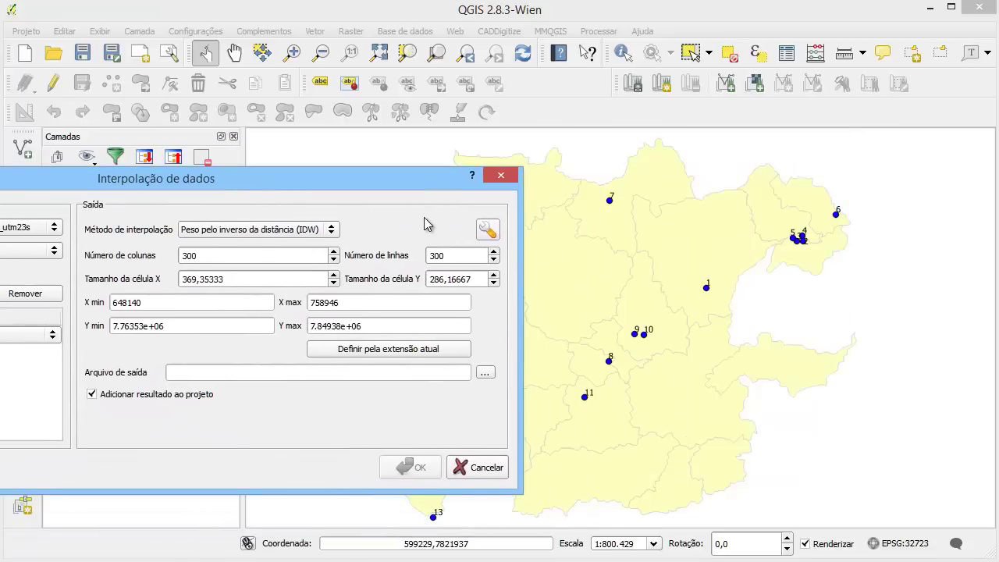
left_click(500, 175)
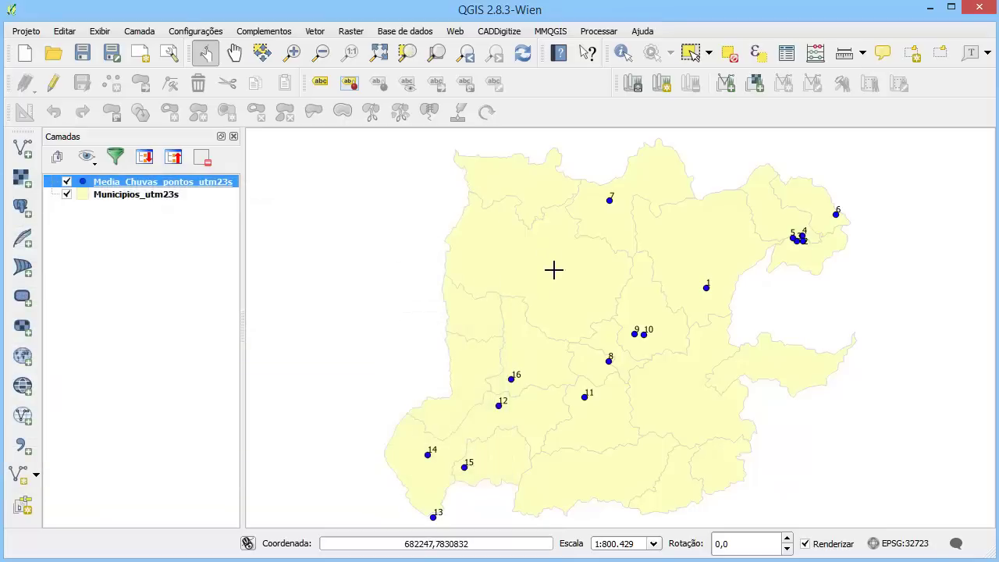
Zoom the map out and reframe it around all municipalities and rainfall points
scroll(526, 204, "down", 1)
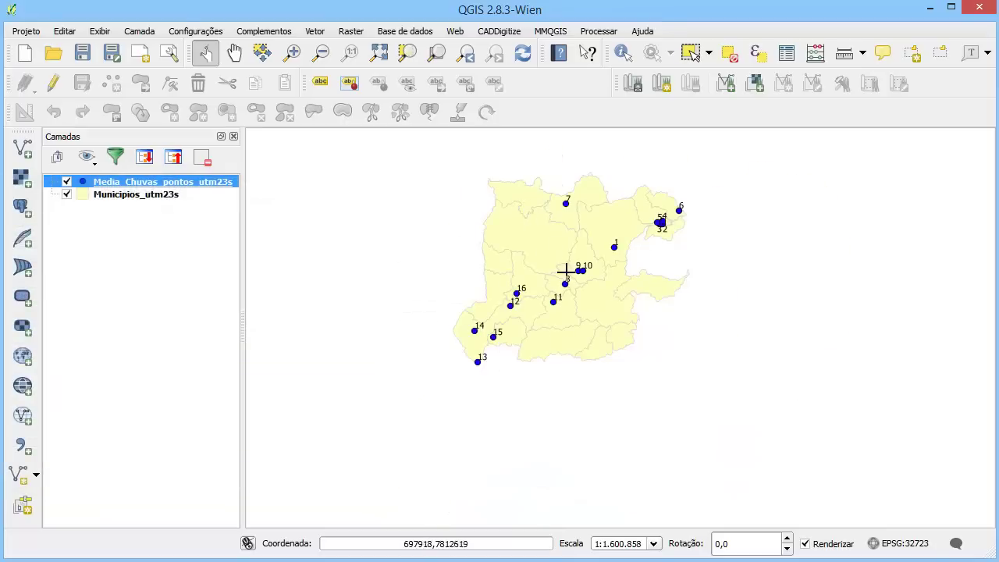
scroll(578, 279, "down", 1)
left_click_drag(554, 223, 589, 284)
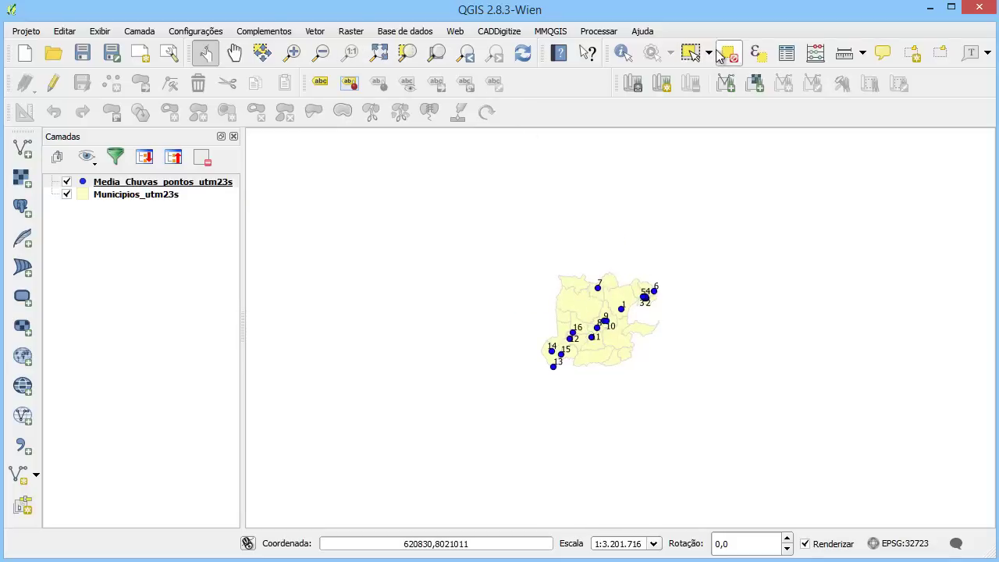
left_click(437, 52)
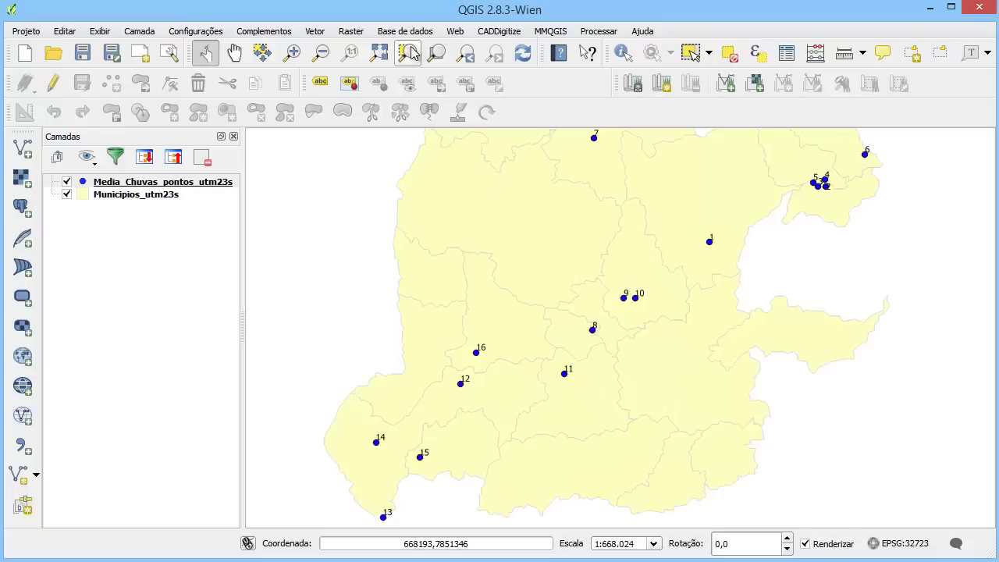
left_click(466, 52)
left_click(292, 53)
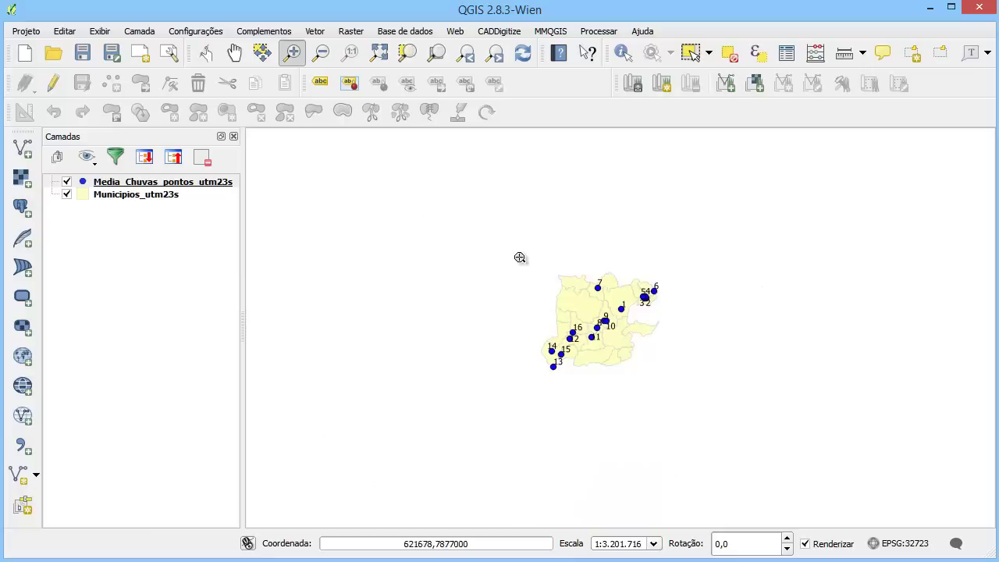
left_click_drag(521, 256, 671, 383)
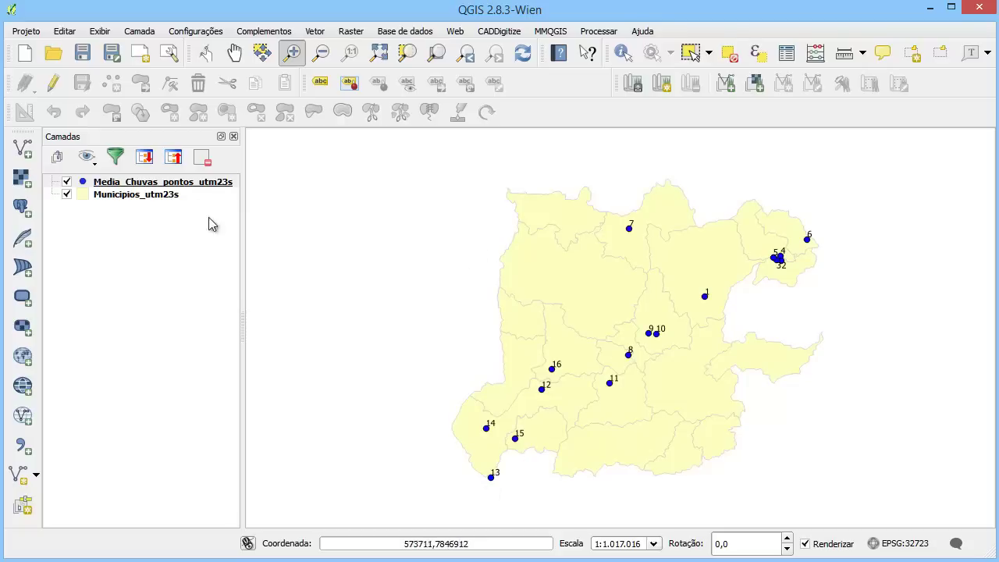
Check the extent of the Media_Chuvas_pontos_utm23s layer and frame the map so every municipality fits with a margin around it
right_click(191, 181)
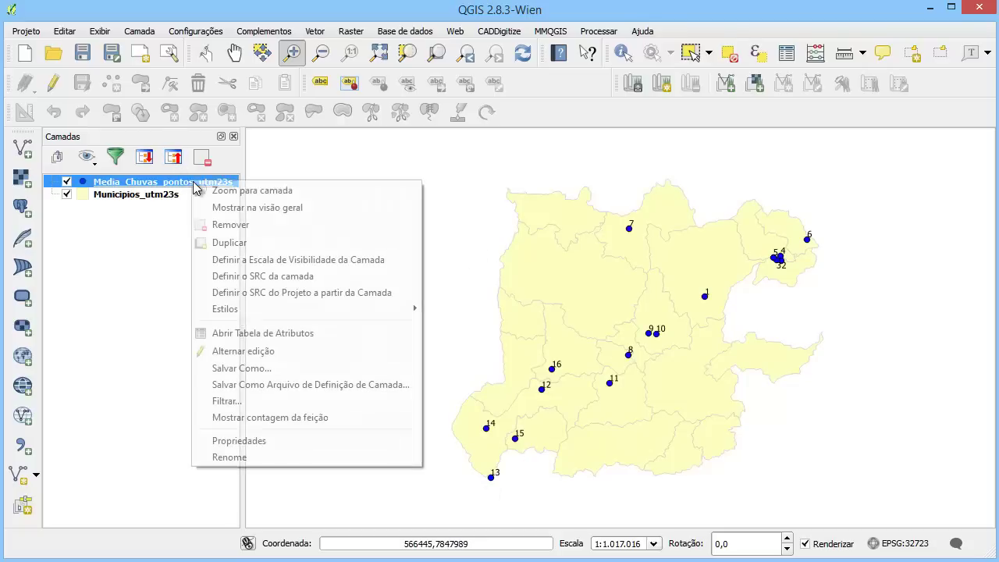
left_click(328, 200)
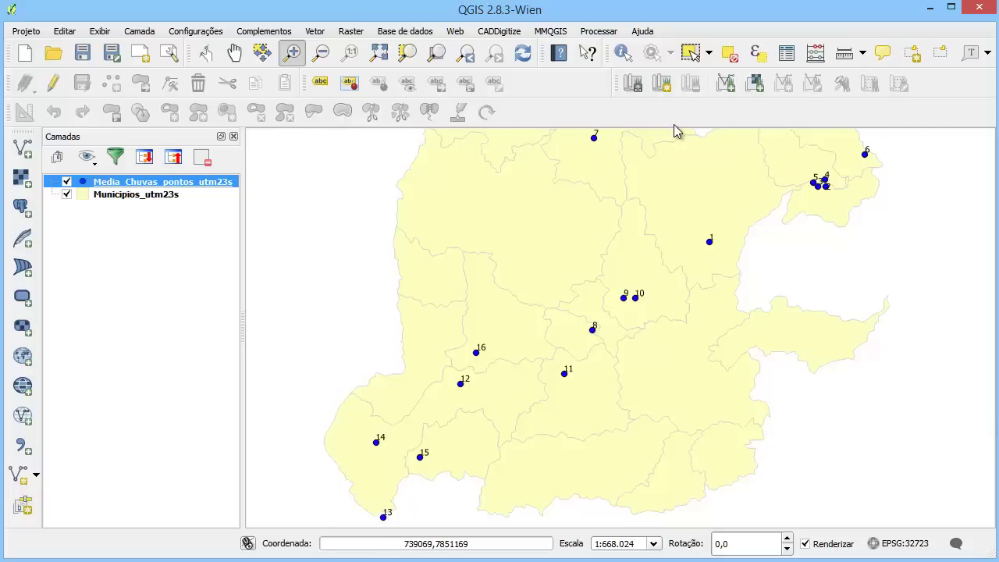
left_click(468, 56)
left_click_drag(438, 169, 838, 494)
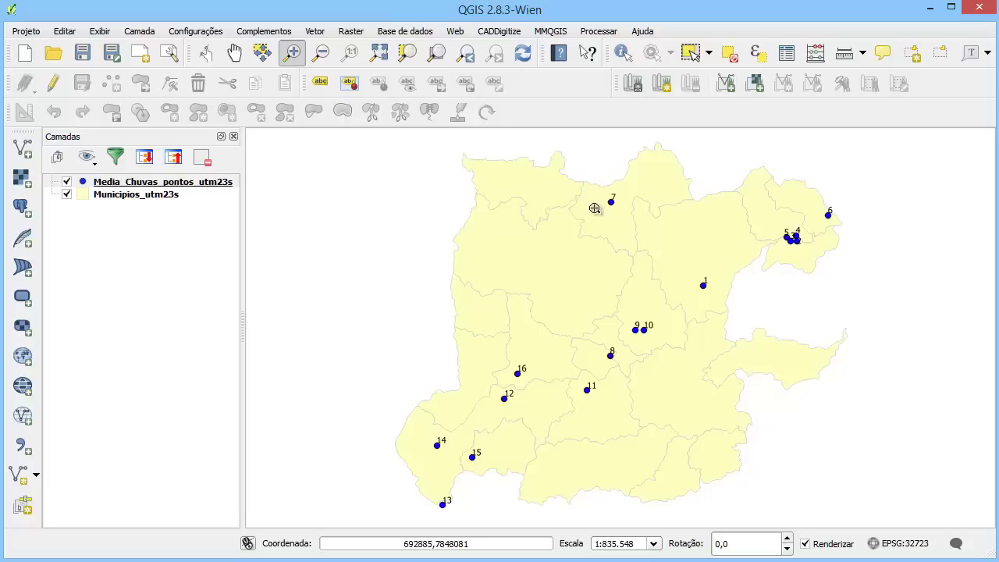
left_click(466, 52)
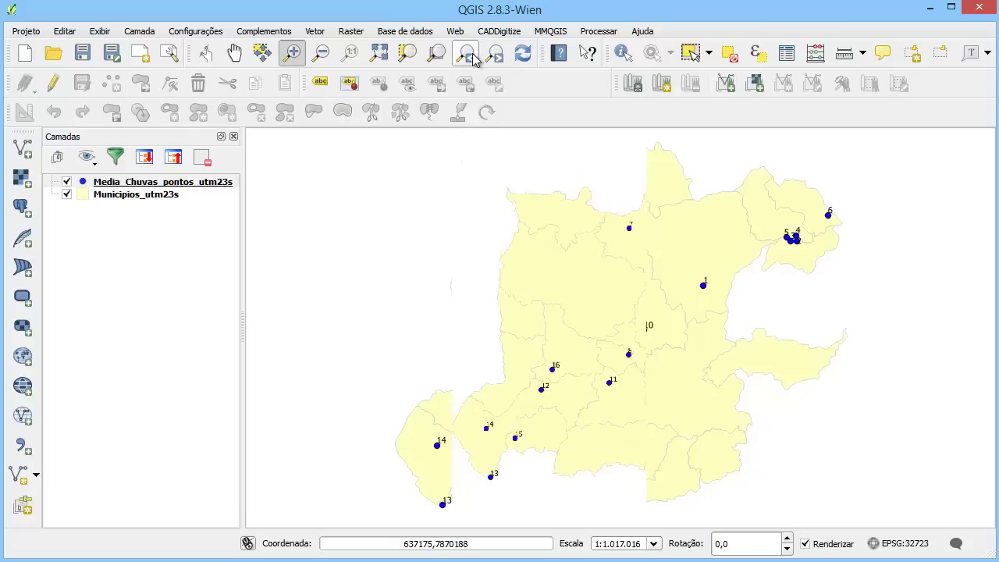
left_click_drag(395, 141, 875, 511)
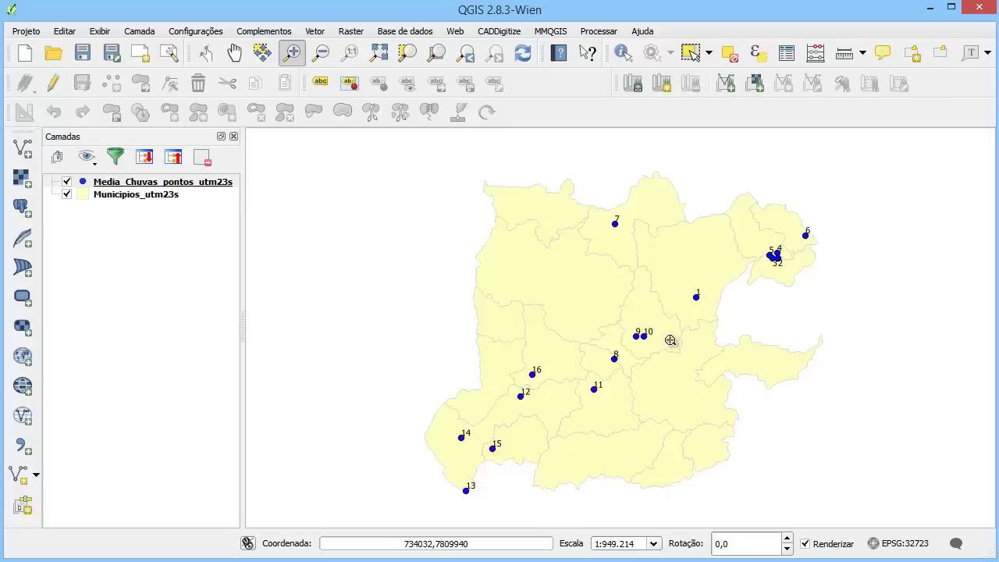
Start a raster interpolation and add Media_Chuvas_pontos_utm23s as the input layer with MEDIA2 as the interpolation attribute
left_click(355, 34)
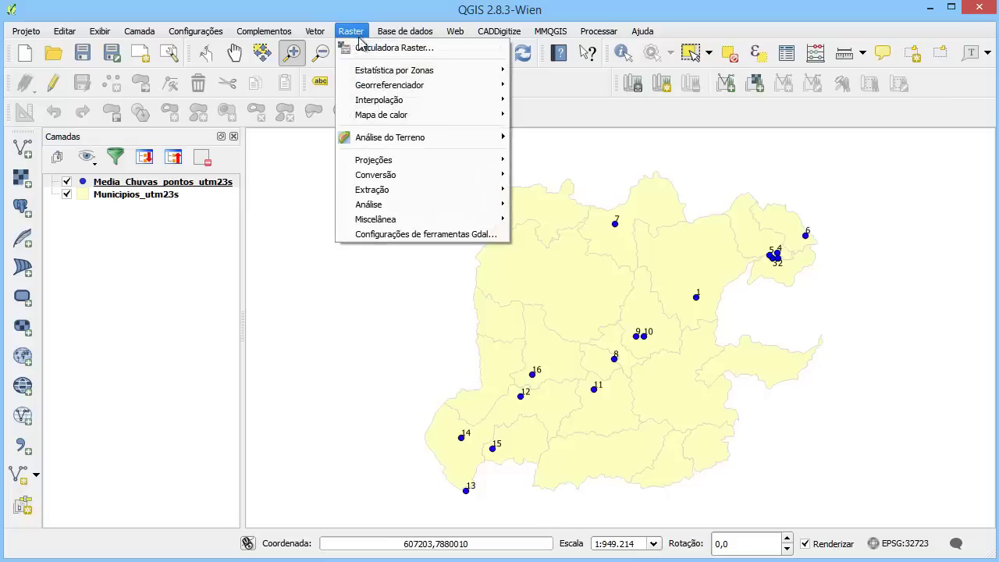
mouse_move(426, 101)
left_click(556, 101)
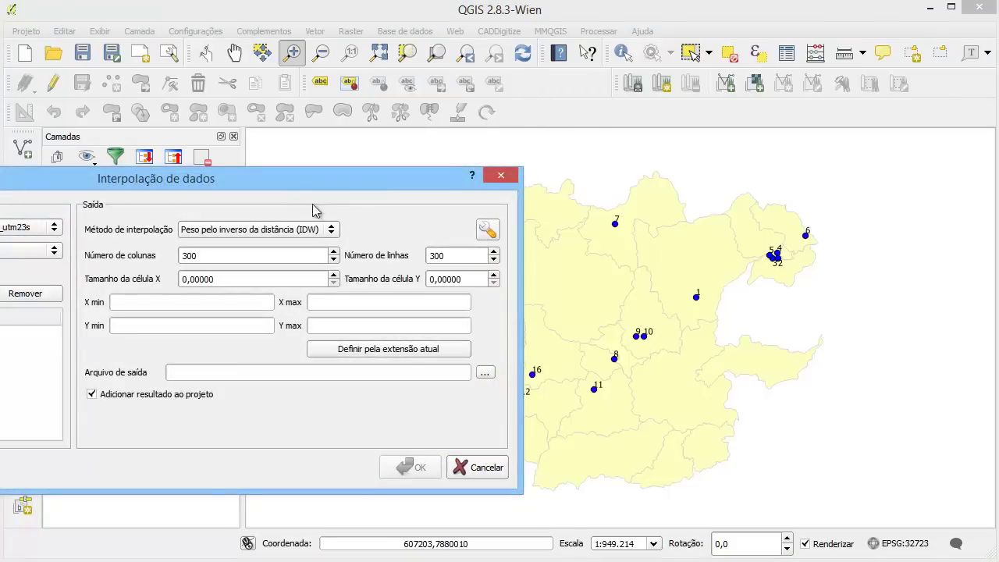
left_click_drag(319, 182, 639, 112)
left_click(338, 161)
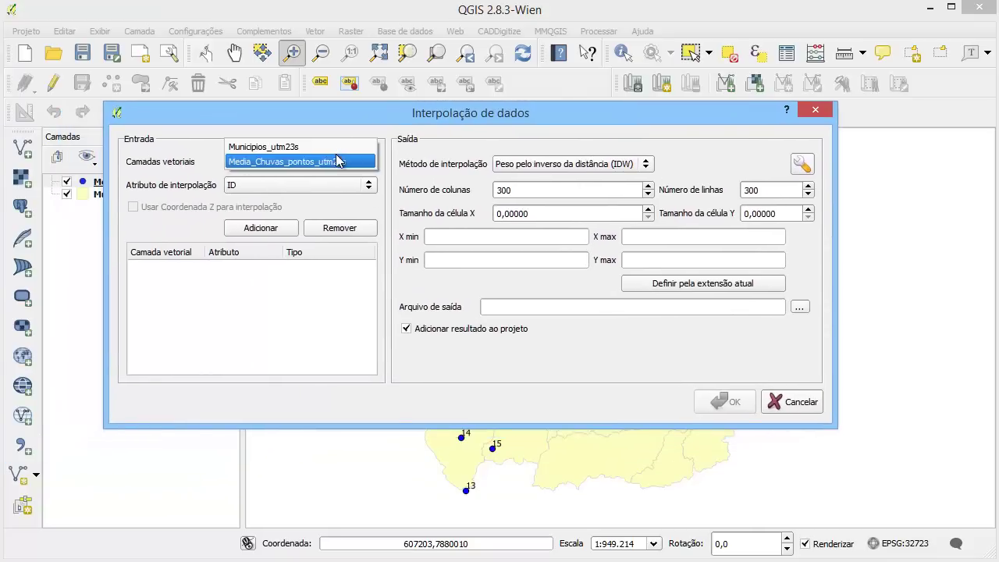
left_click(337, 162)
left_click(315, 186)
left_click(315, 196)
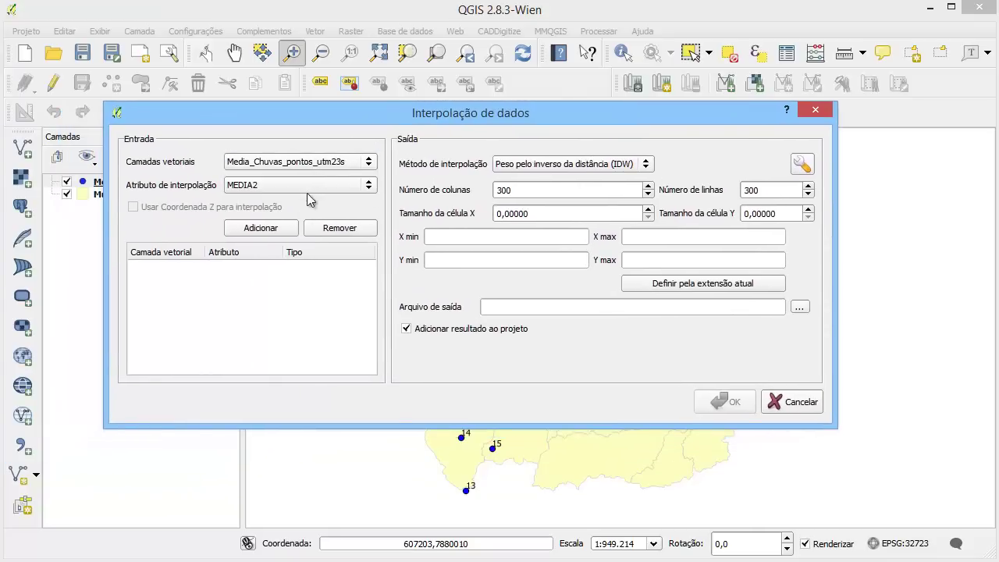
left_click(289, 234)
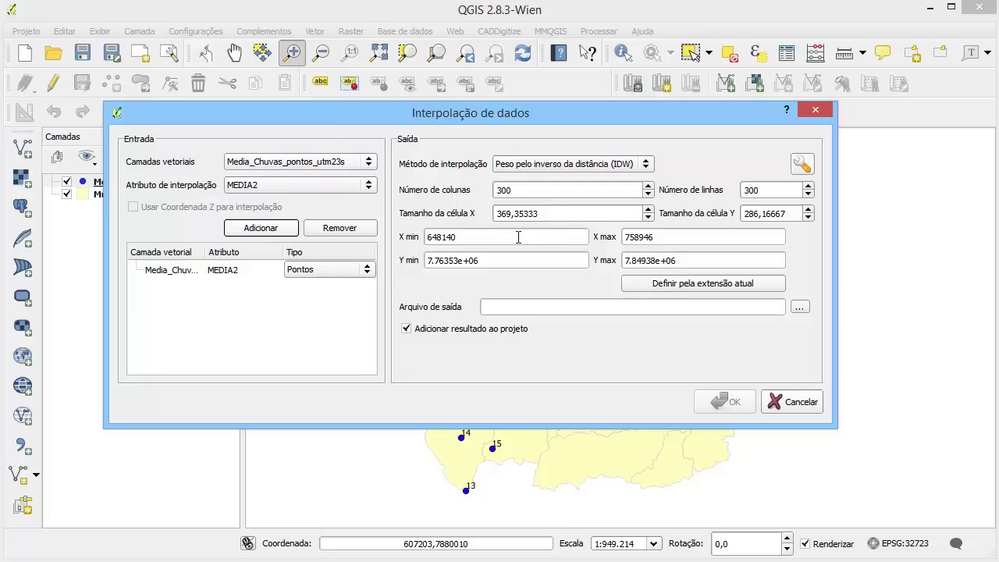
Use the current map extent for the interpolation output and set the X and Y cell sizes to 30
left_click(676, 287)
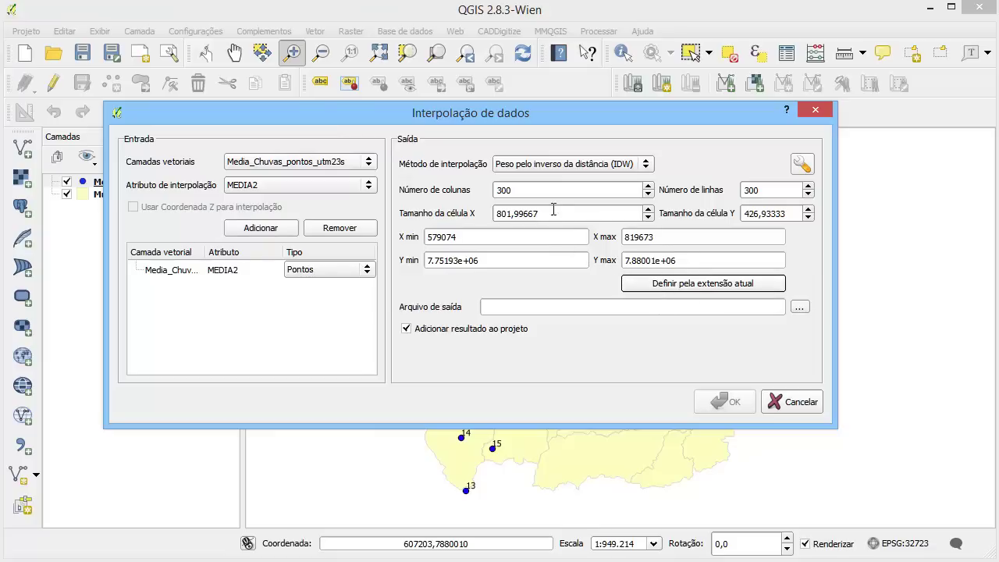
left_click_drag(555, 209, 462, 218)
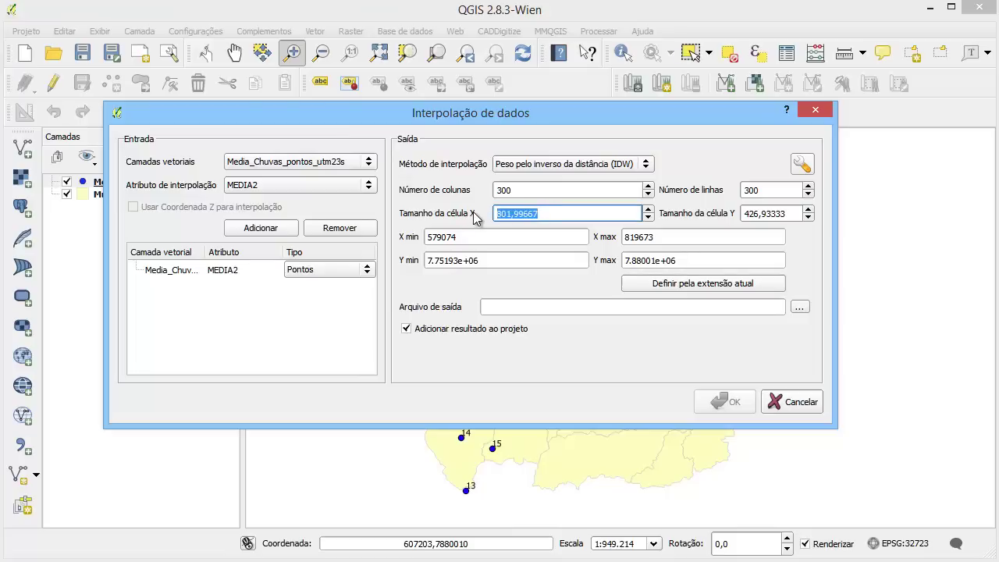
type("30")
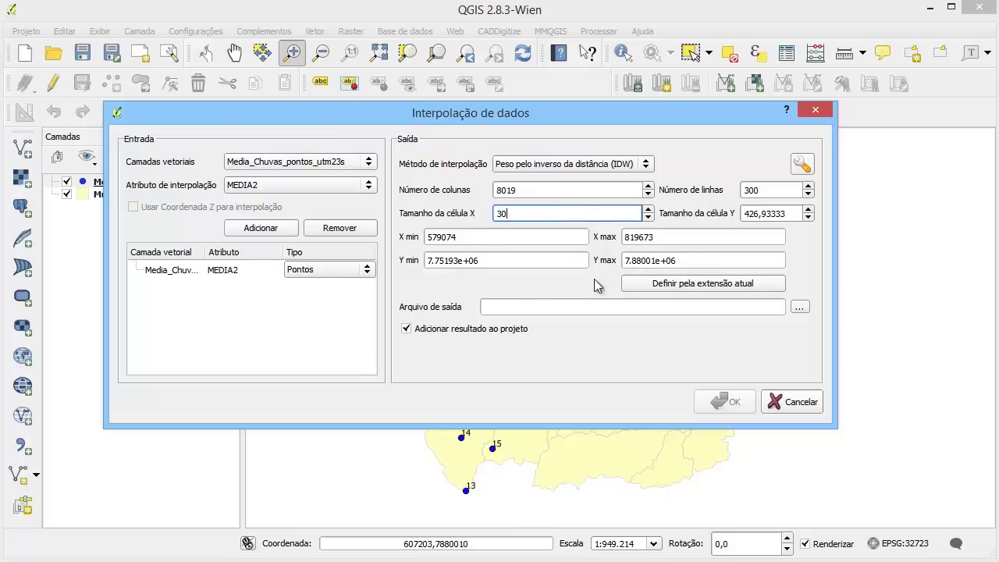
left_click_drag(787, 213, 746, 214)
type("30")
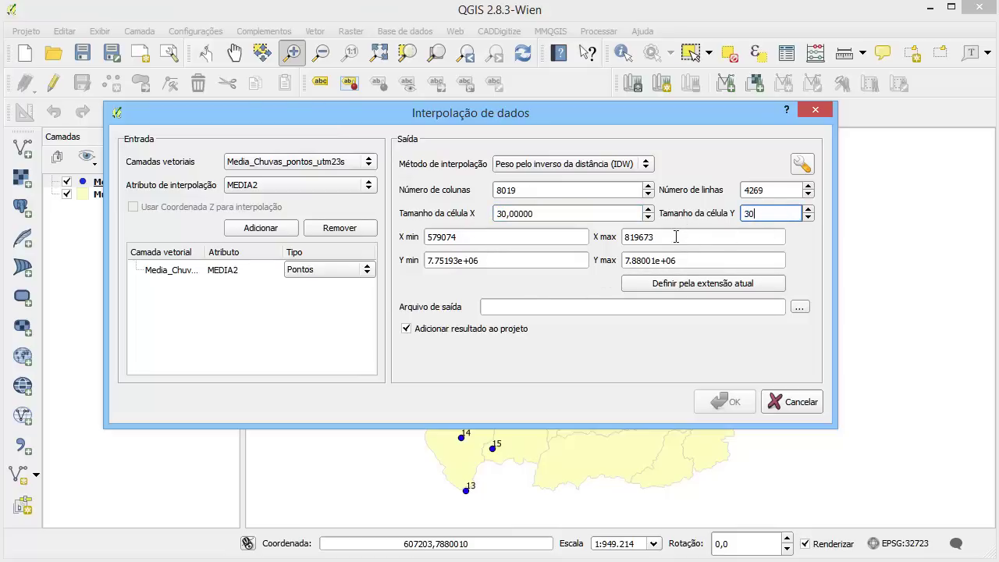
left_click(543, 209)
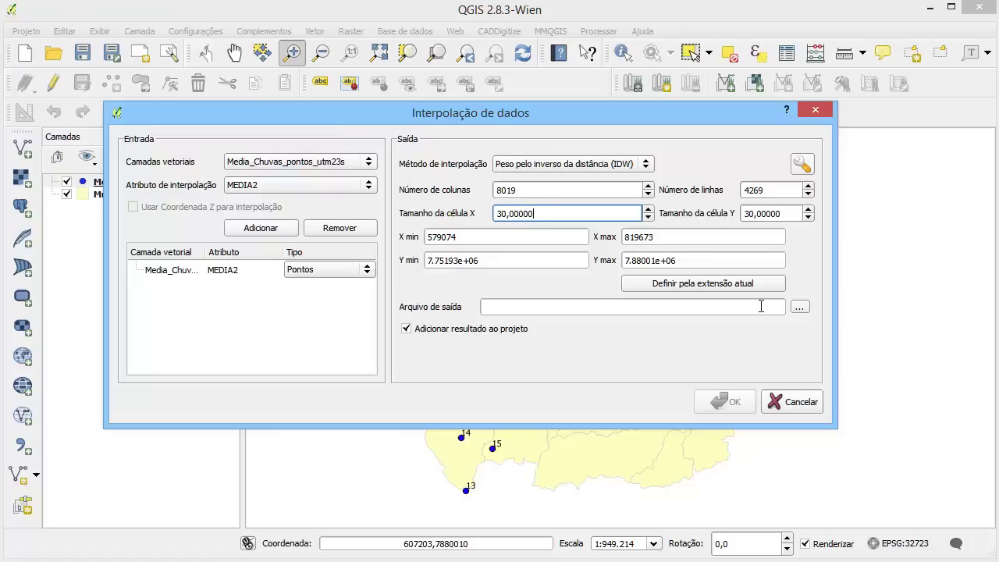
Browse to C:\Precipitacao for the interpolation's output file and create a new folder there named img
left_click(799, 307)
left_click_drag(489, 137, 546, 93)
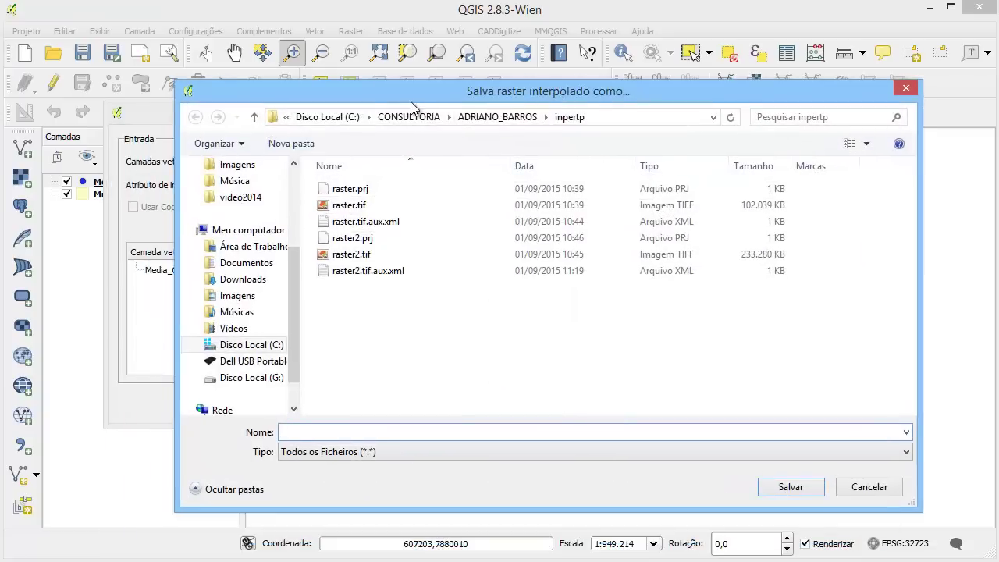
left_click(328, 116)
left_click(372, 372)
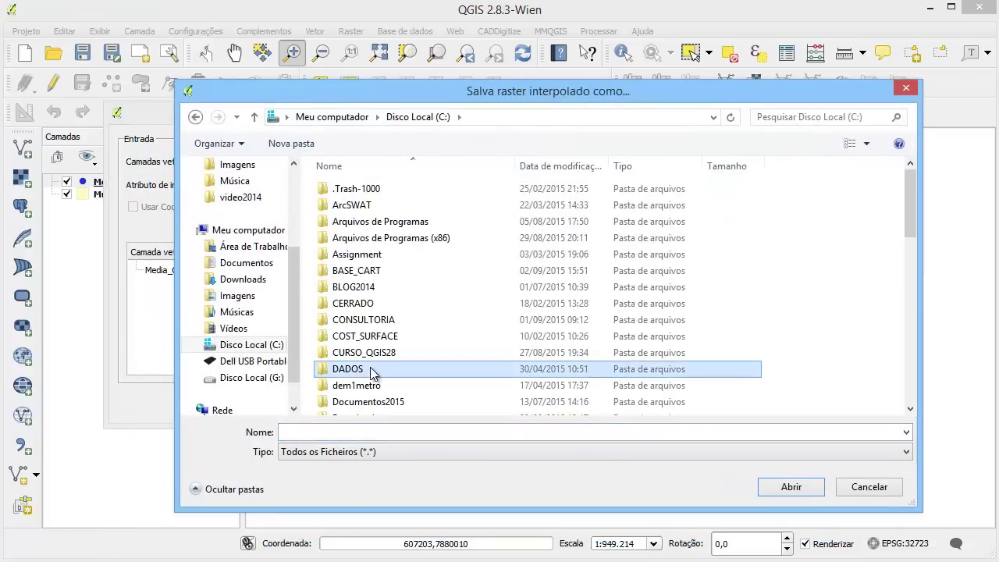
key("p")
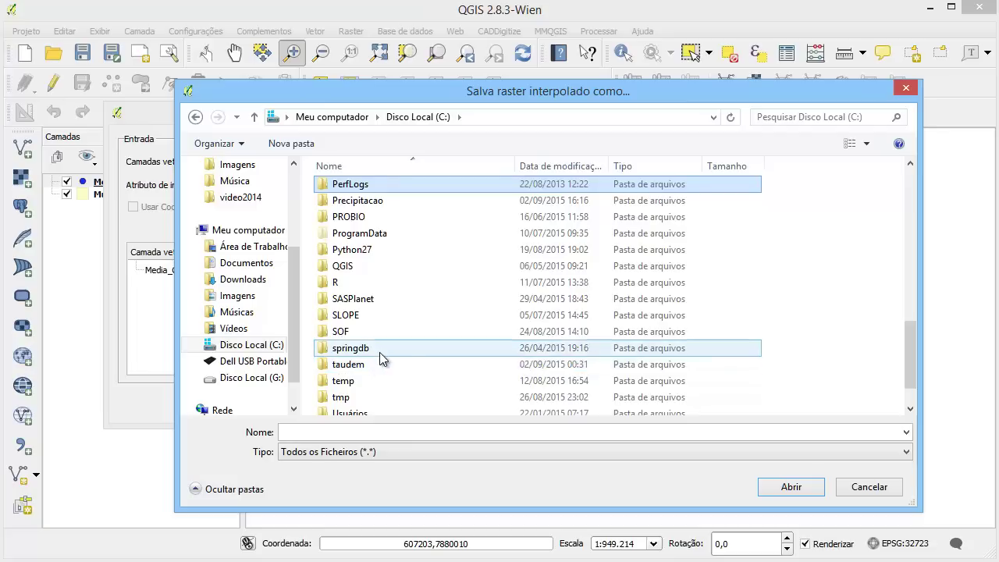
double_click(358, 200)
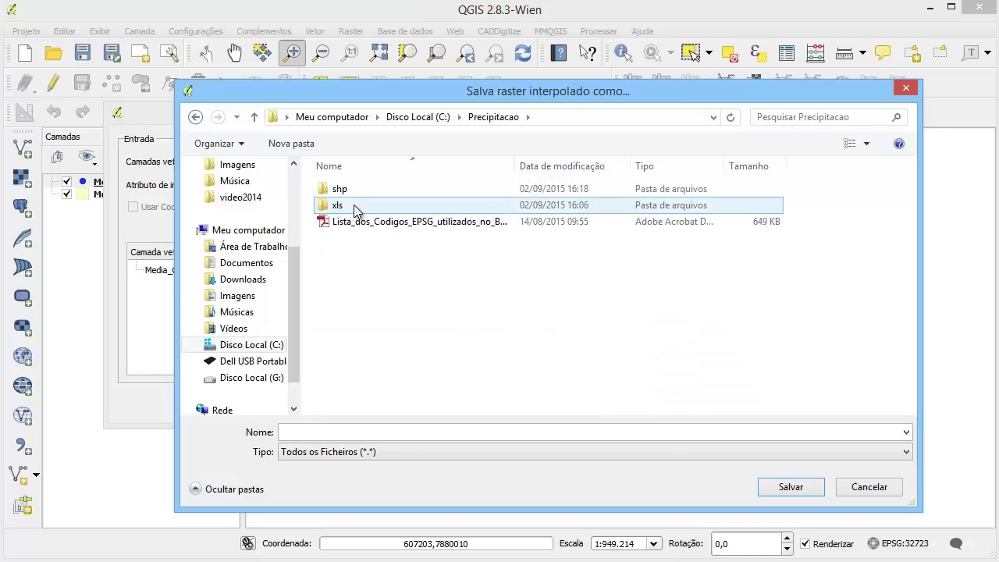
right_click(380, 258)
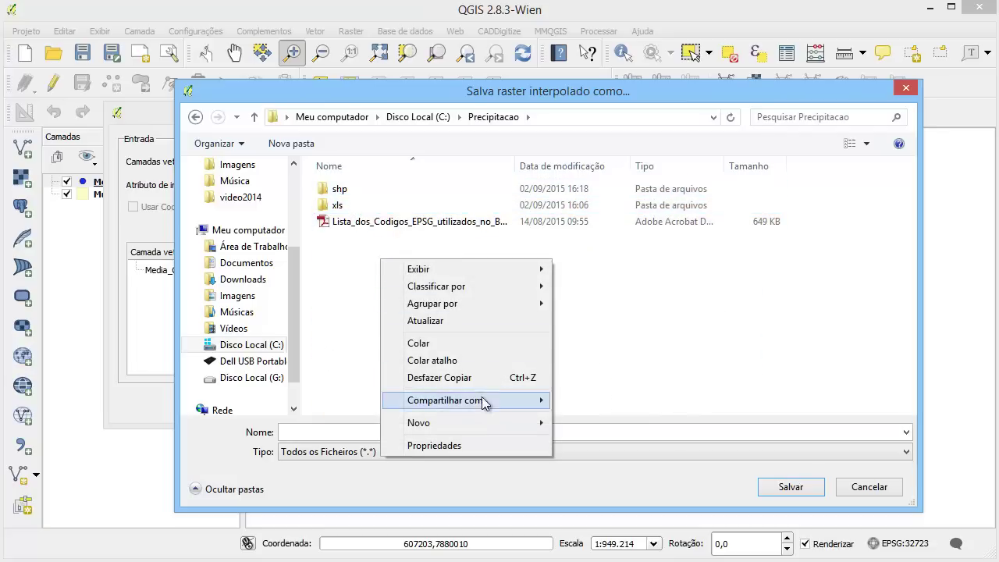
mouse_move(508, 423)
left_click(579, 421)
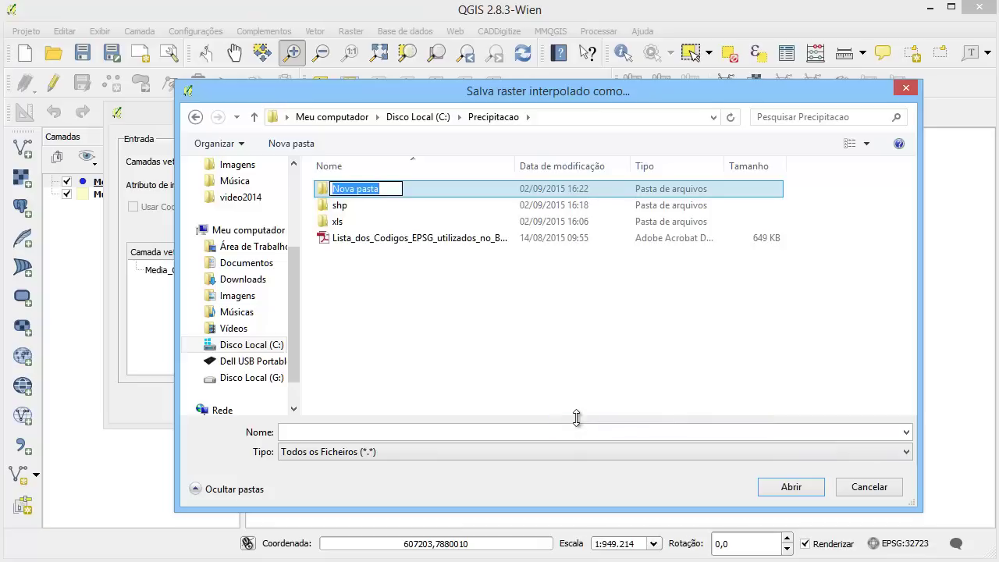
type("i")
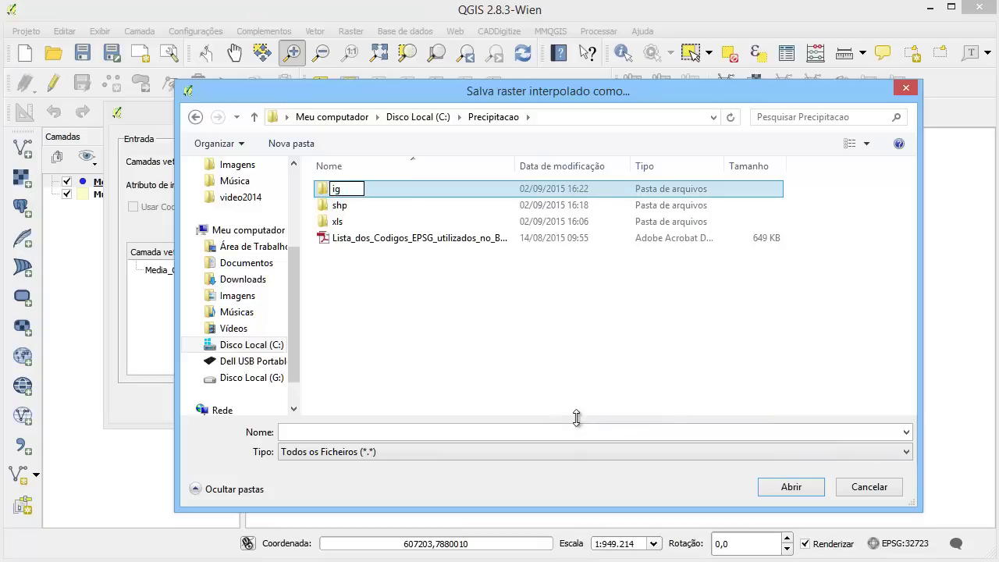
type("mg")
key("Return")
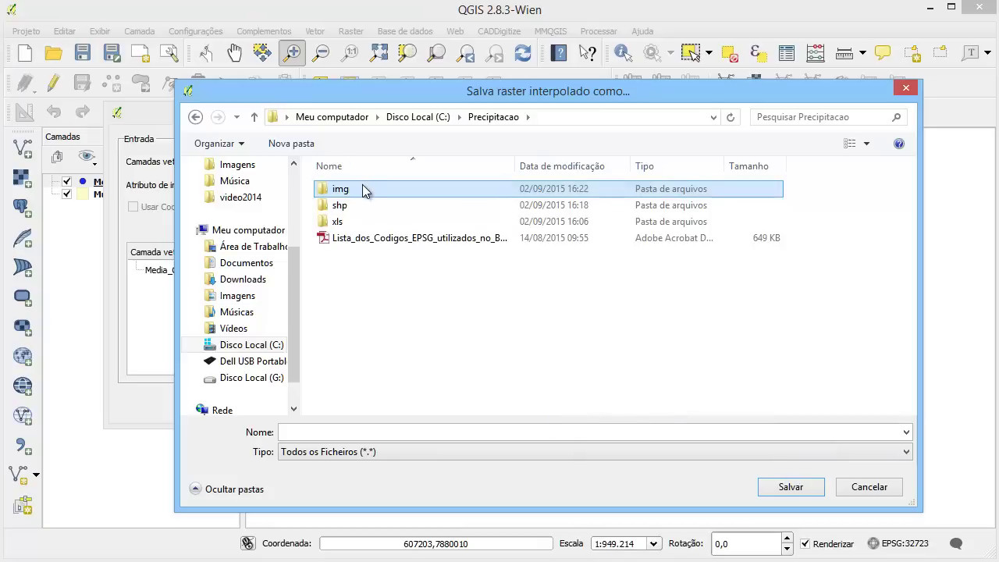
Name the output raster_interpolado.tif in the img folder and run the IDW interpolation
double_click(363, 191)
left_click(363, 430)
type("raster_inperpolado")
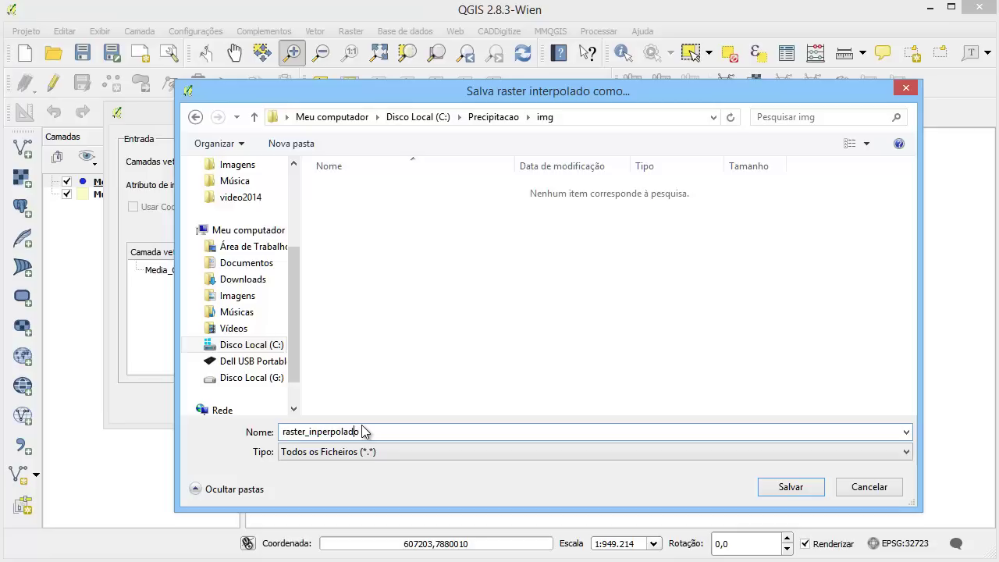
key("BackSpace")
type("t")
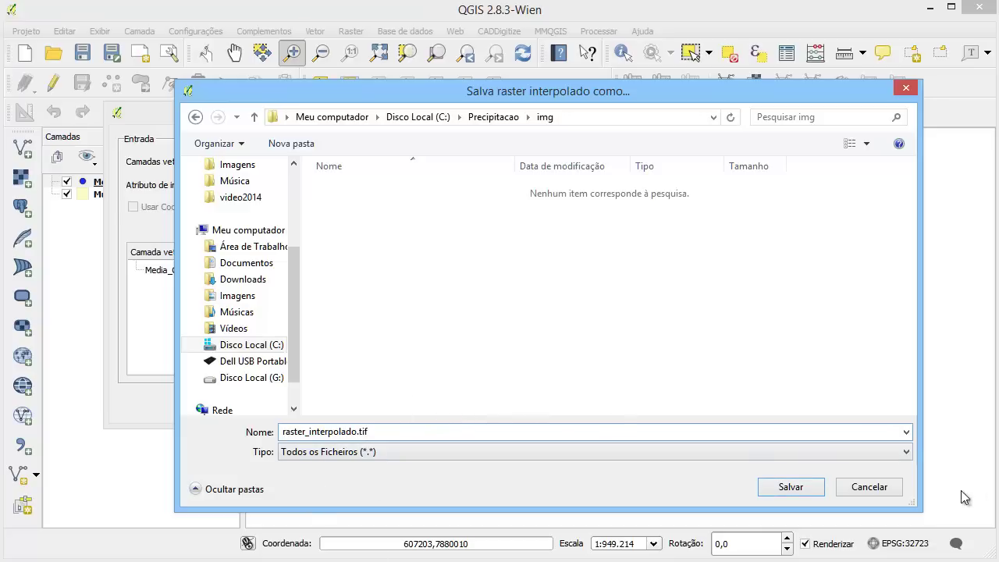
left_click(815, 490)
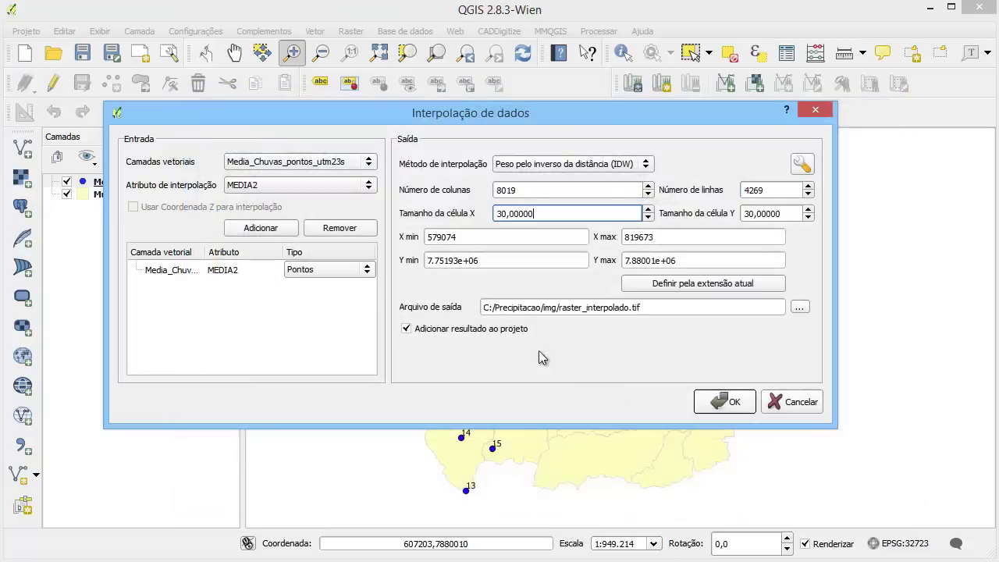
left_click(716, 402)
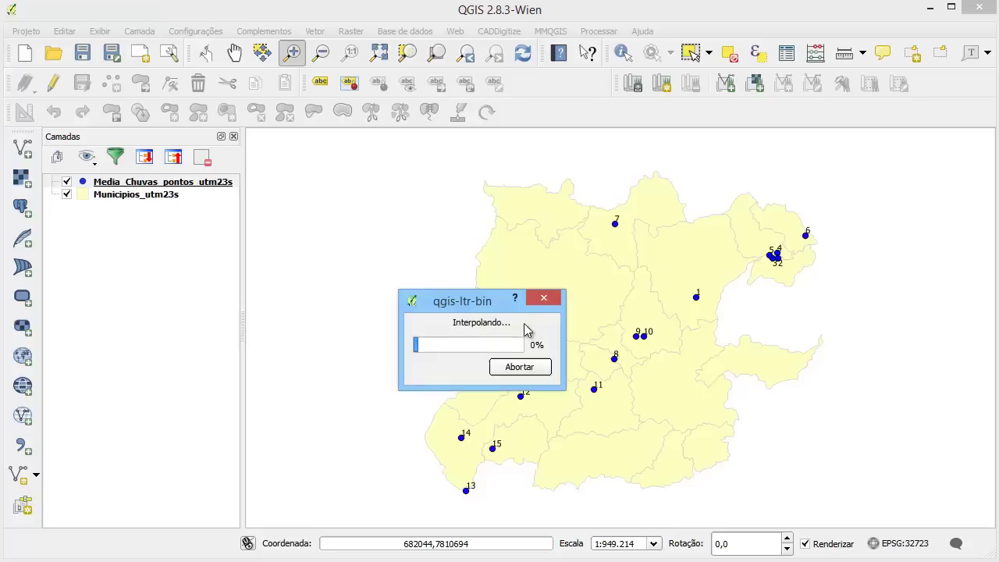
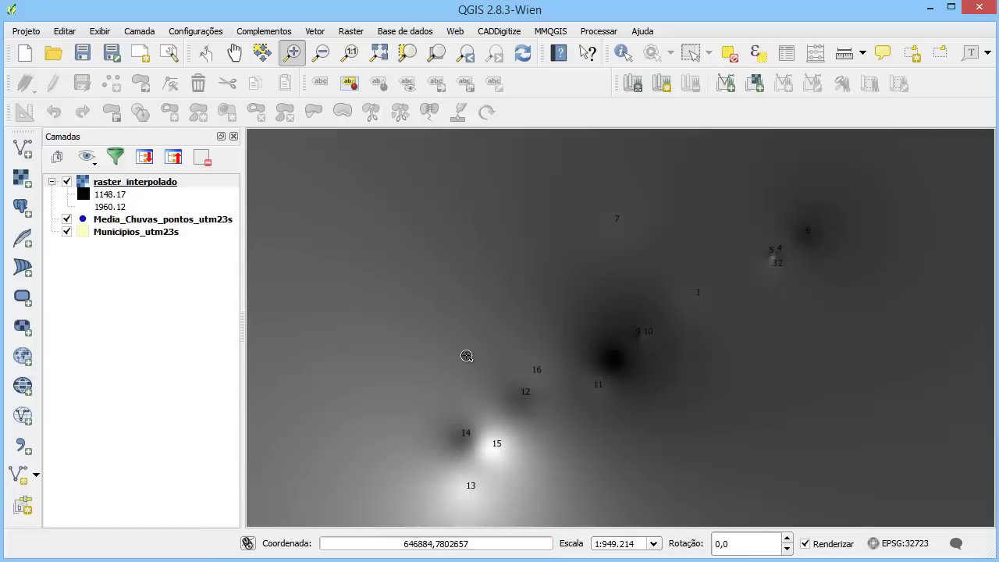
Render the raster_interpolado layer as single-band pseudocolor (Banda simples falsa-cor) with the RdBu colour ramp
left_click(125, 184)
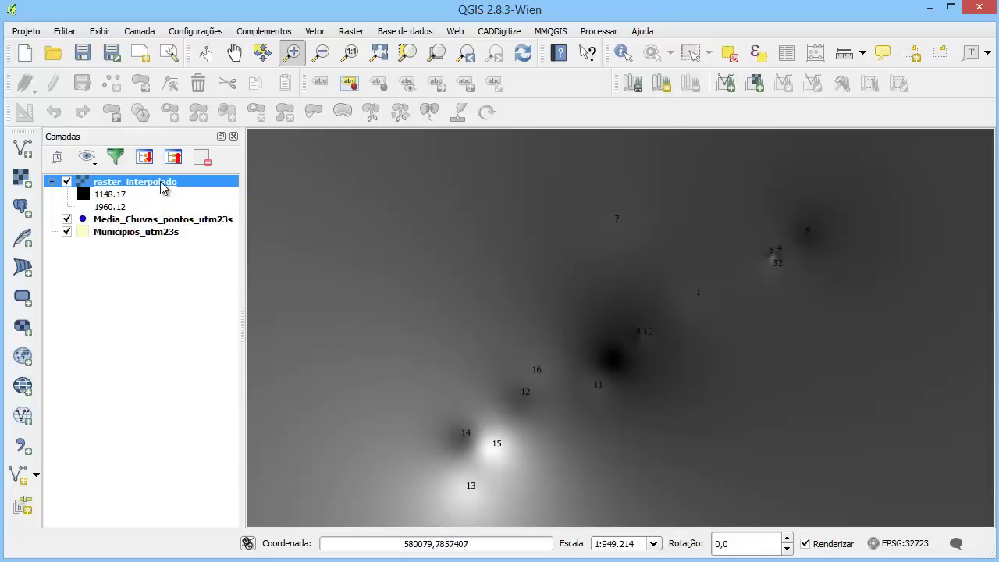
double_click(159, 181)
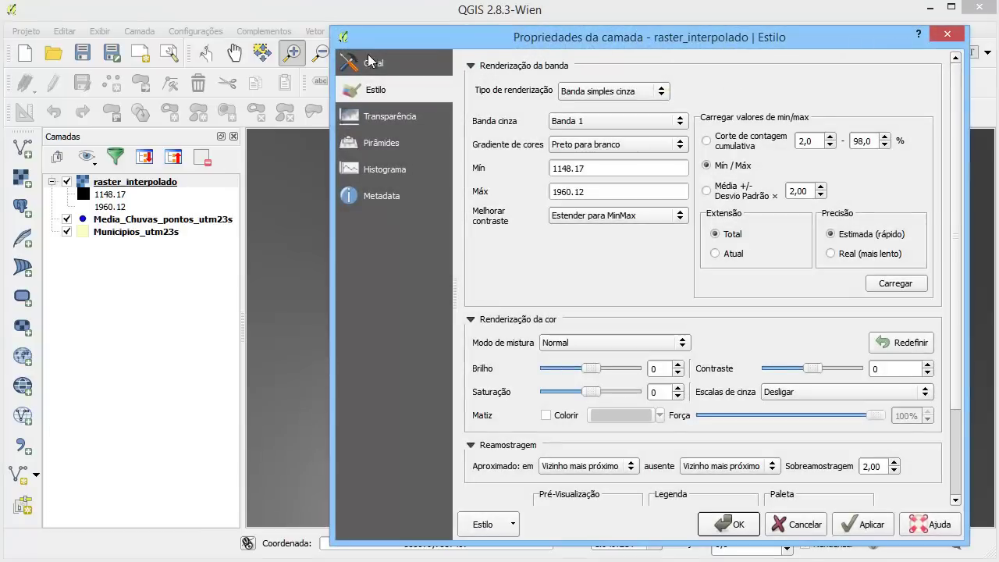
left_click_drag(377, 43, 321, 30)
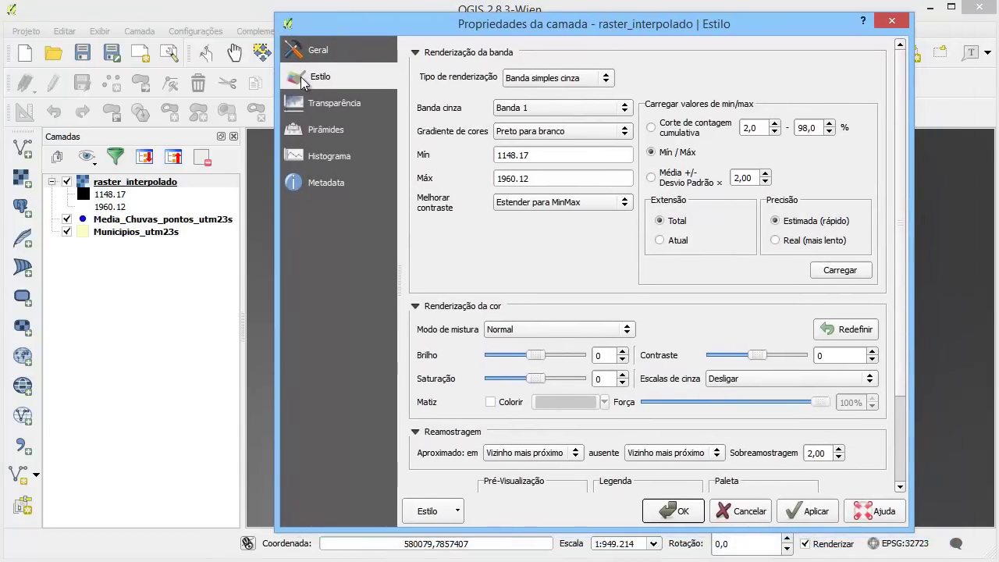
left_click(609, 78)
left_click(593, 92)
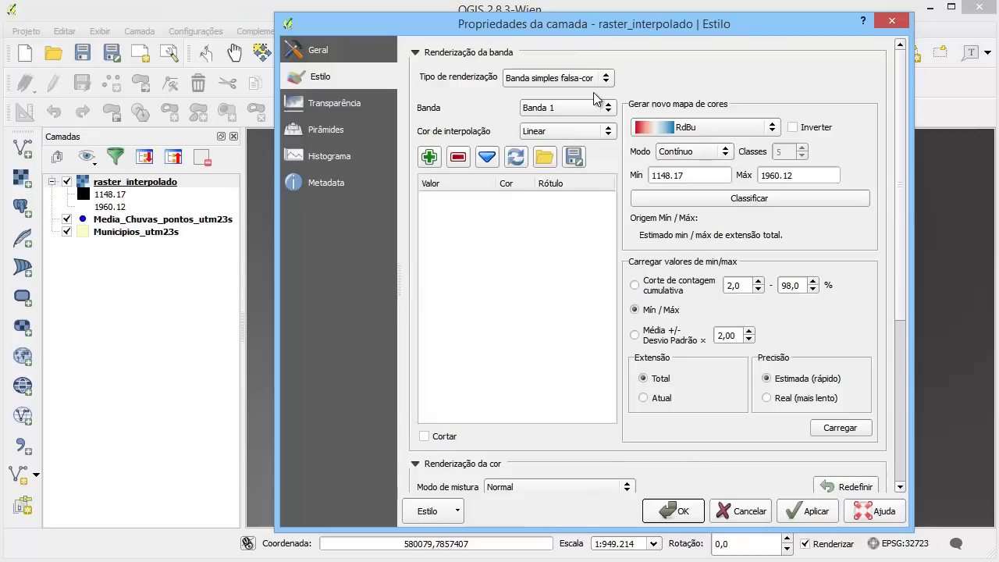
left_click(673, 130)
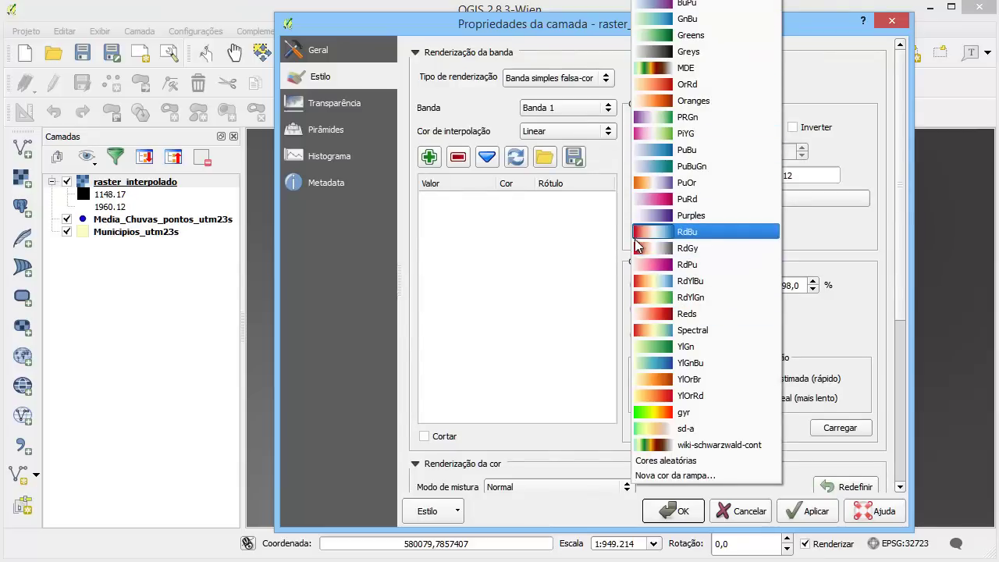
left_click(695, 233)
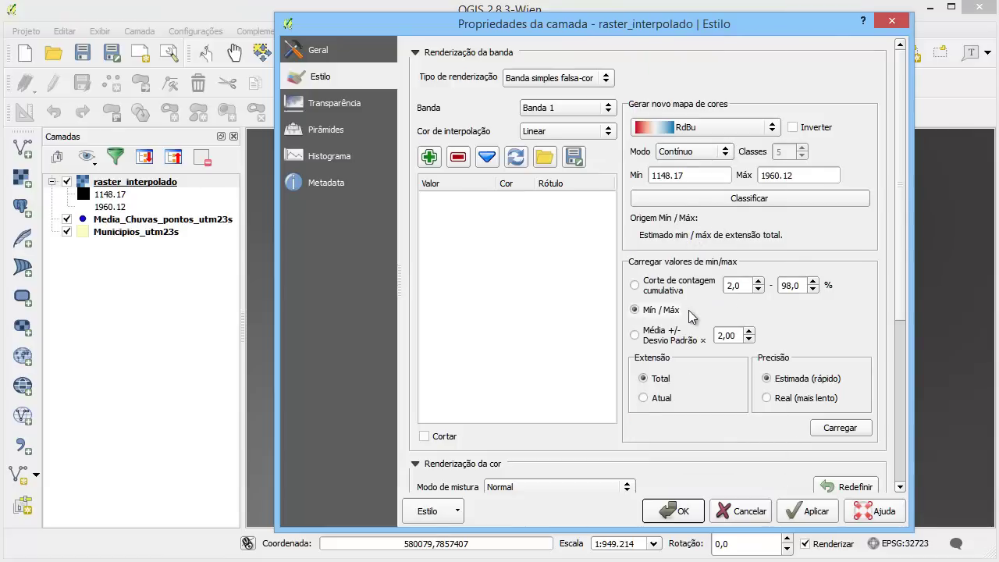
Classify raster_interpolado into 5 equal-interval classes with the colour ramp inverted, using real (slower) min/max values, and apply the style
left_click(783, 398)
left_click(844, 429)
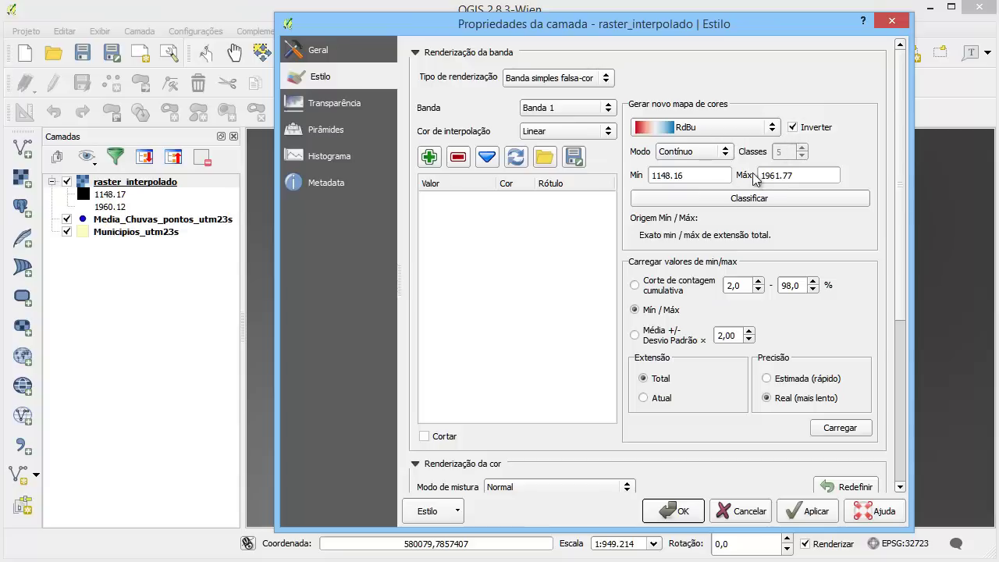
left_click(706, 153)
left_click(691, 164)
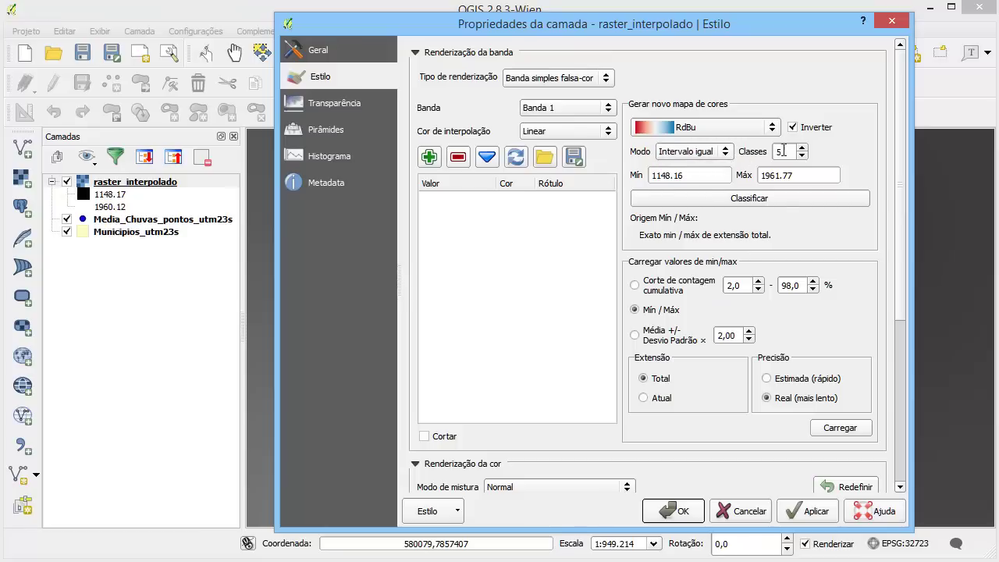
left_click(769, 200)
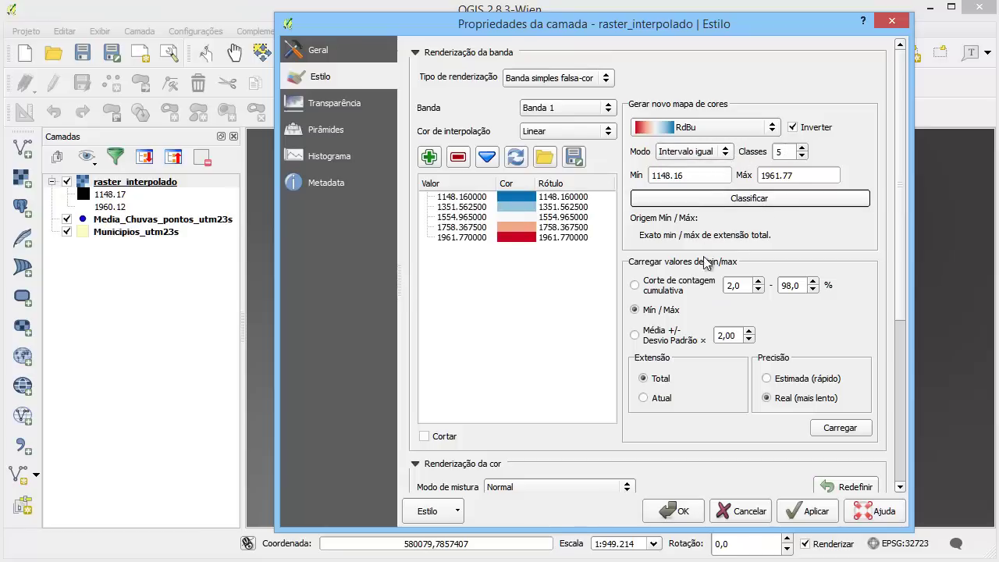
left_click(809, 513)
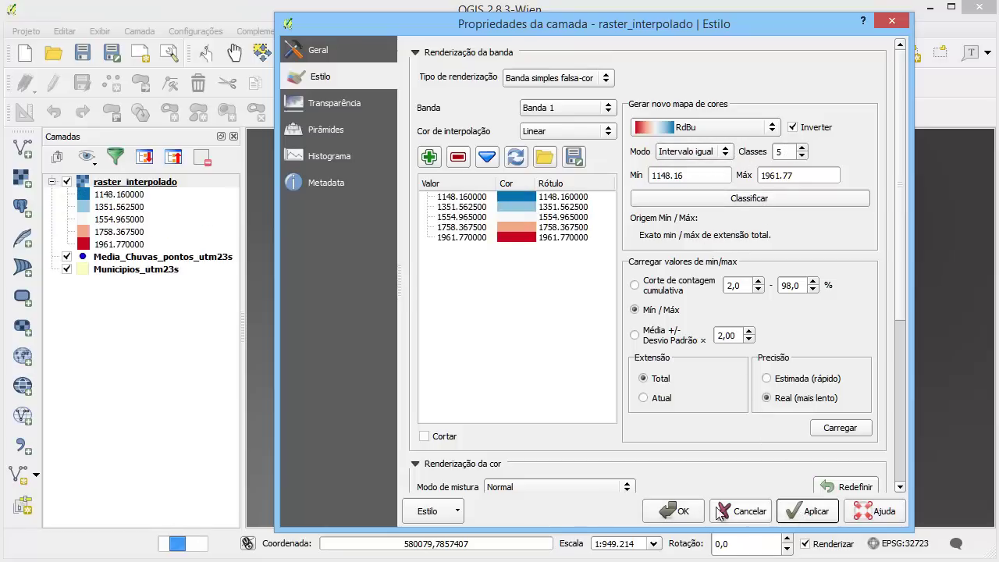
left_click(676, 511)
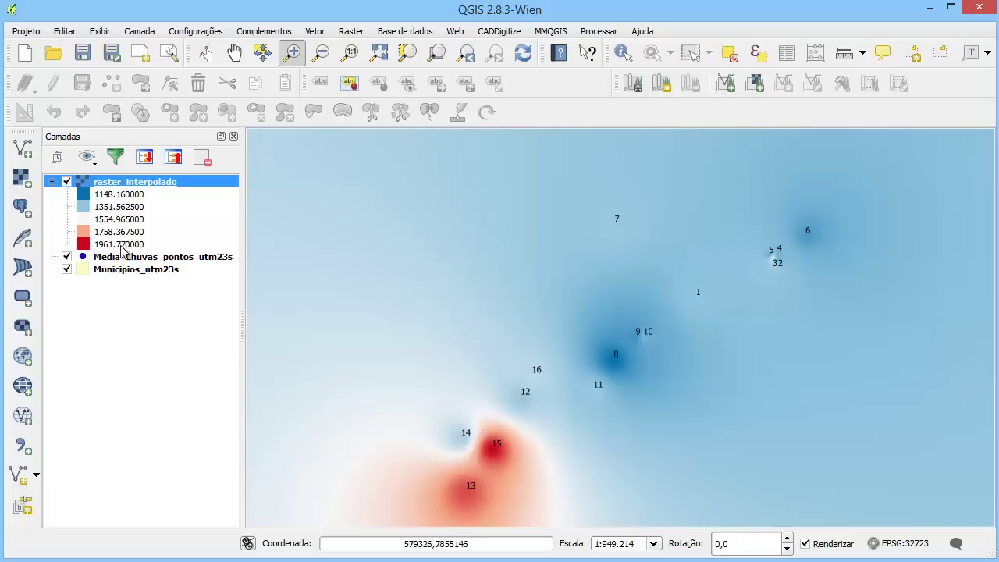
Move the Municipios_utm23s layer above raster_interpolado in the layer order
left_click_drag(125, 269, 142, 180)
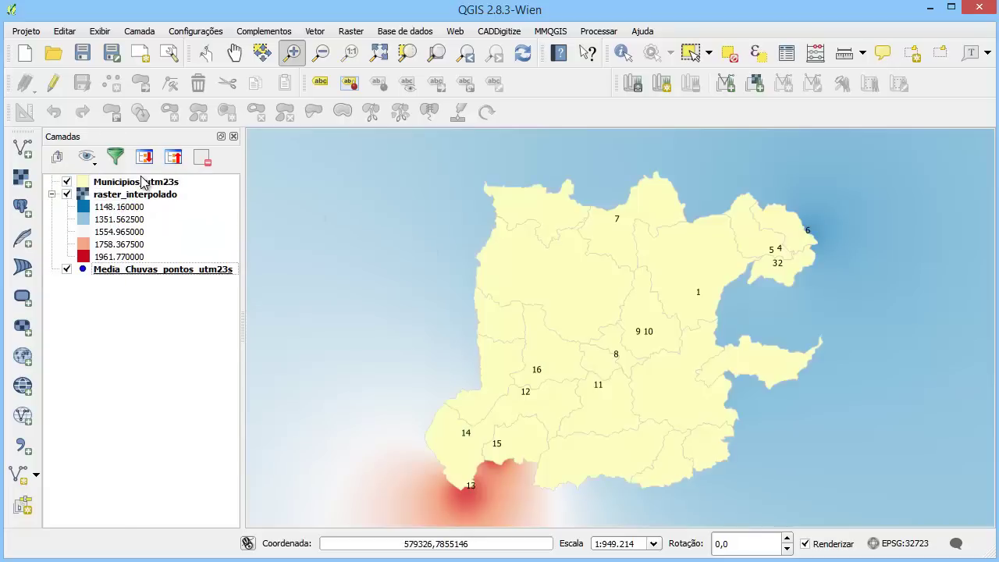
Style the Municipios_utm23s layer with the simb4 outline symbol and apply it
left_click(91, 183)
double_click(90, 183)
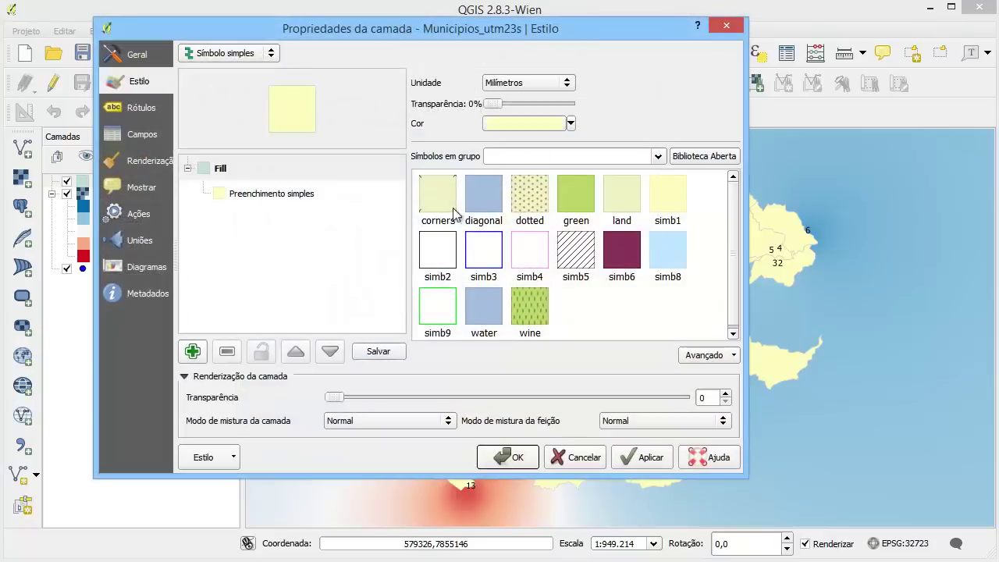
left_click(543, 271)
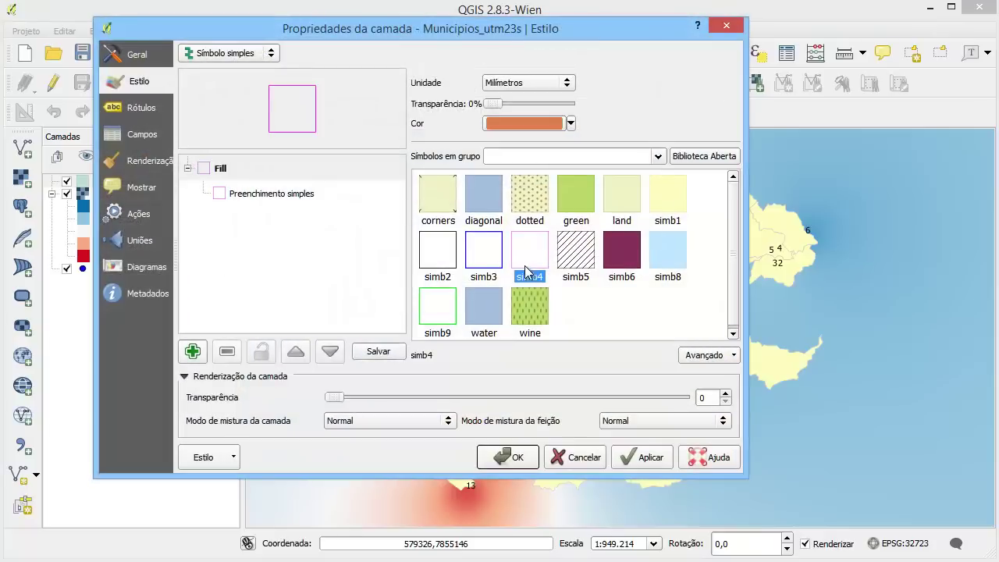
left_click(517, 458)
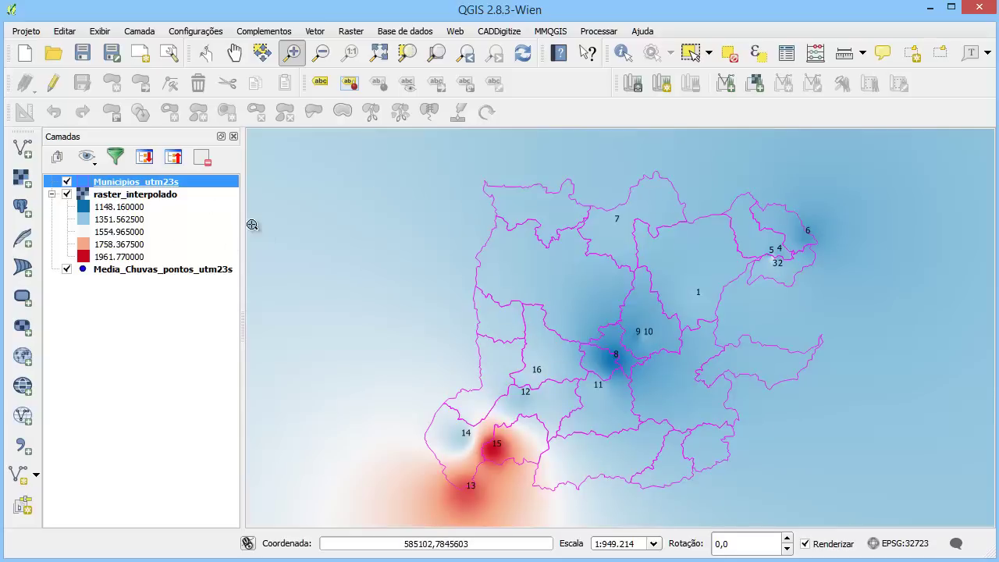
Save Municipios_utm23s as a new ESRI shapefile named Municipios_Mascara.shp in the shp folder, adding it to the map
right_click(166, 187)
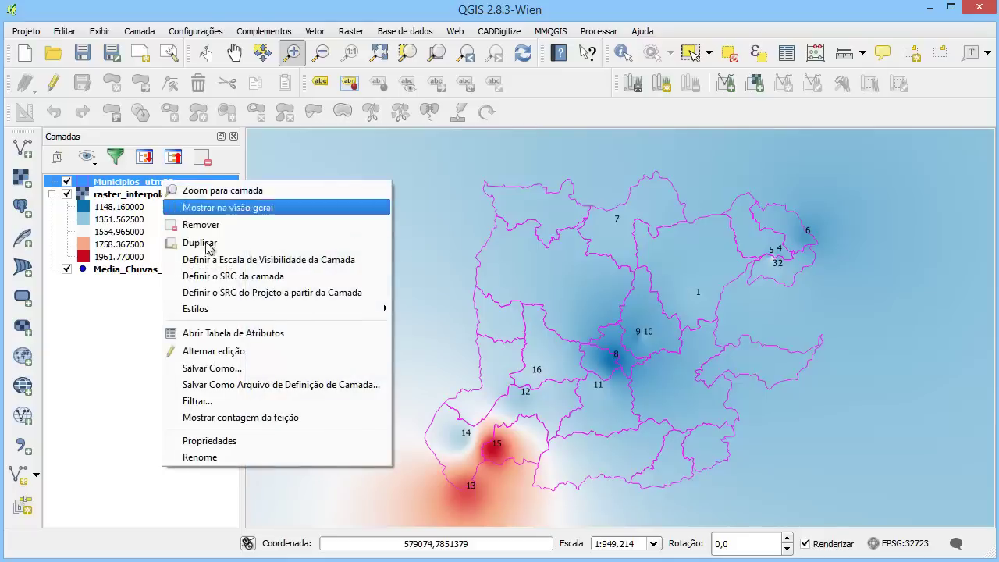
left_click(283, 370)
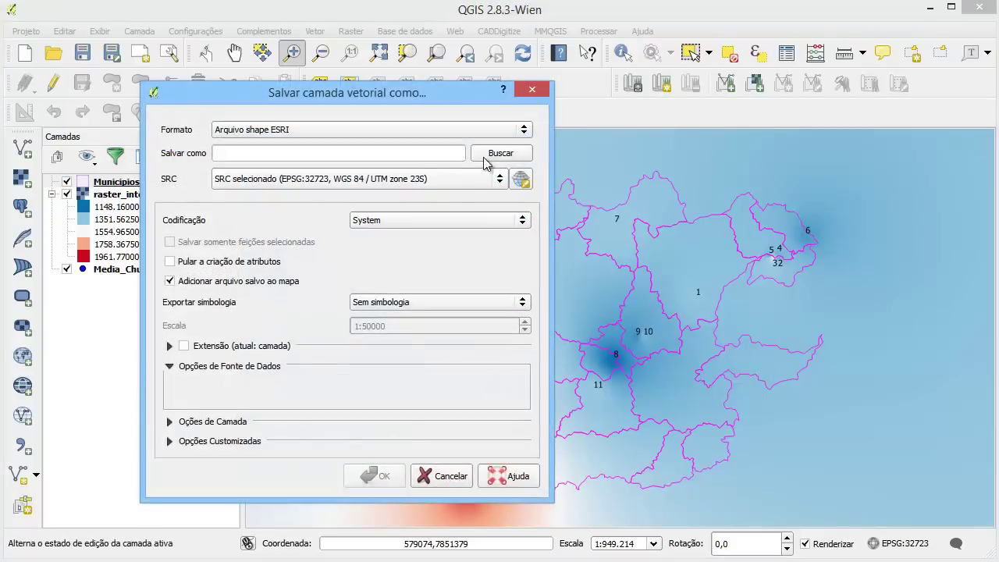
left_click(502, 152)
left_click(327, 264)
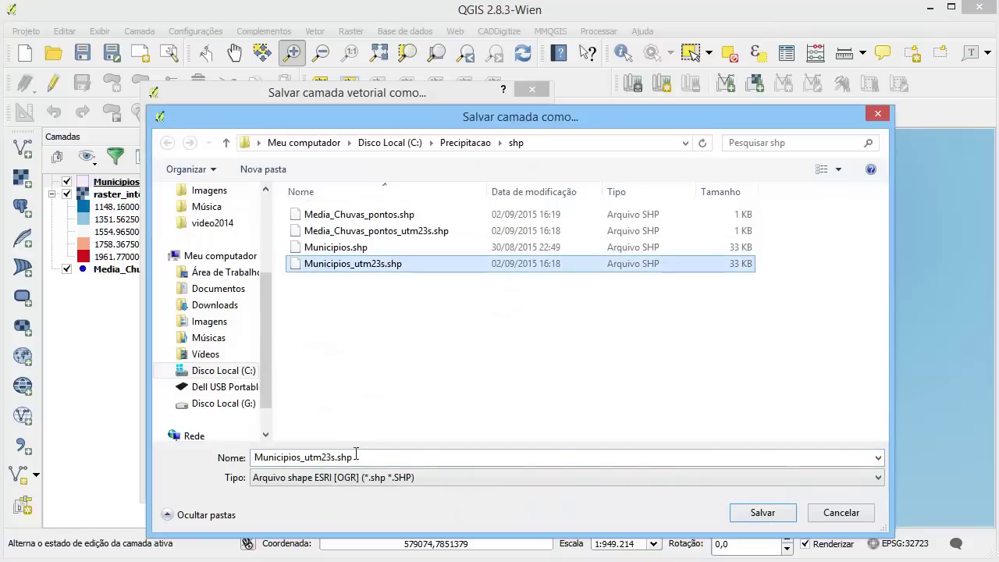
left_click(304, 460)
left_click(307, 458)
double_click(308, 458)
left_click(308, 458)
left_click_drag(307, 459, 336, 456)
type("Mascara")
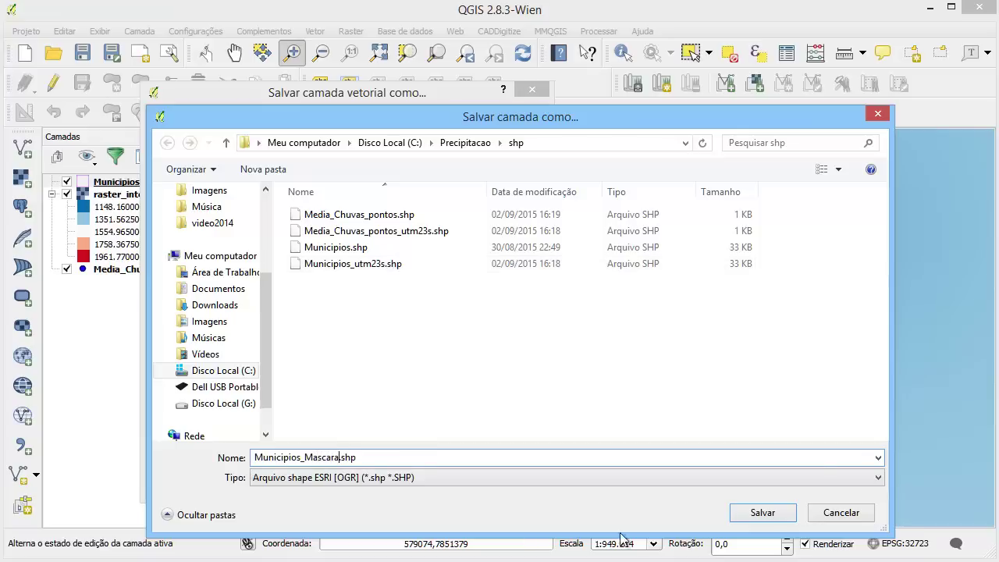
left_click(742, 517)
left_click(369, 476)
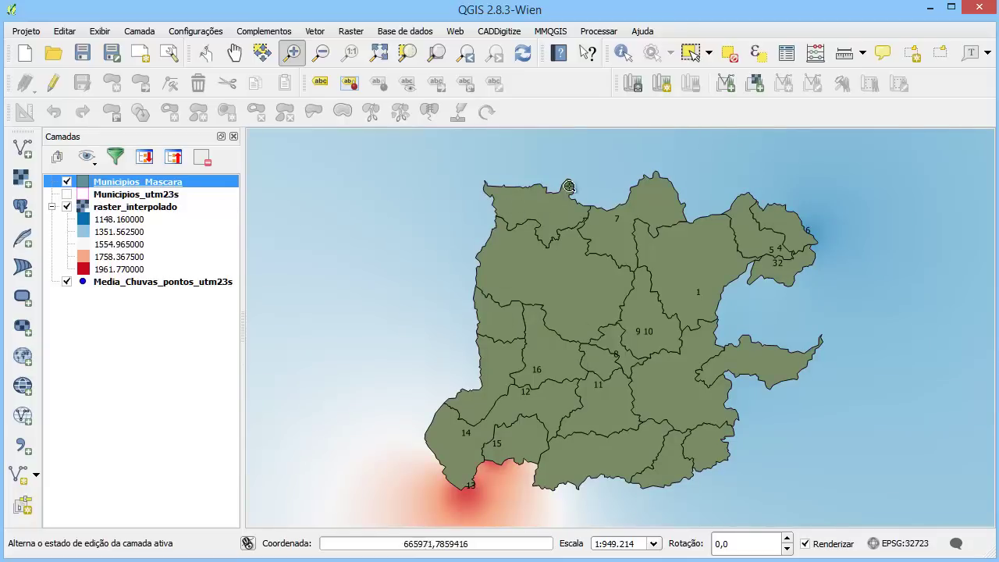
Enable editing on the Municipios_Mascara layer and select all of its municipality polygons
left_click(53, 83)
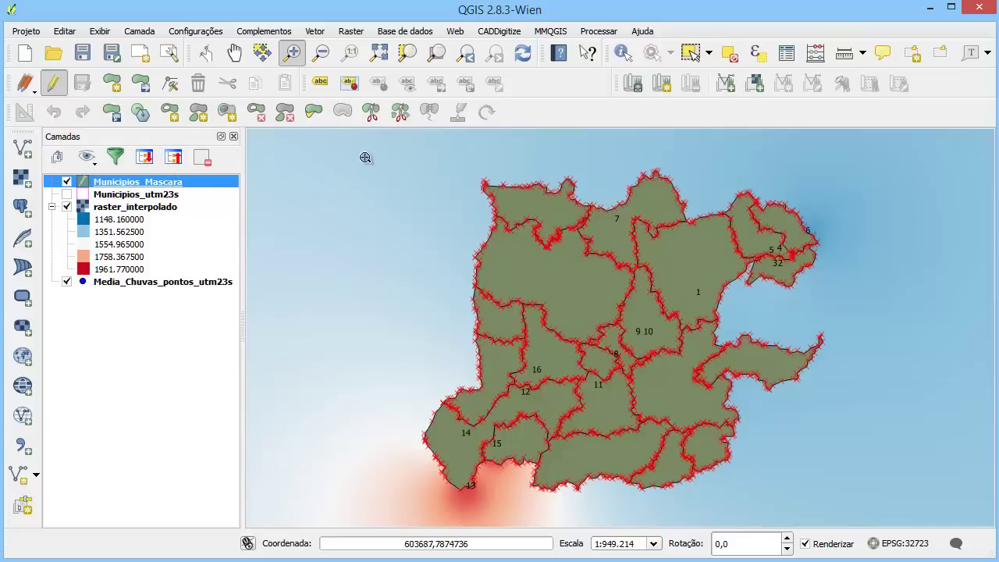
left_click(690, 54)
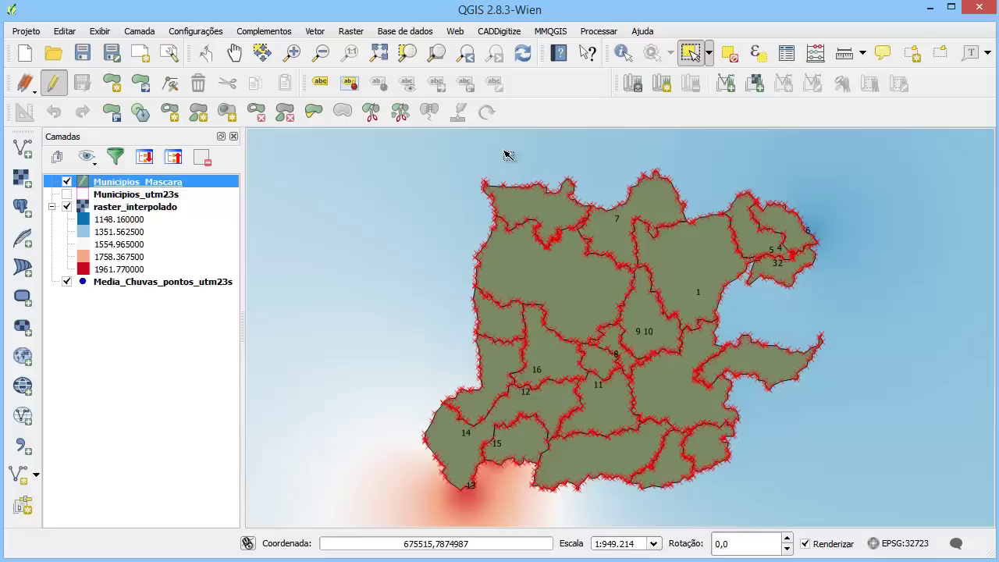
left_click_drag(330, 142, 896, 507)
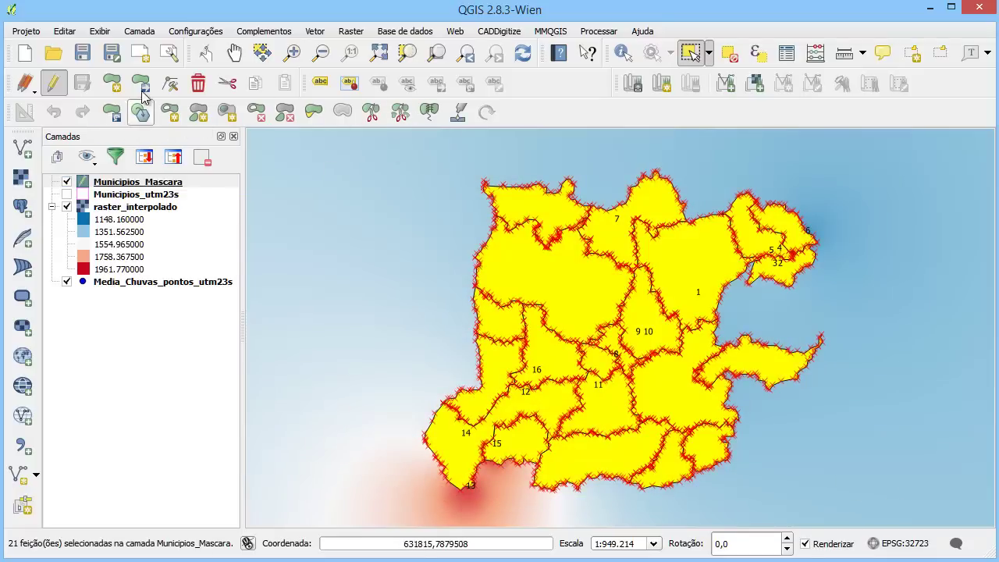
Hide the advanced digitizing toolbar (Digitalização Avançada) and show it again
left_click(99, 30)
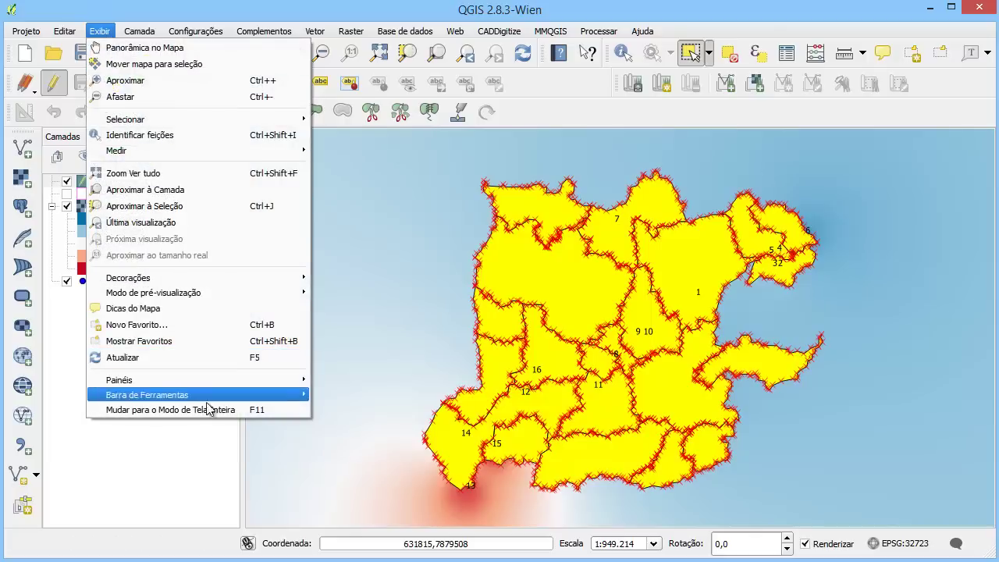
mouse_move(221, 397)
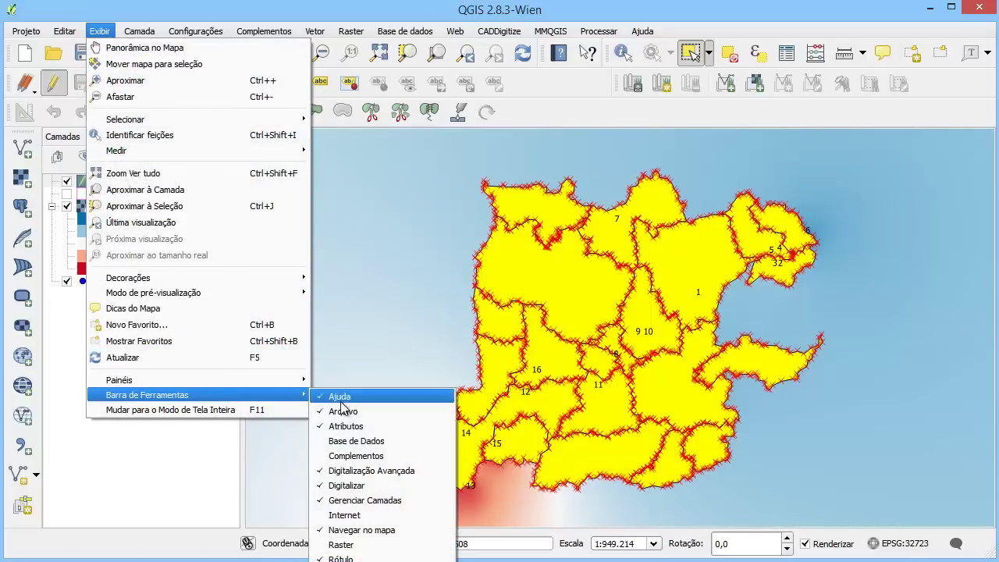
left_click(419, 470)
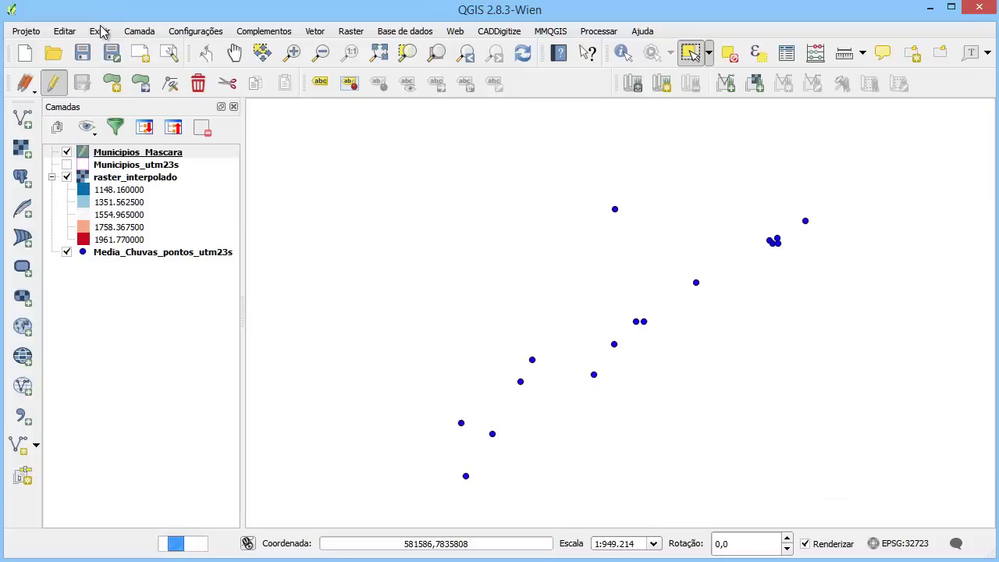
left_click(99, 30)
mouse_move(262, 380)
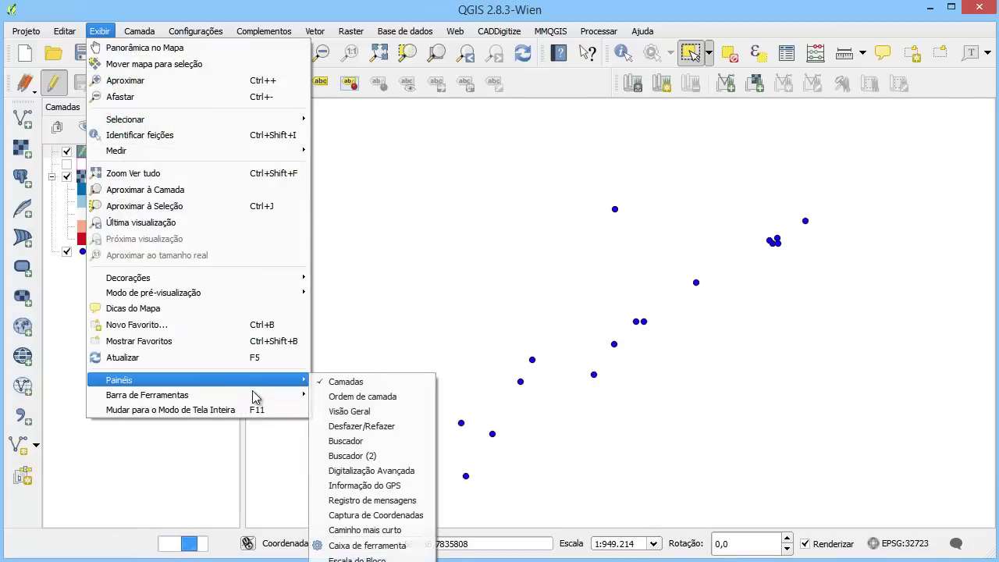
mouse_move(306, 396)
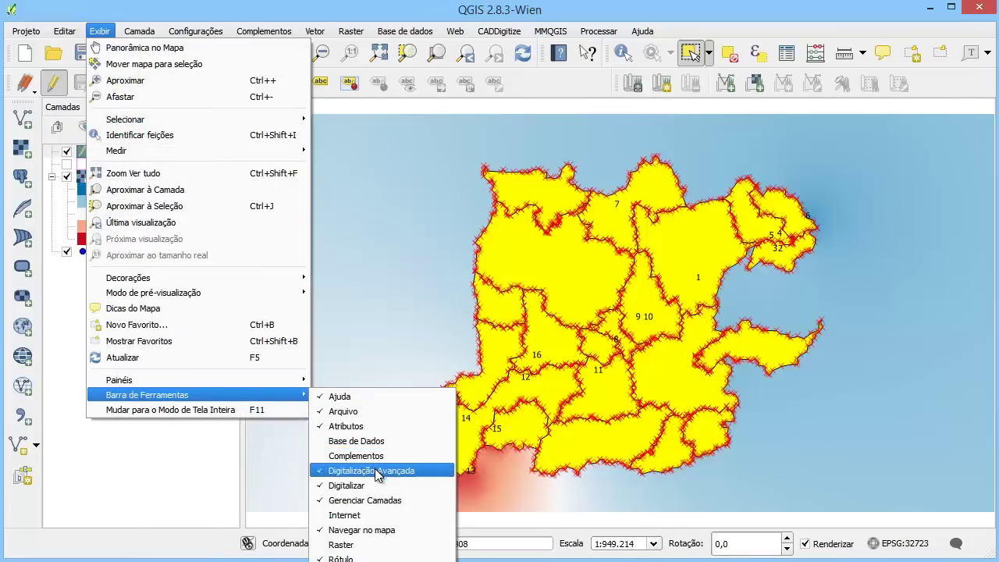
left_click(375, 470)
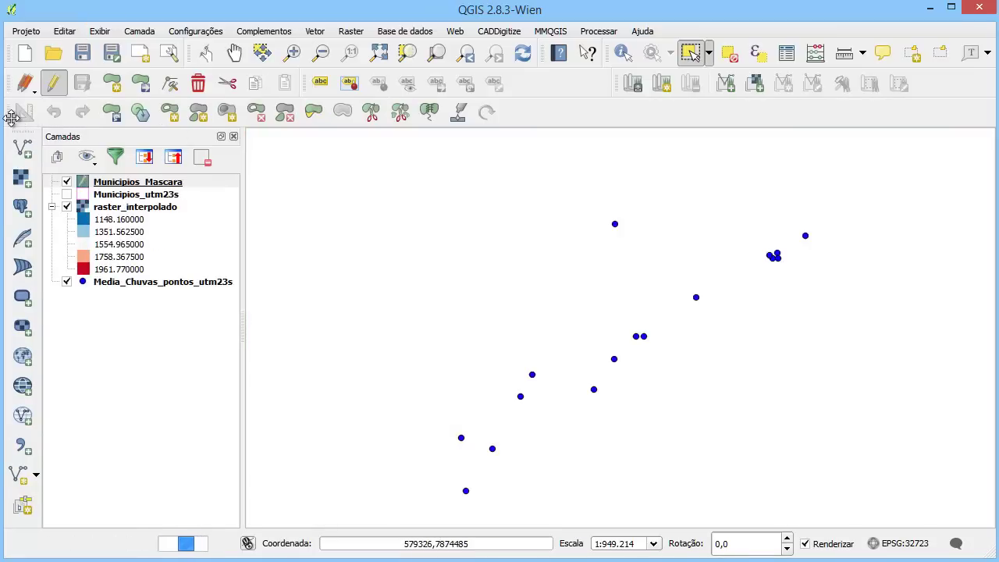
Undock the advanced digitizing toolbar and merge the selected Municipios_Mascara polygons into a single feature
left_click_drag(12, 115, 332, 225)
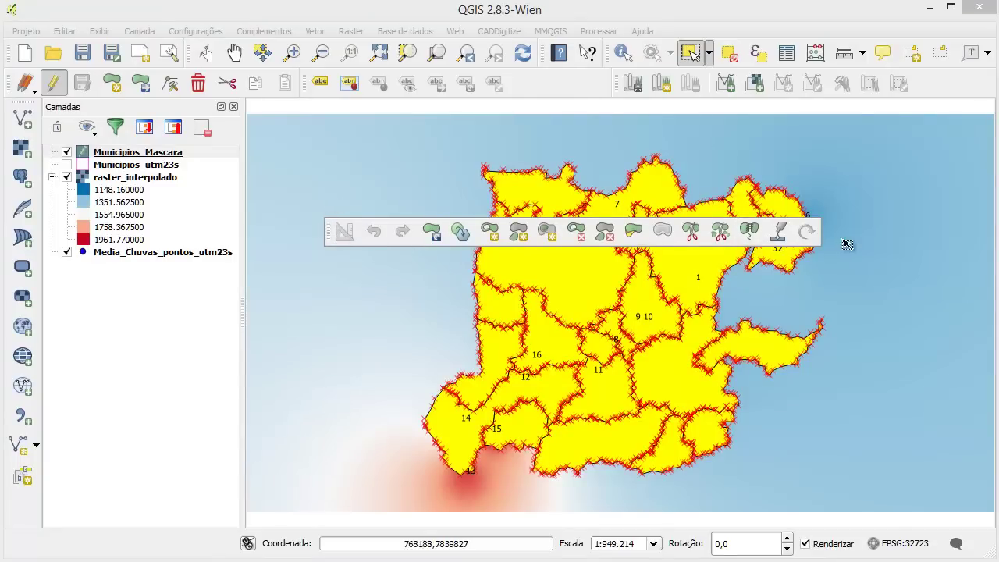
left_click(754, 233)
left_click(548, 225)
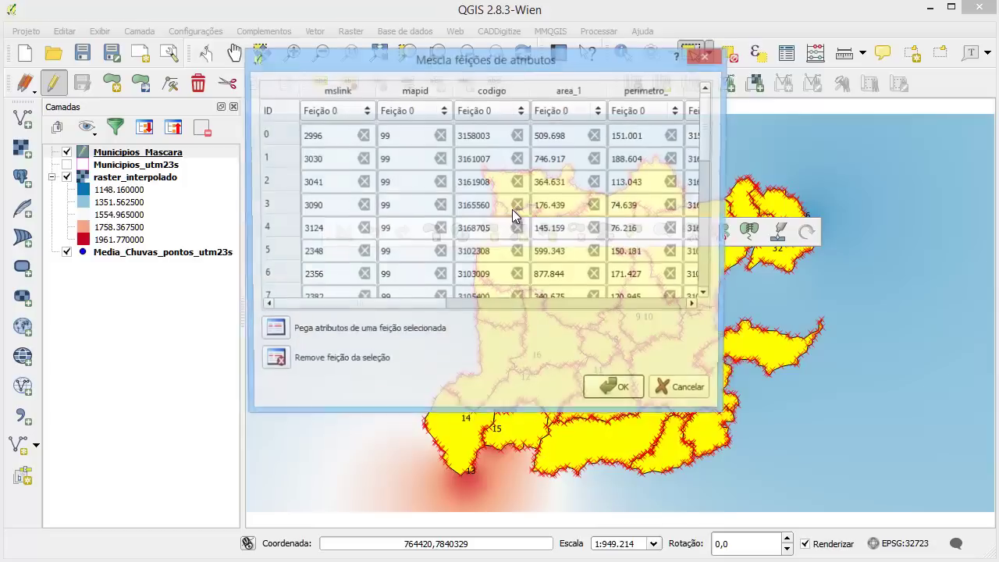
left_click(618, 394)
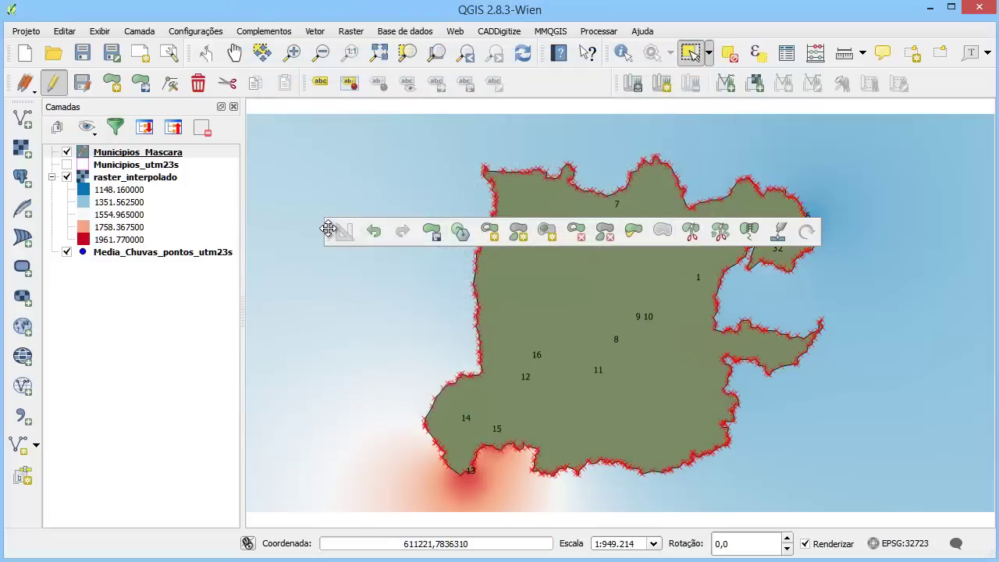
Save the Municipios_Mascara edits and end editing, then dock the floating advanced digitizing toolbar beside the label tools
left_click(82, 87)
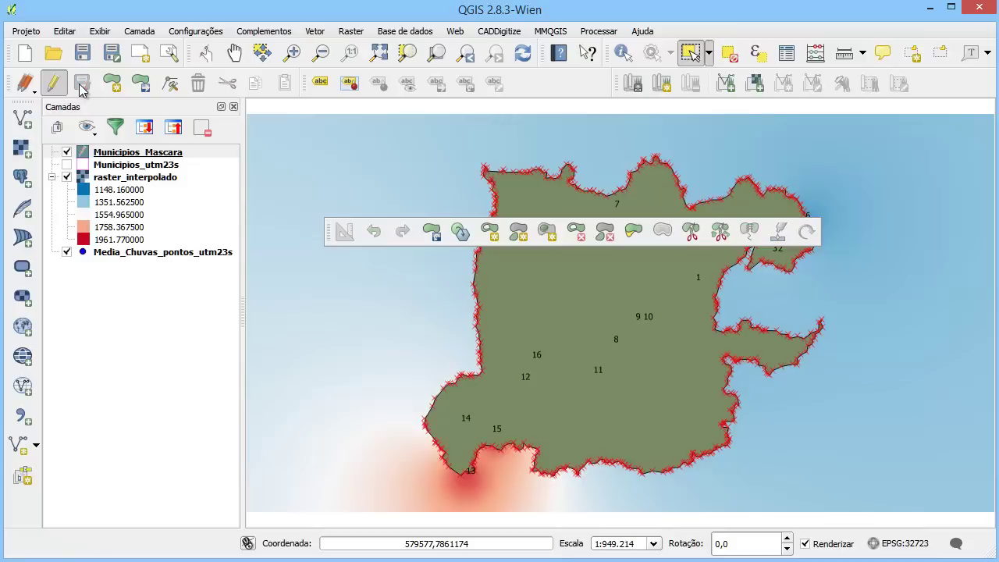
left_click(53, 83)
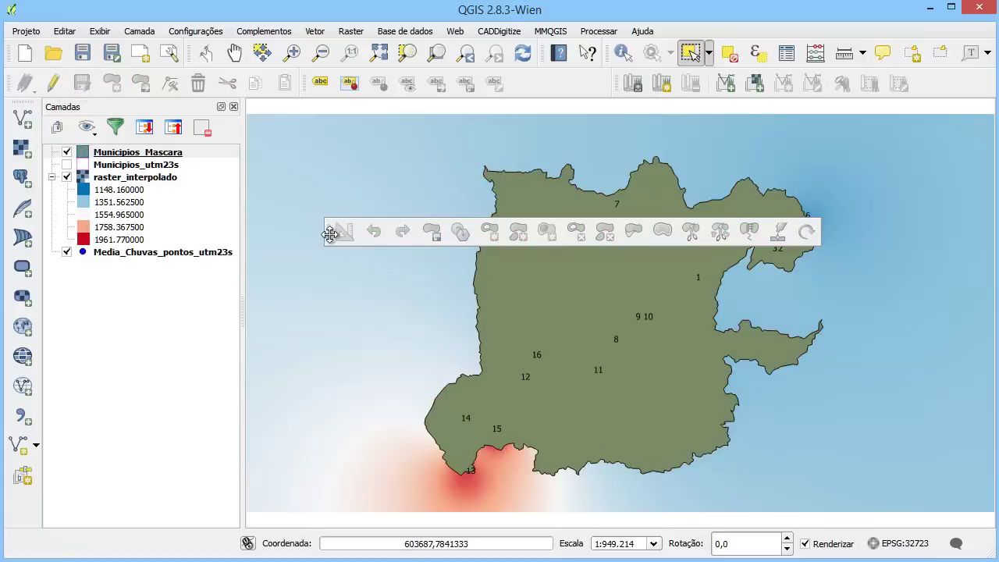
left_click_drag(327, 231, 515, 87)
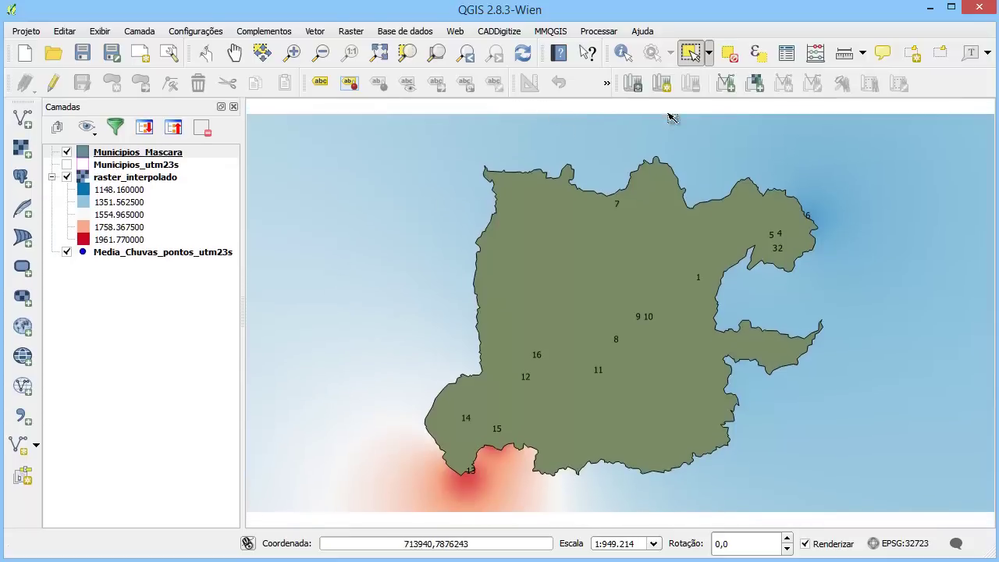
left_click_drag(621, 84, 970, 91)
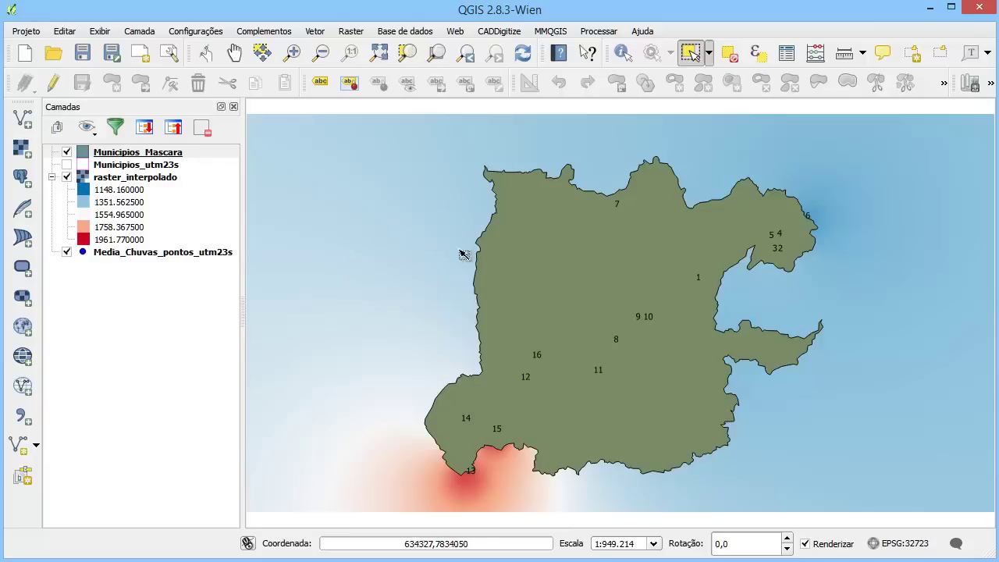
Style the Municipios_Mascara layer with the simb4 outline symbol and apply it
double_click(84, 153)
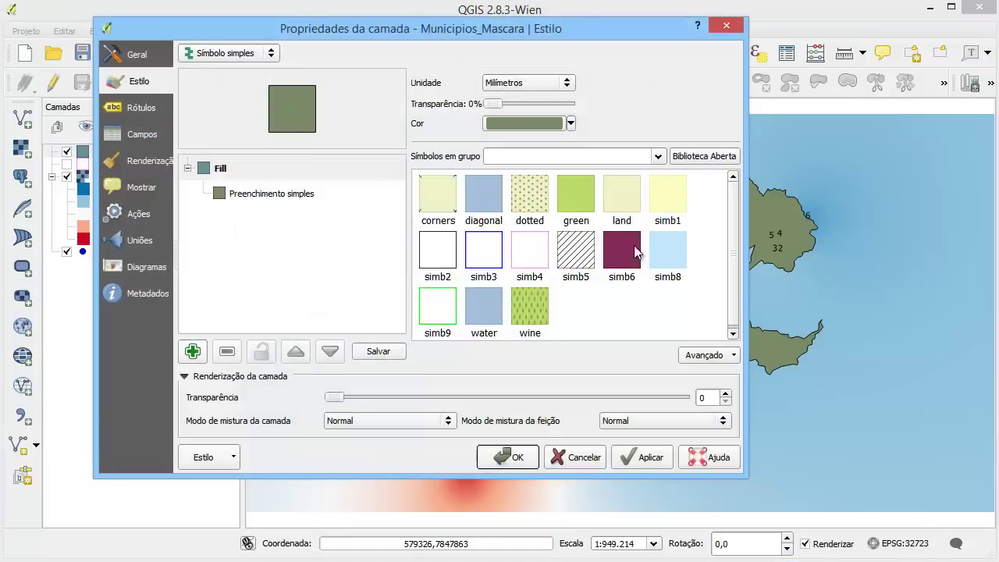
left_click(538, 265)
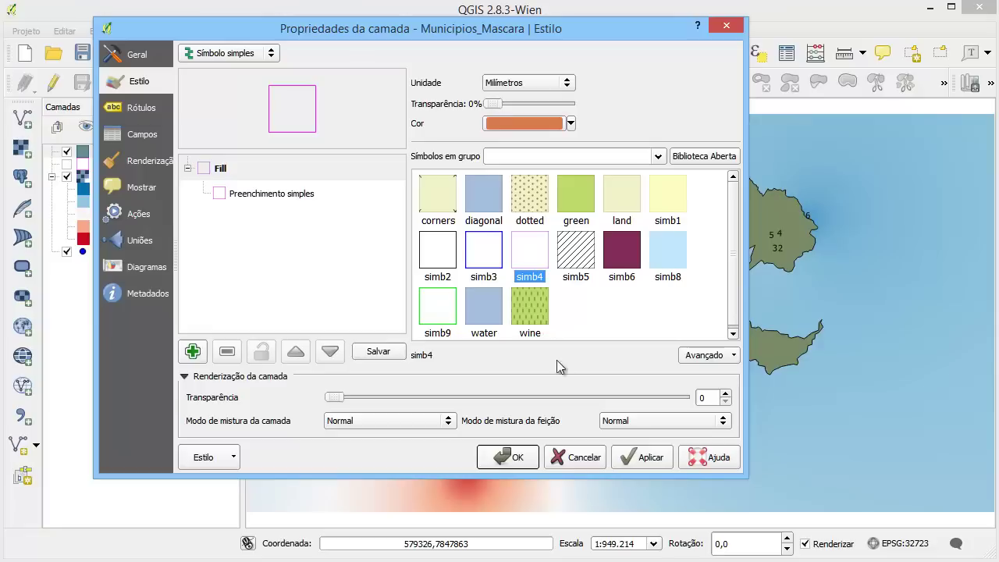
left_click(508, 459)
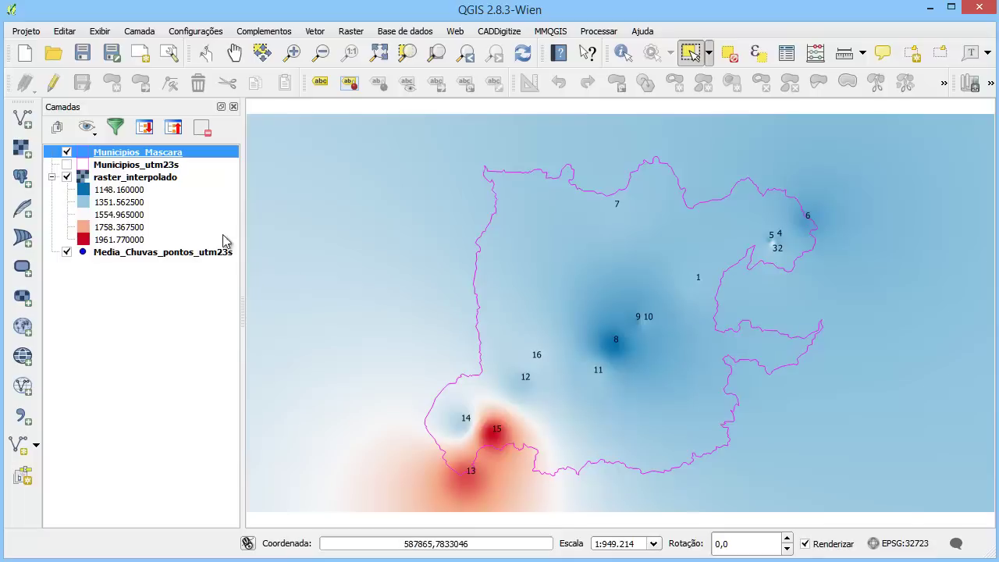
Remove the Municipios_utm23s layer from the project
left_click(109, 167)
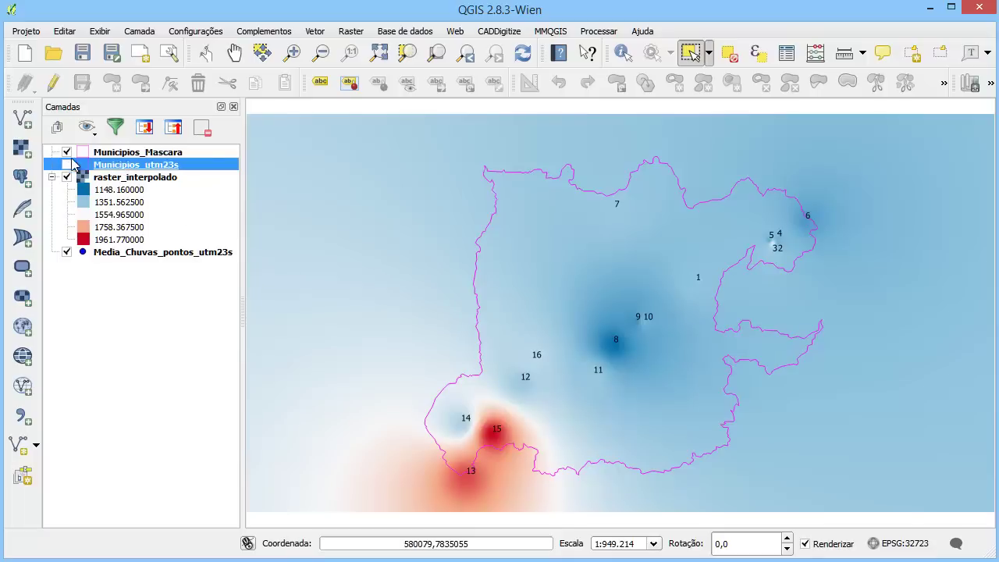
left_click(78, 152)
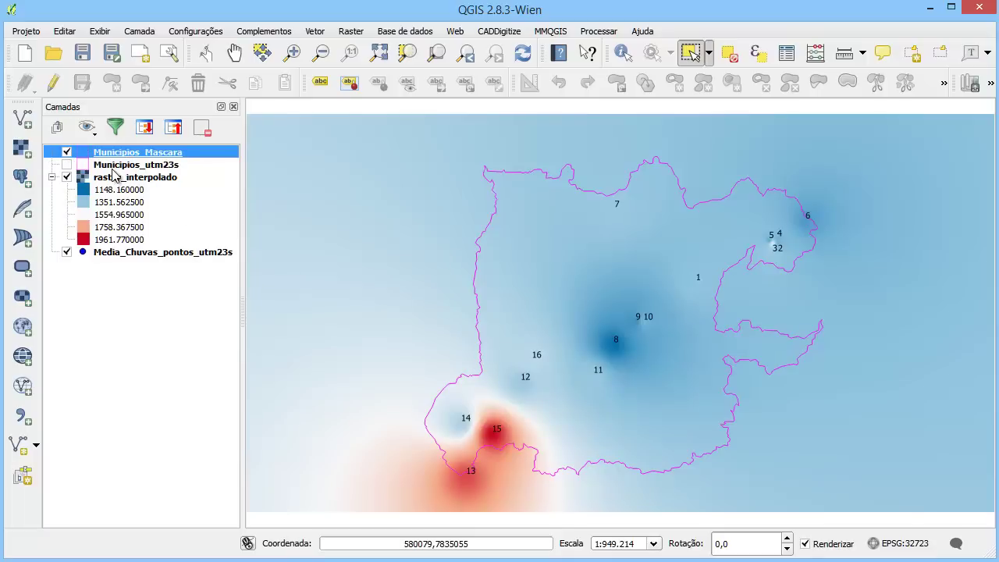
left_click(113, 166)
left_click(203, 129)
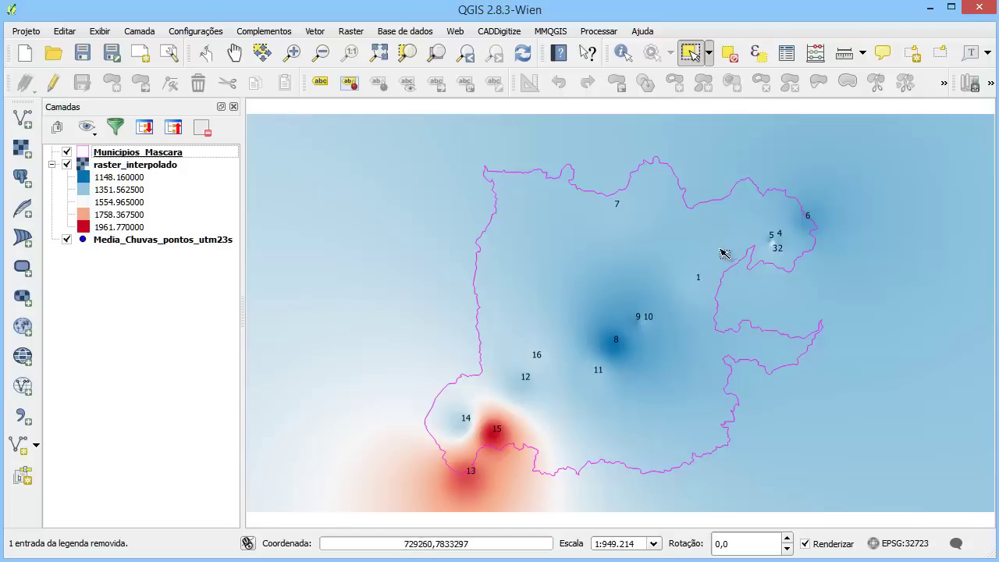
Examine the attribute table of Municipios_Mascara to check the merged feature, and close the table
left_click(134, 156)
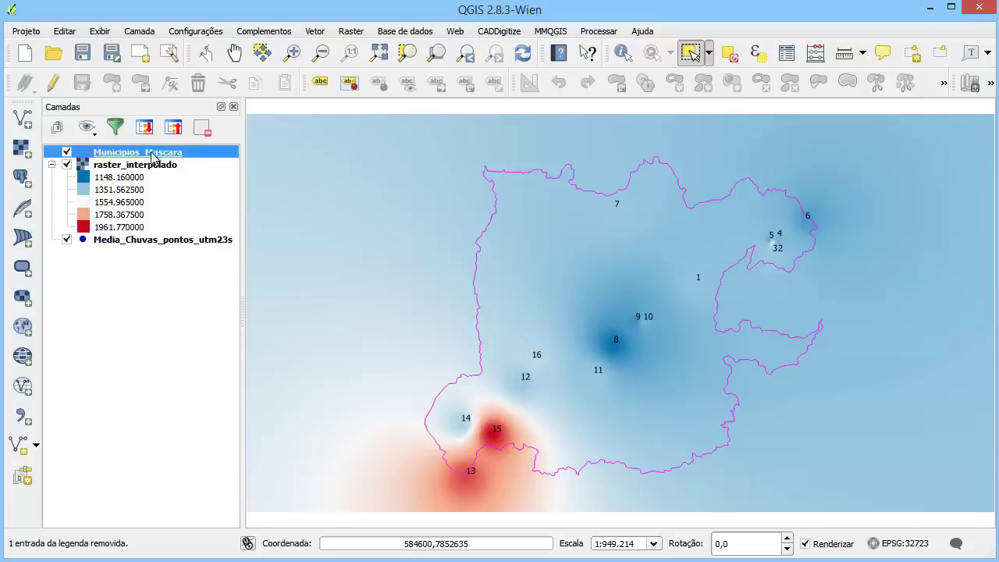
right_click(224, 163)
left_click(332, 305)
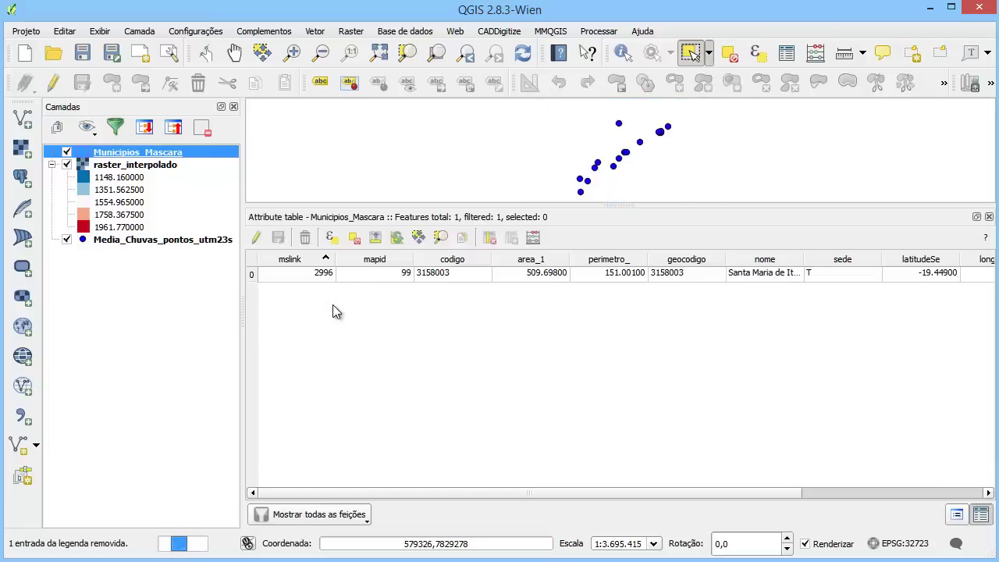
mouse_move(453, 217)
left_mouse_down()
mouse_move(424, 212)
mouse_move(451, 224)
left_mouse_up()
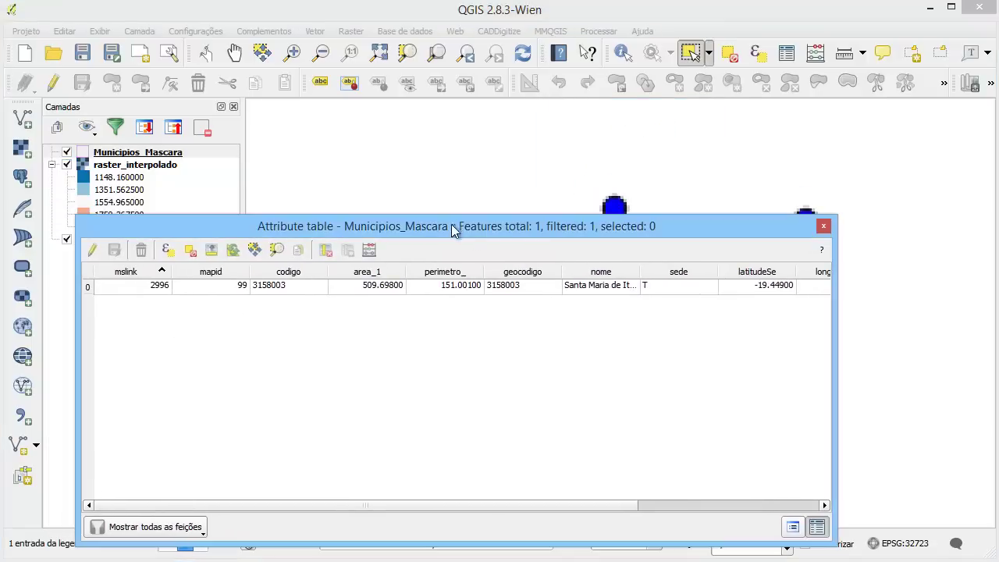
left_click(823, 227)
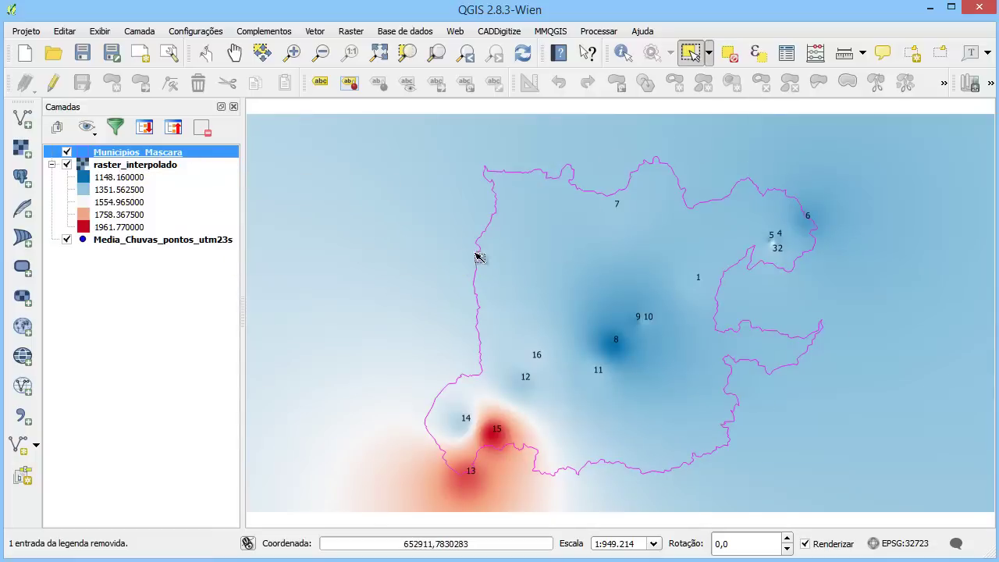
Check the coordinate reference system in the Municipios_Mascara layer properties and close them without changes
double_click(147, 154)
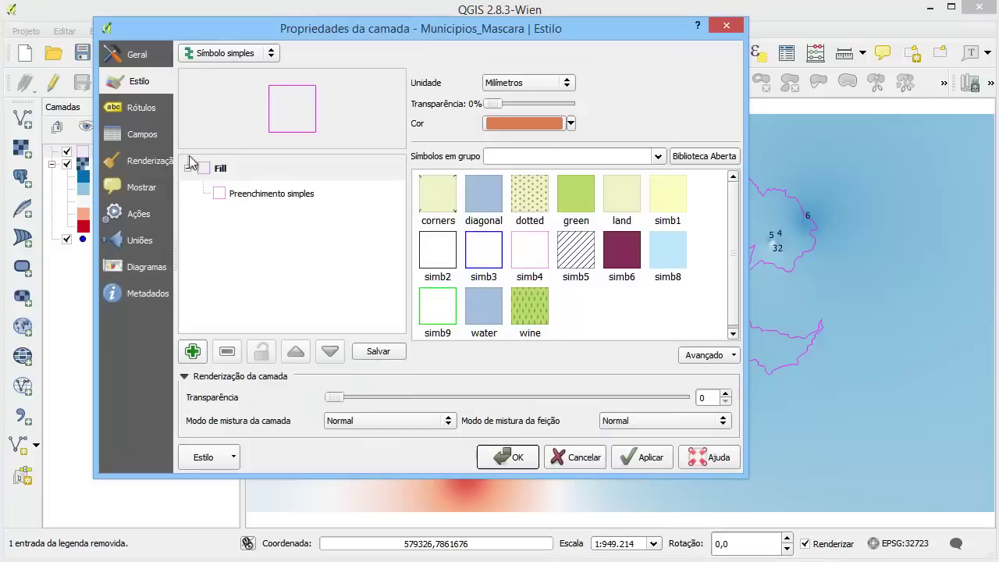
left_click(137, 55)
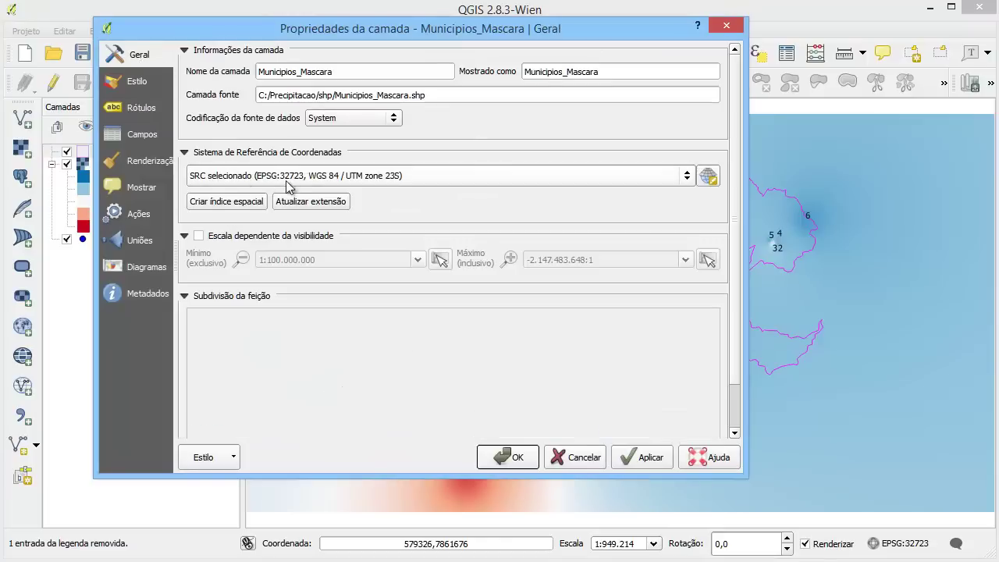
left_click(584, 456)
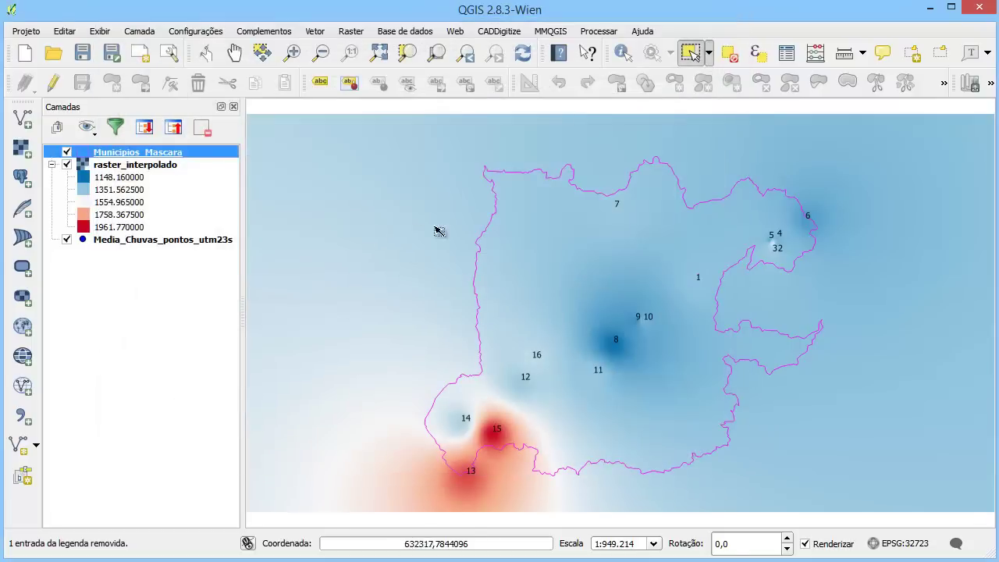
Start the raster extraction clipper (Cortador) for raster_interpolado and browse to C:\Precipitacao\img as the output folder
left_click(348, 35)
mouse_move(412, 192)
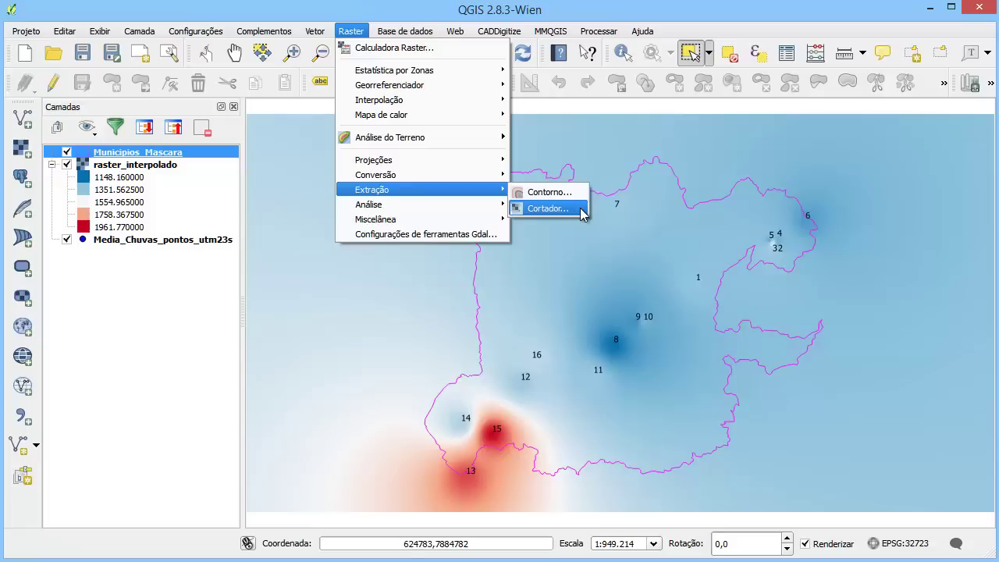
left_click(580, 207)
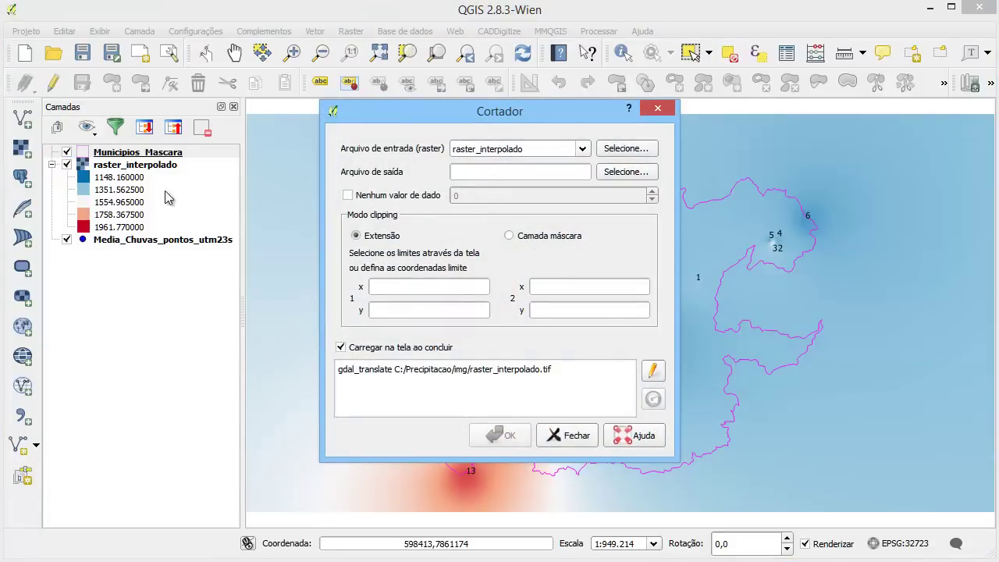
left_click(638, 170)
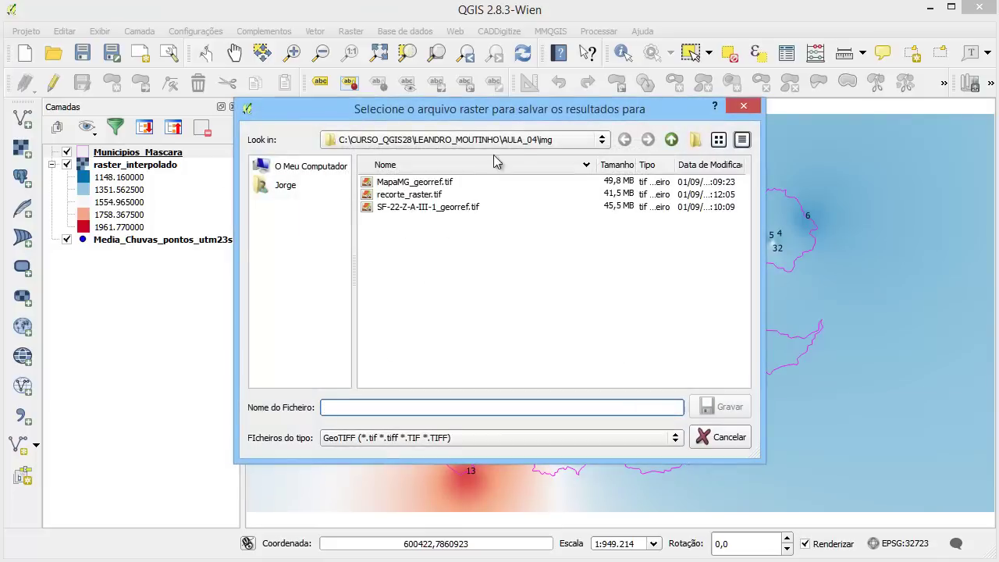
left_click(595, 145)
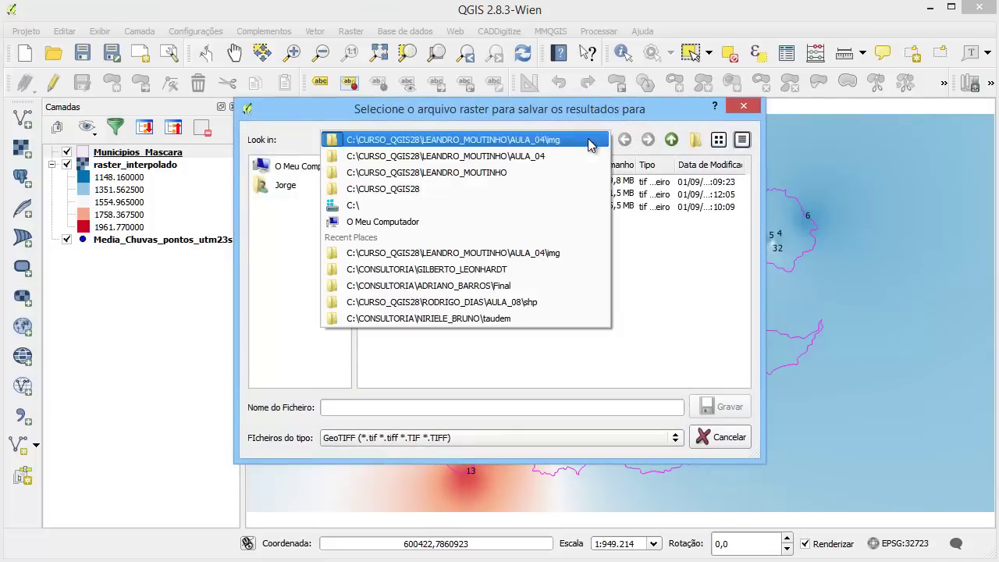
left_click(371, 205)
left_click(417, 234)
type("pr")
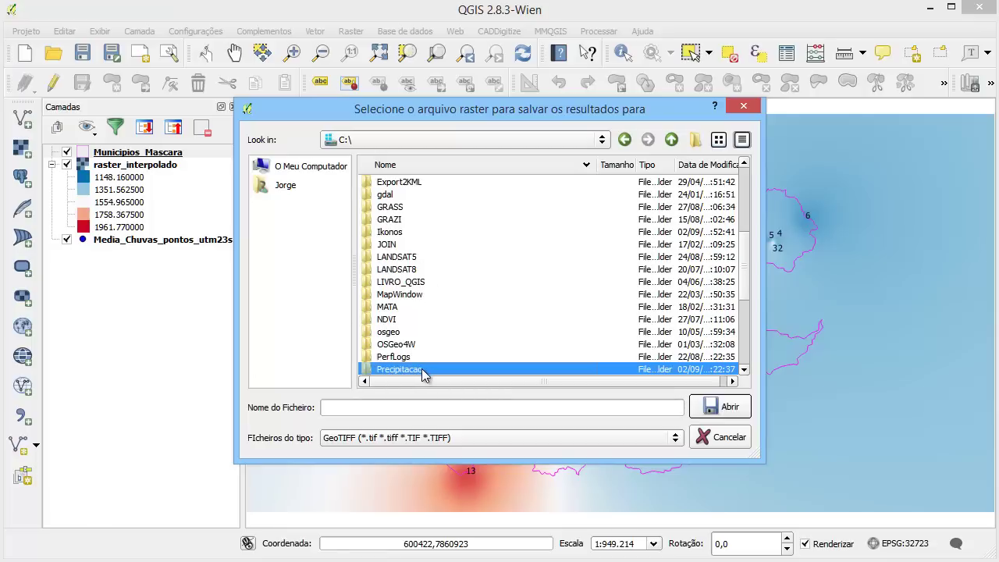
double_click(421, 370)
left_click(385, 183)
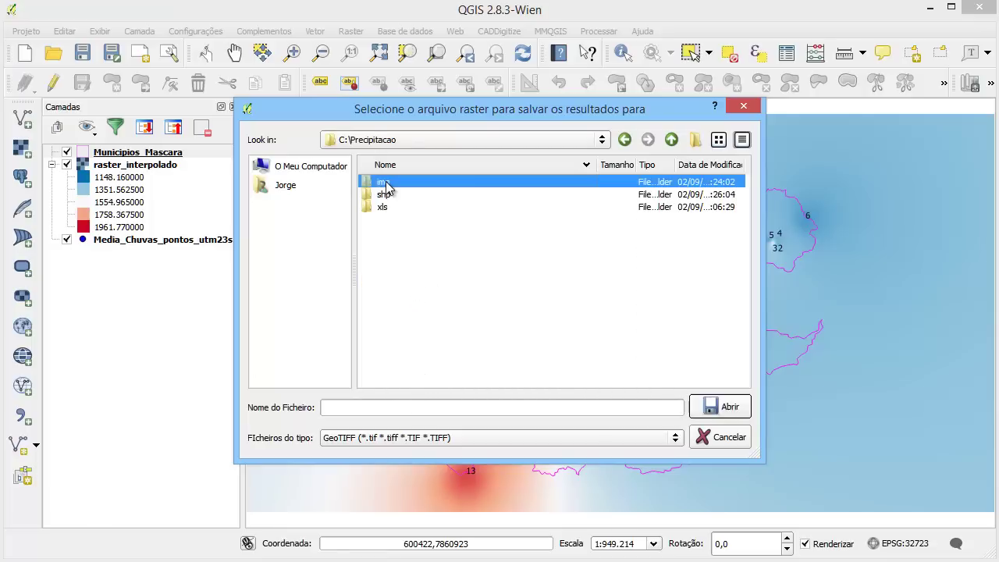
double_click(386, 184)
Name the clipped output file recorte_raster.tif in GeoTIFF format and save that choice
left_click(376, 407)
type("recorte_raster")
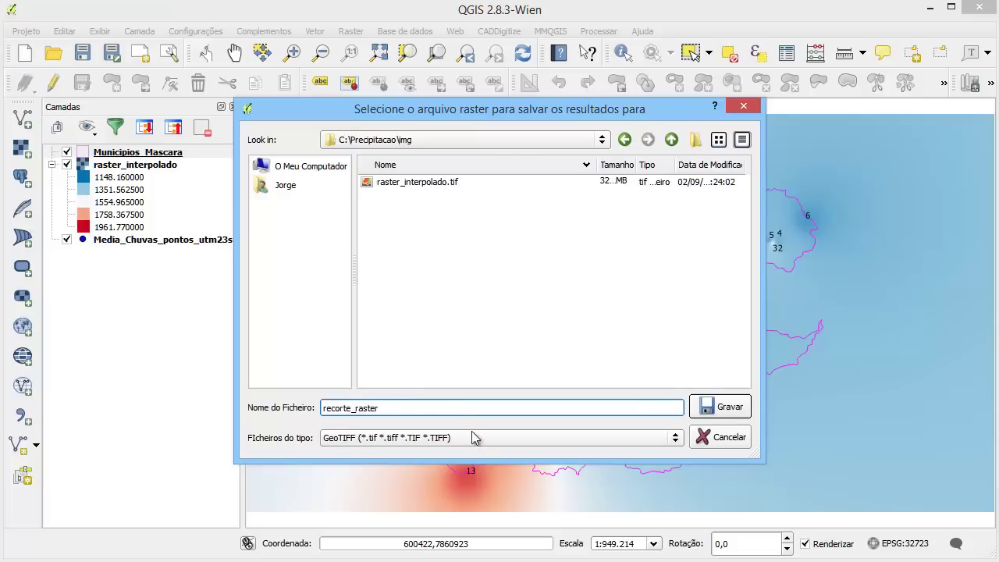
left_click(493, 452)
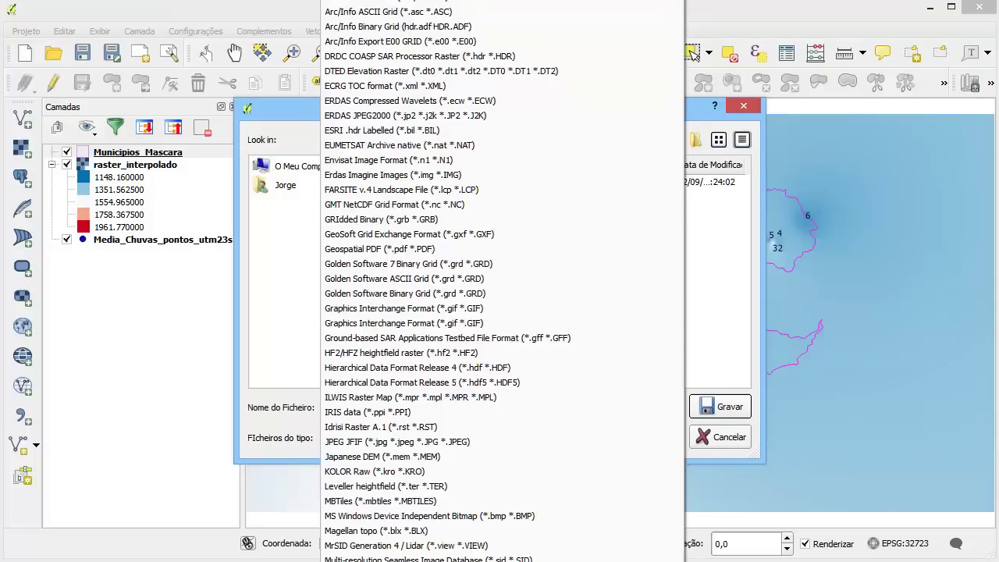
left_click(421, 0)
left_click(392, 407)
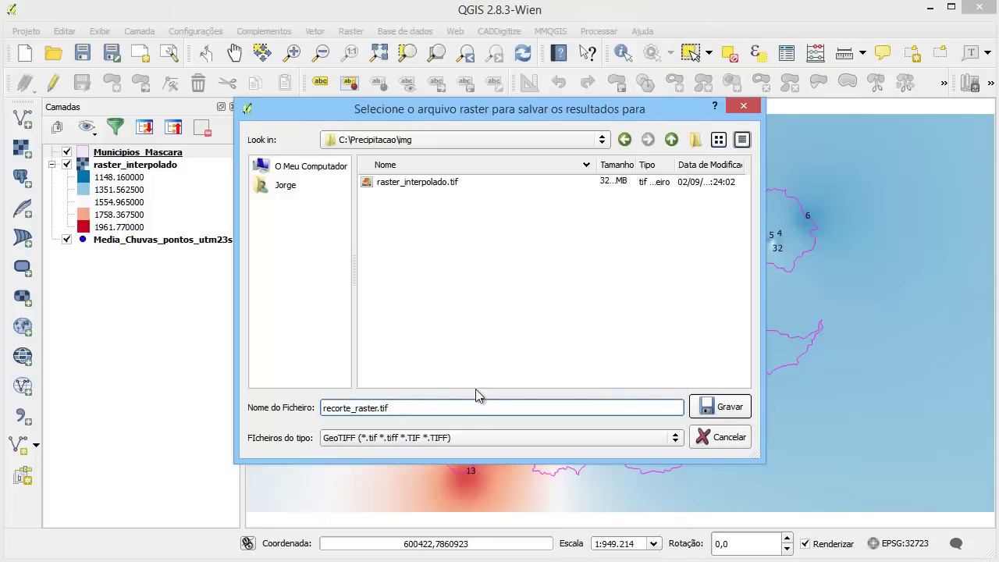
left_click(720, 406)
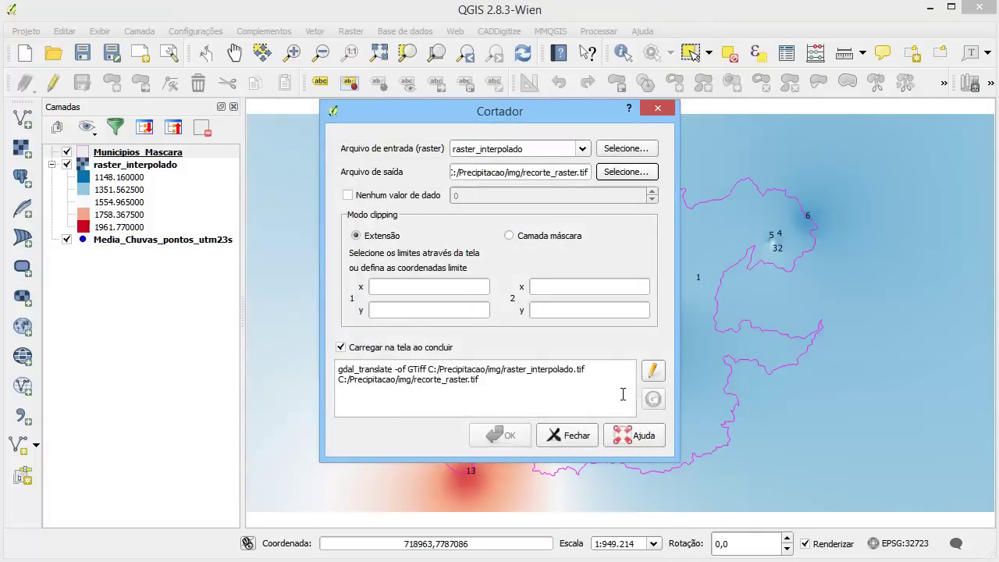
Clip raster_interpolado with no-data value 0 and Municipios_Mascara as mask layer, and hide the unclipped raster
left_click(415, 199)
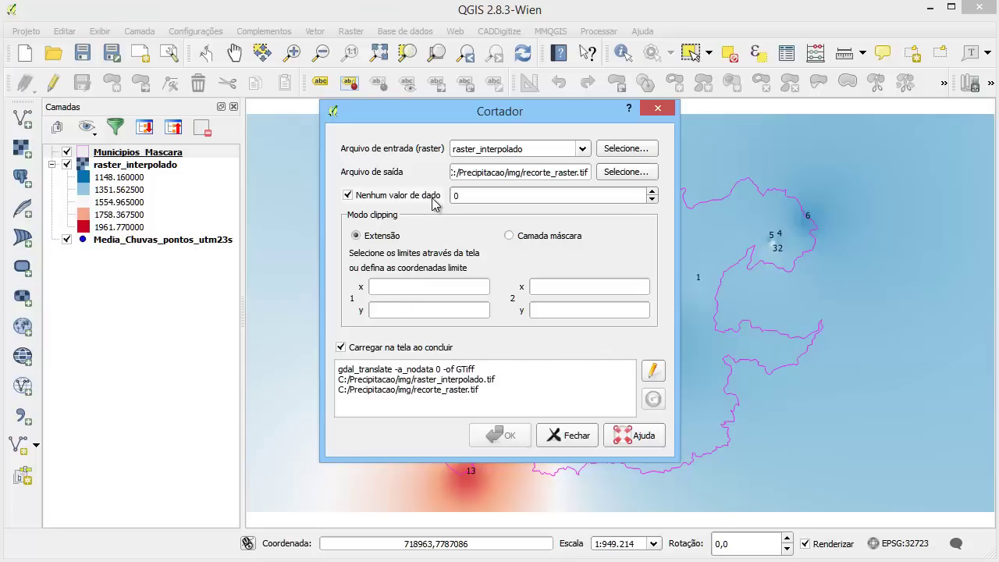
left_click_drag(415, 121, 250, 142)
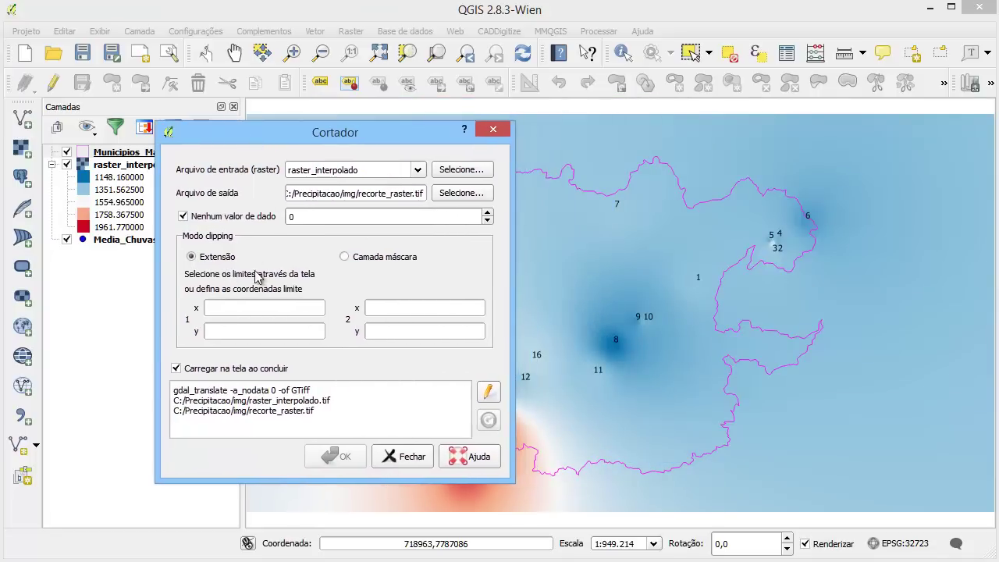
left_click(345, 257)
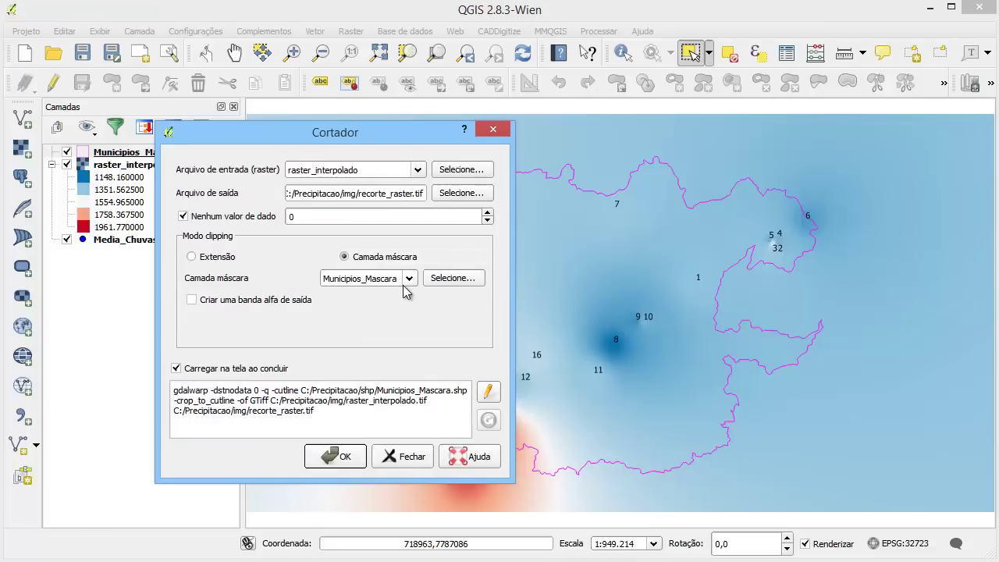
left_click(346, 461)
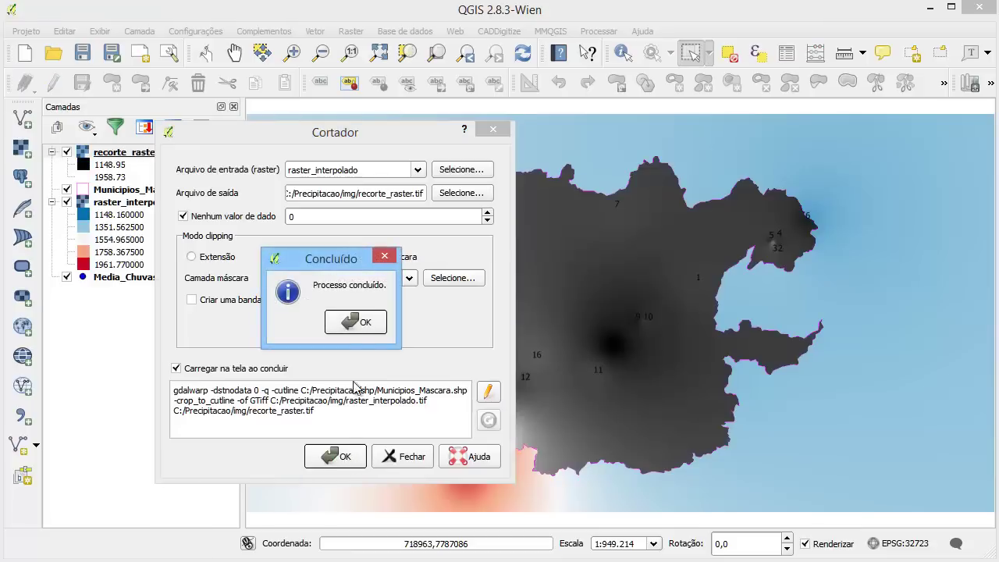
left_click(359, 322)
left_click(427, 459)
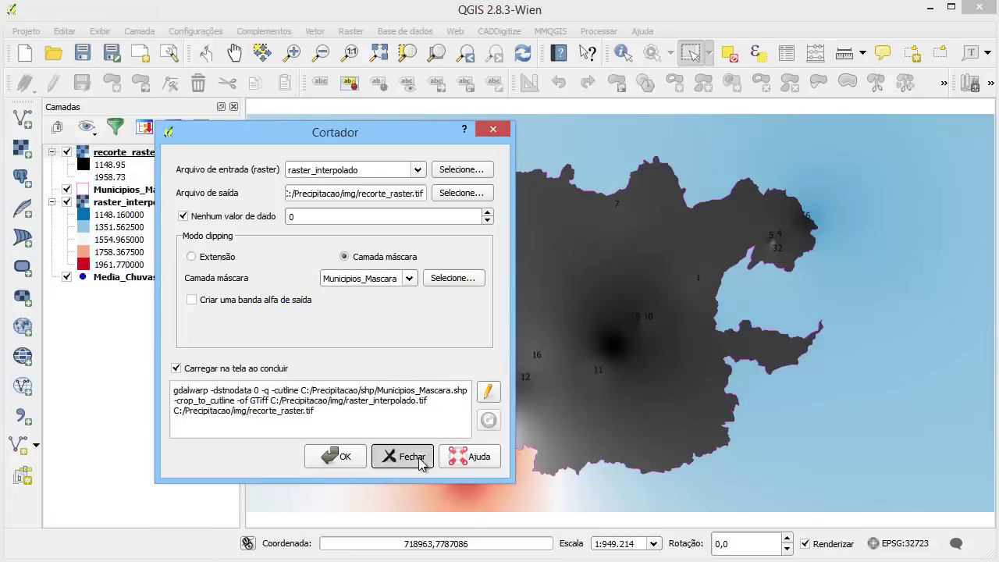
left_click(71, 206)
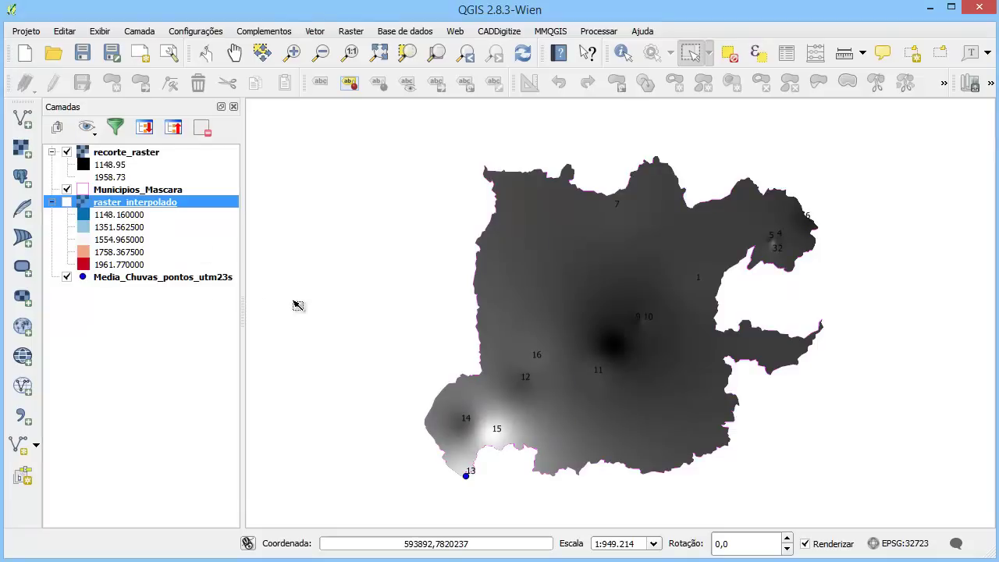
Style Municipios_Mascara with the simb2 outline and a border thickness of 0.65 mm, and move it above recorte_raster
left_click(90, 193)
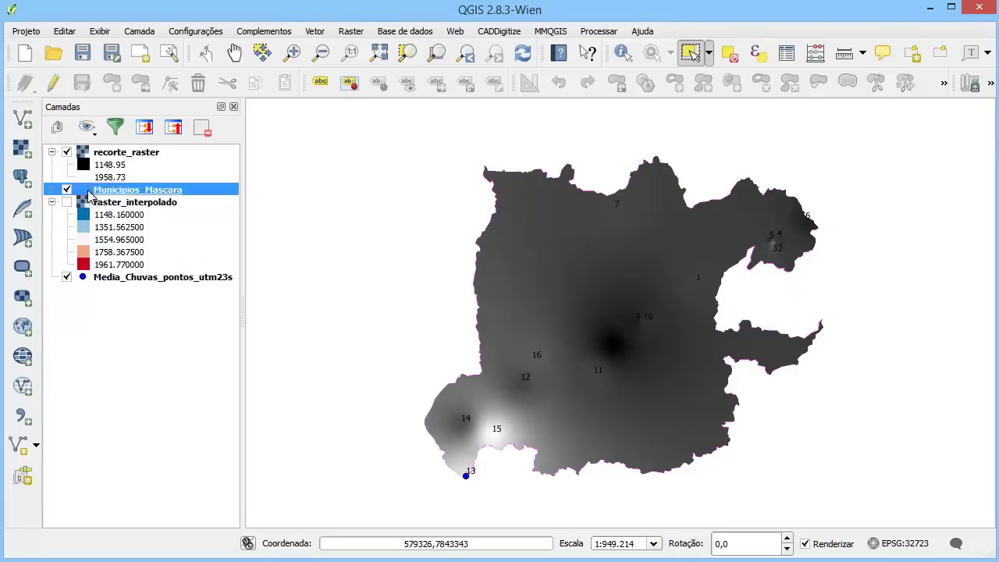
double_click(166, 194)
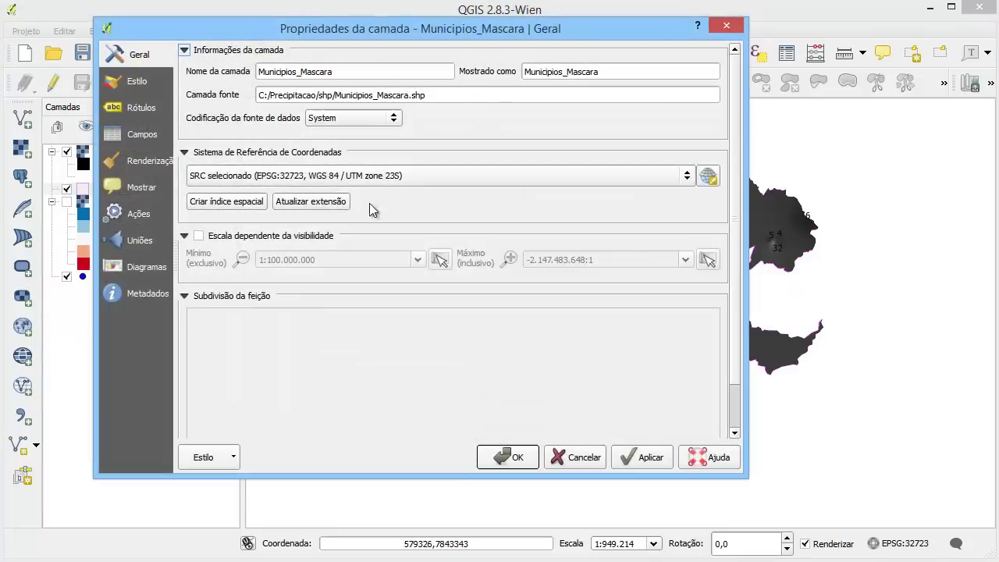
left_click(139, 81)
left_click(427, 245)
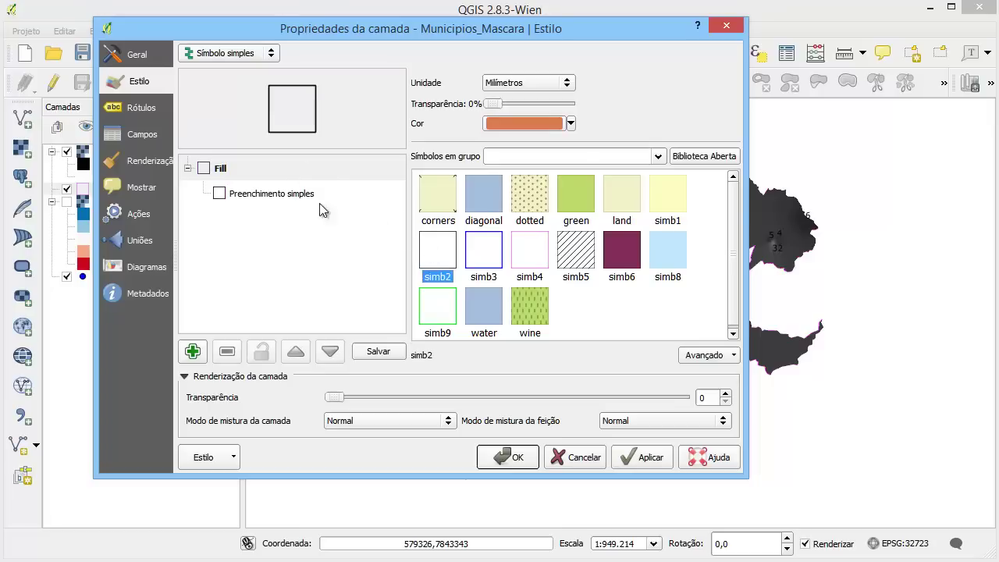
left_click(281, 194)
left_click(525, 210)
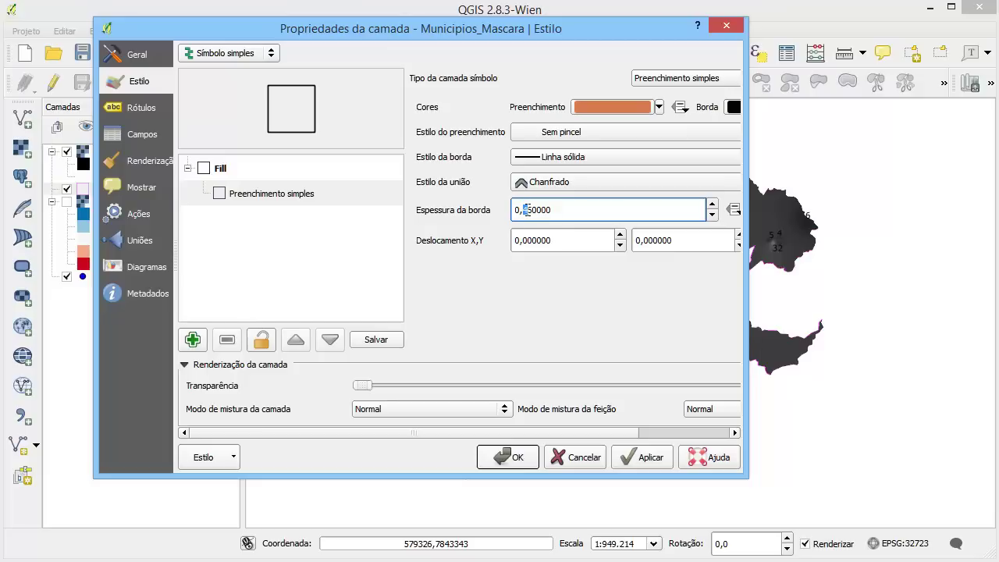
type("2")
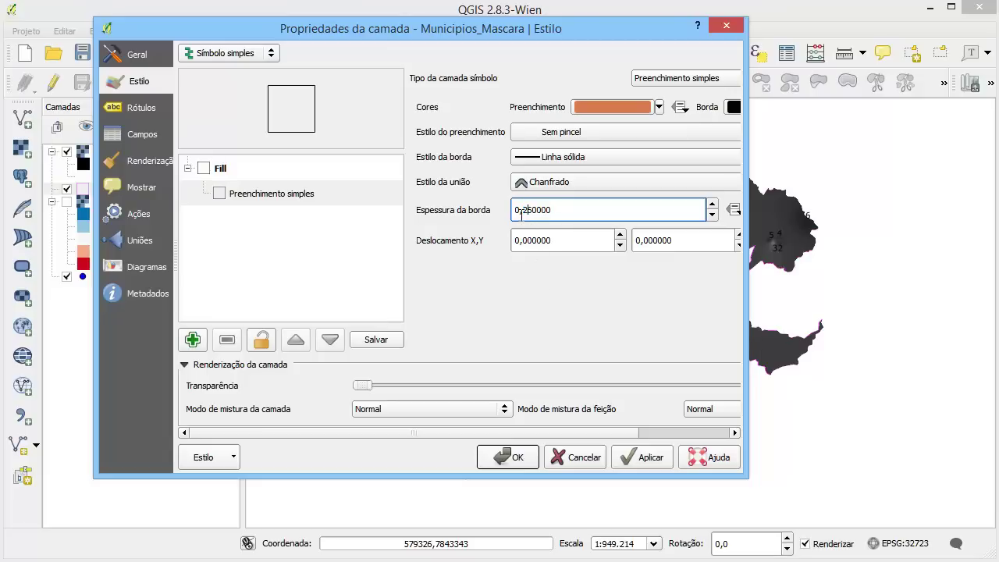
type("65")
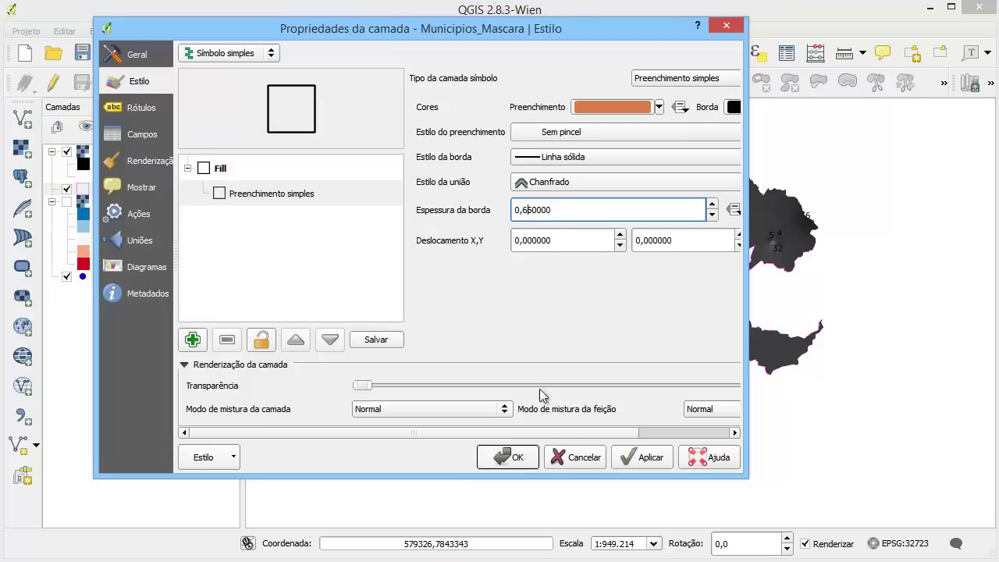
left_click(529, 453)
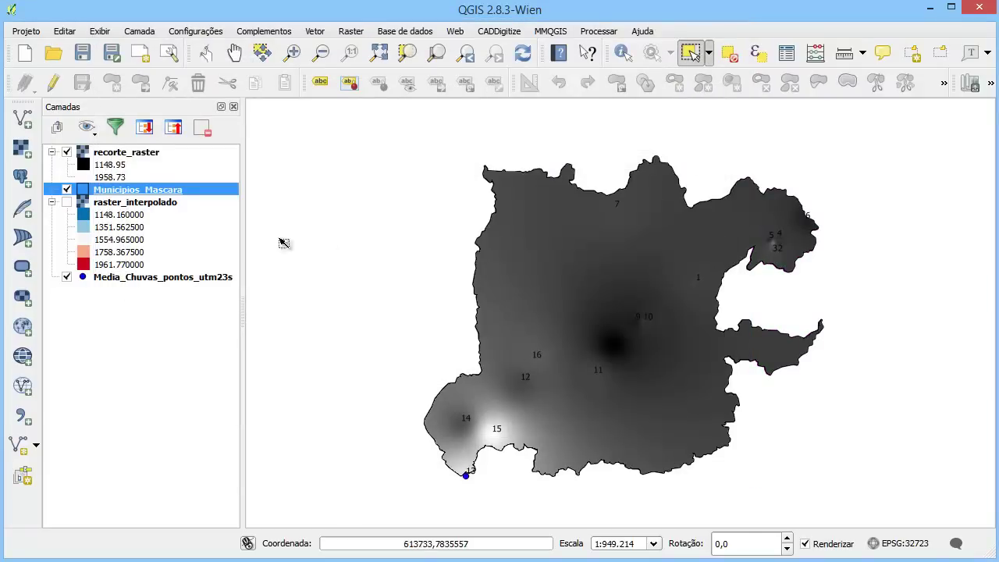
left_click_drag(167, 192, 192, 154)
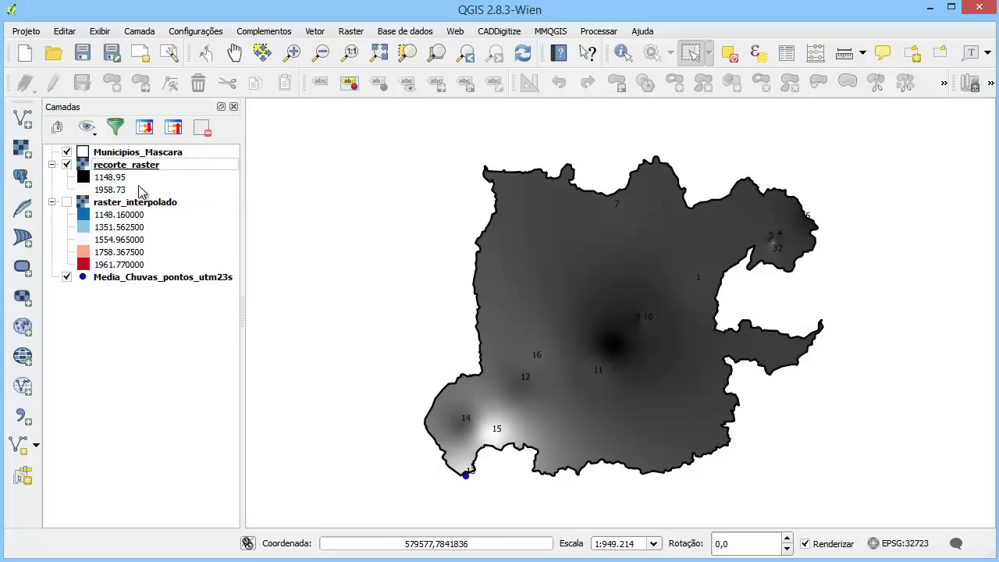
Render recorte_raster as single-band pseudocolor with the inverted RdBu ramp, actual accuracy and five equal-interval classes
left_click(125, 168)
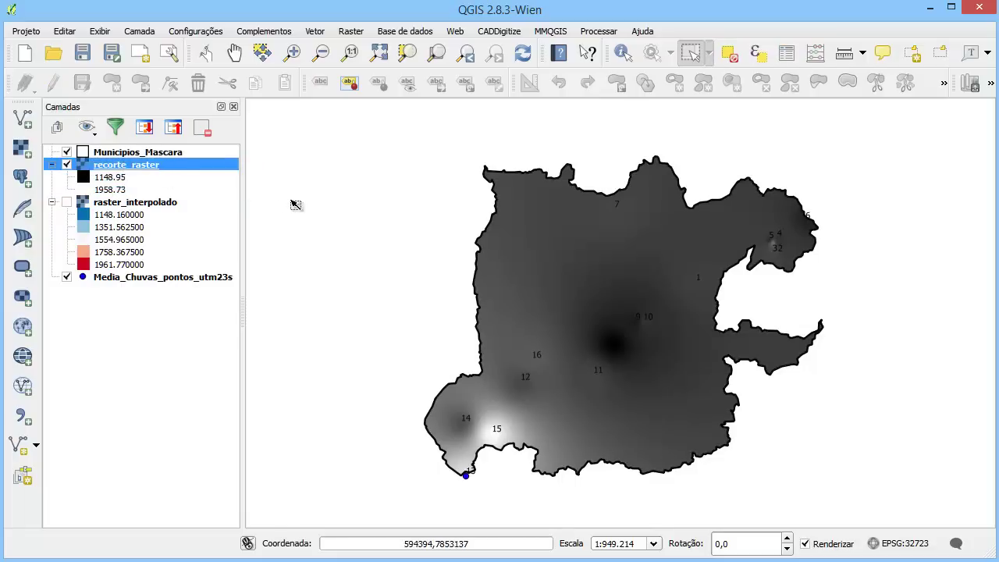
double_click(128, 168)
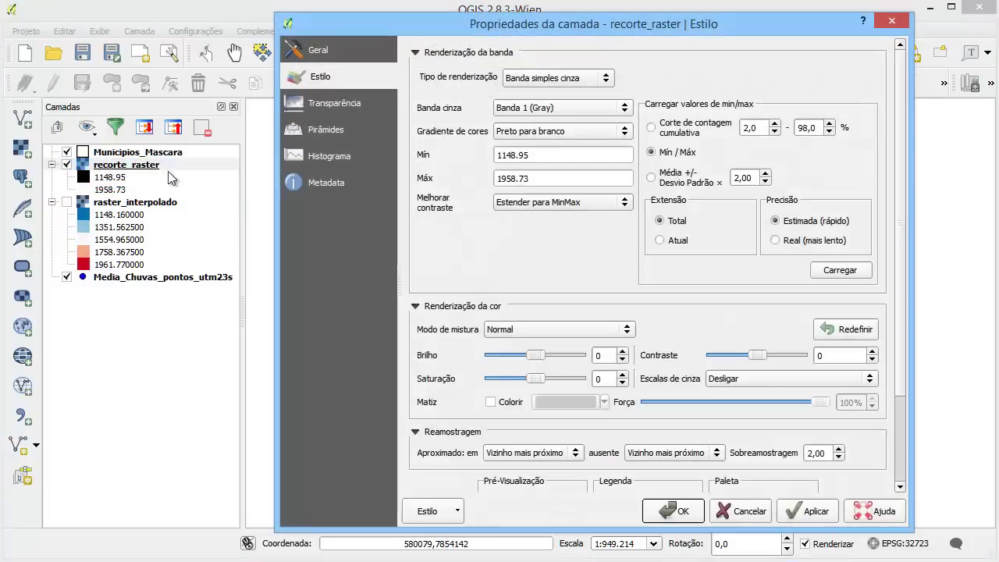
left_click(570, 78)
left_click(588, 93)
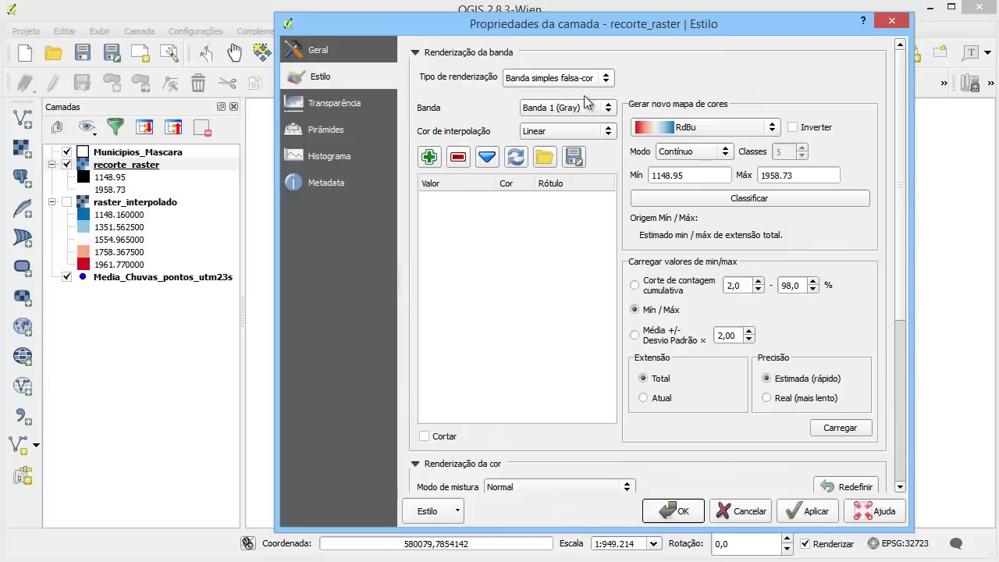
left_click(767, 397)
left_click(793, 127)
left_click(725, 153)
left_click(721, 165)
left_click(789, 201)
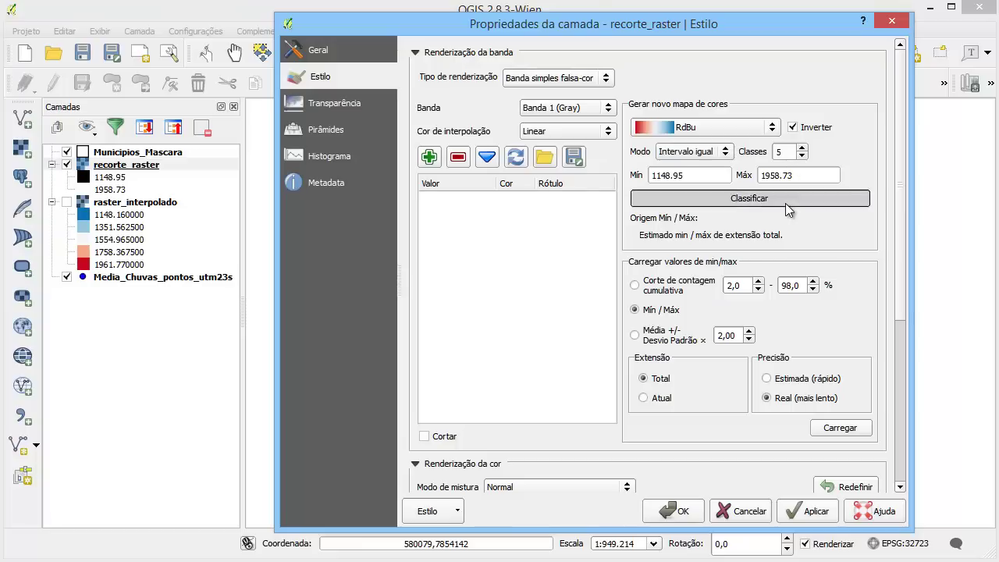
left_click(699, 513)
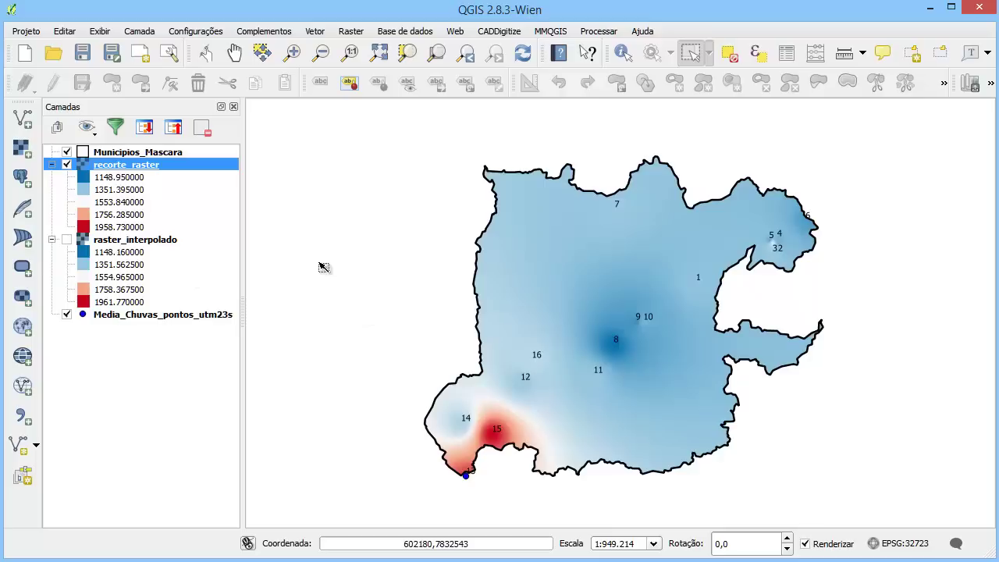
Place the visible Media_Chuvas_pontos_utm23s layer between Municipios_Mascara and recorte_raster, and hide Municipios_Mascara
left_click(68, 314)
left_click_drag(100, 314, 114, 158)
left_click(67, 152)
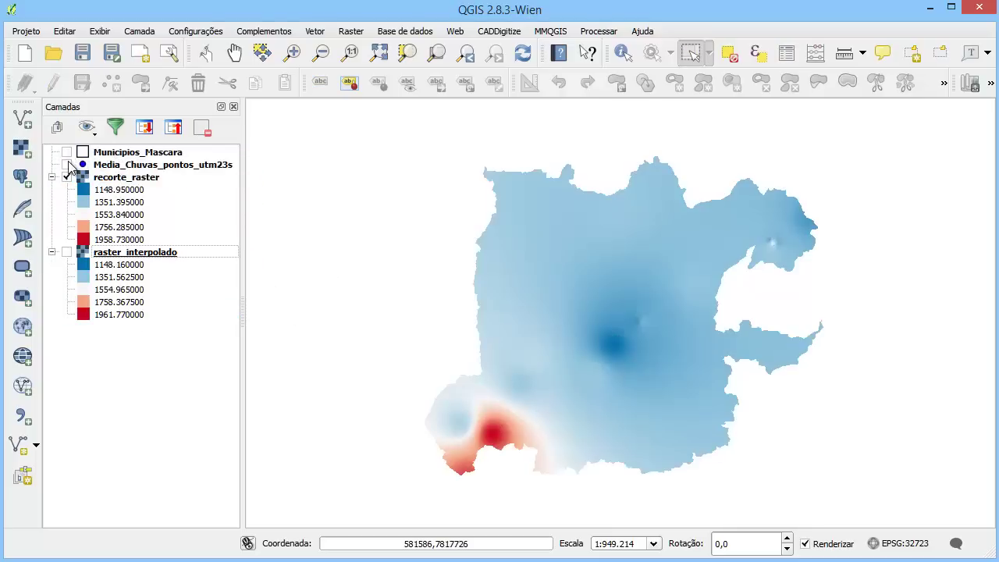
left_click(67, 165)
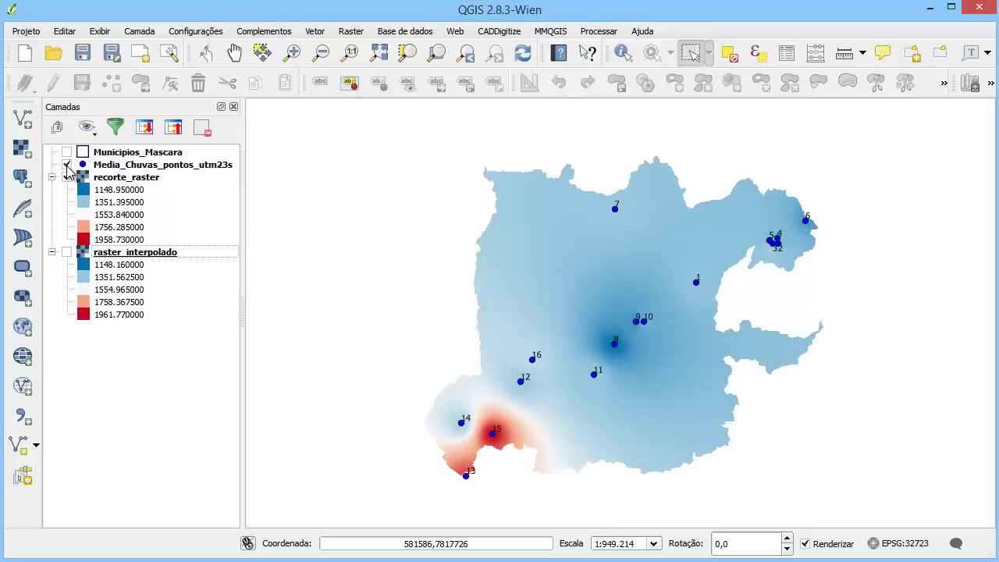
Label Media_Chuvas_pontos_utm23s with the MEDIA2 field, and switch visibility from that layer to Municipios_Mascara
left_click(145, 168)
left_click(320, 82)
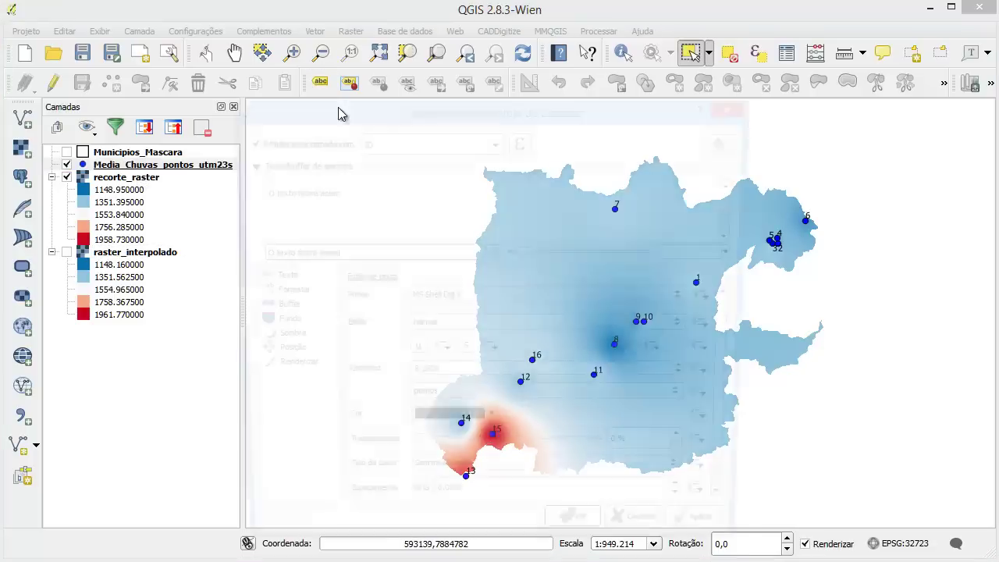
left_click(494, 141)
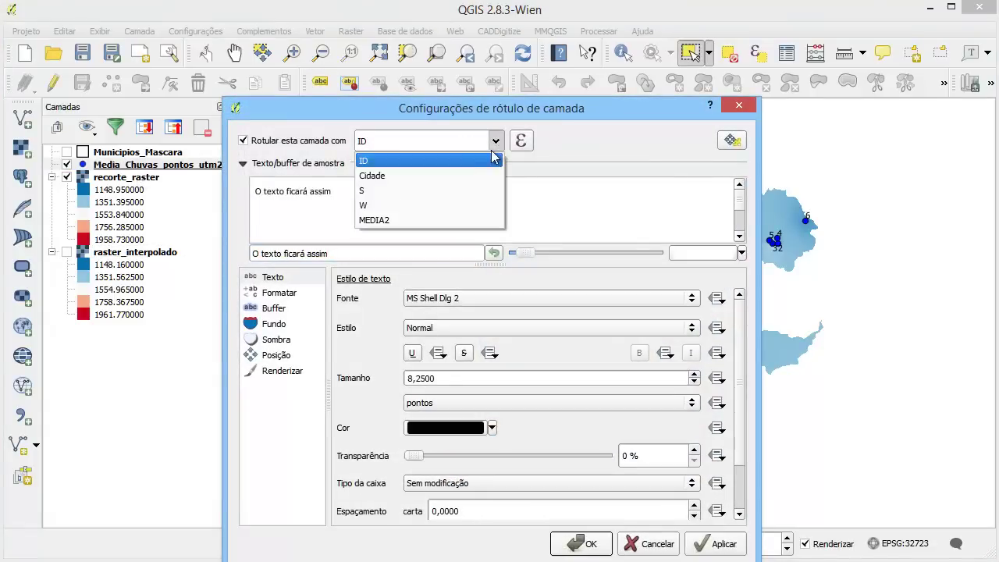
left_click(453, 216)
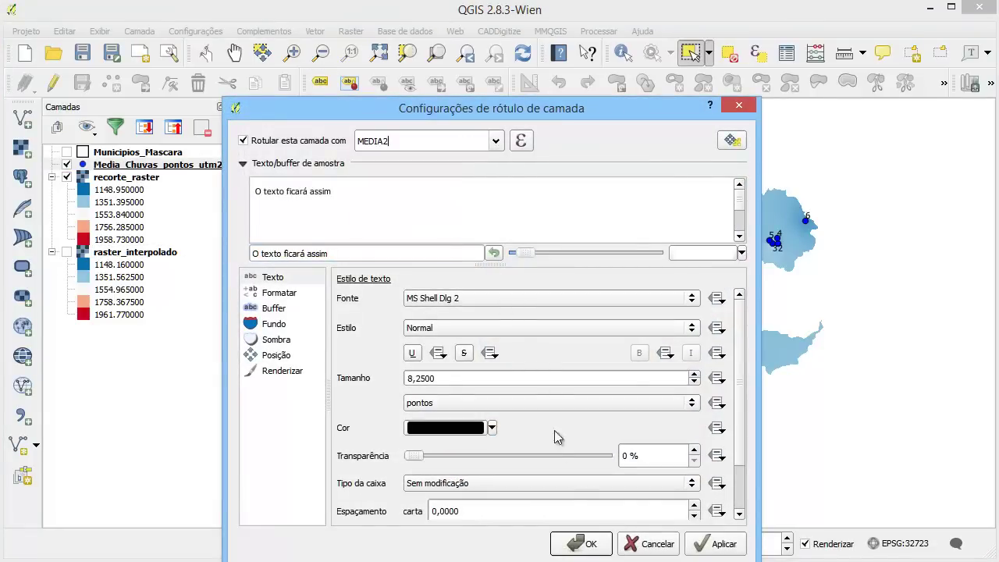
left_click(581, 544)
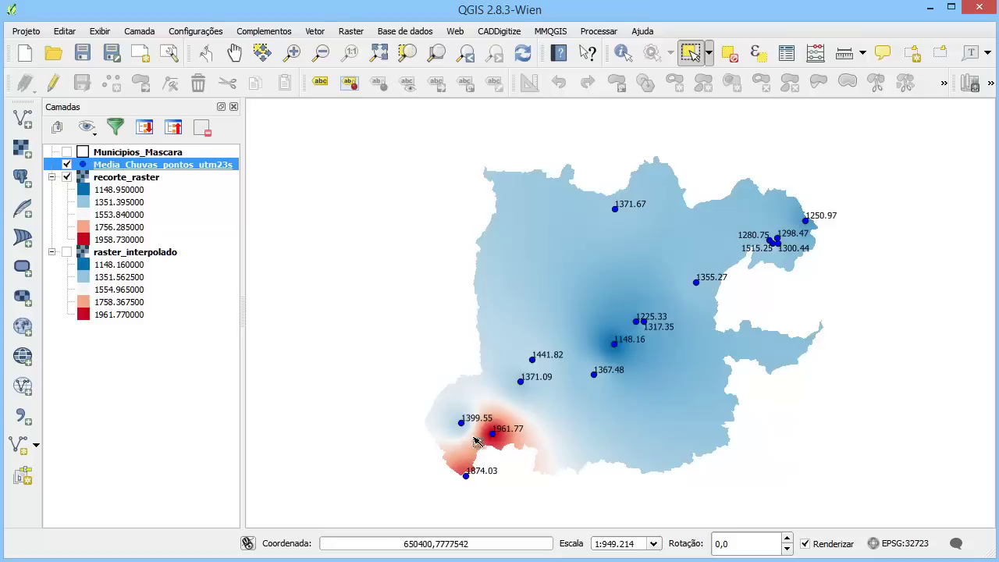
left_click(66, 164)
left_click(66, 152)
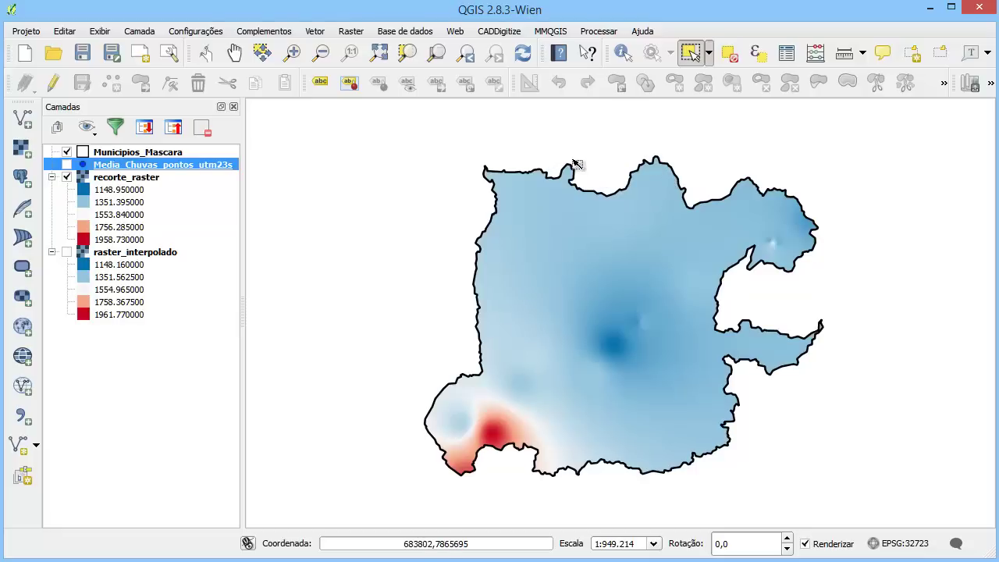
Start a raster contour extraction with recorte_raster as the input file
left_click(167, 178)
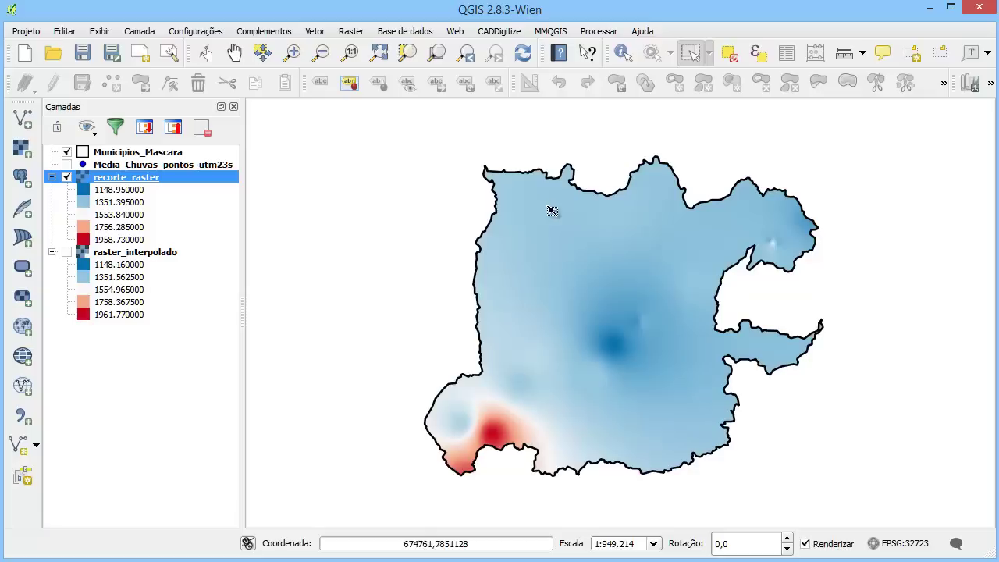
left_click(346, 33)
mouse_move(391, 193)
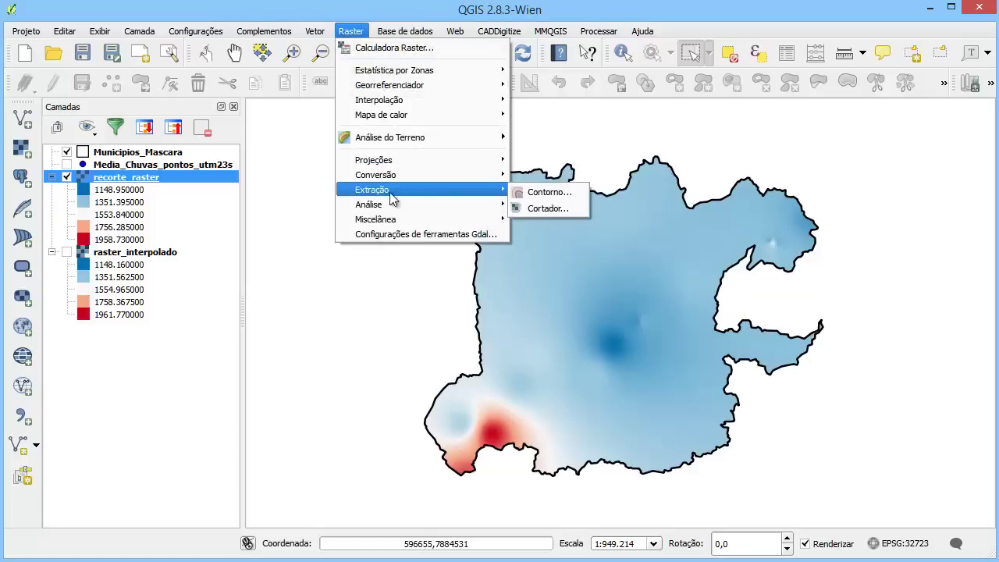
left_click(549, 192)
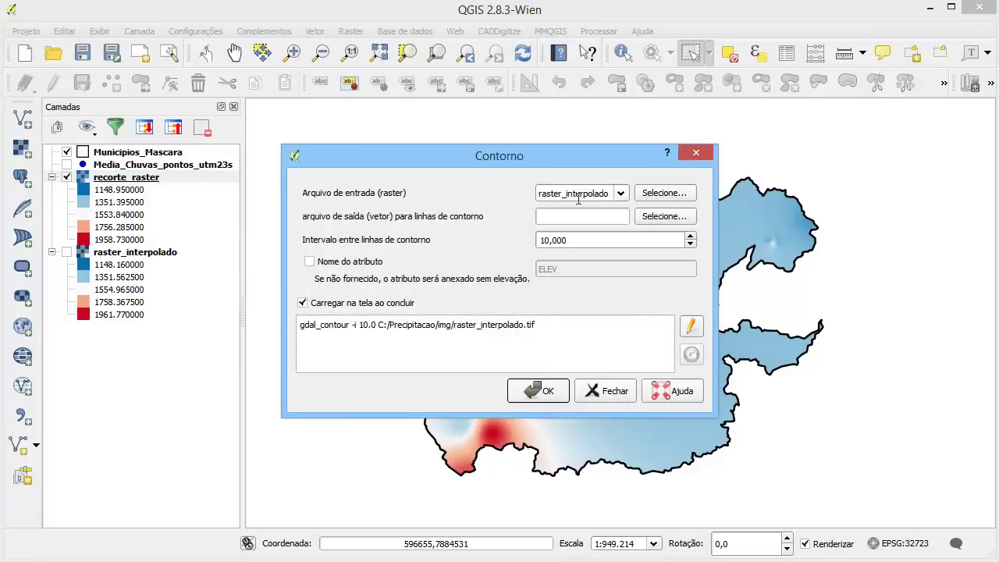
left_click(622, 194)
left_click(598, 219)
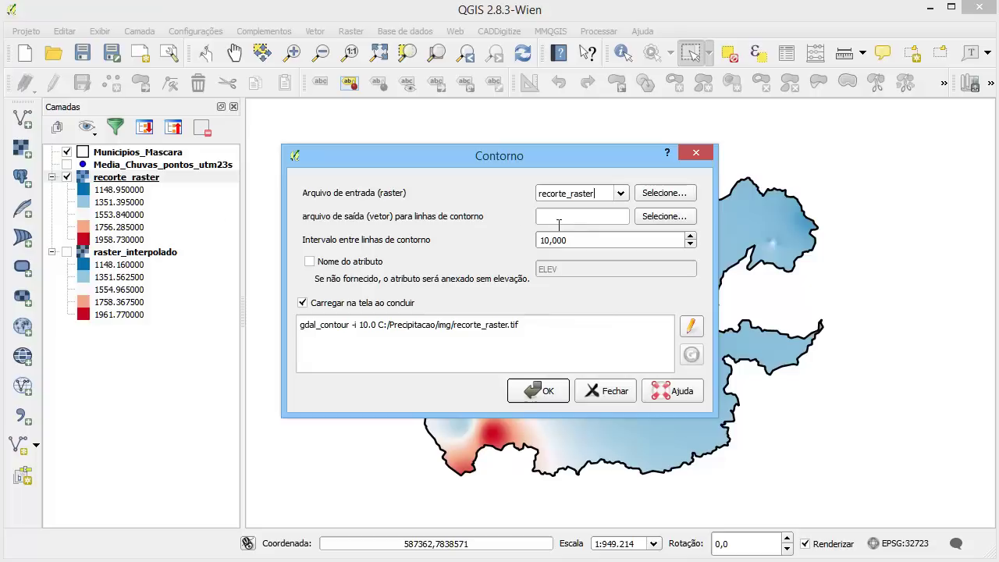
Set the contour output to Isoietas in the C:\Precipitacao\shp folder
left_click(665, 221)
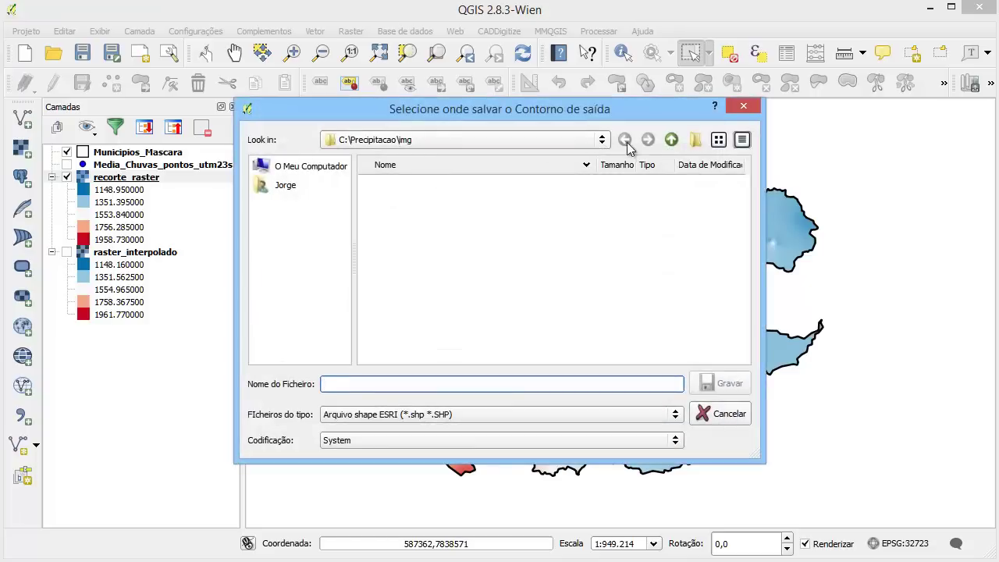
left_click(671, 139)
double_click(390, 197)
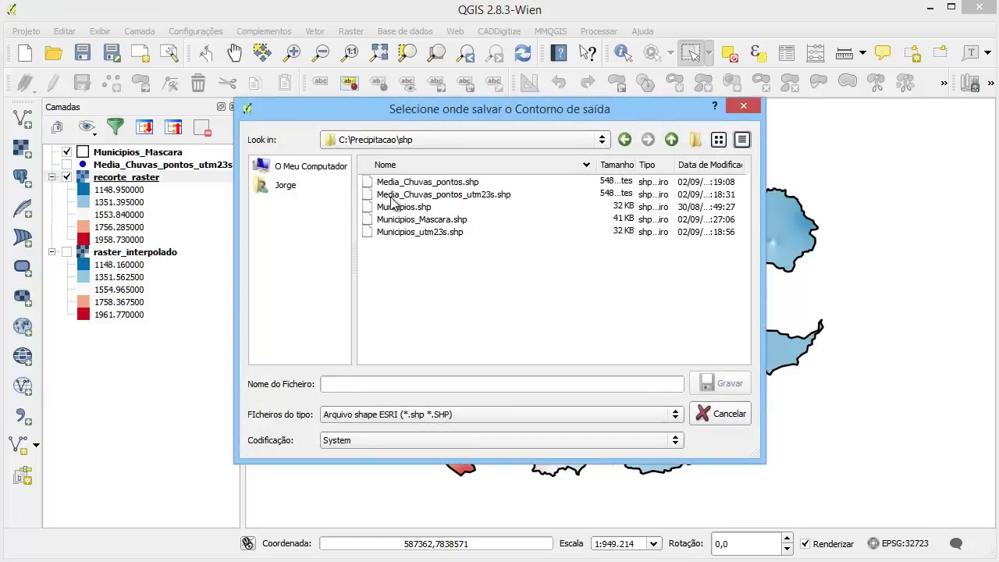
left_click(405, 380)
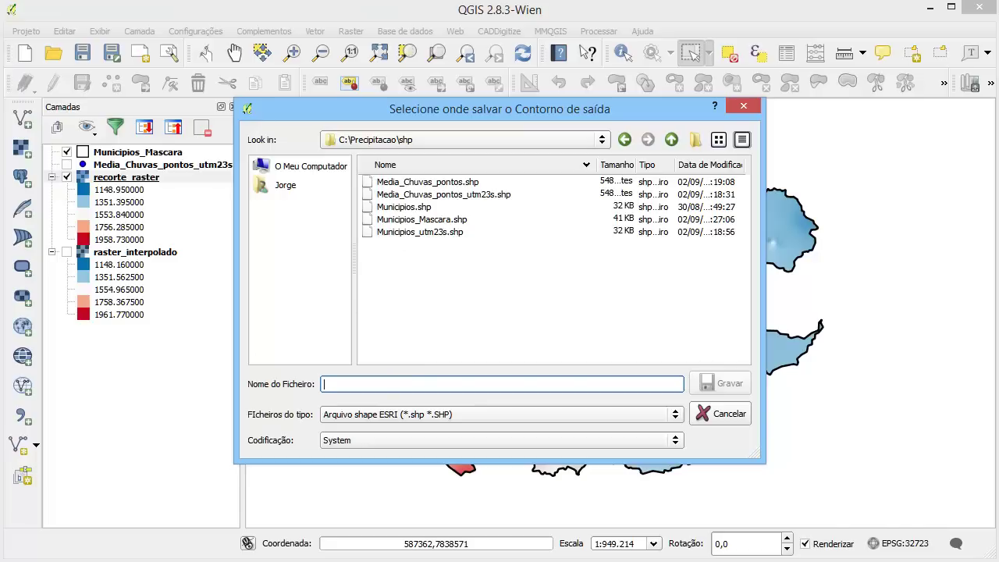
type("Isoietas")
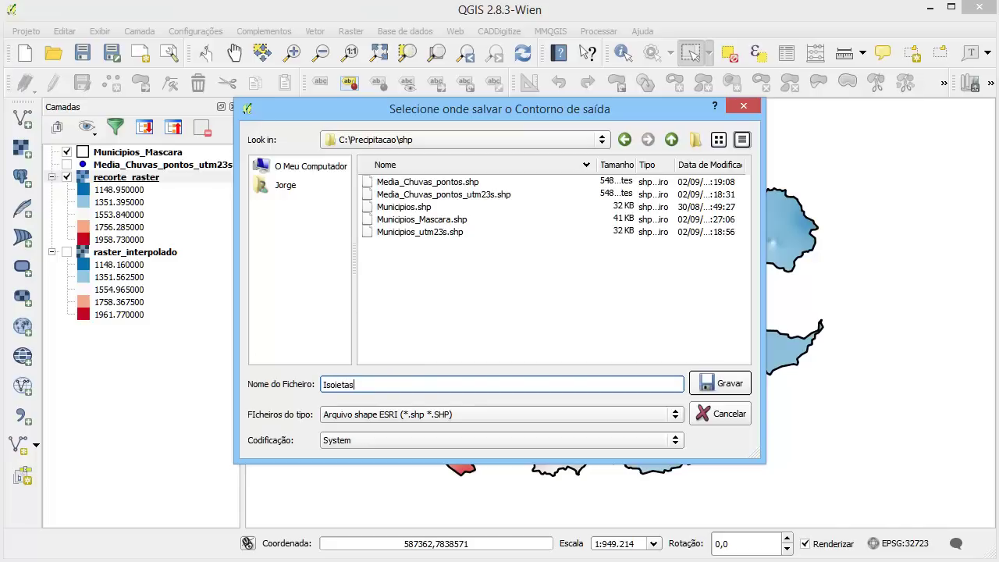
left_click(711, 388)
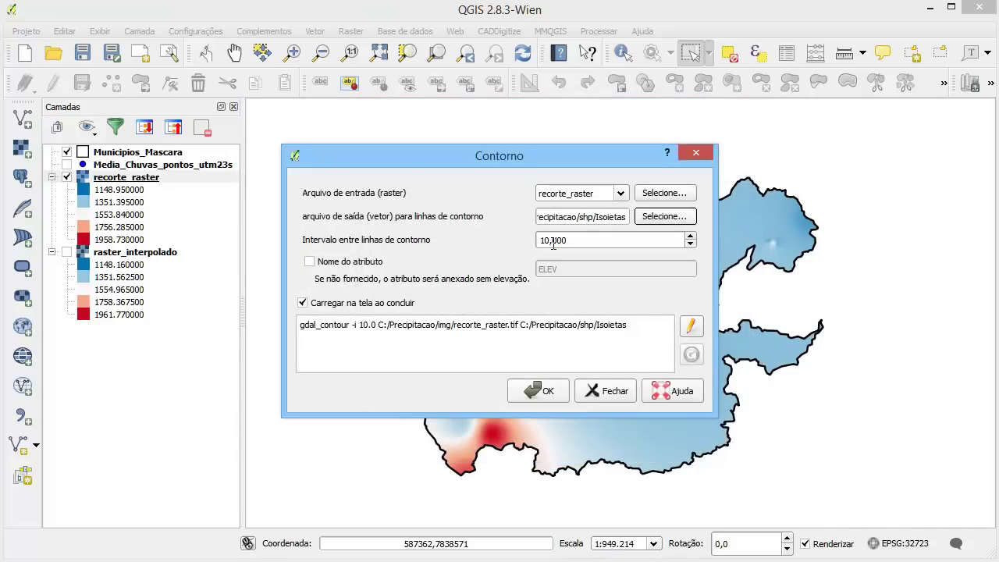
Enable the ELEV attribute and generate the recorte_raster contour lines at the 10,000 interval
left_click(342, 263)
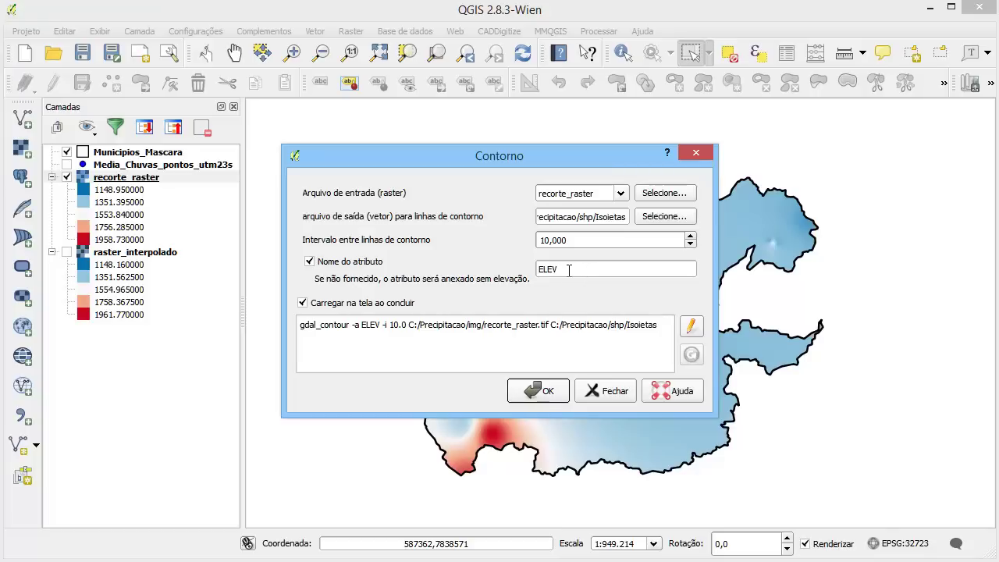
left_click(544, 390)
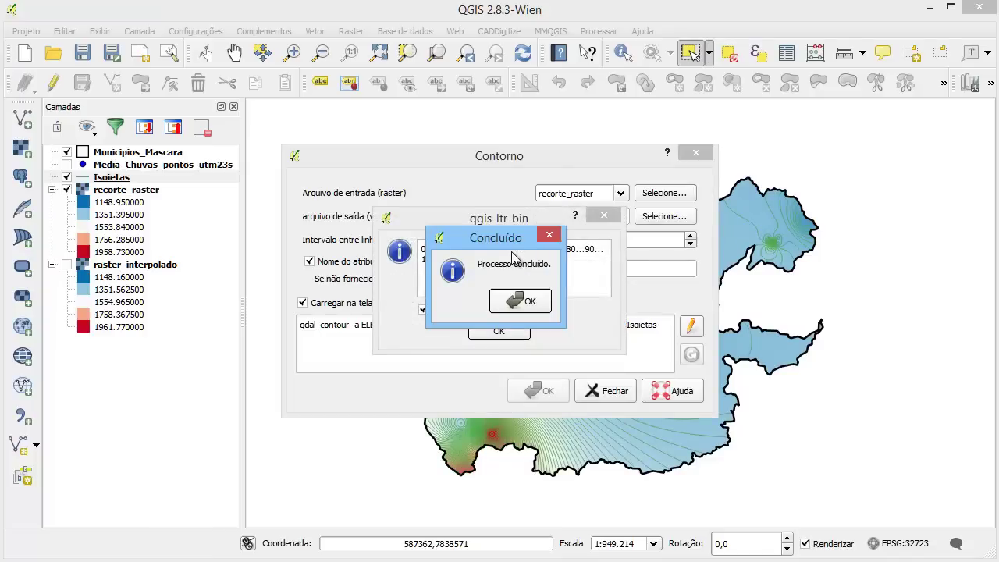
left_click(516, 301)
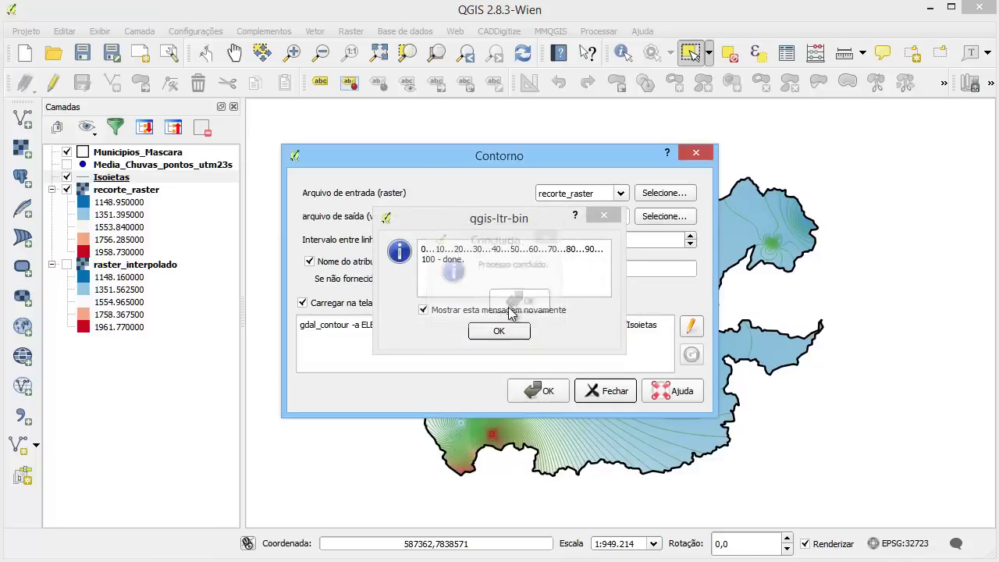
left_click(500, 331)
left_click(598, 390)
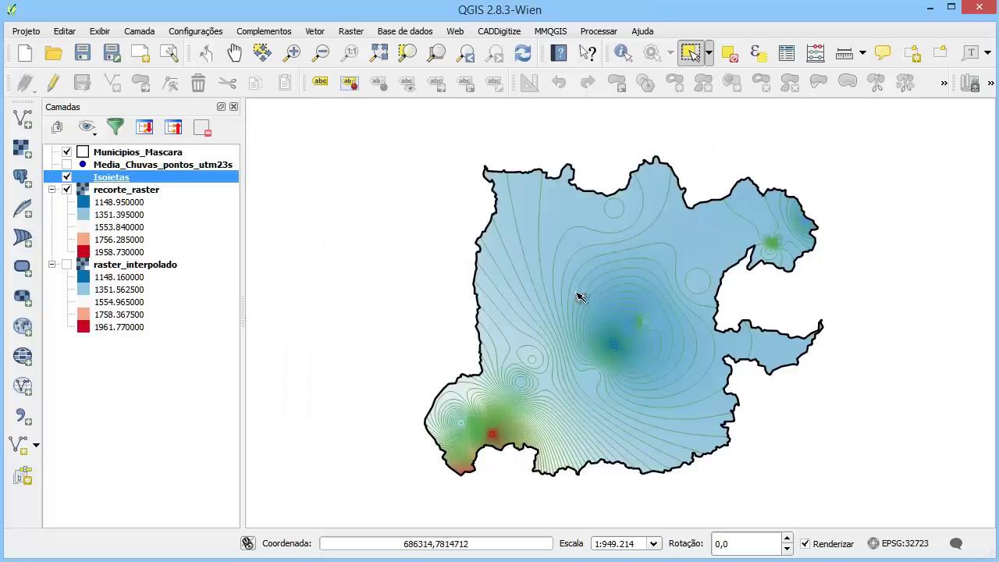
Set the line colour of the Isoietas layer to blue
double_click(81, 179)
left_click(571, 123)
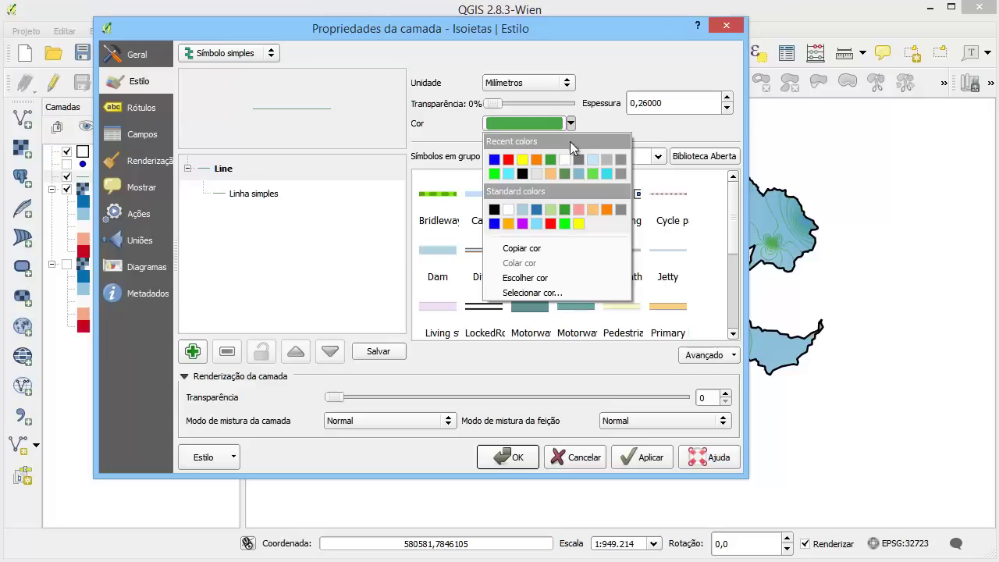
left_click(493, 159)
left_click(517, 457)
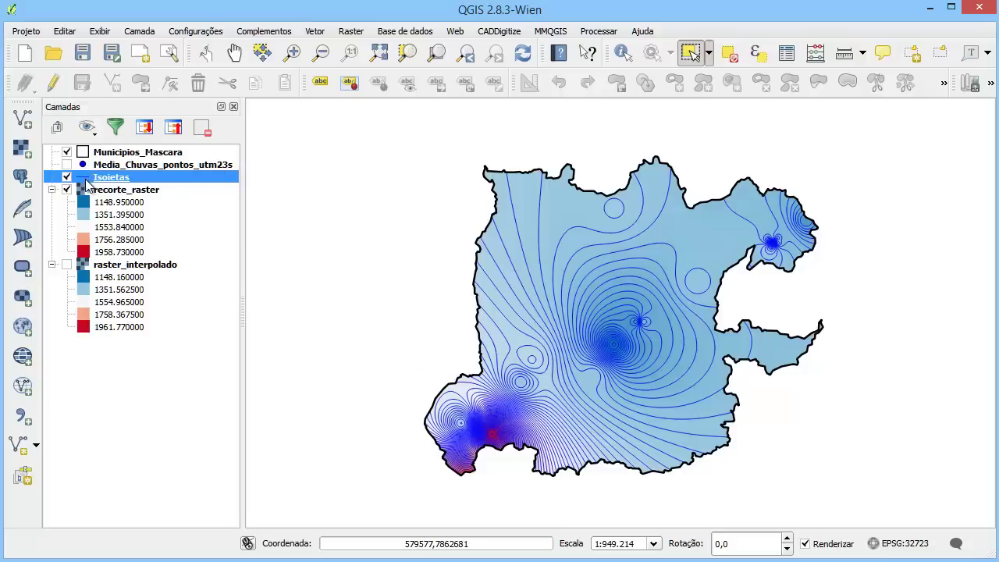
Change the line colour of the Isoietas layer to yellow
double_click(110, 178)
left_click(571, 123)
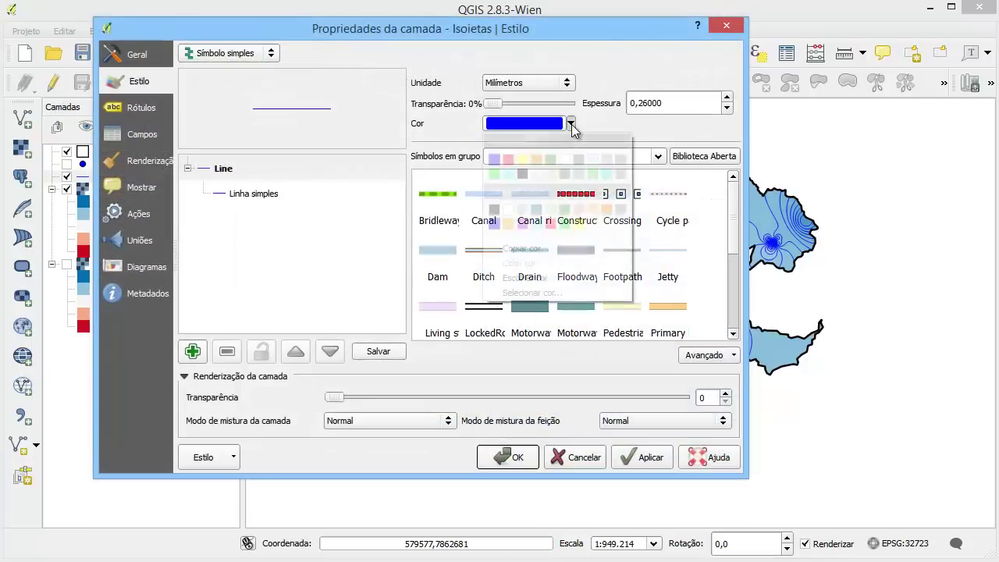
left_click(522, 159)
left_click(507, 456)
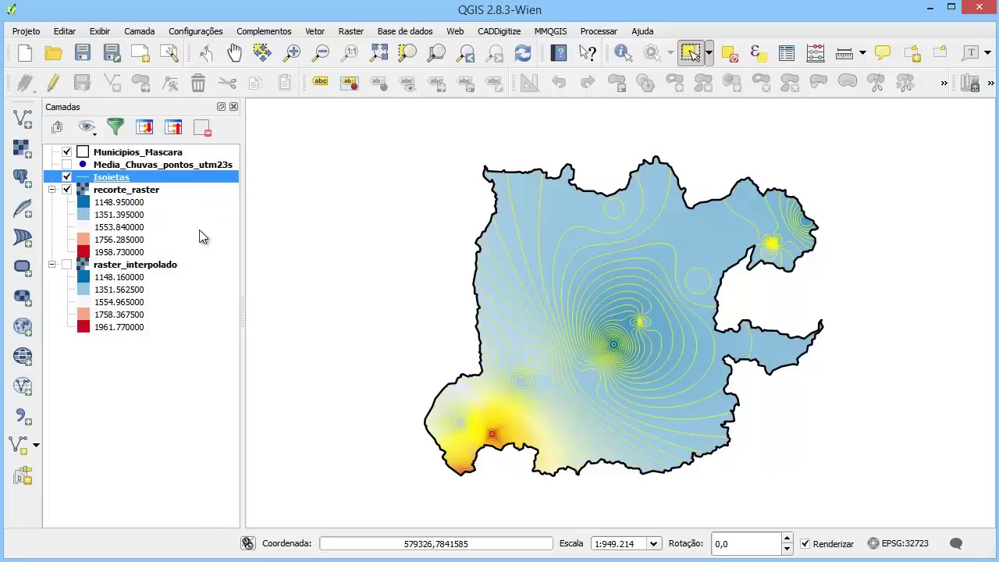
Start another raster contour extraction with raster_interpolado as the input file
left_click(157, 267)
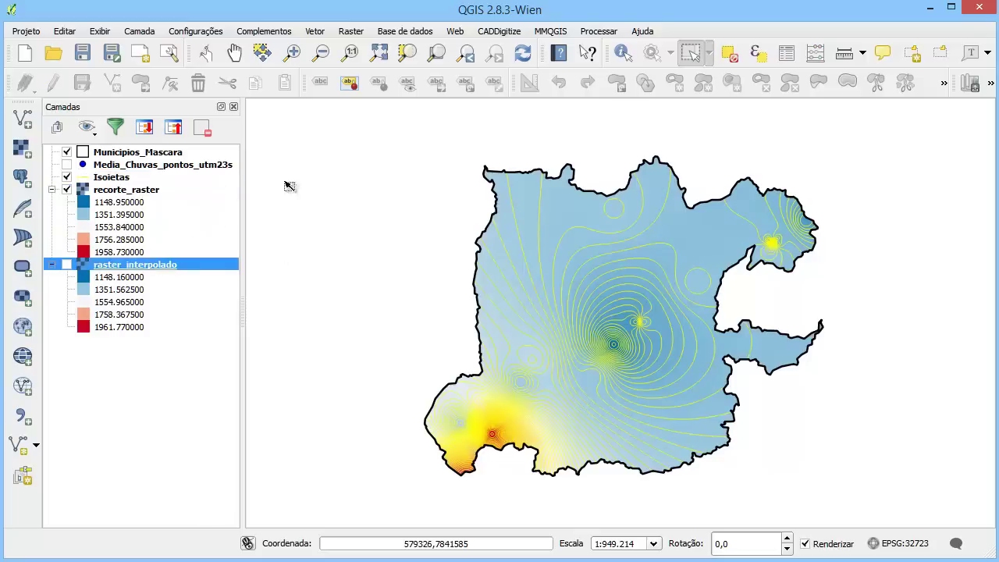
left_click(351, 32)
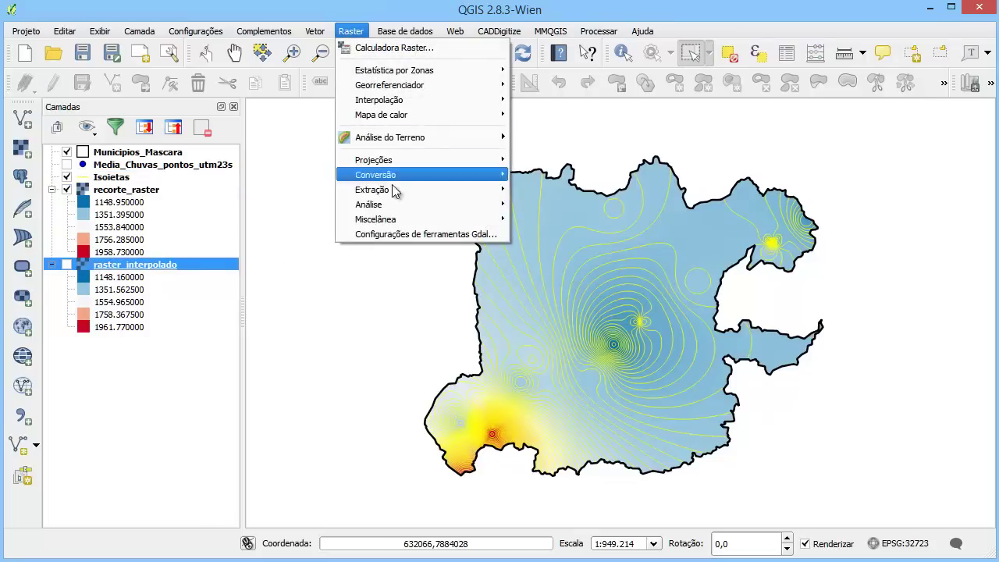
mouse_move(390, 192)
left_click(549, 193)
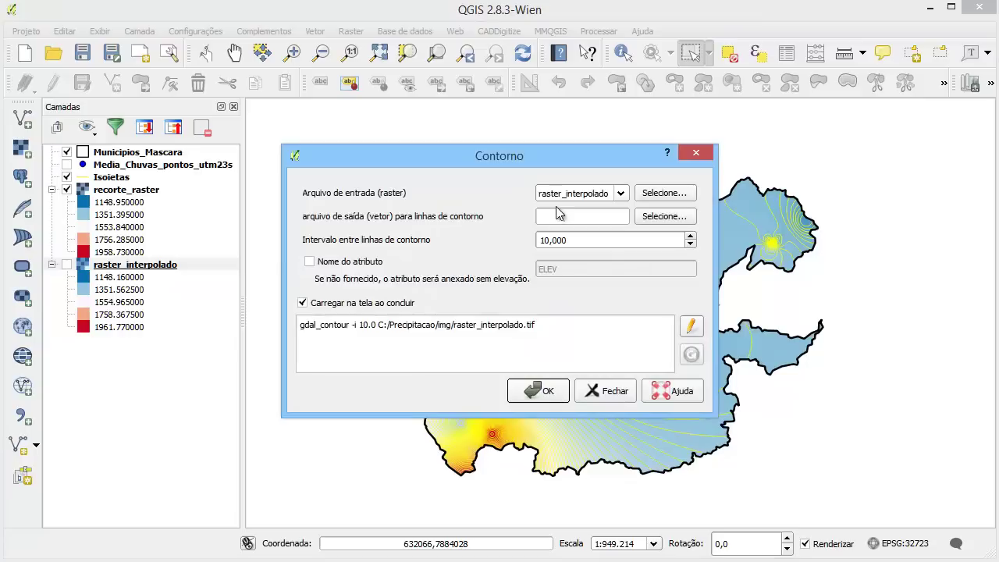
left_click(621, 192)
left_click(619, 205)
Set the contour output to Isoietas)extensao.shp in the C:\Precipitacao\shp folder
left_click(660, 217)
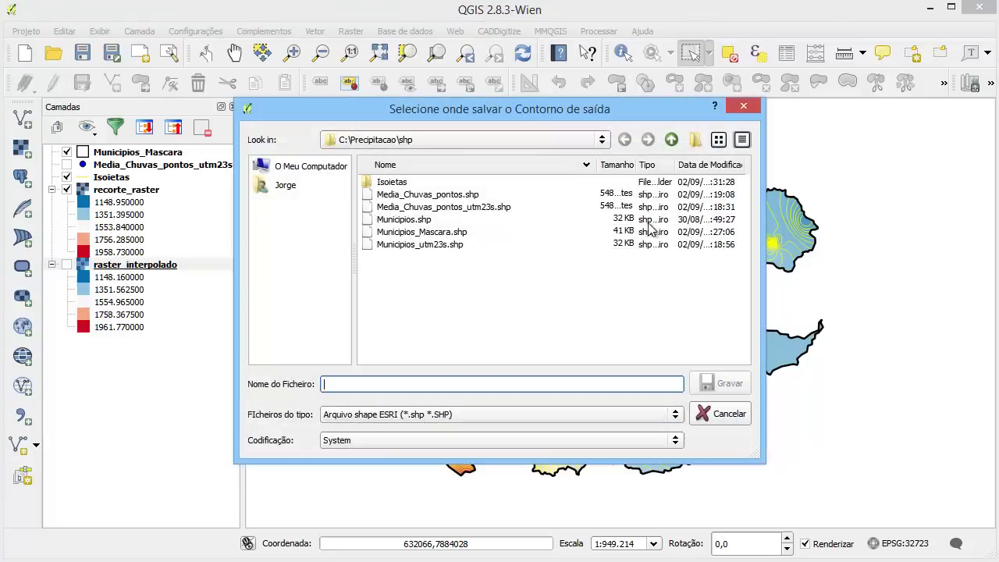
left_click(390, 184)
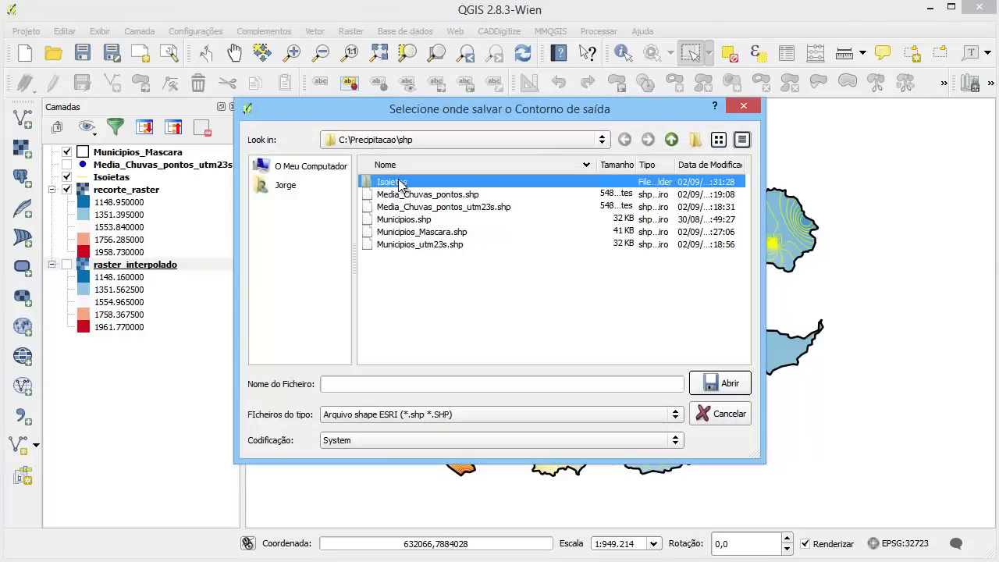
double_click(396, 182)
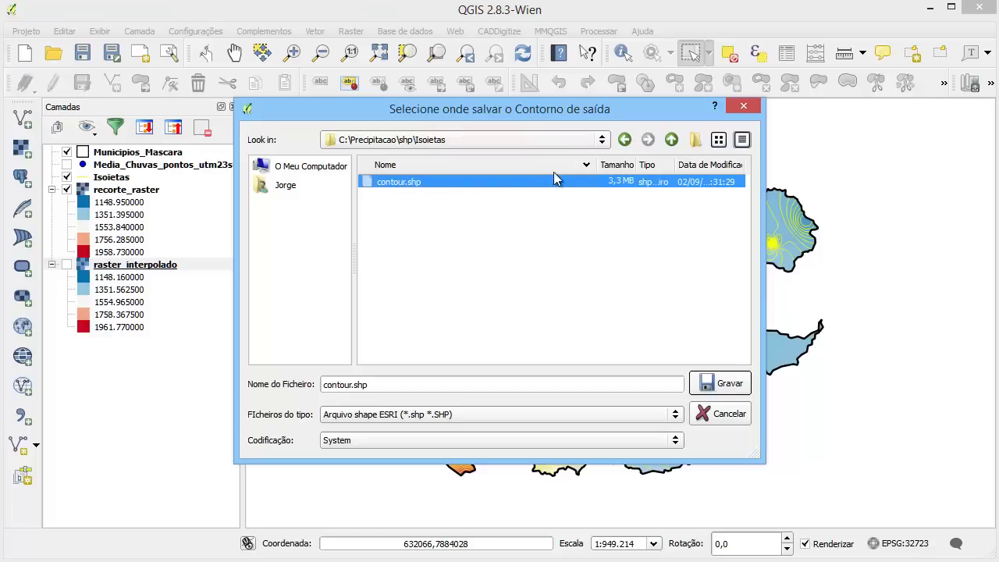
left_click(626, 140)
left_click(374, 383)
left_click_drag(350, 390, 294, 389)
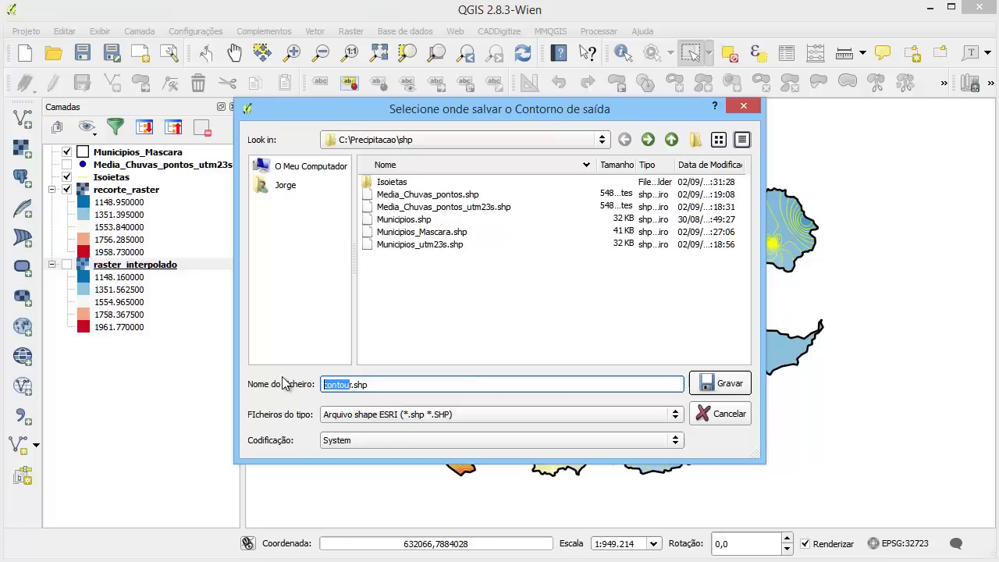
type("I")
key("Delete")
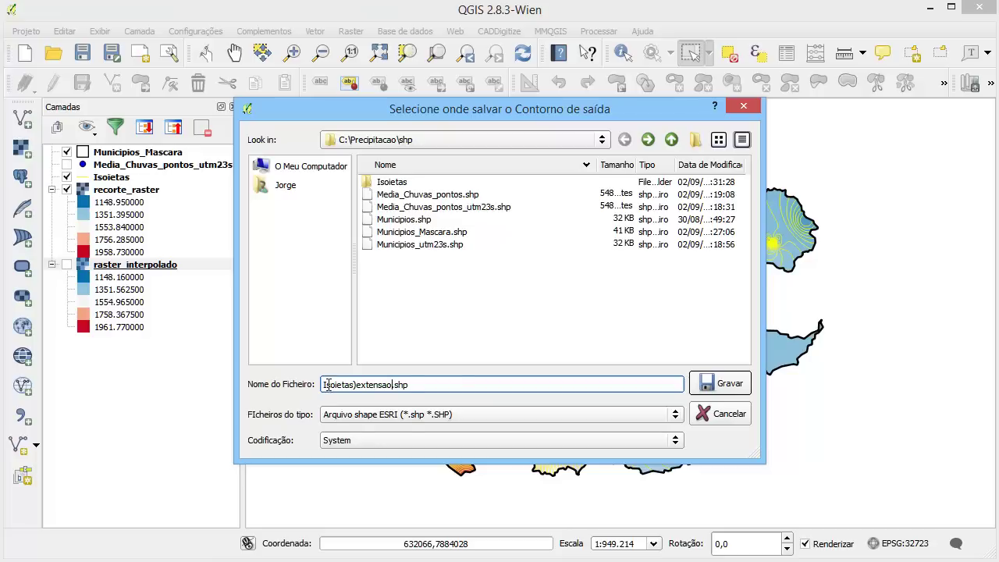
left_click(717, 383)
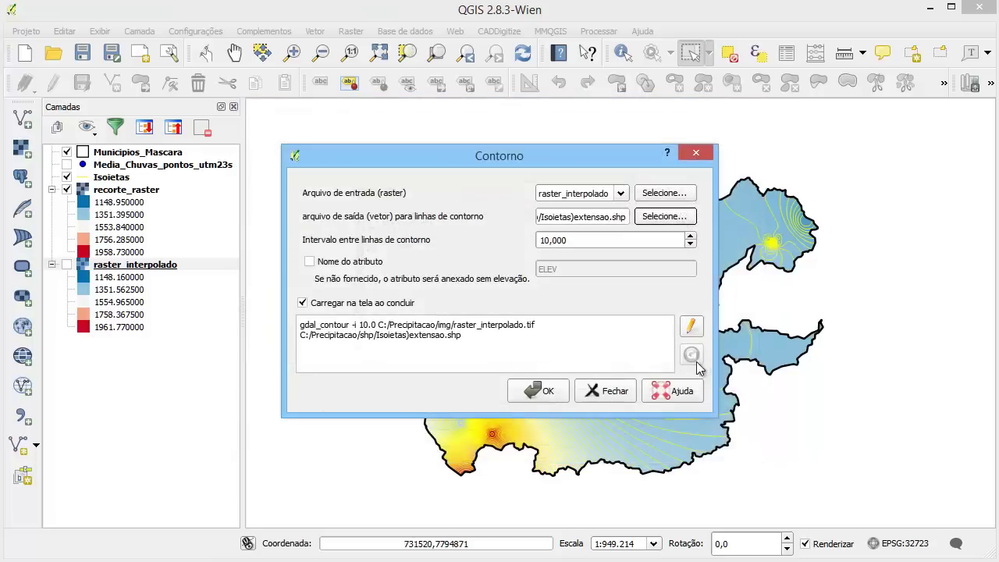
Enable the ELEV attribute and generate the raster_interpolado contour lines at the 10,000 interval
left_click(334, 264)
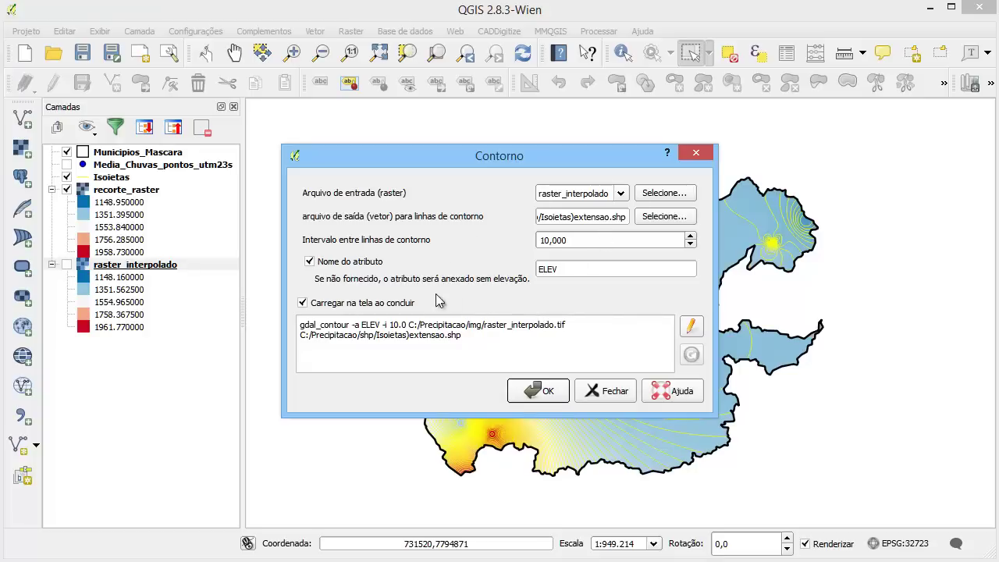
left_click(545, 390)
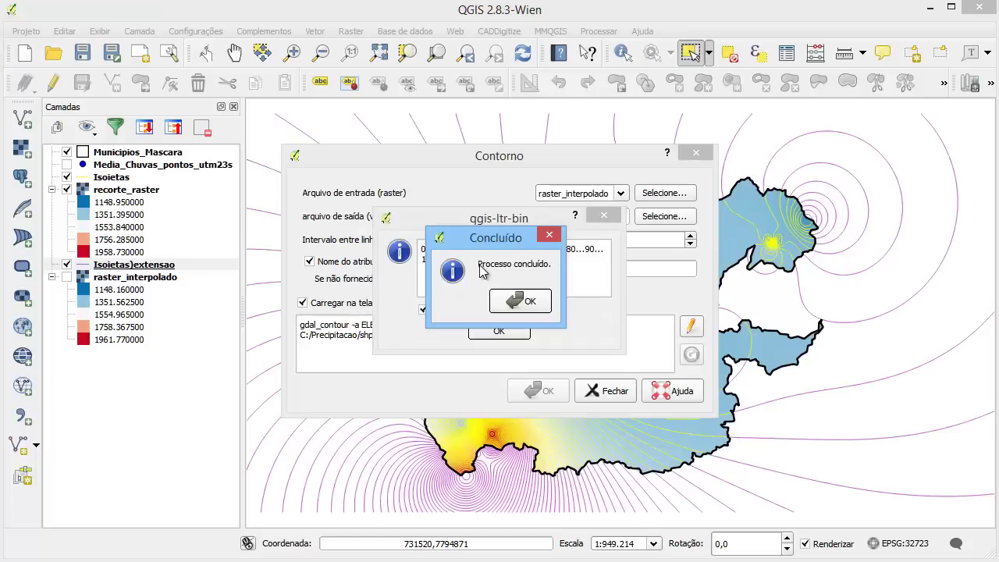
left_click(520, 301)
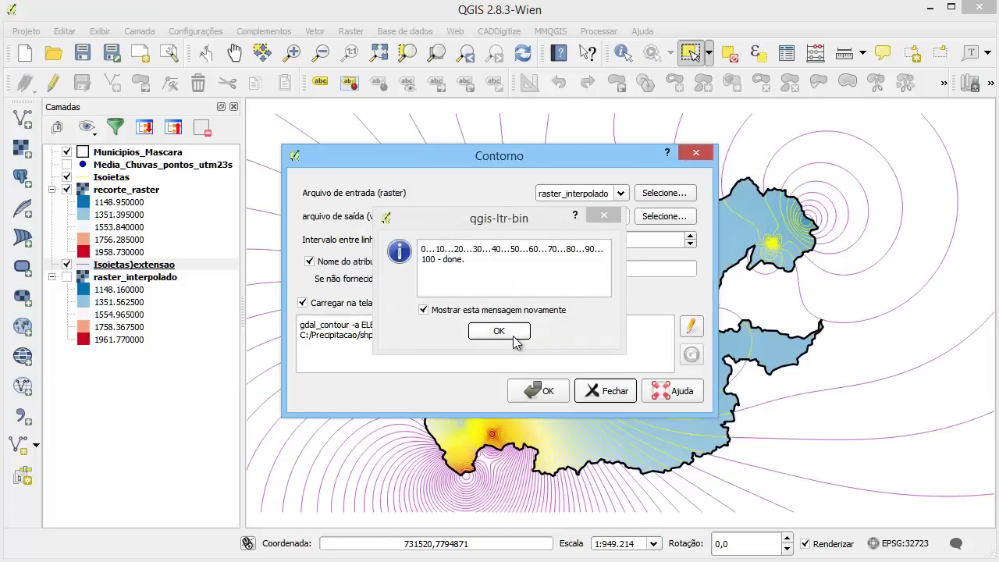
left_click(514, 332)
key("Escape")
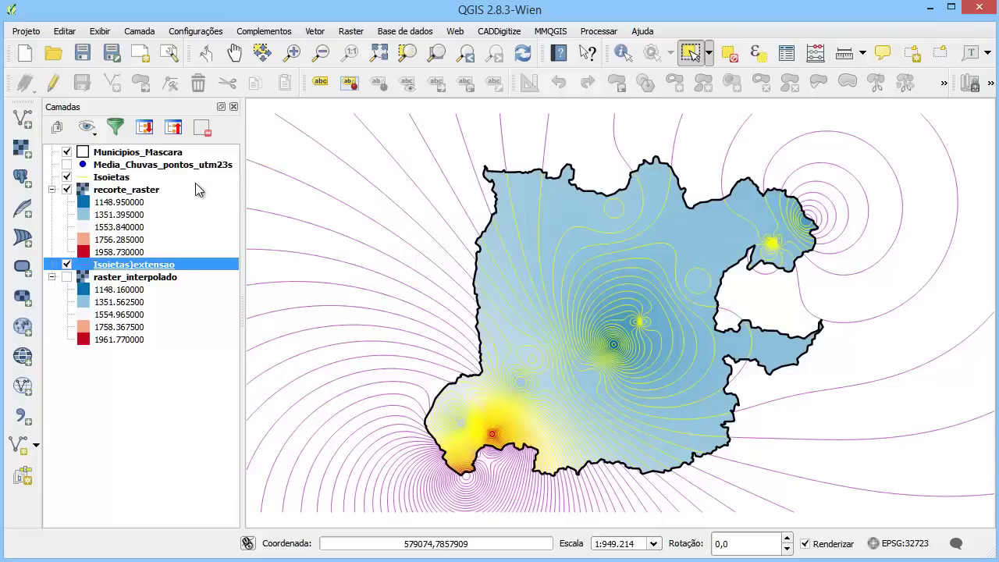
Remove the Isoietas)extensao layer from the project
double_click(86, 268)
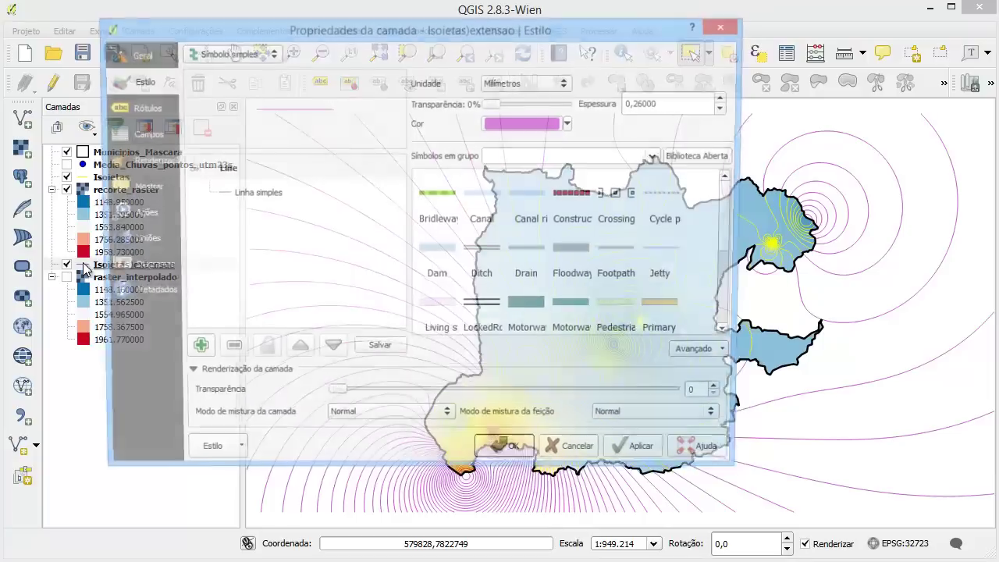
left_click(571, 453)
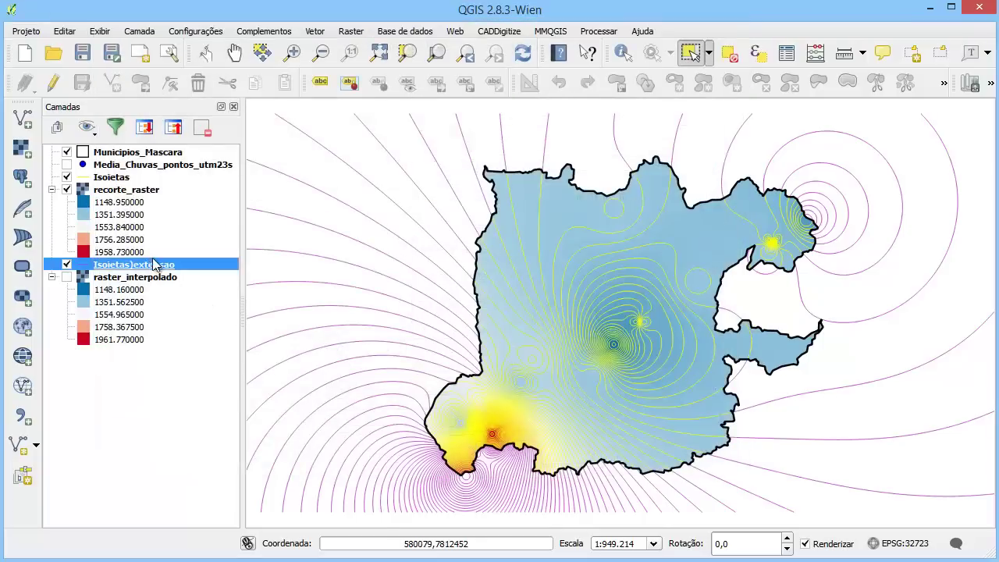
right_click(155, 265)
left_click(220, 306)
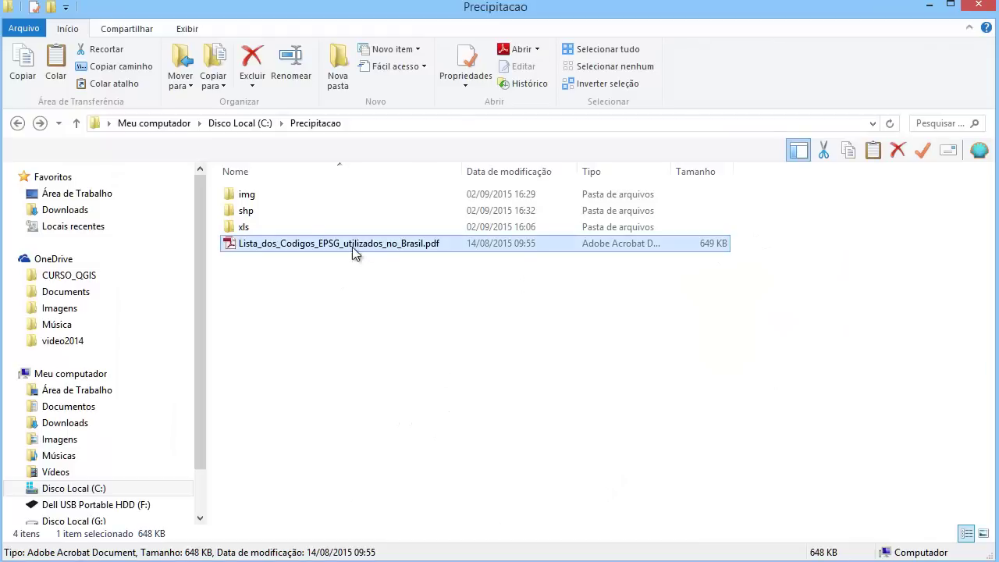
In File Explorer, rename the four Isoietas)extensao files in Precipitacao\shp as Isoietas_extensao, then return to QGIS
double_click(275, 213)
left_click(283, 217)
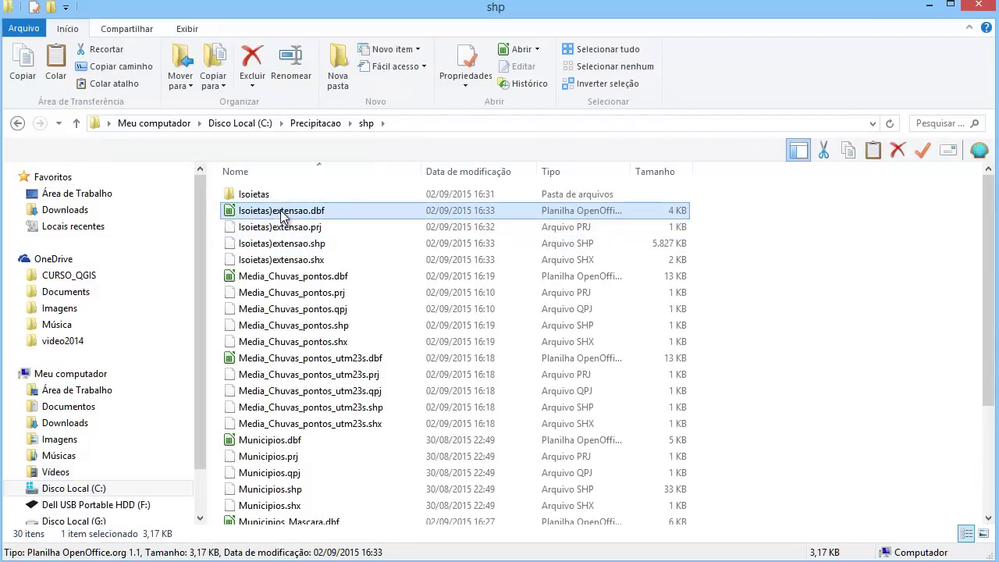
left_click(310, 264, "shift")
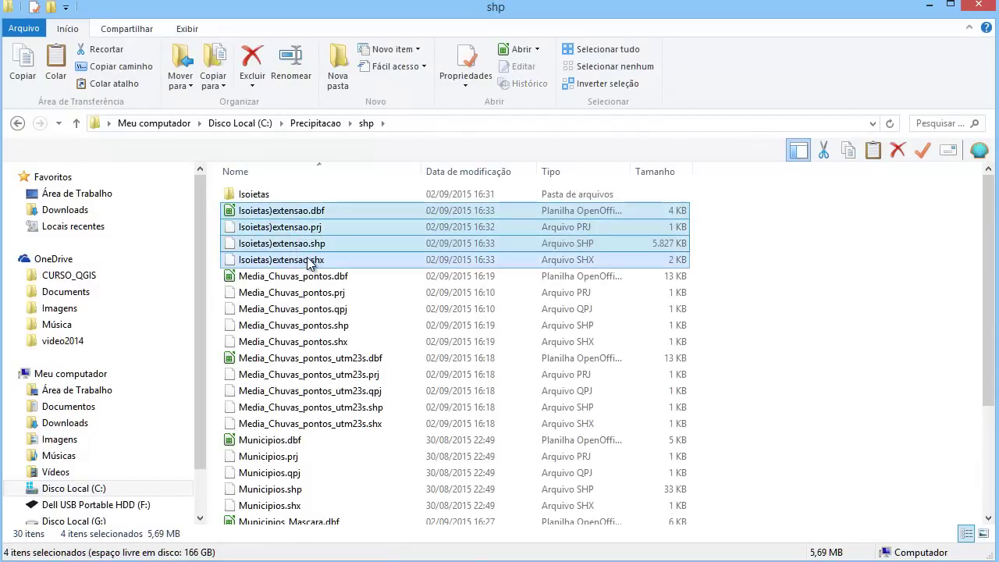
left_click(310, 264)
left_click(273, 260)
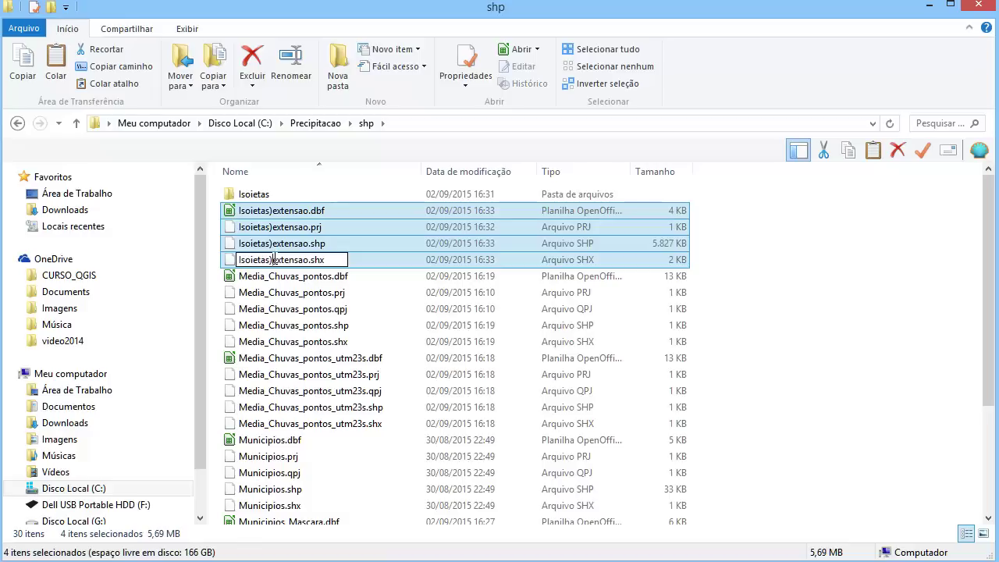
key("BackSpace")
type("_")
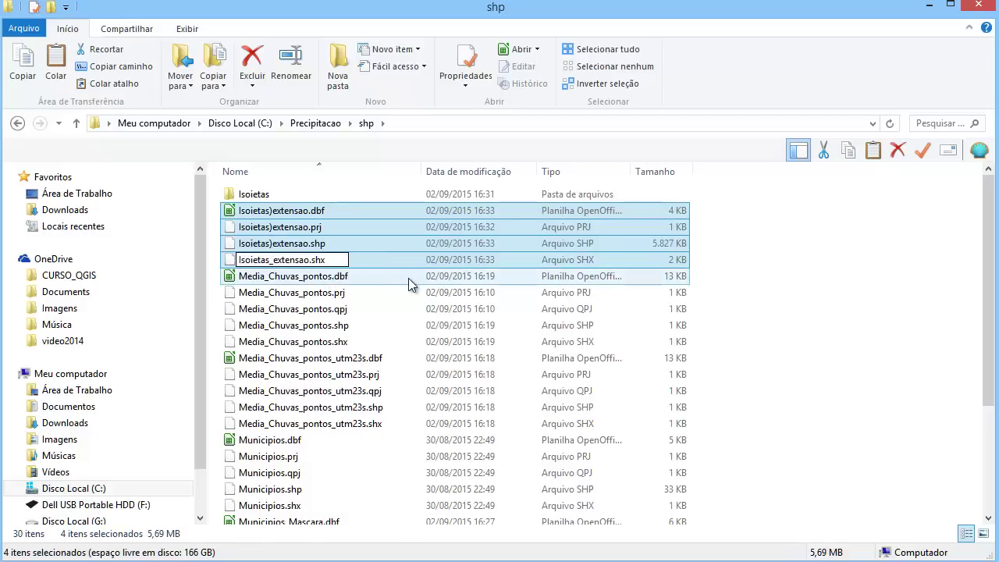
key("Return")
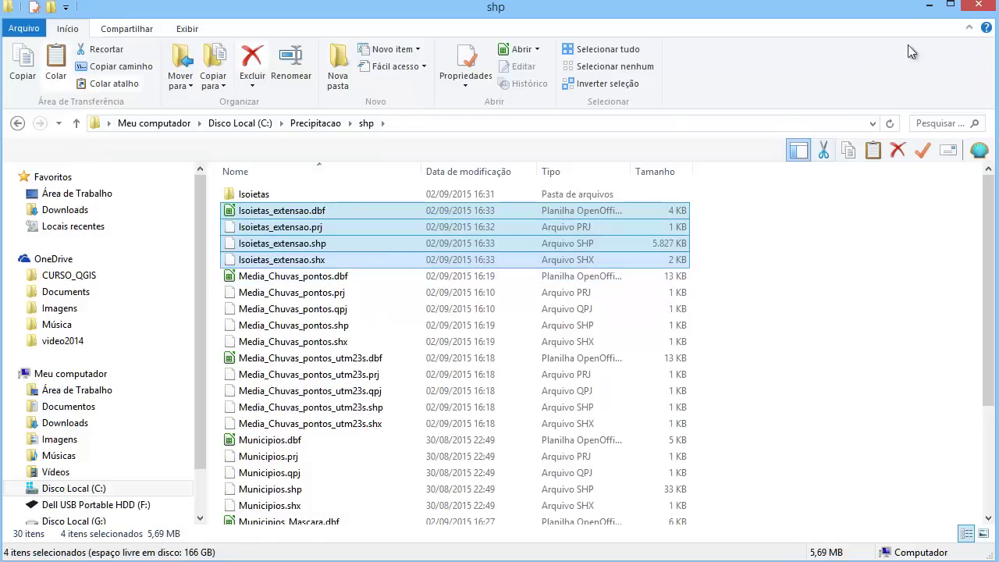
left_click(929, 5)
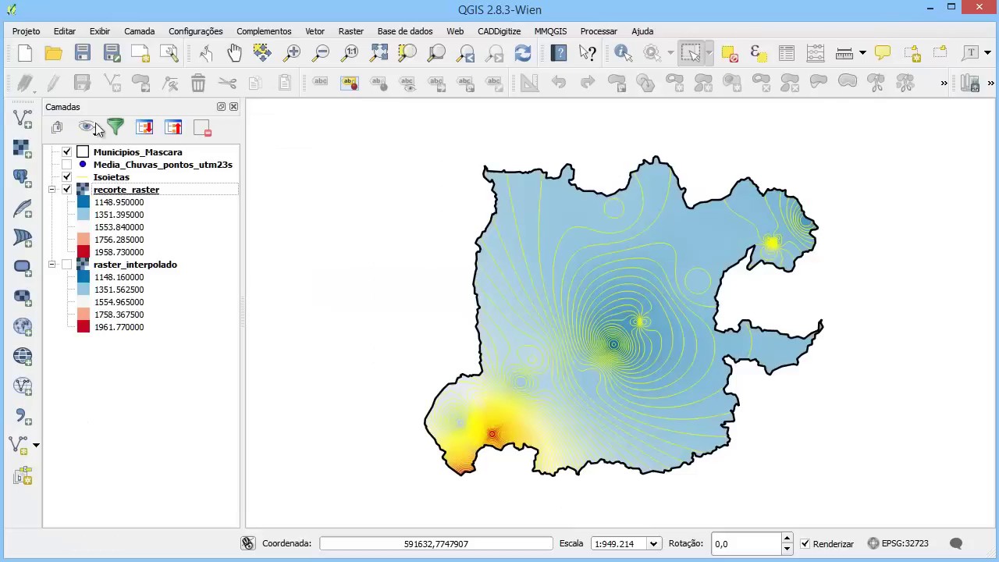
Add Isoietas_extensao.shp from the C:\Precipitacao\shp folder as a vector layer
left_click(22, 118)
left_click(459, 252)
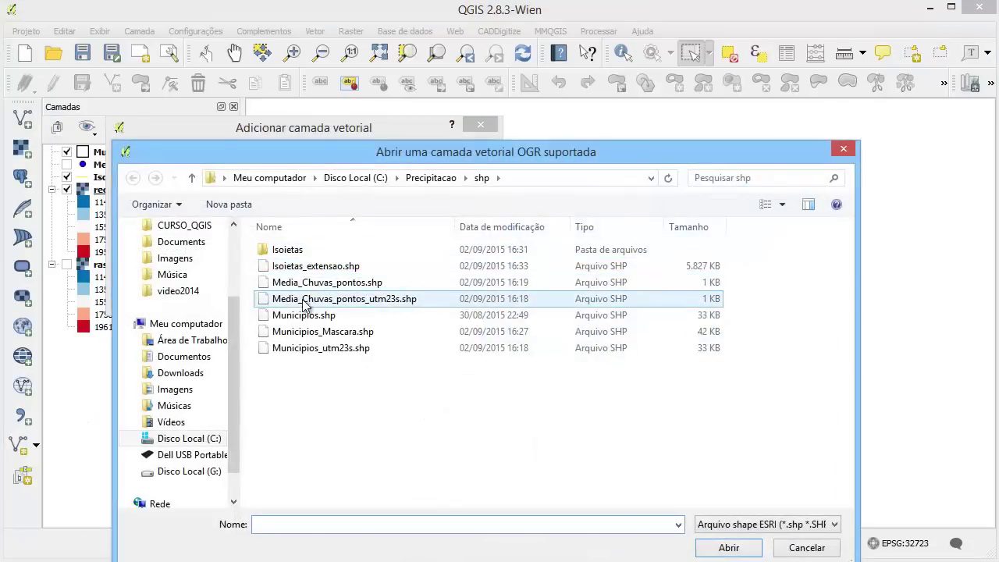
left_click(290, 265)
left_click(729, 548)
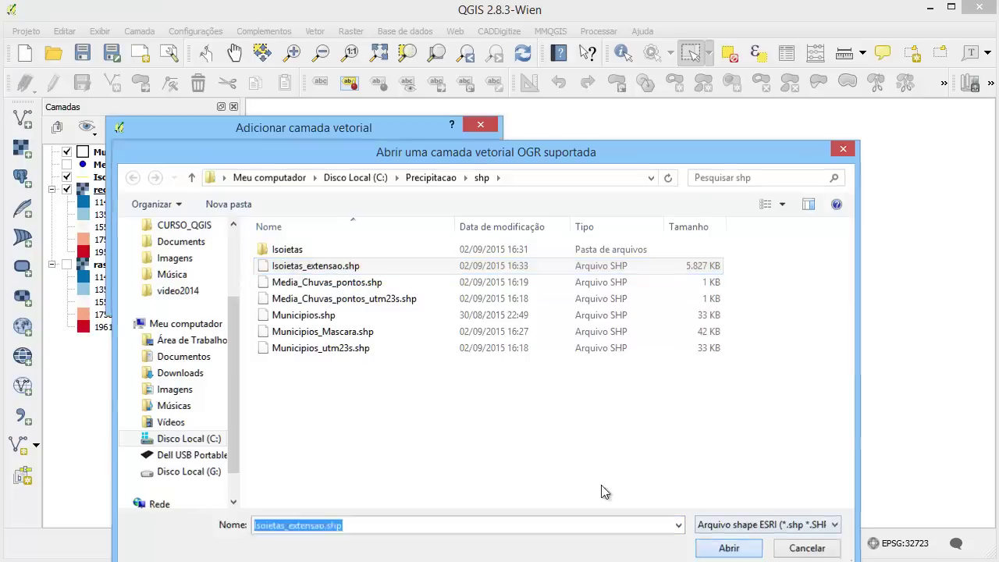
left_click(330, 290)
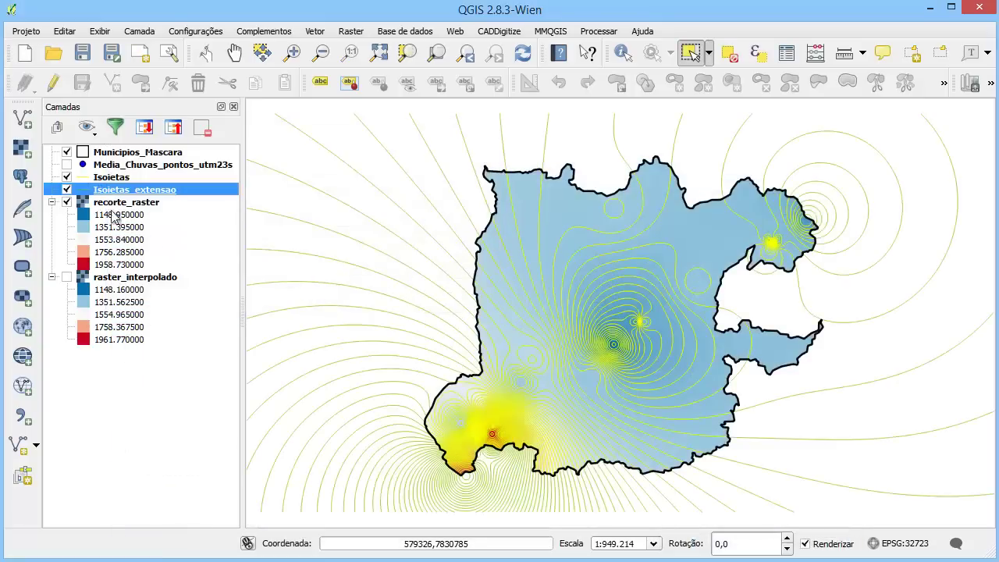
Change the line colour of the Isoietas_extensao layer to blue
double_click(84, 194)
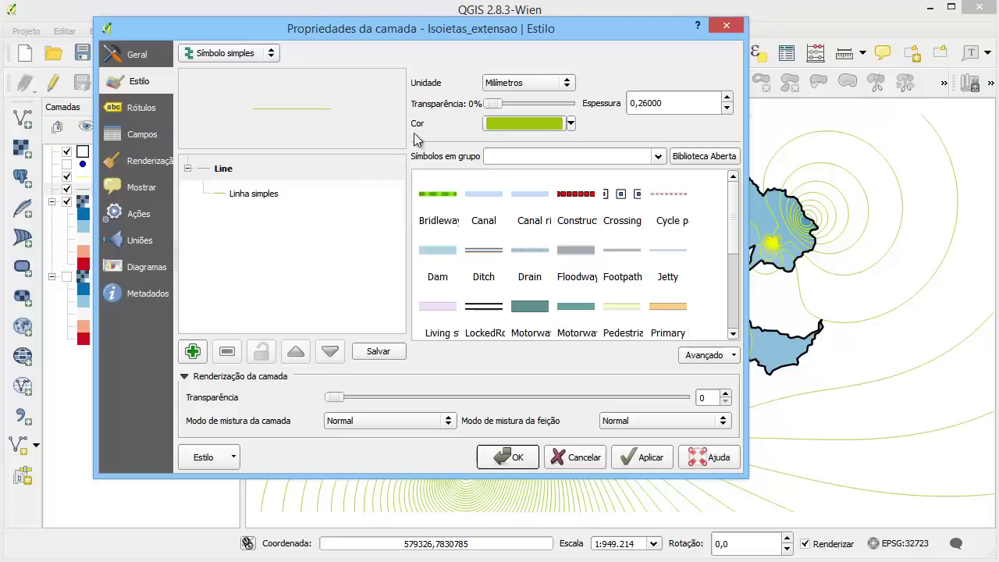
left_click(571, 122)
left_click(508, 159)
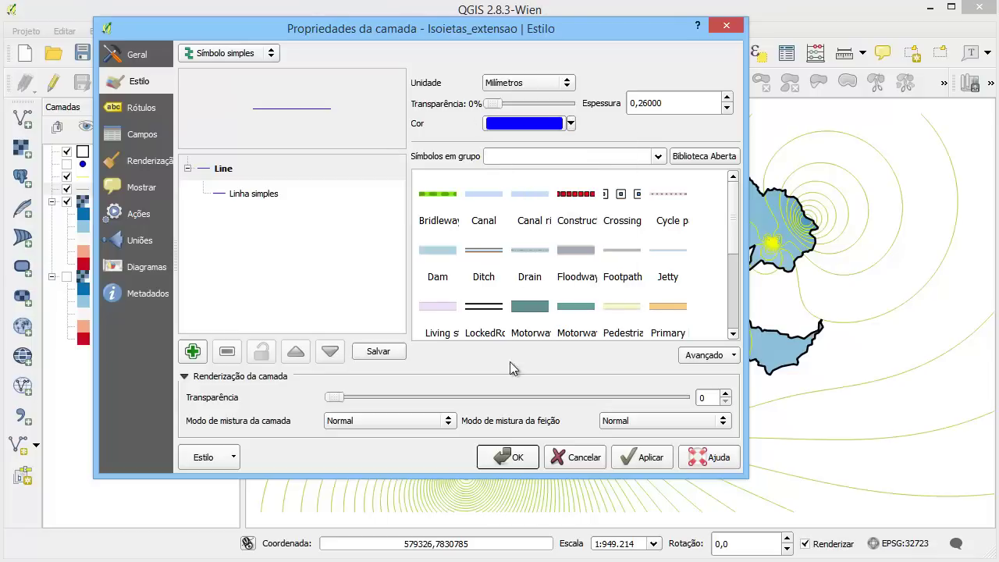
left_click(507, 458)
Move Isoietas_extensao directly below Municipios_Mascara and briefly display raster_interpolado beneath its contours
left_click_drag(130, 196, 142, 162)
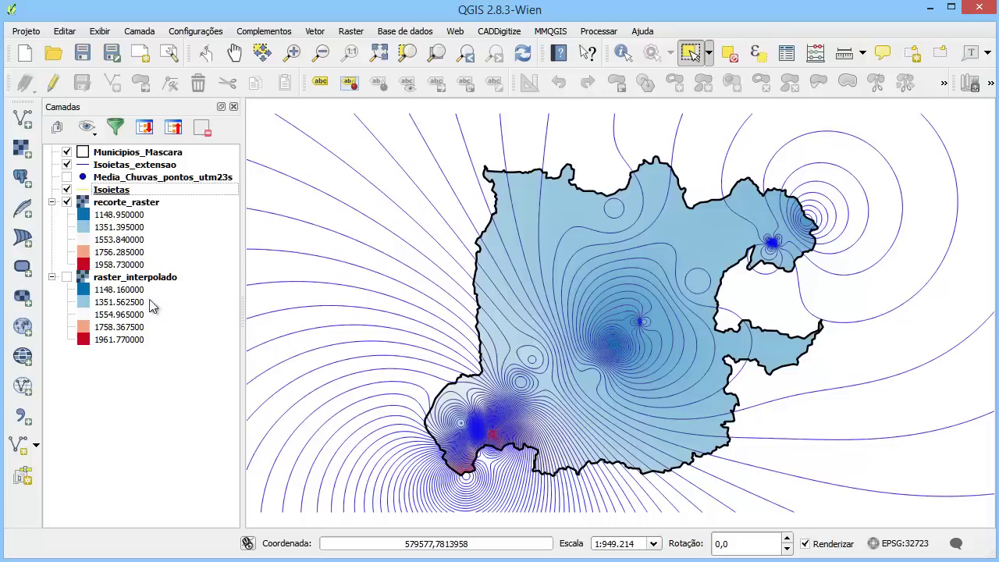
left_click(67, 270)
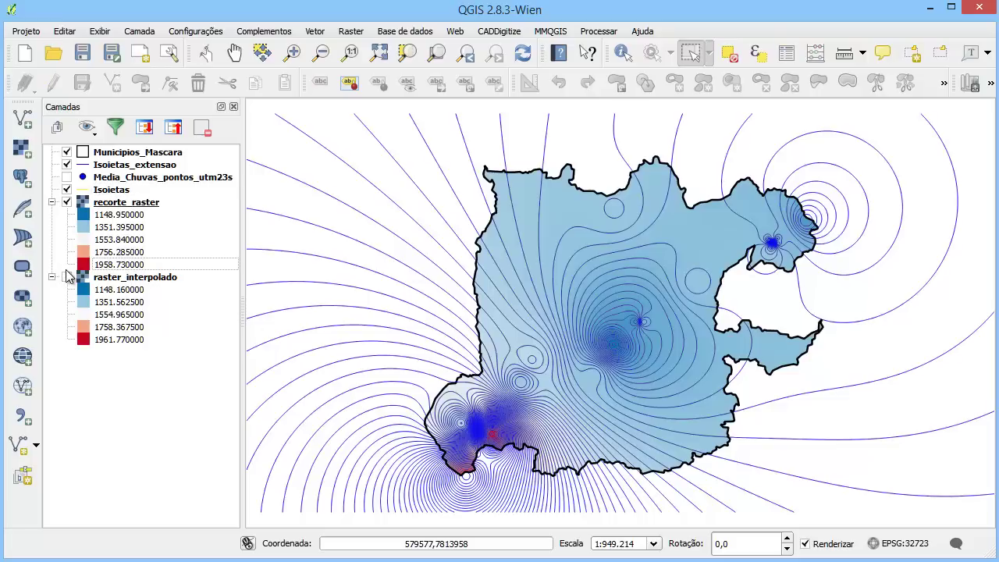
left_click(67, 276)
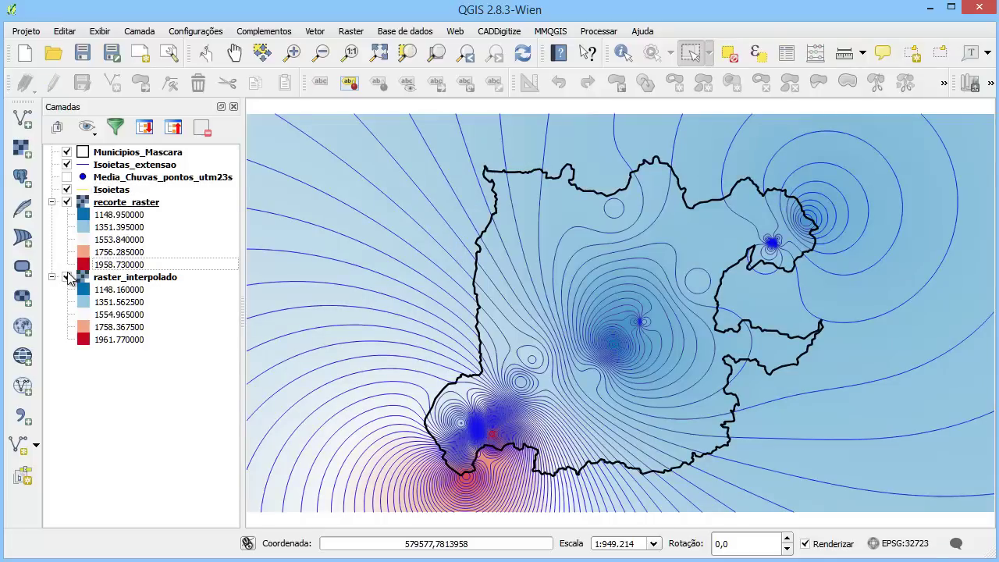
left_click(67, 276)
Place the Isoietas_extensao layer directly below Isoietas and hide it
left_click_drag(114, 170, 129, 204)
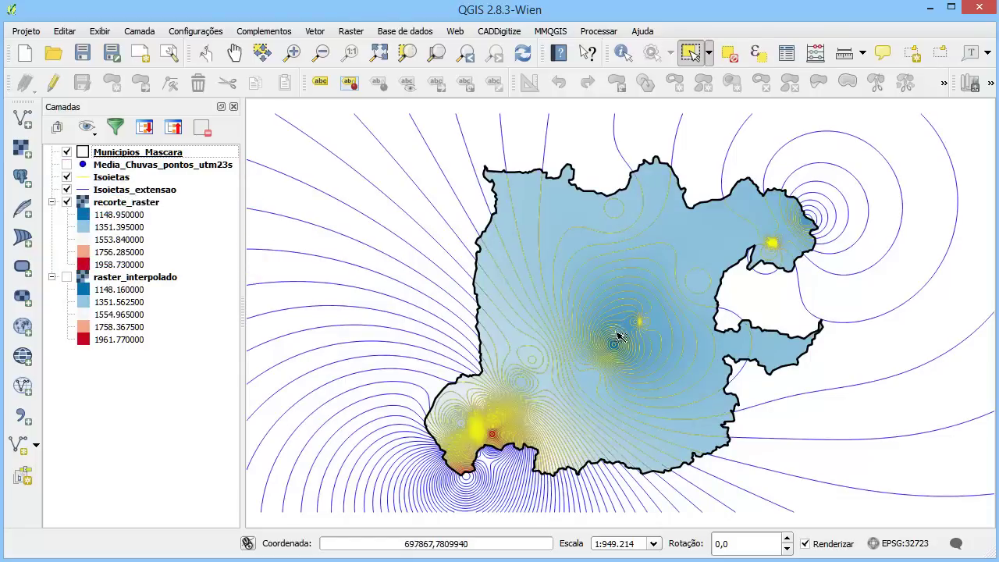
left_click(67, 190)
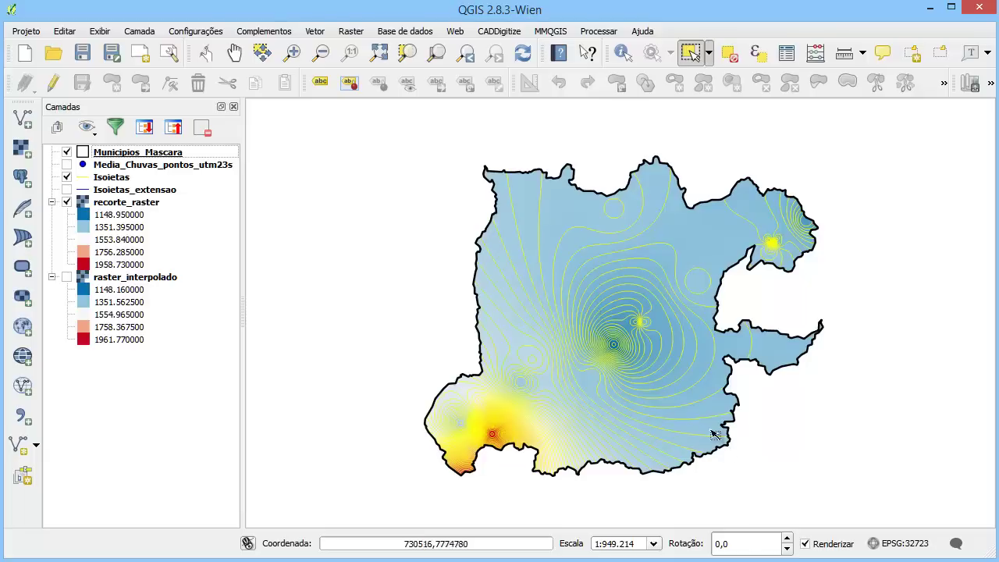
Choose the RdYlGn colour ramp in the style properties of recorte_raster
double_click(101, 202)
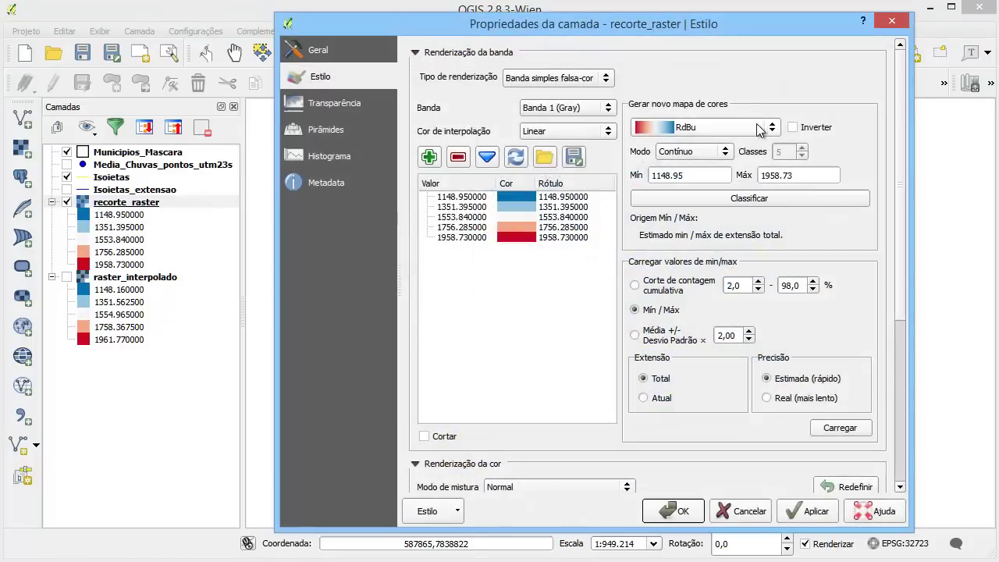
left_click(756, 129)
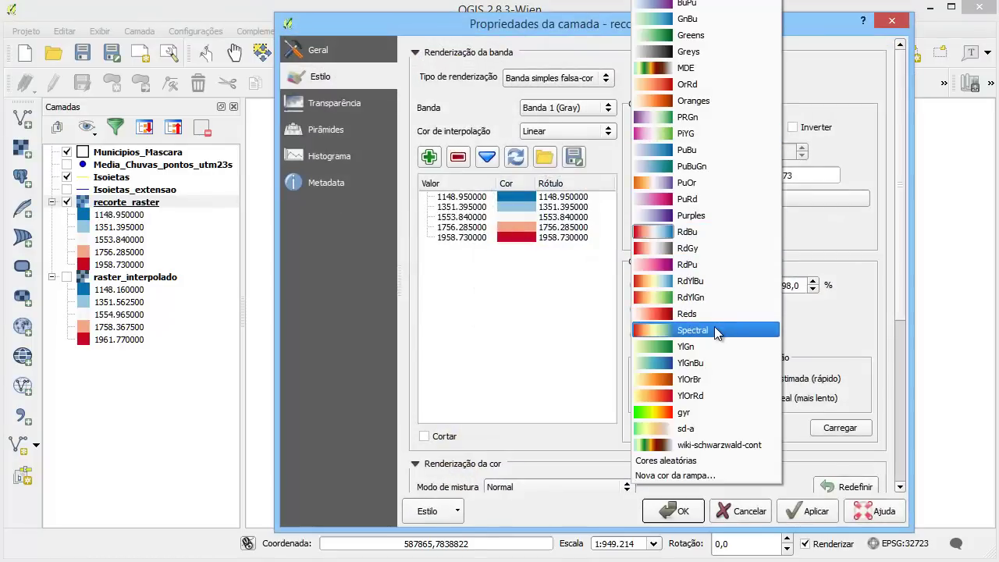
left_click(714, 331)
left_click(772, 126)
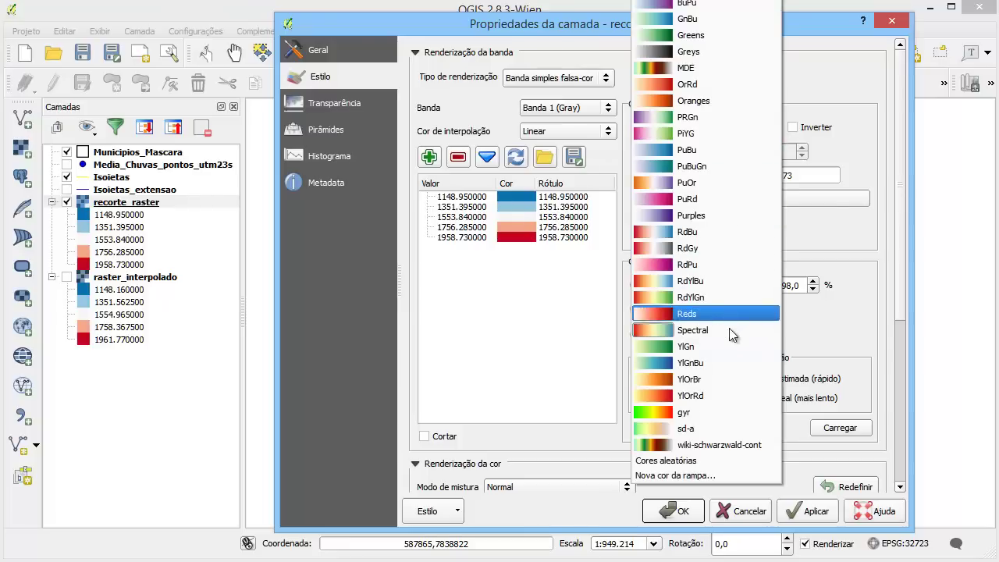
left_click(707, 294)
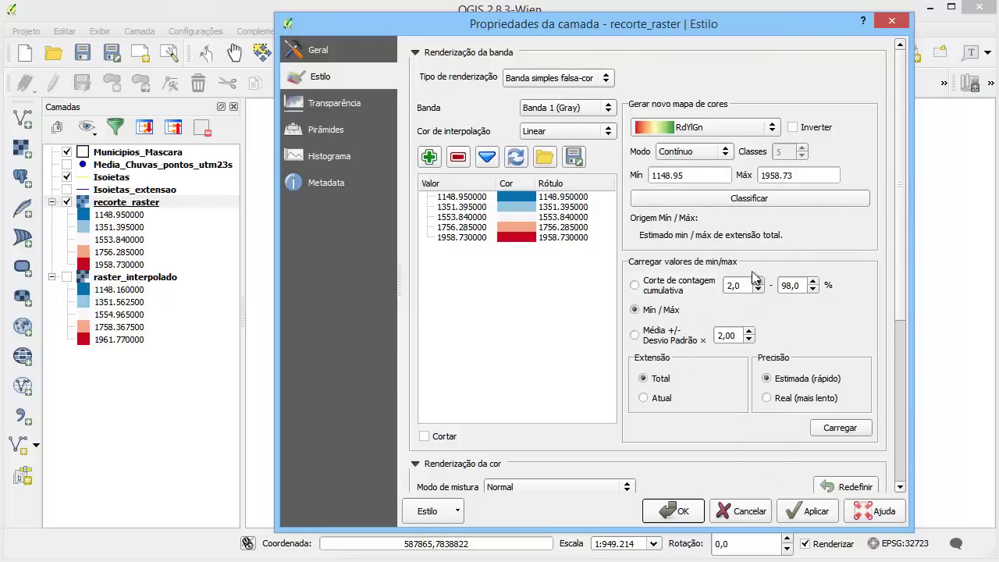
Classify recorte_raster with the inverted ramp, Intervalo igual mode, 5 classes and Real precision, and apply the style
left_click(804, 398)
left_click(793, 126)
left_click(693, 151)
left_click(720, 173)
left_click(741, 202)
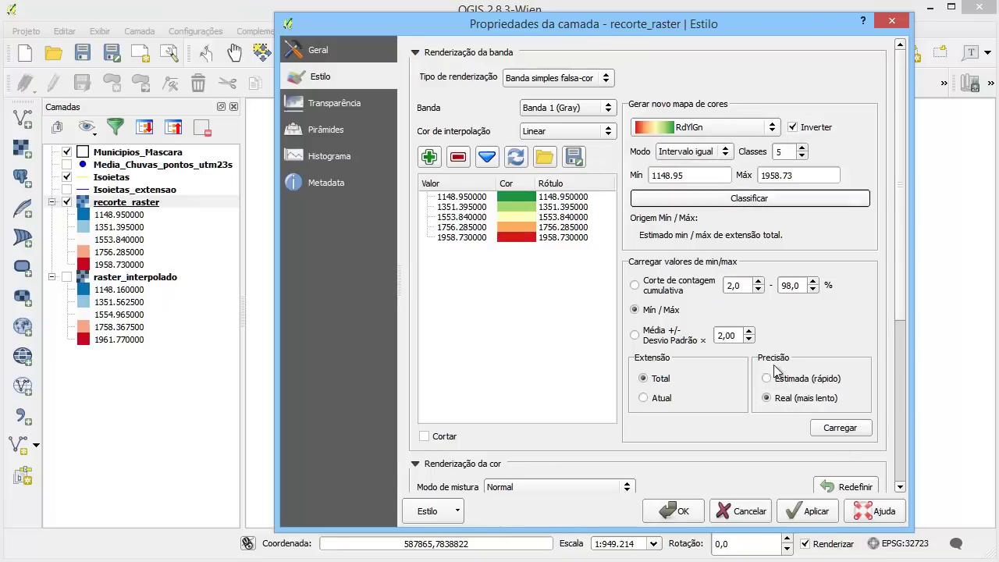
left_click(679, 511)
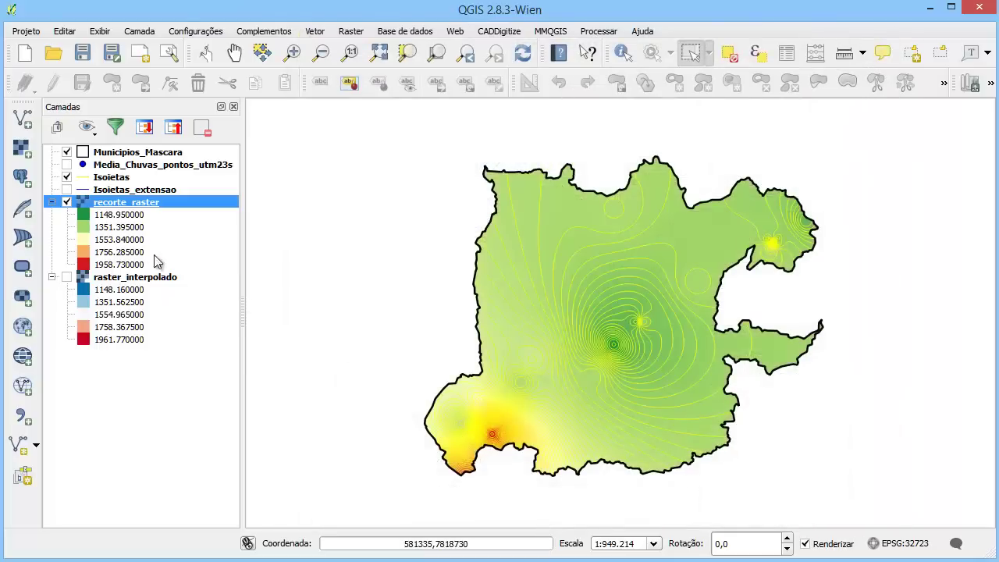
Hide the Isoietas layer to examine the recoloured recorte_raster on its own, and show the layer again
left_click(67, 177)
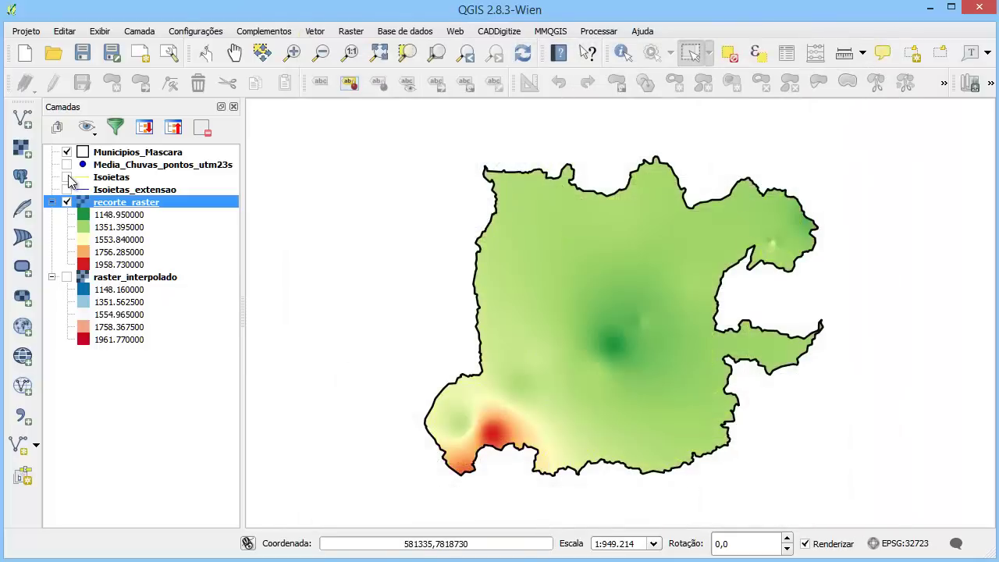
left_click(99, 191)
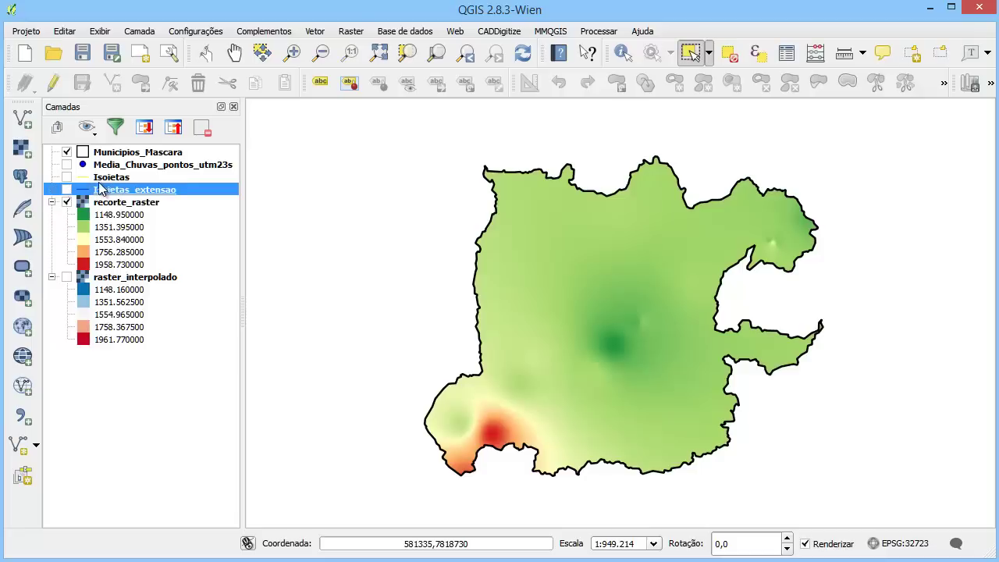
left_click(106, 181)
left_click(67, 177)
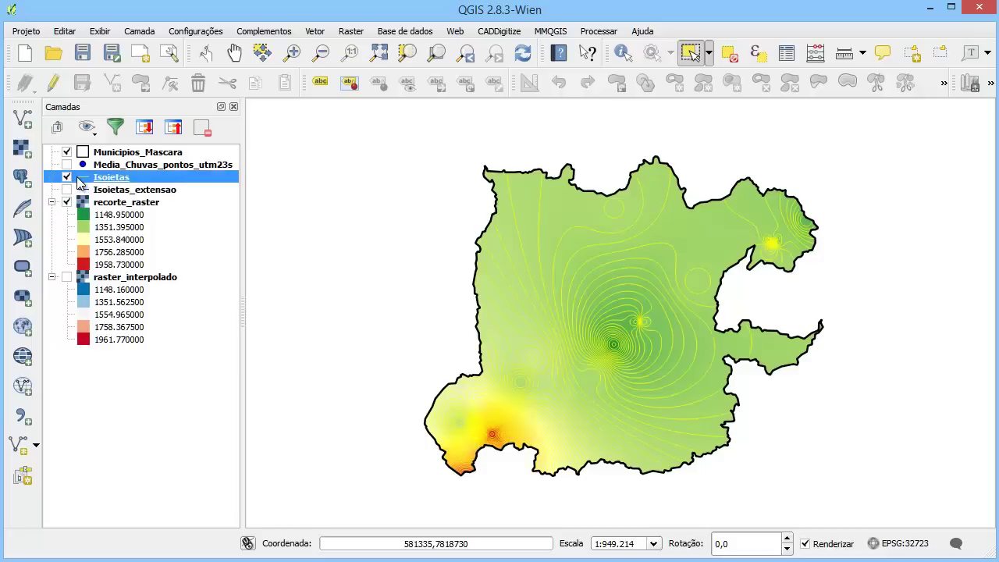
Change the line colour of the Isoietas layer to black
double_click(82, 179)
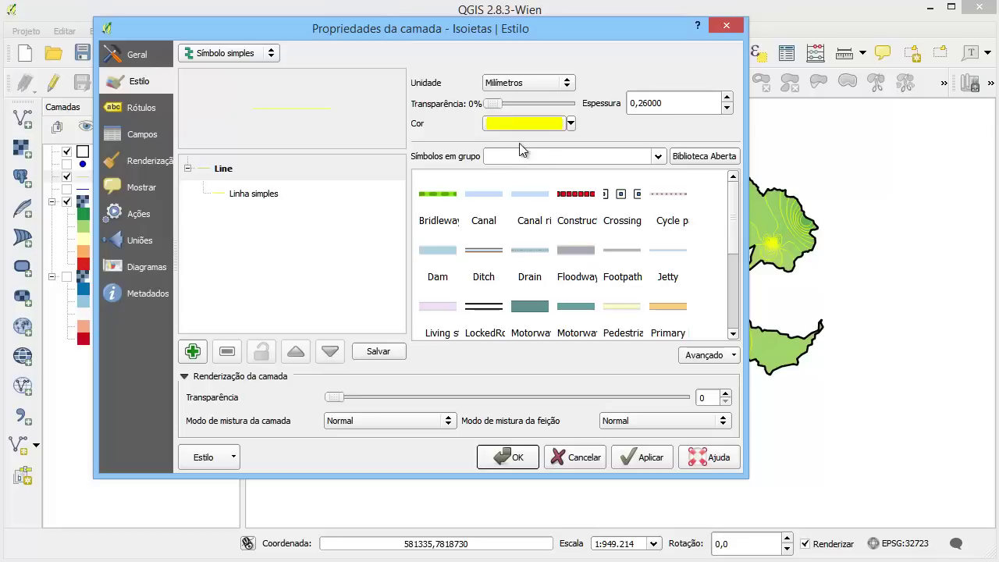
left_click(573, 123)
left_click(522, 173)
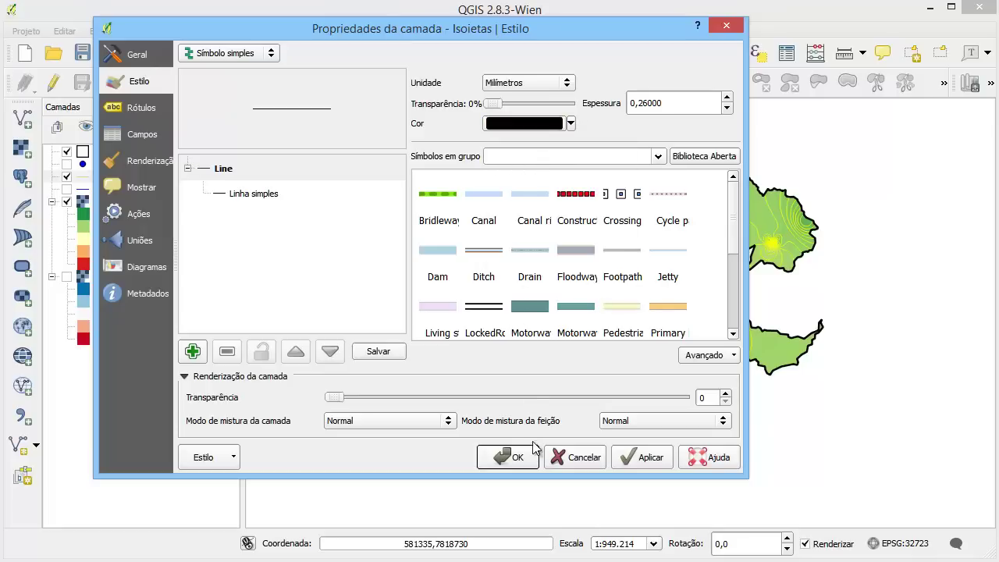
left_click(509, 457)
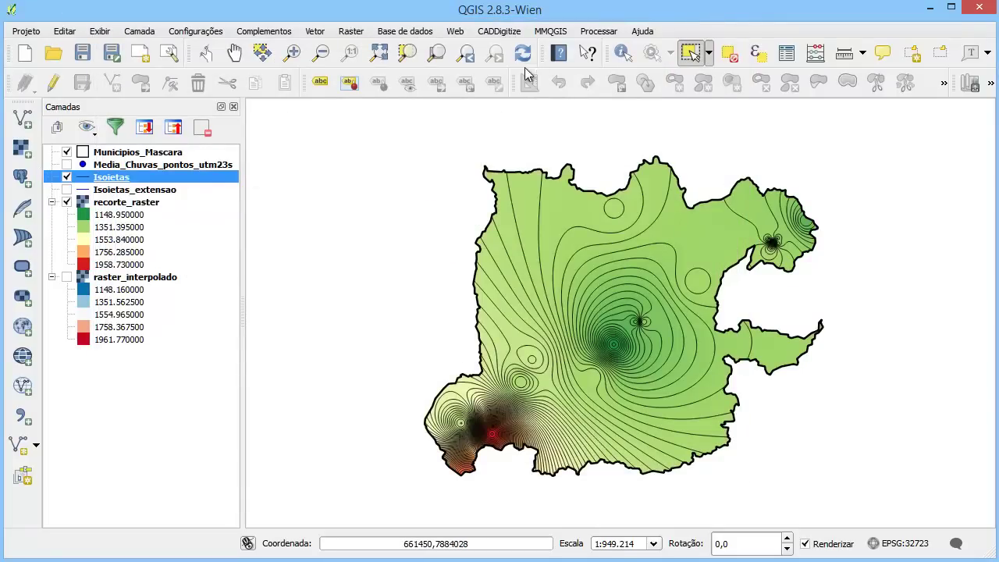
Identify a contour line of the Isoietas layer to read its ELEV attribute, and clear the highlight
left_click(622, 52)
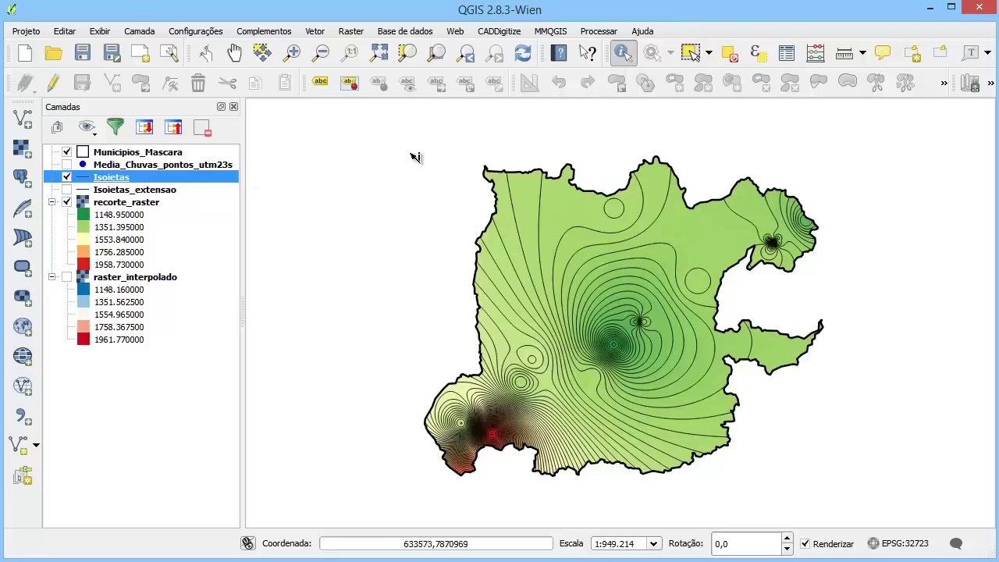
left_click(526, 262)
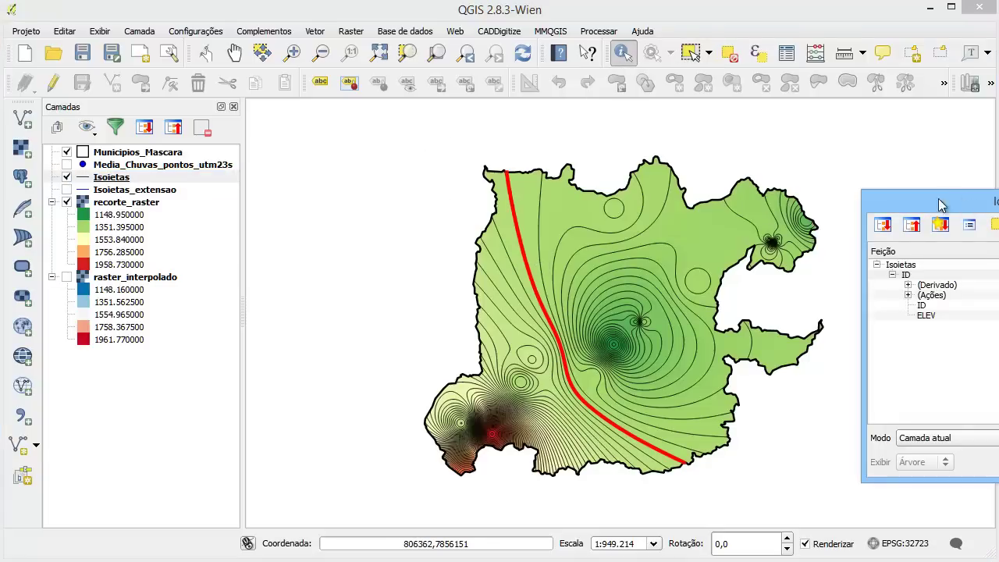
left_click_drag(964, 201, 558, 159)
left_click(812, 158)
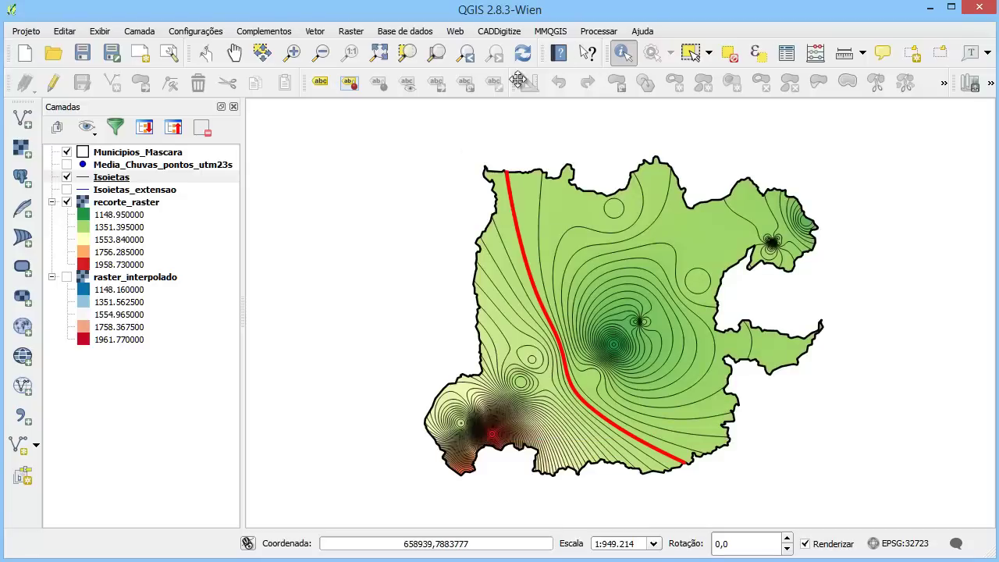
left_click(690, 53)
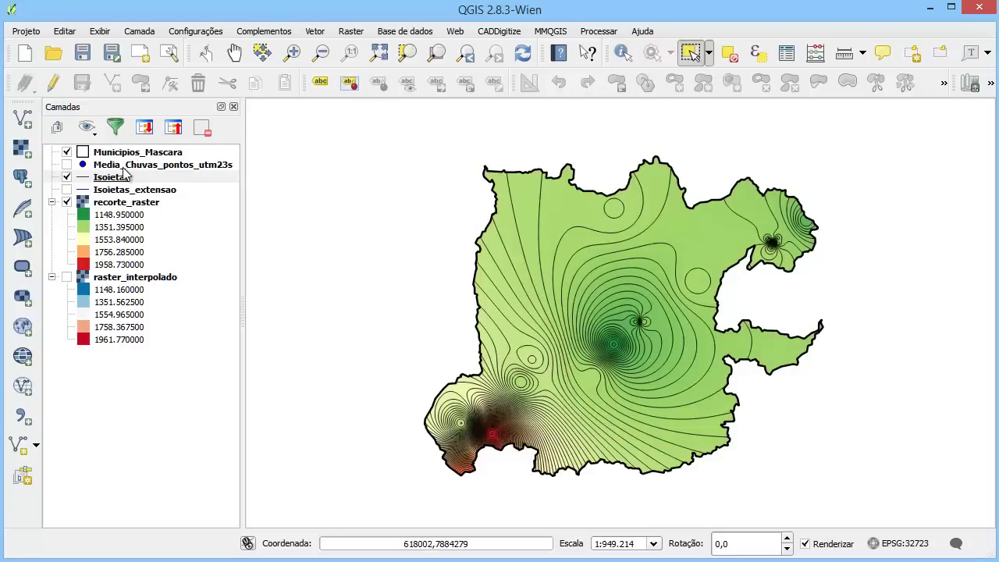
Change the line colour of the Isoietas layer to yellow
left_click(84, 184)
double_click(113, 184)
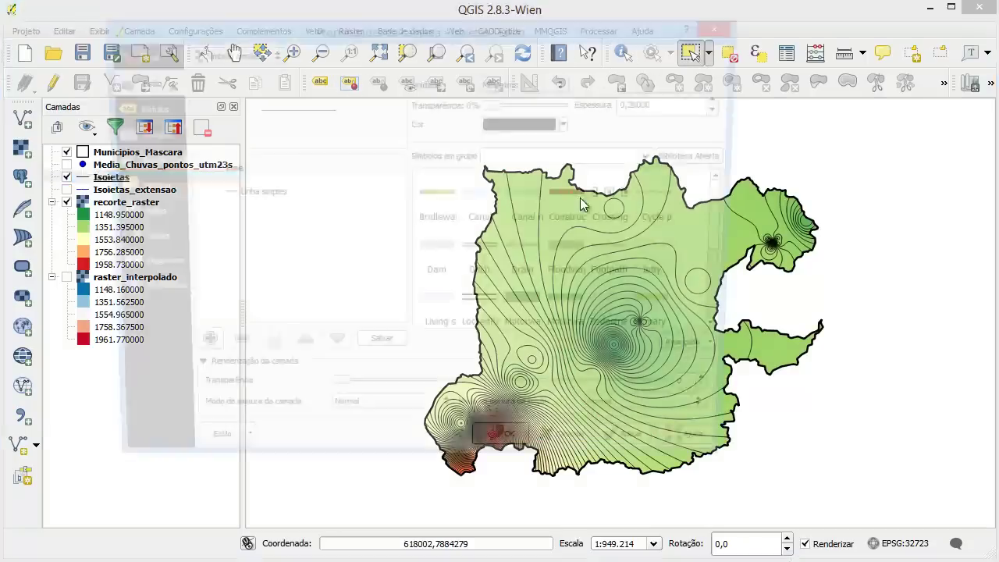
left_click(571, 122)
left_click(522, 159)
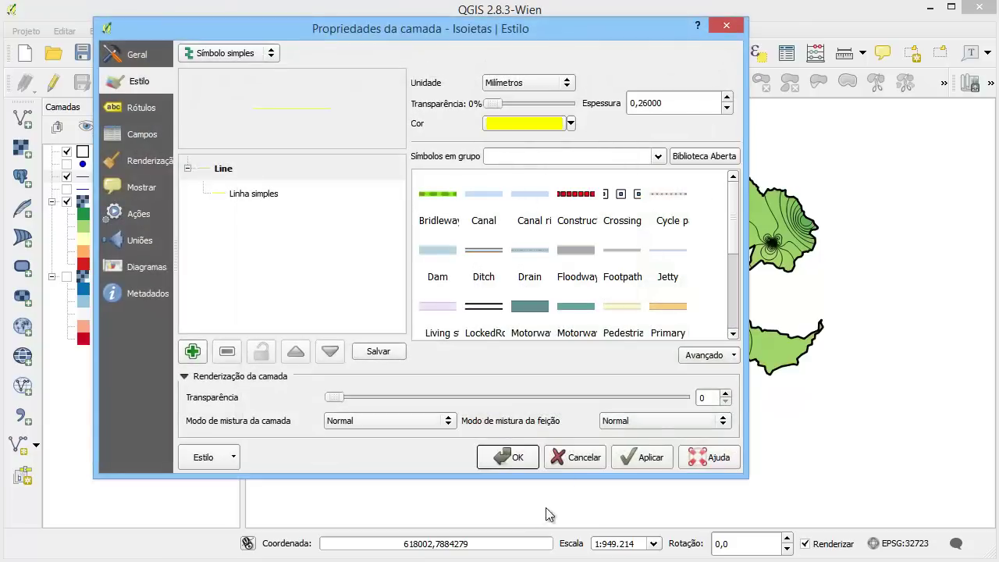
left_click(507, 457)
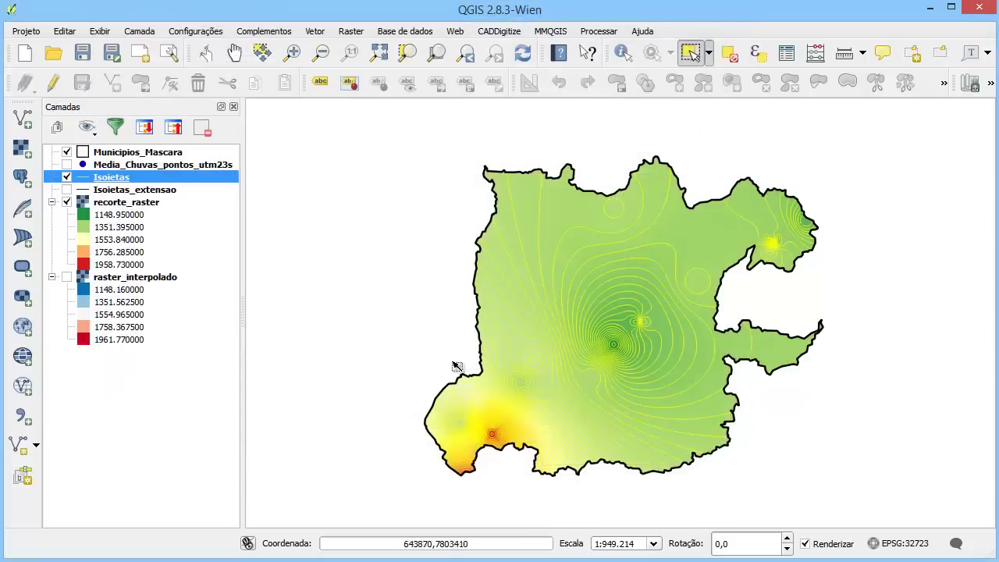
Enable labels on the Isoietas layer using the ELEV field
scroll(509, 416, "up", 2)
scroll(494, 414, "up", 1)
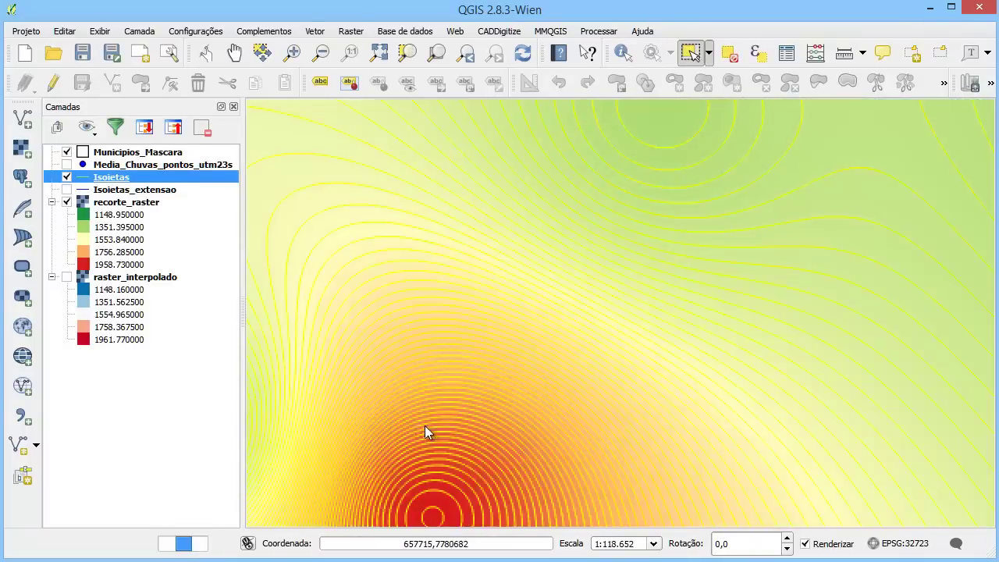
left_click(321, 82)
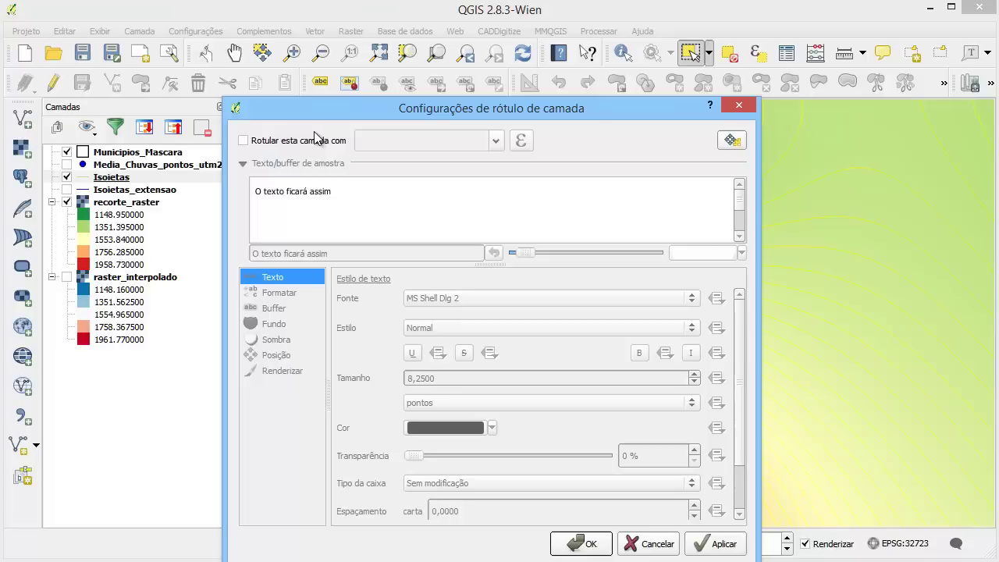
left_click(337, 141)
left_click(495, 140)
left_click(446, 174)
left_click(582, 544)
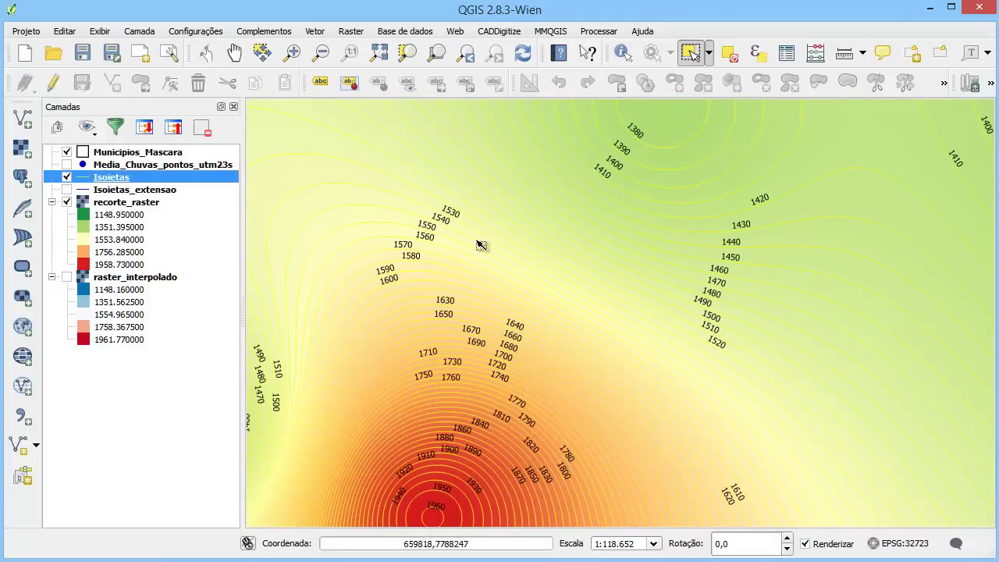
Examine the labelled isohyets around the southwestern red peak and the central green low at several scales
scroll(481, 246, "down", 1)
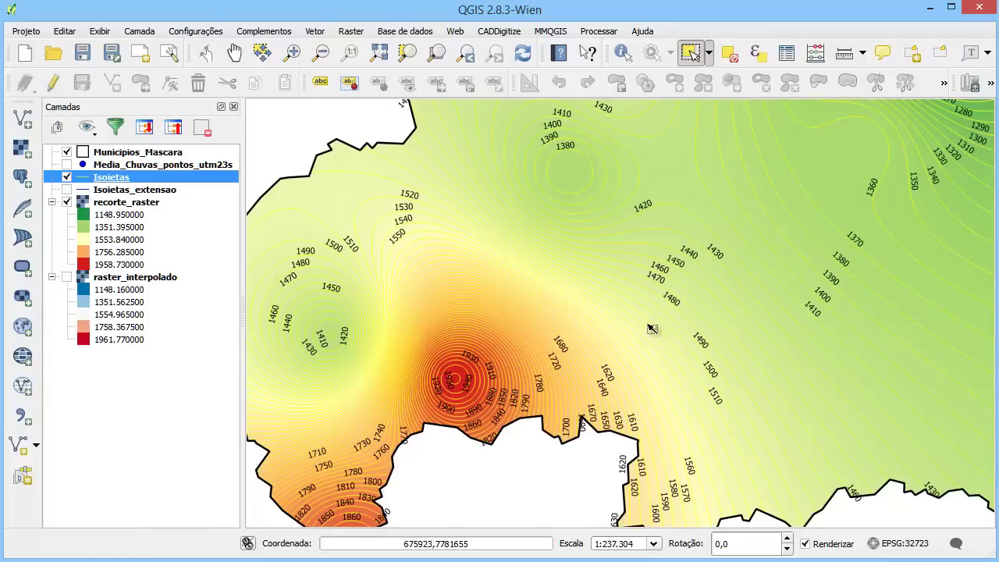
scroll(610, 323, "down", 1)
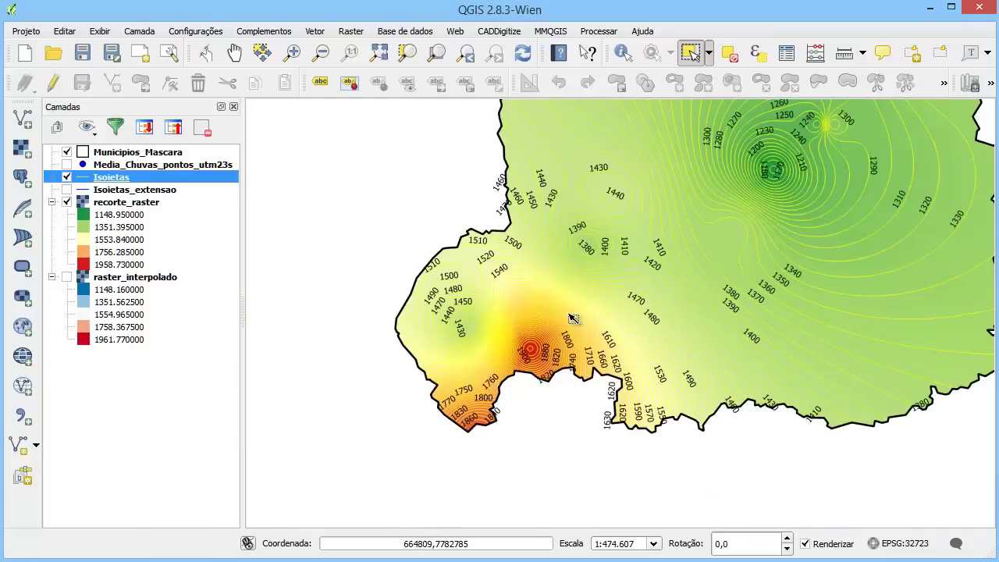
scroll(573, 319, "up", 1)
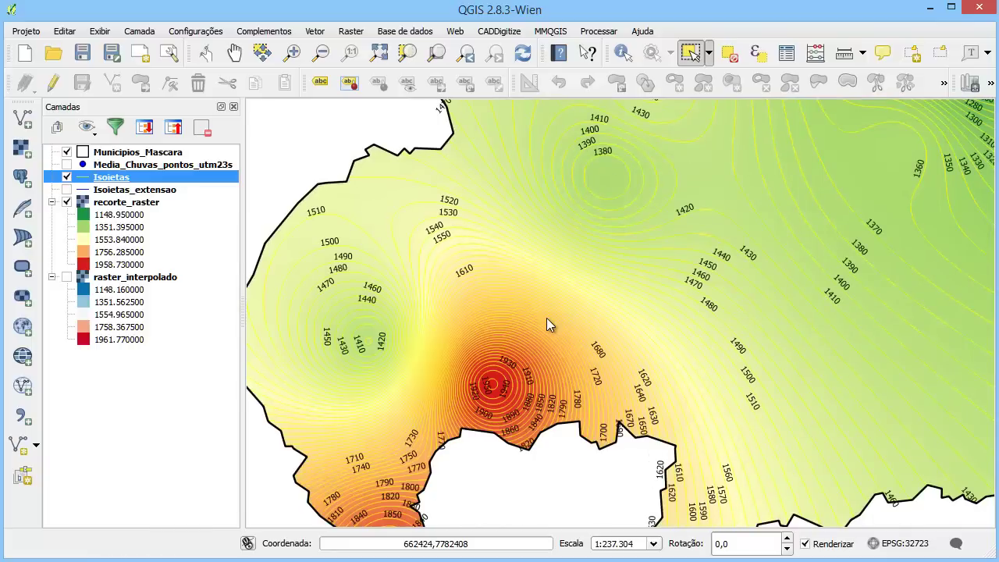
scroll(493, 379, "up", 1)
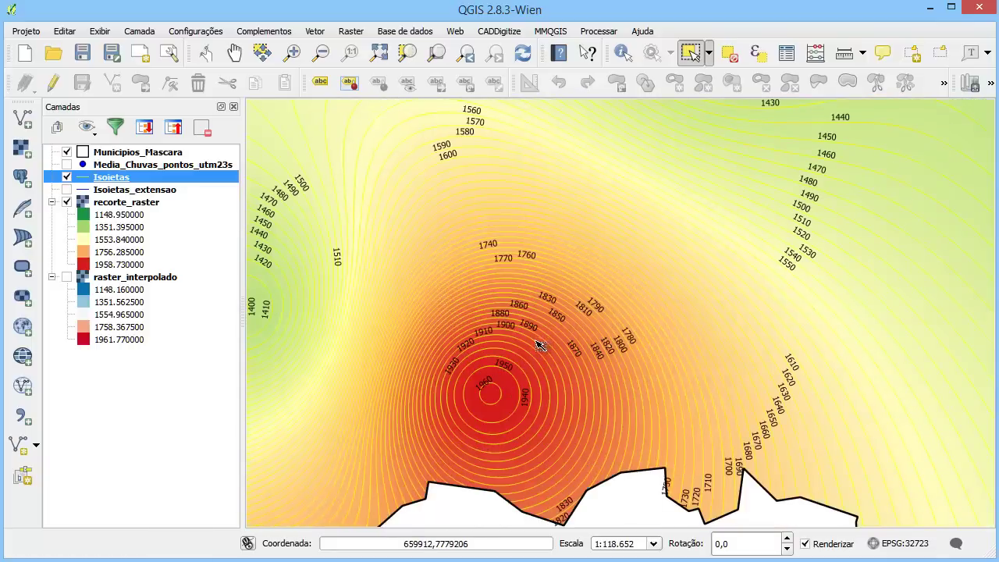
scroll(536, 358, "down", 2)
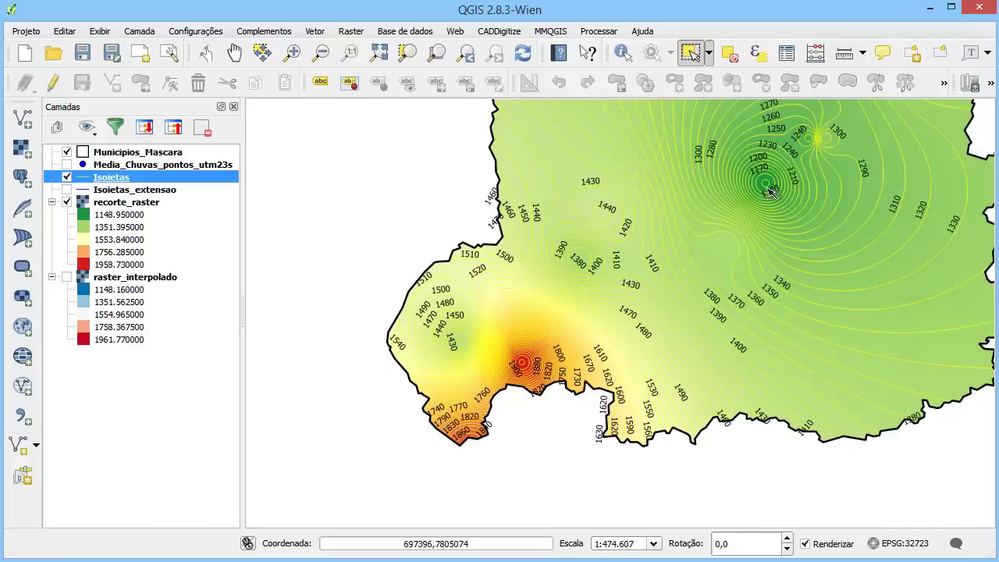
scroll(726, 245, "up", 1)
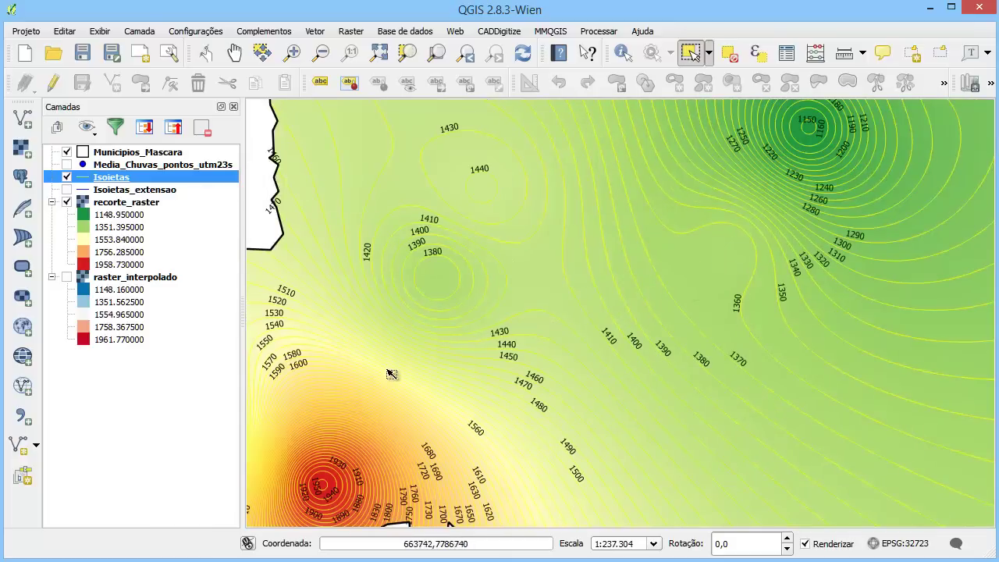
left_click(234, 52)
left_click_drag(370, 226, 692, 100)
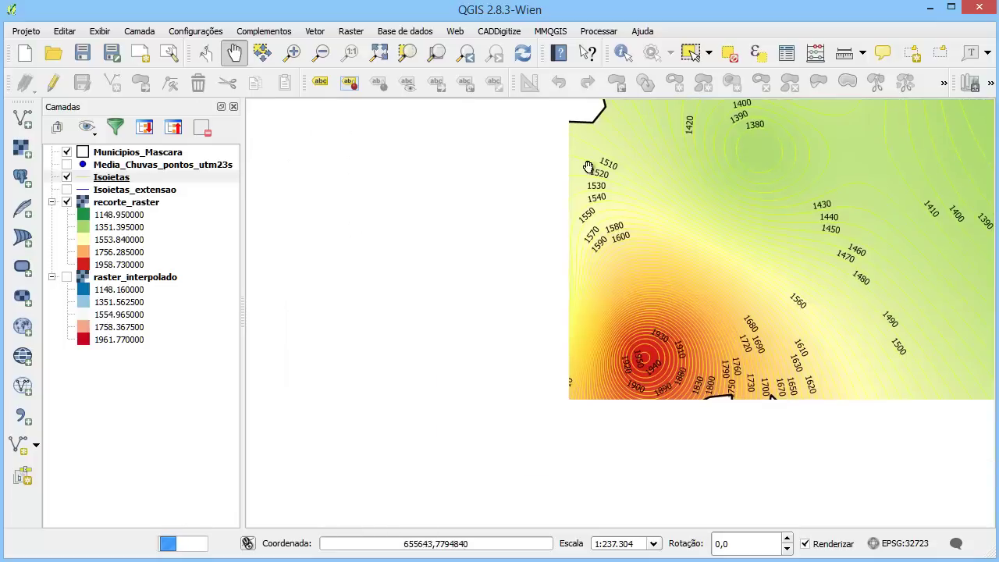
scroll(571, 364, "up", 1)
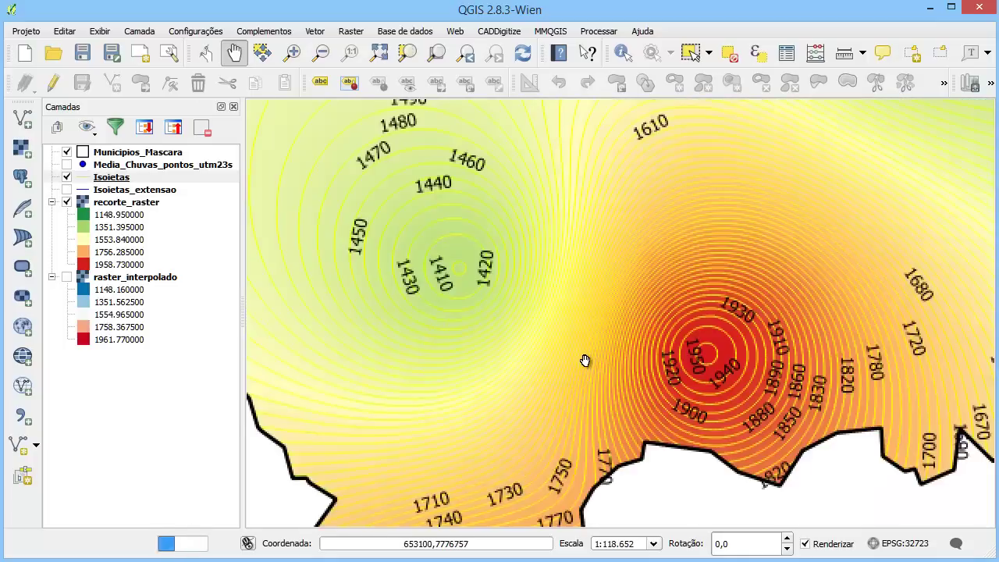
scroll(669, 345, "down", 1)
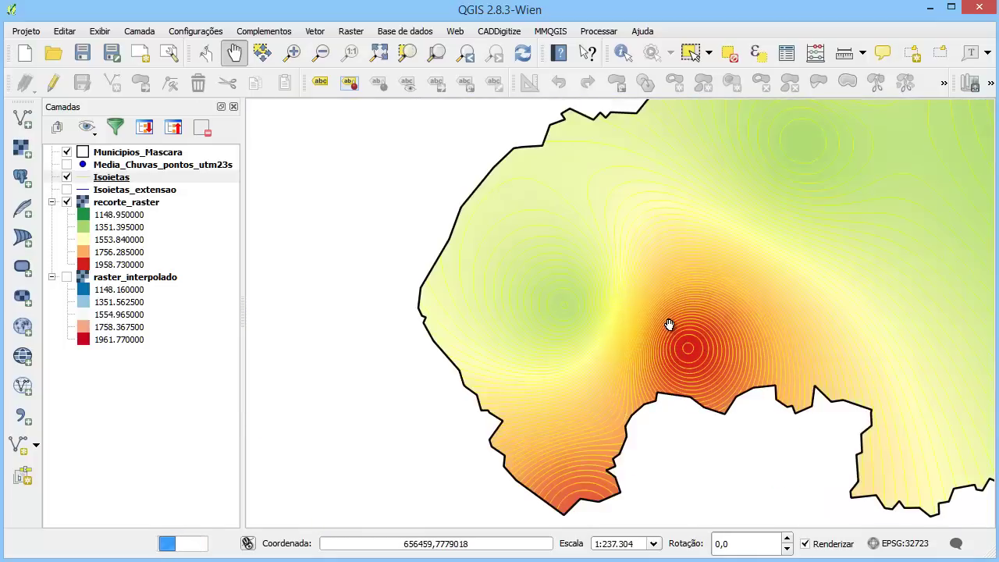
left_click_drag(868, 214, 644, 310)
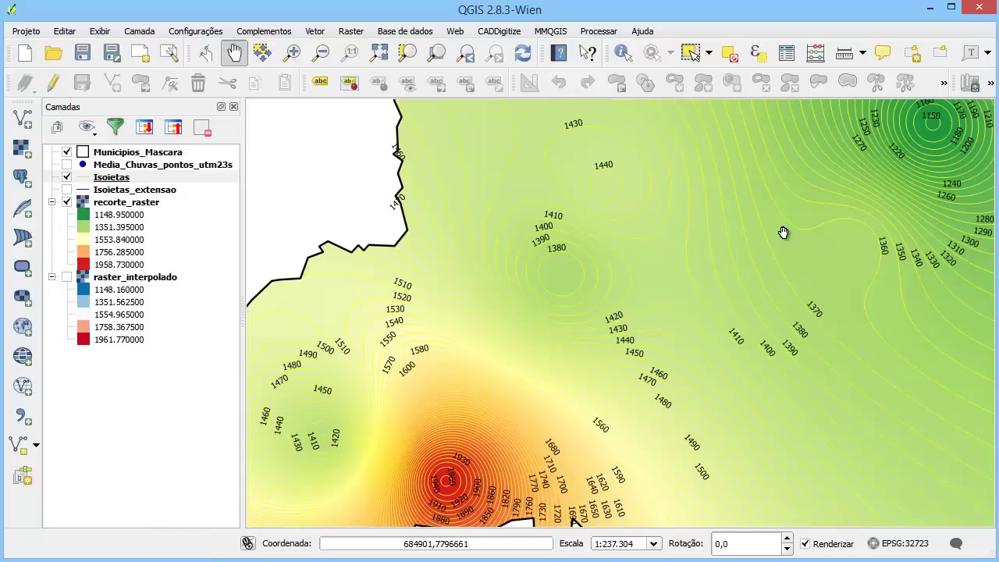
scroll(582, 176, "down", 1)
scroll(678, 231, "up", 1)
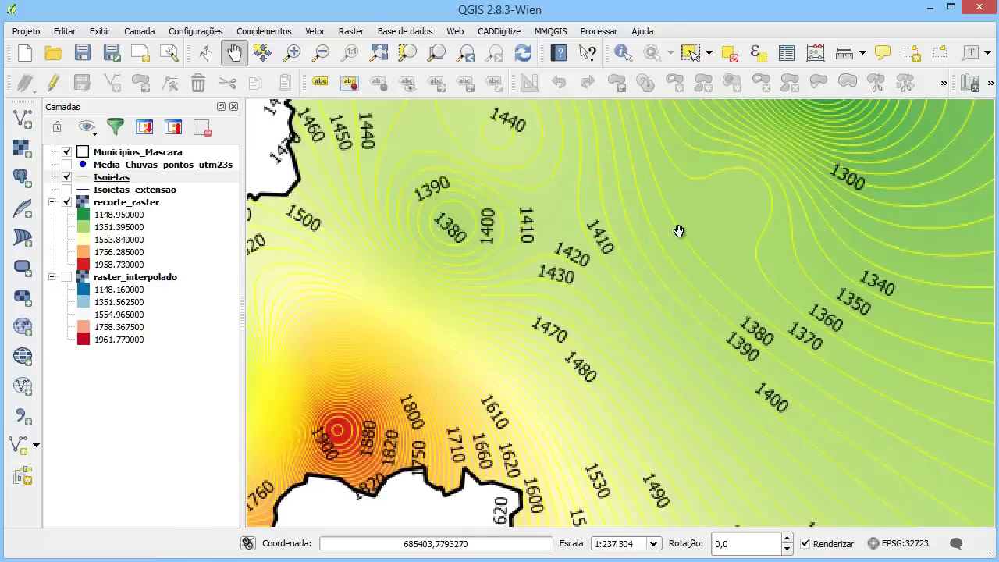
scroll(678, 231, "down", 2)
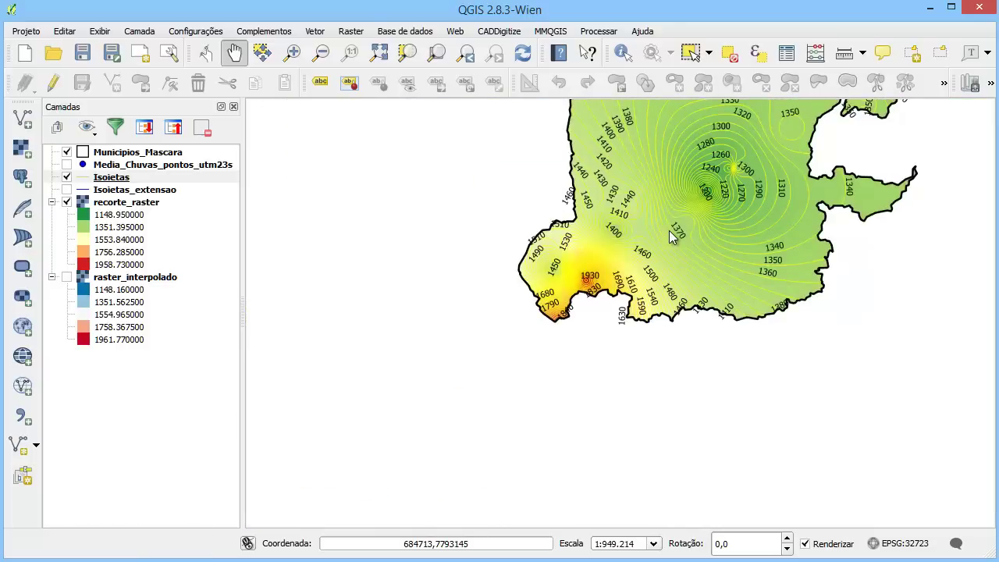
scroll(669, 231, "up", 1)
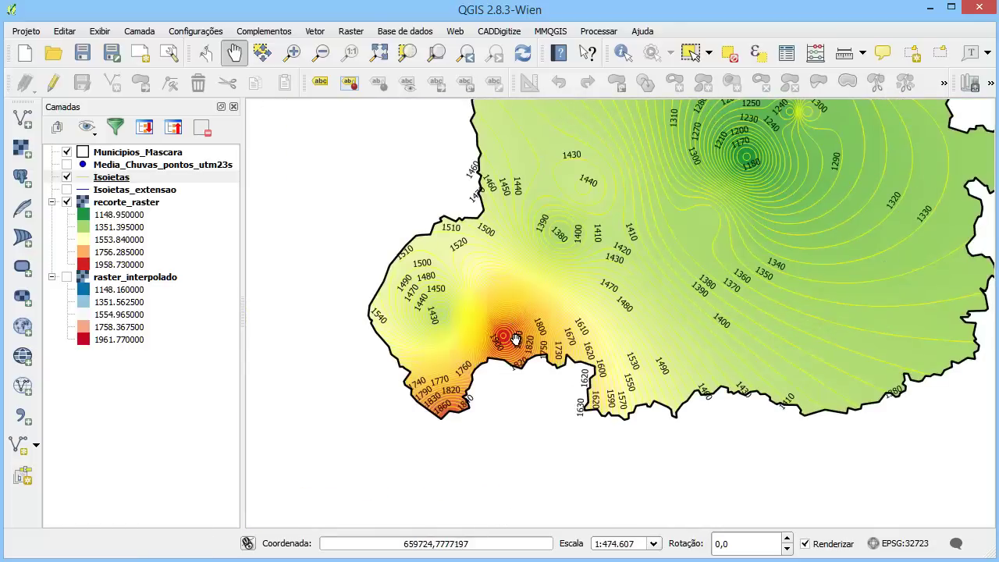
scroll(506, 335, "up", 1)
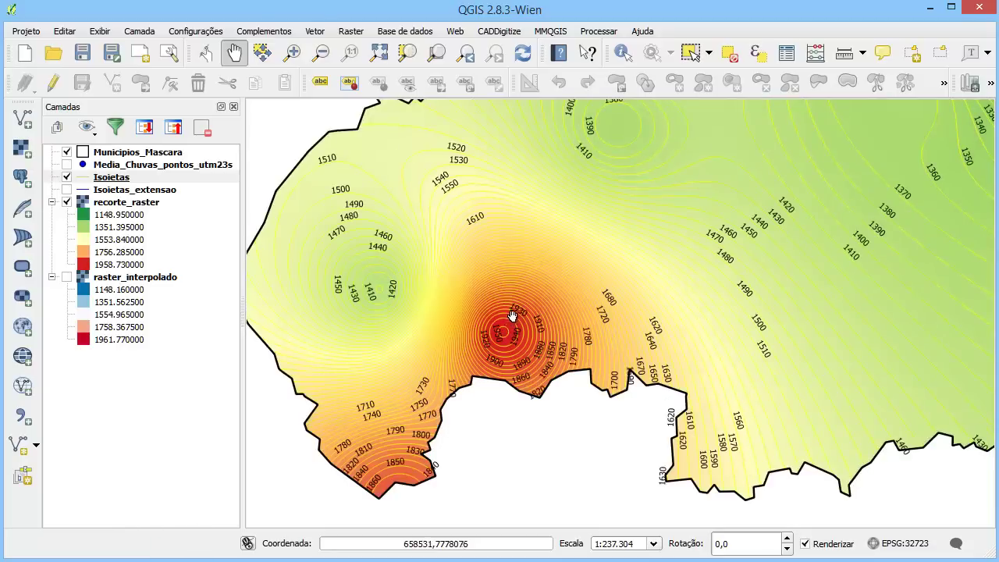